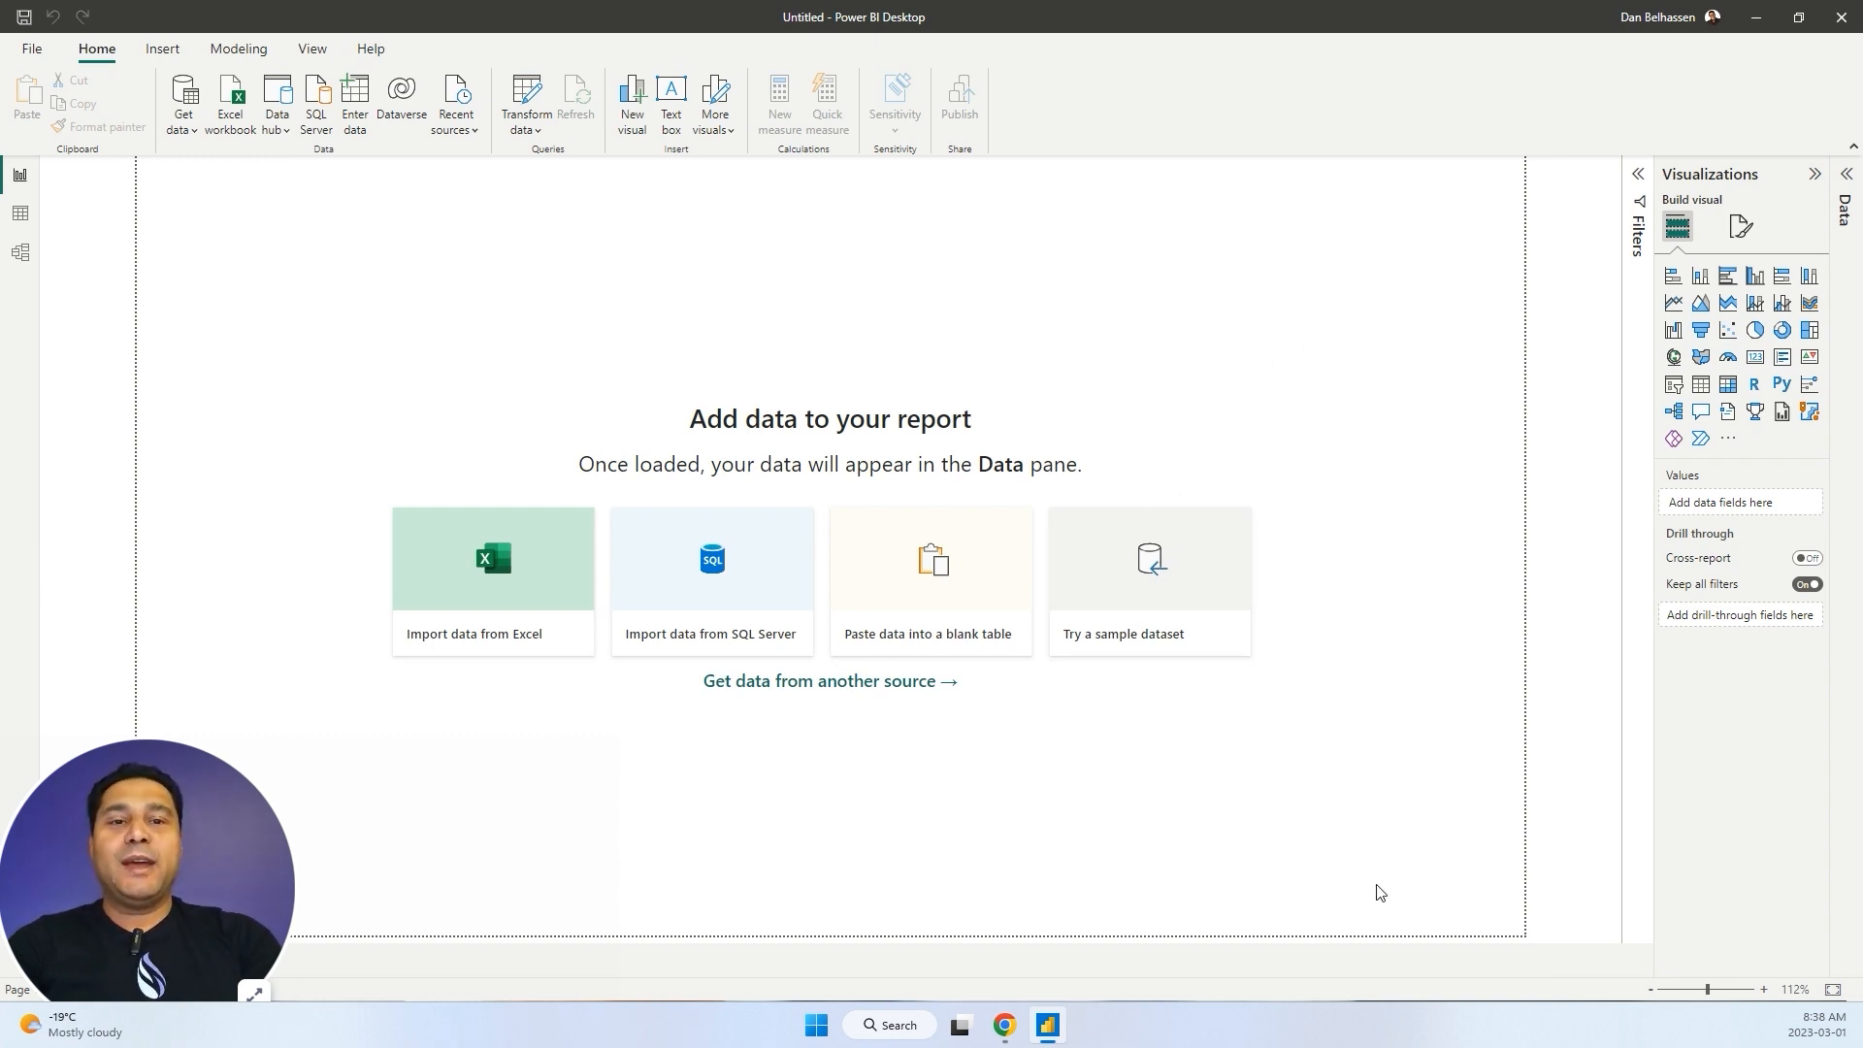
# Switch to Chrome and review the training spreadsheet's Users, Courses, Enrollments, Interactions, Questions and Answers sheets.
pyautogui.moveTo(999, 1033)
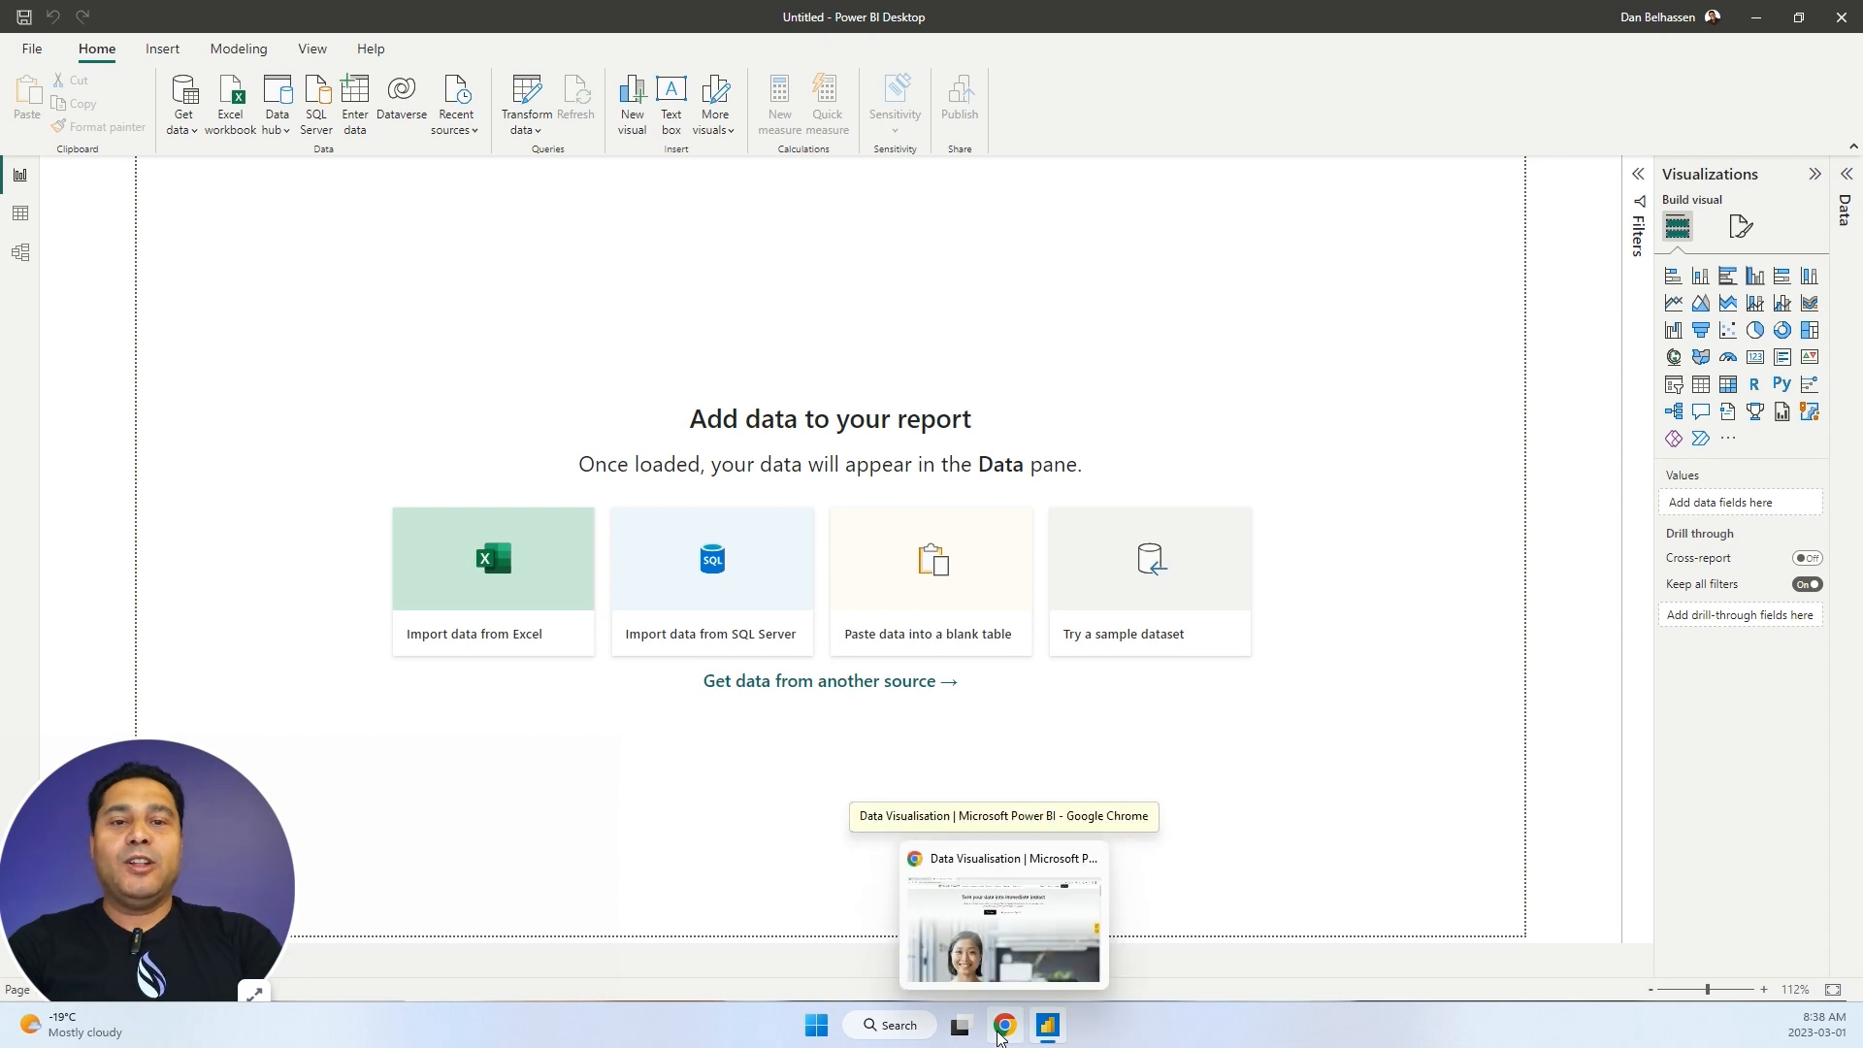
pyautogui.click(1000, 927)
pyautogui.click(106, 19)
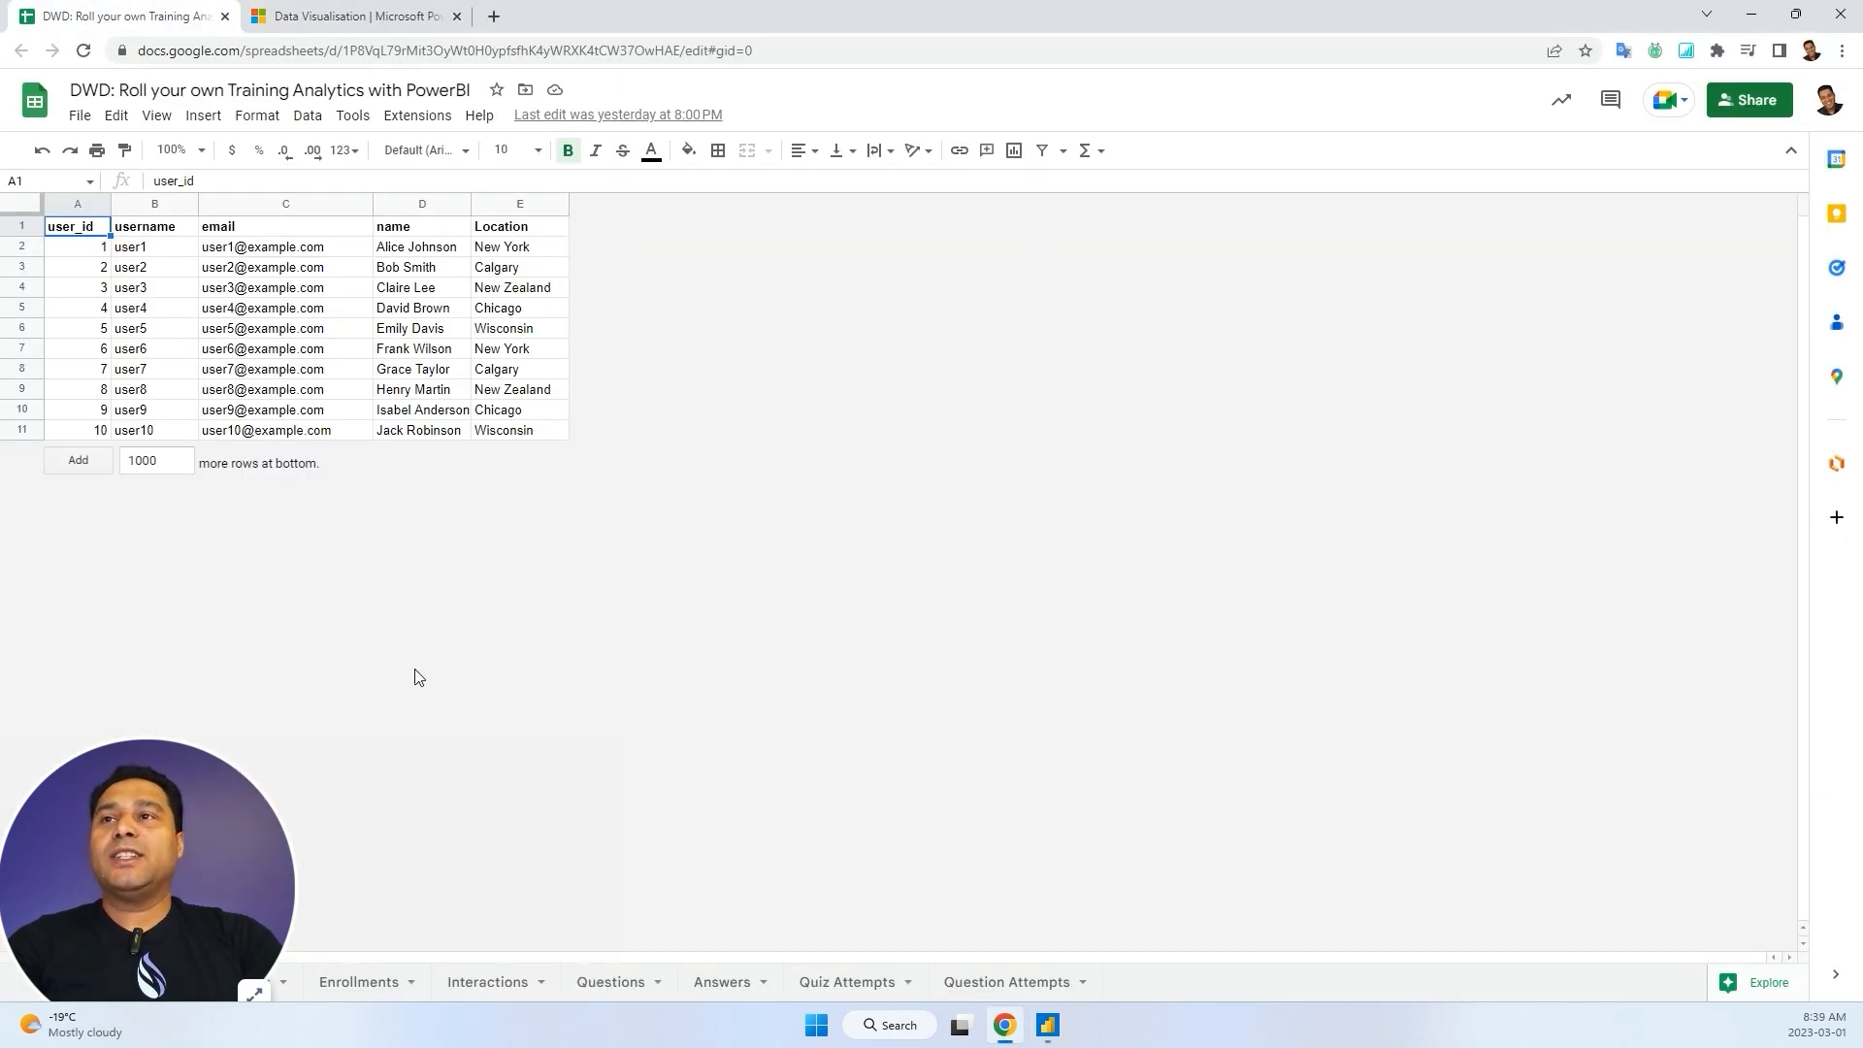
pyautogui.moveTo(224, 795); pyautogui.dragTo(1740, 669)
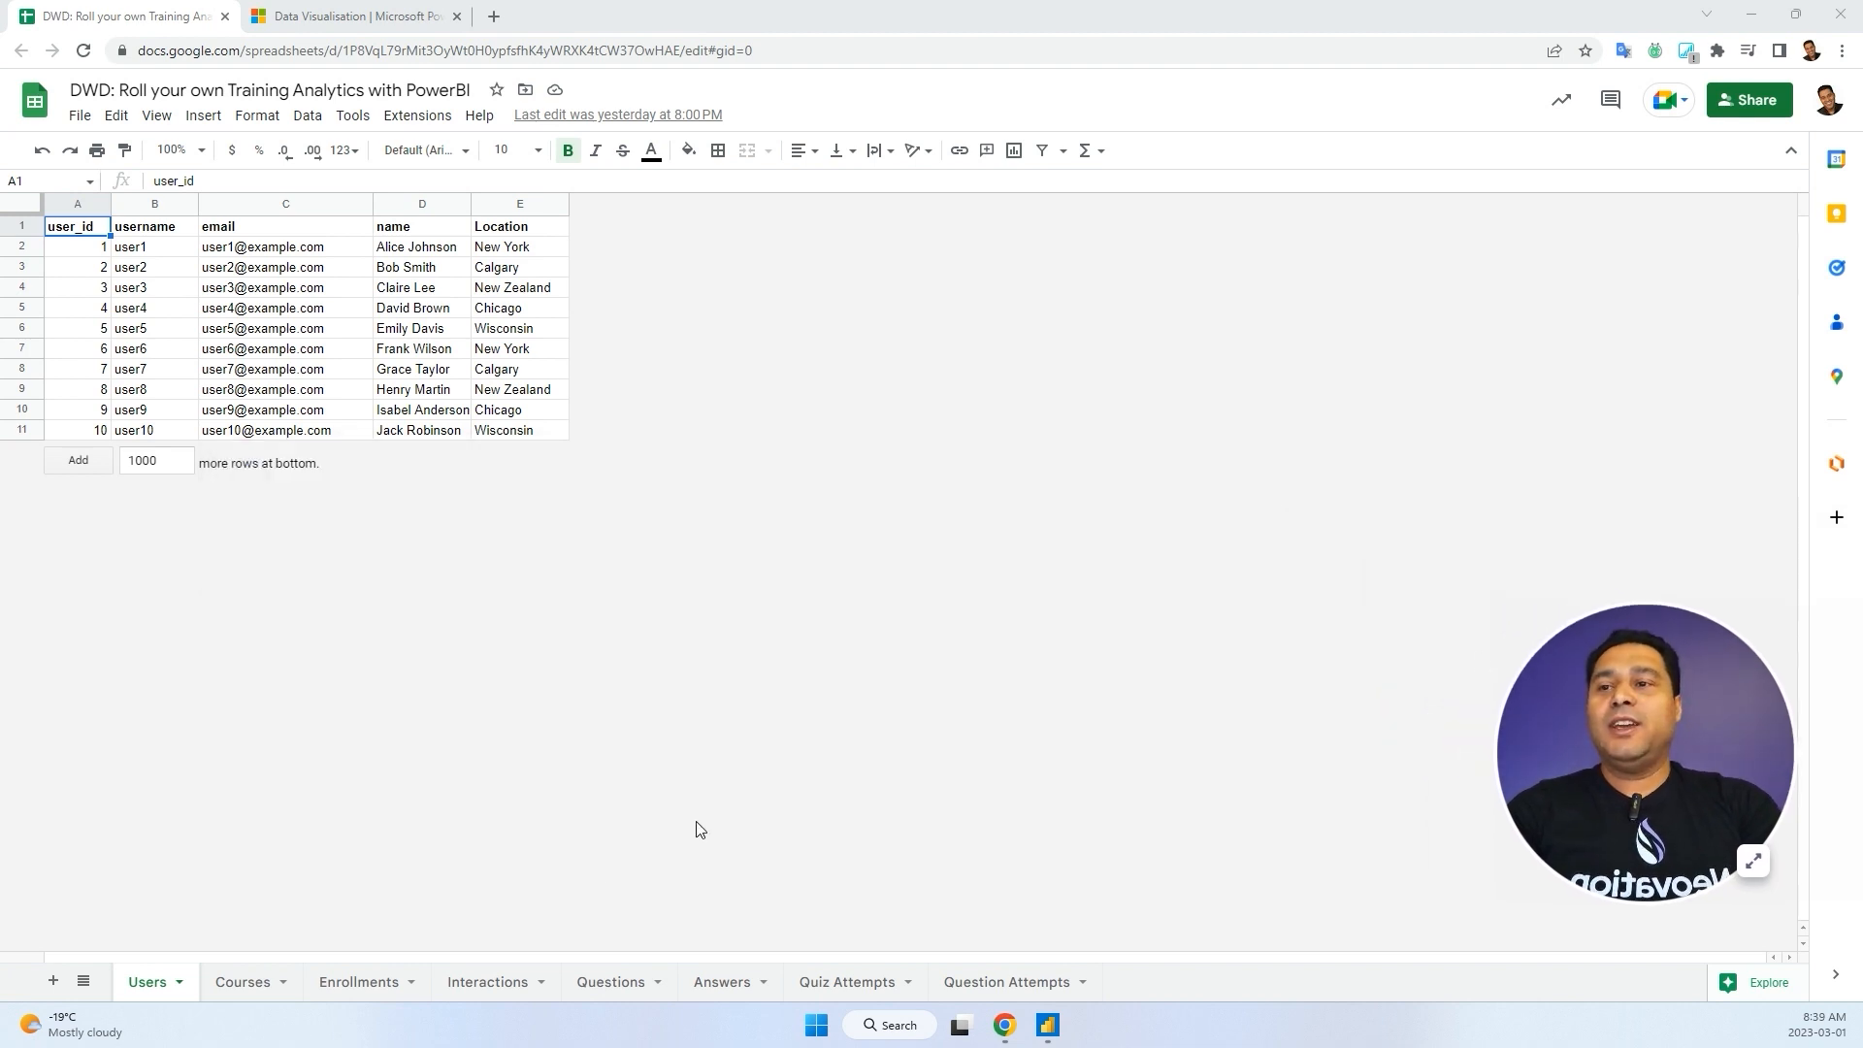
pyautogui.click(243, 985)
pyautogui.click(349, 983)
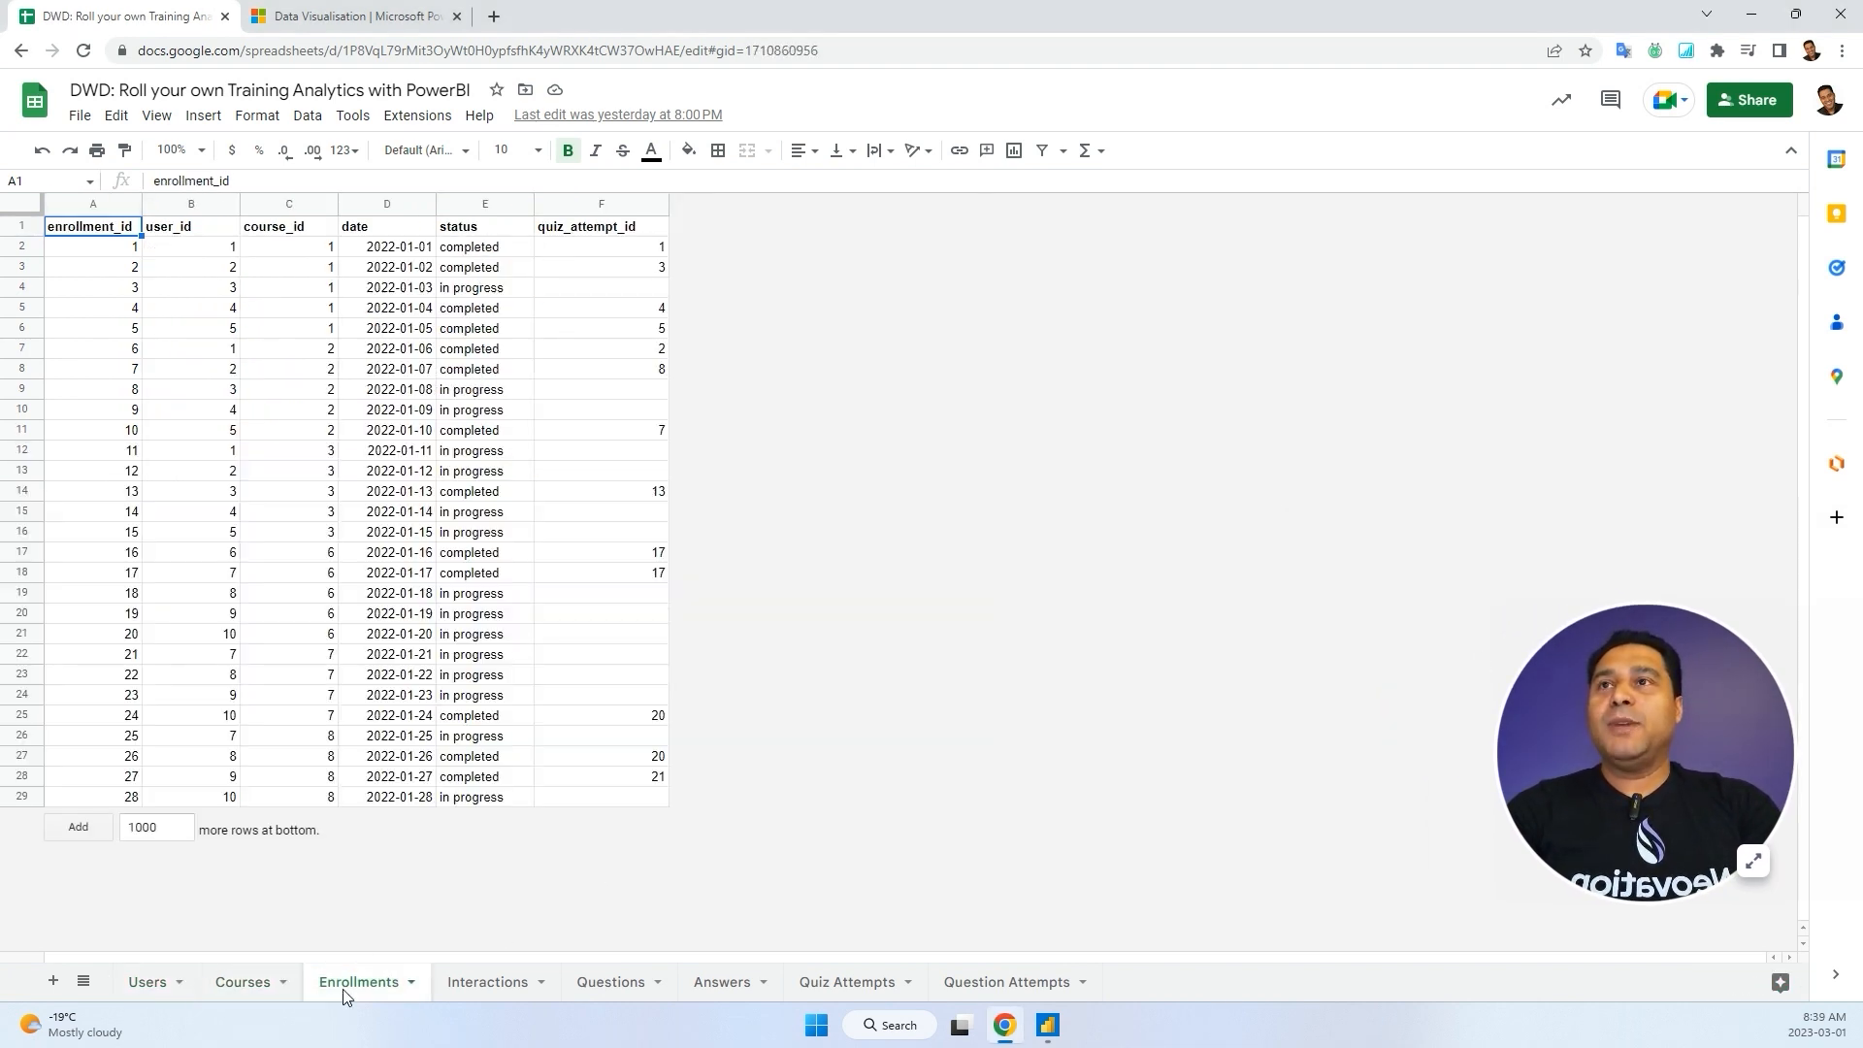
pyautogui.click(482, 990)
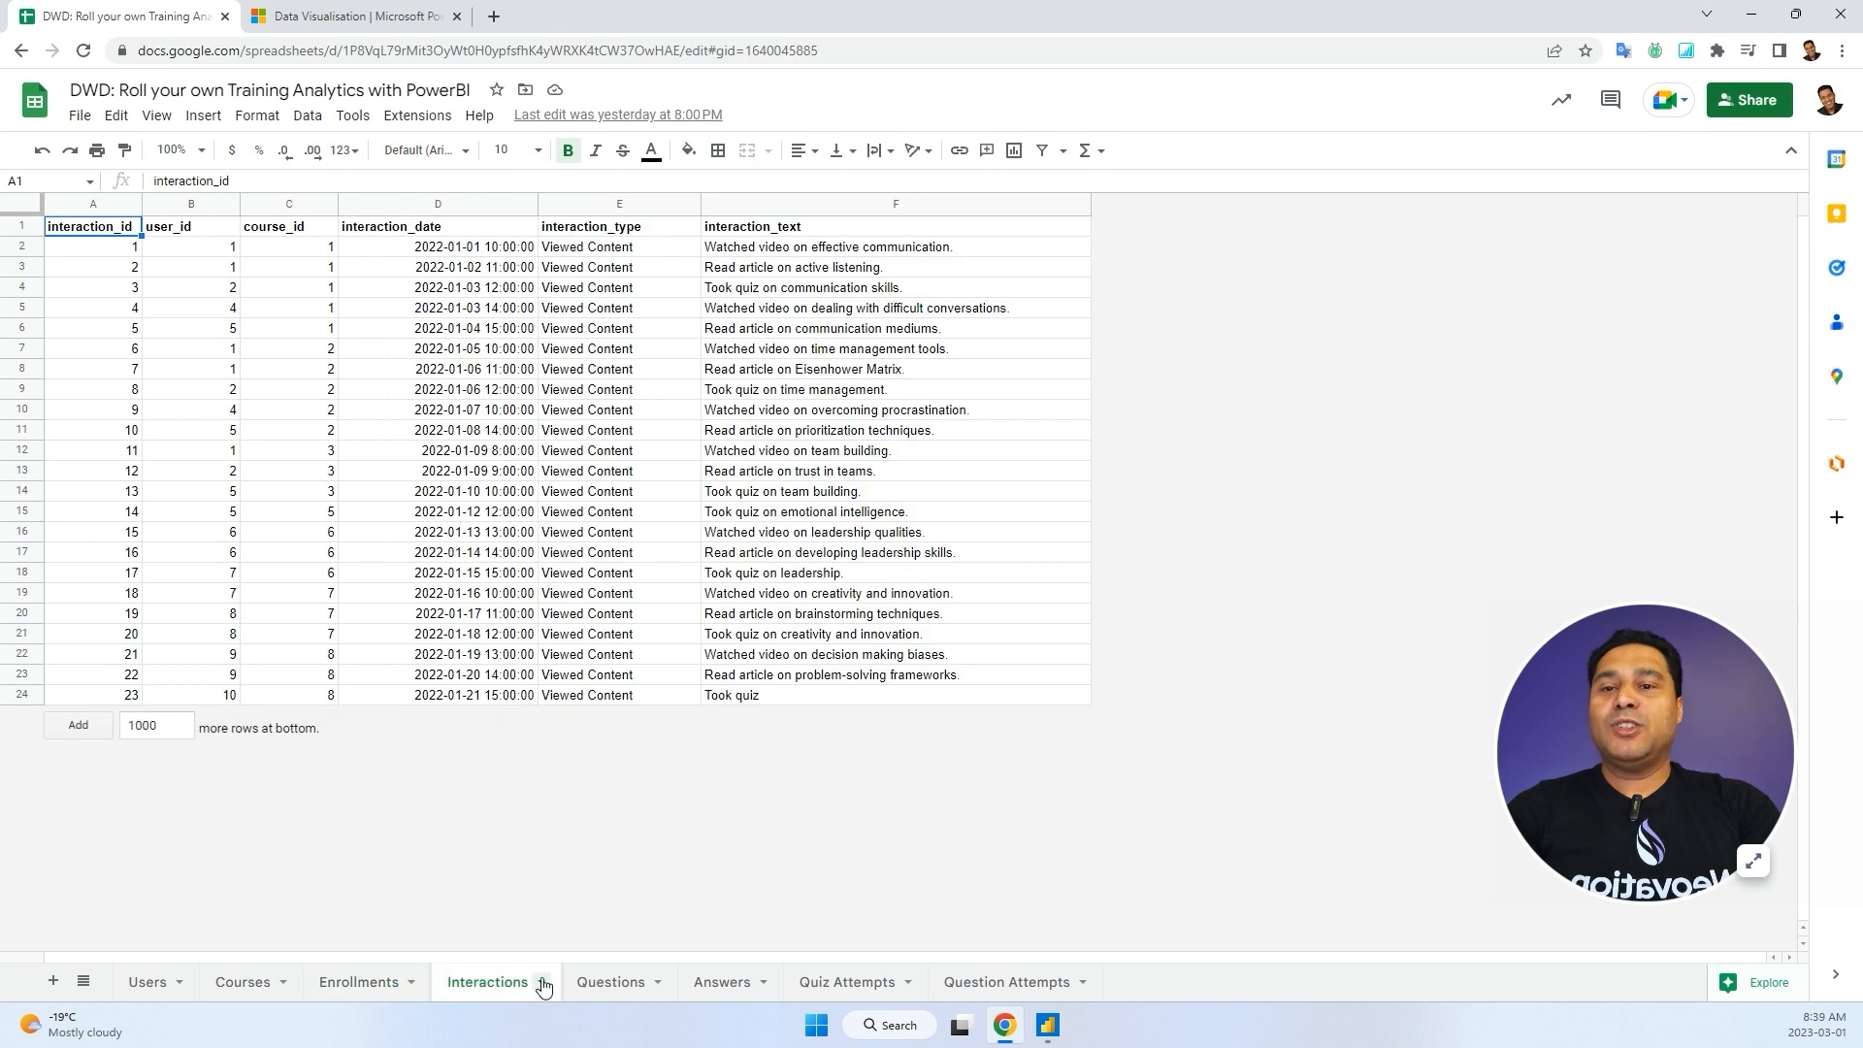
pyautogui.click(596, 985)
pyautogui.click(728, 990)
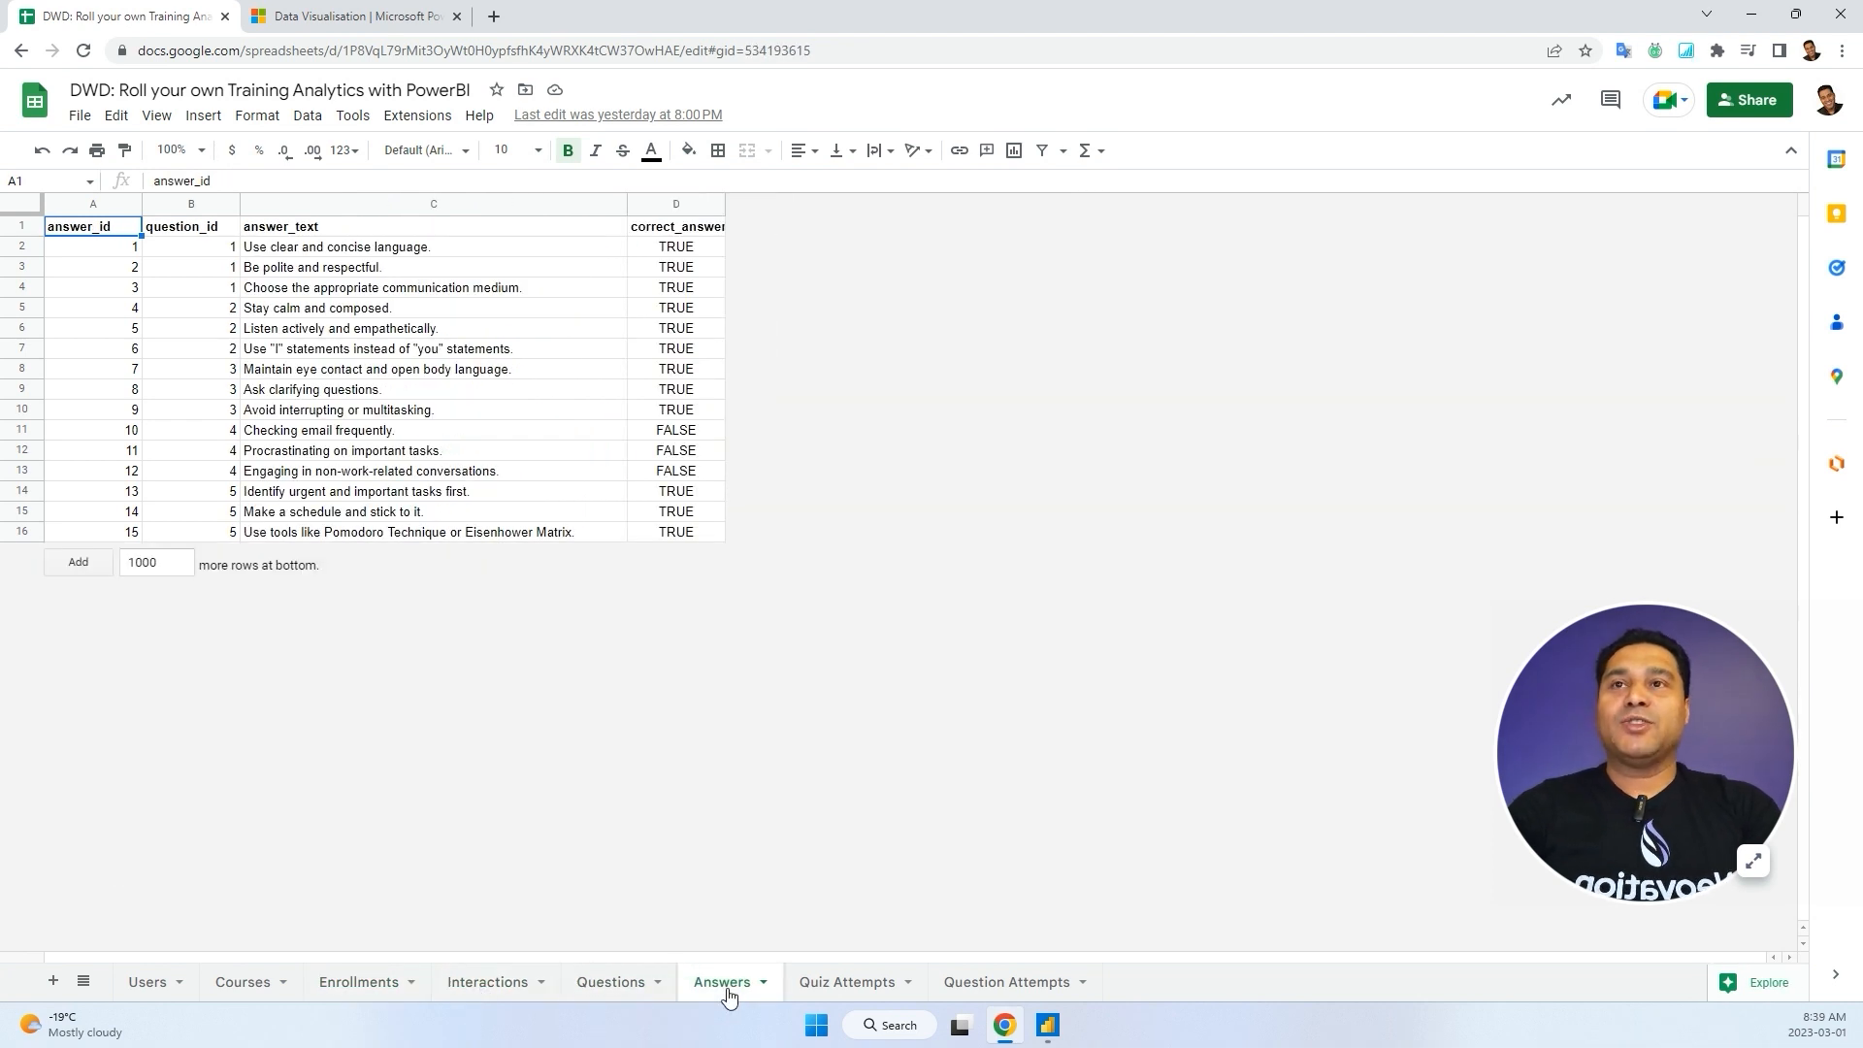
pyautogui.click(150, 985)
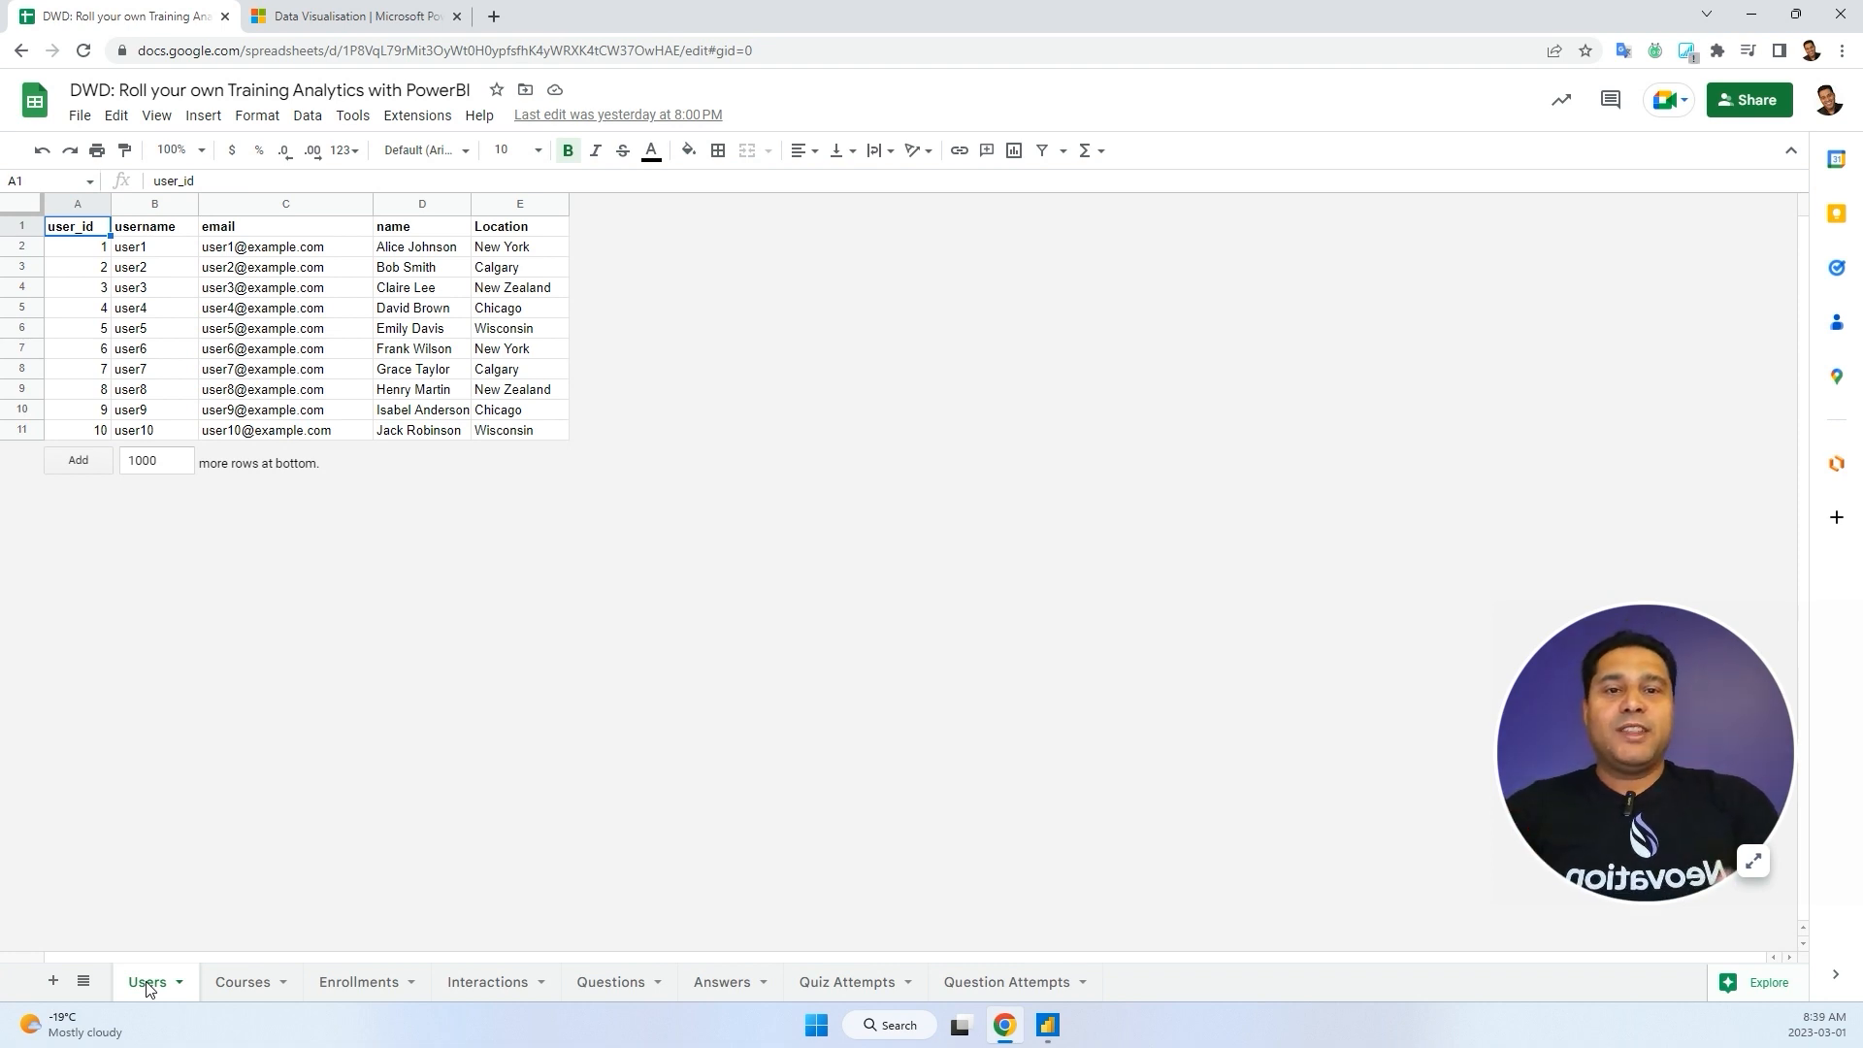
# Switch to Power BI Desktop and open the Excel workbook "DWD_ Roll your own Training Analytics with PowerBI (1)" as the data source.
pyautogui.click(1048, 1025)
pyautogui.moveTo(1441, 668); pyautogui.dragTo(1704, 817)
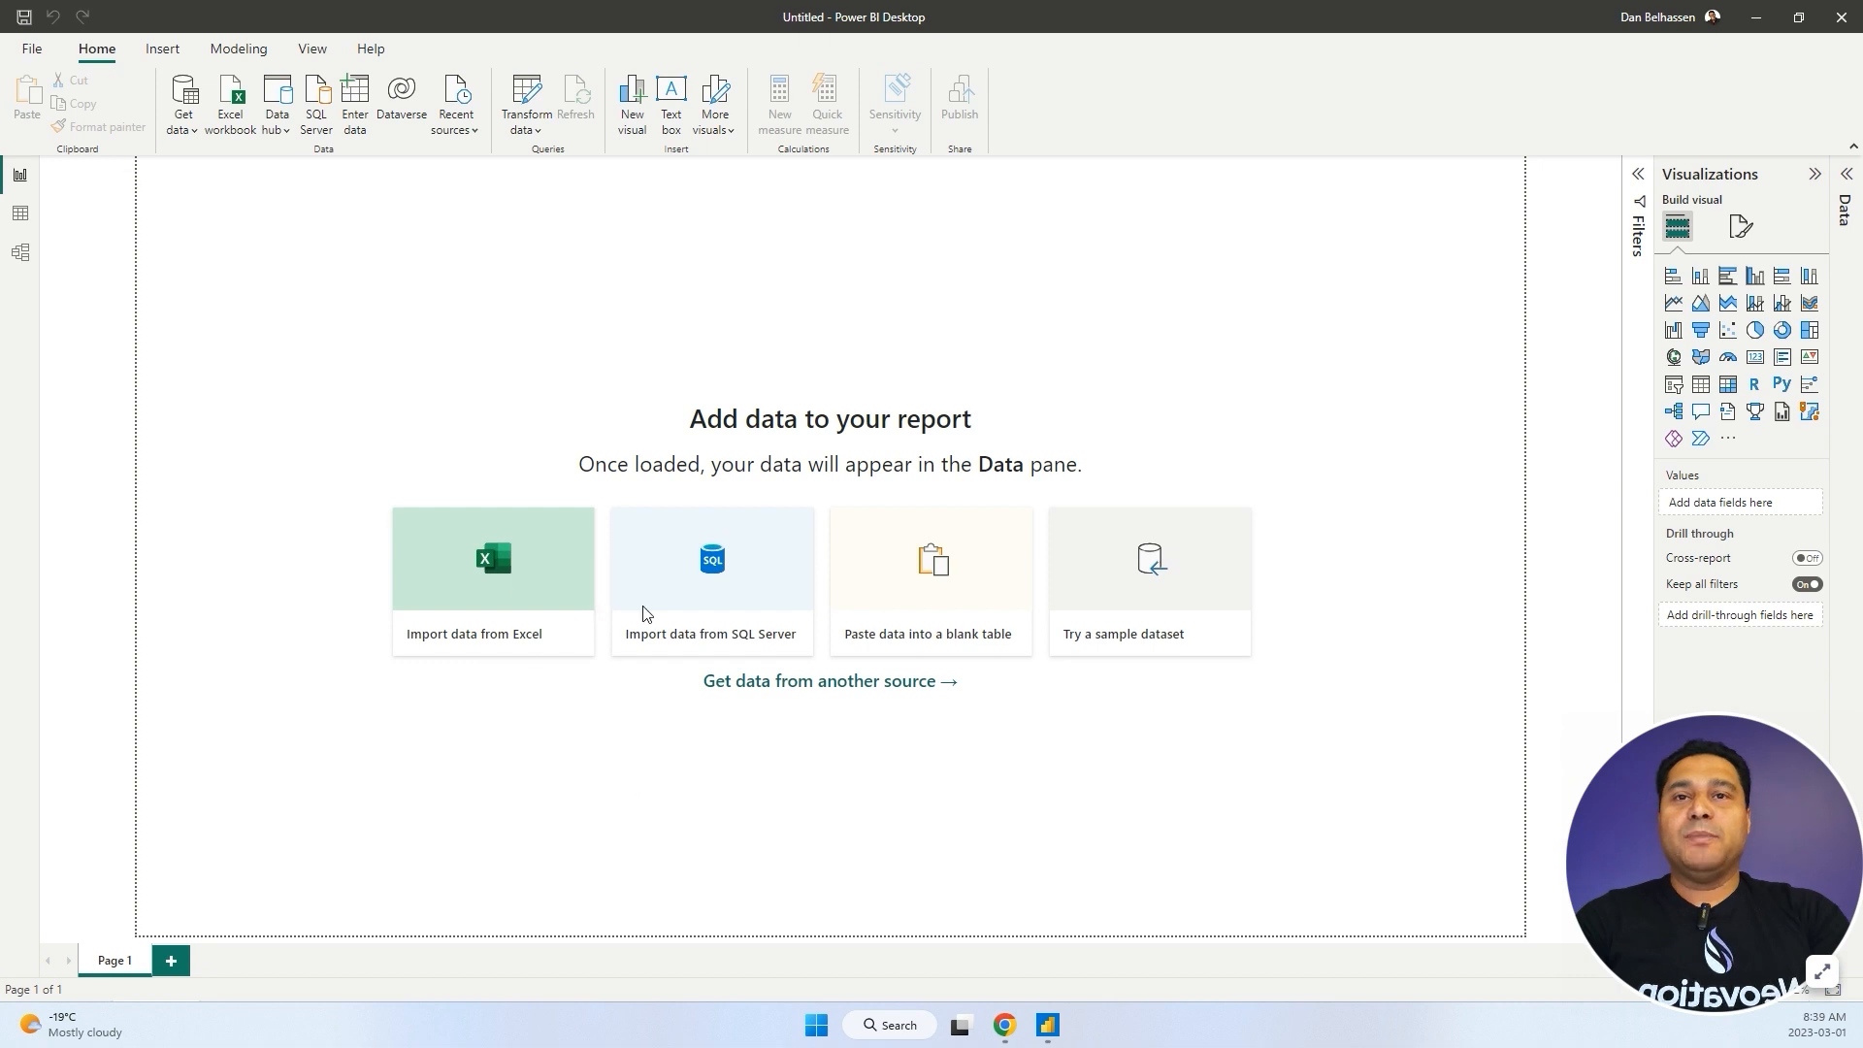
pyautogui.click(490, 565)
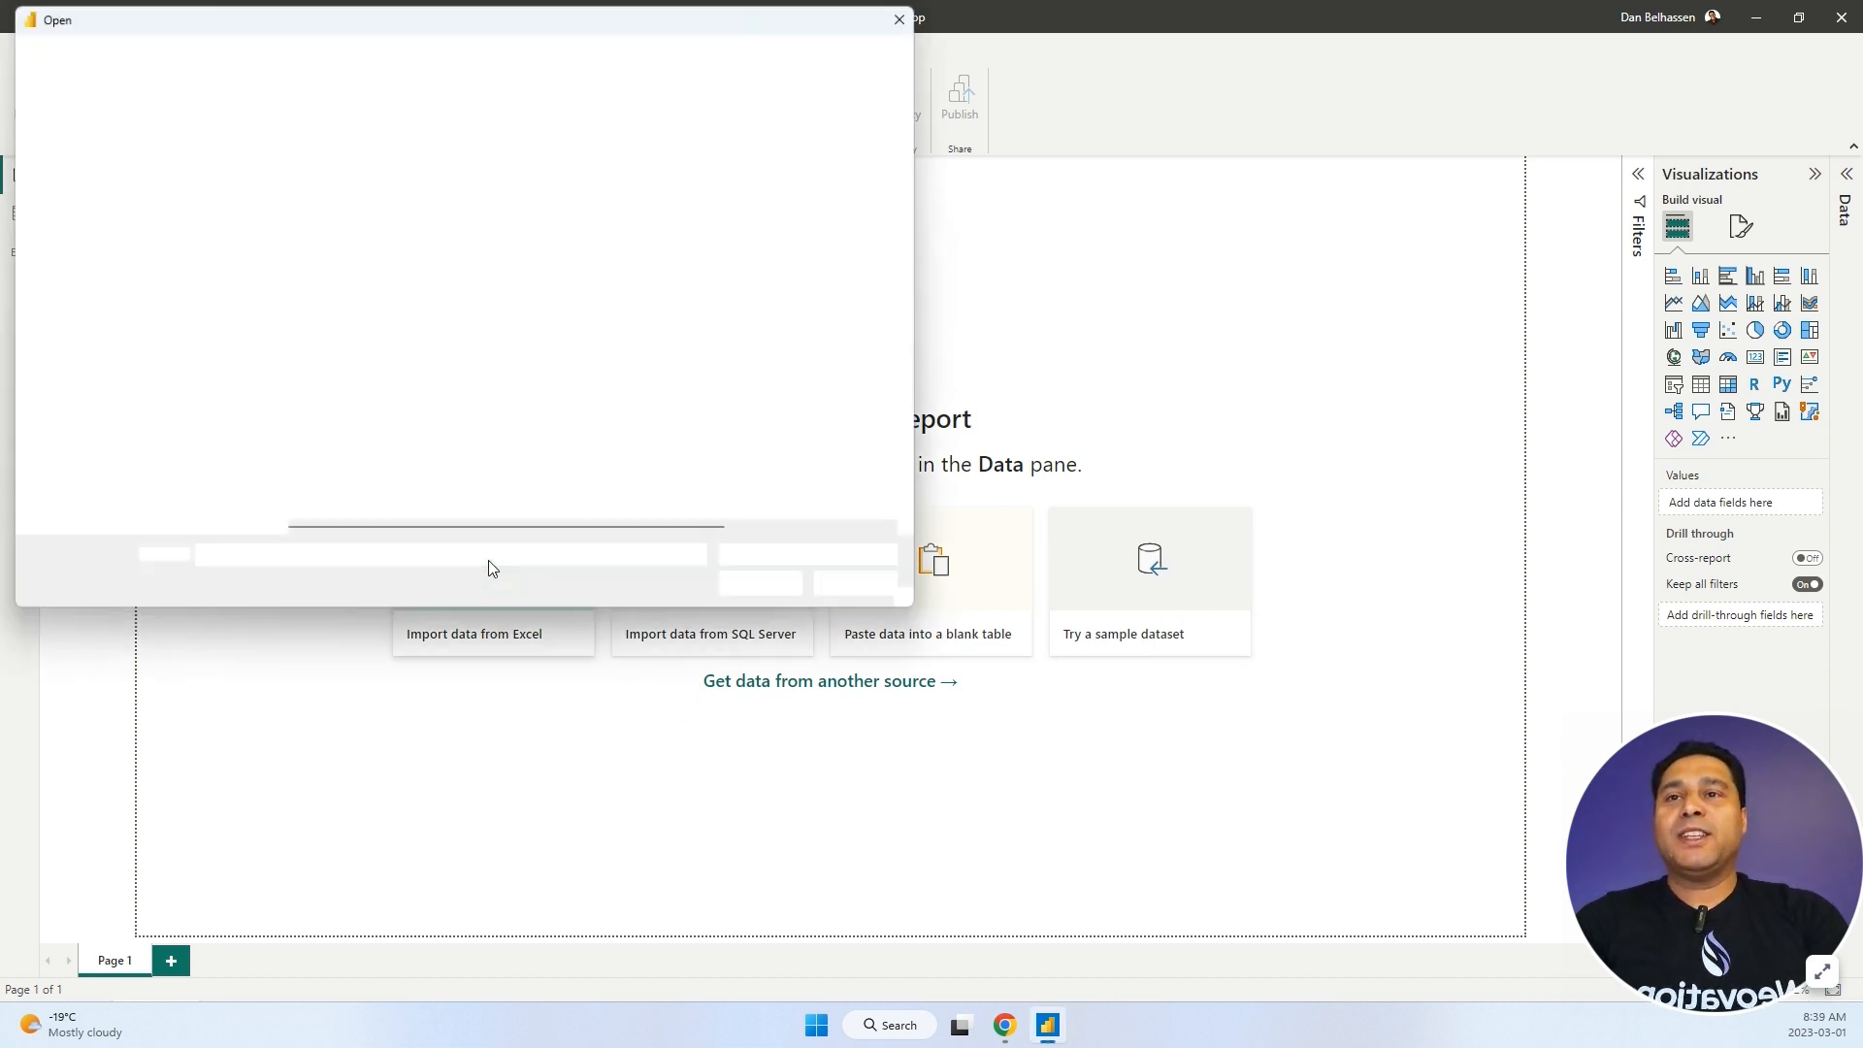
pyautogui.click(395, 160)
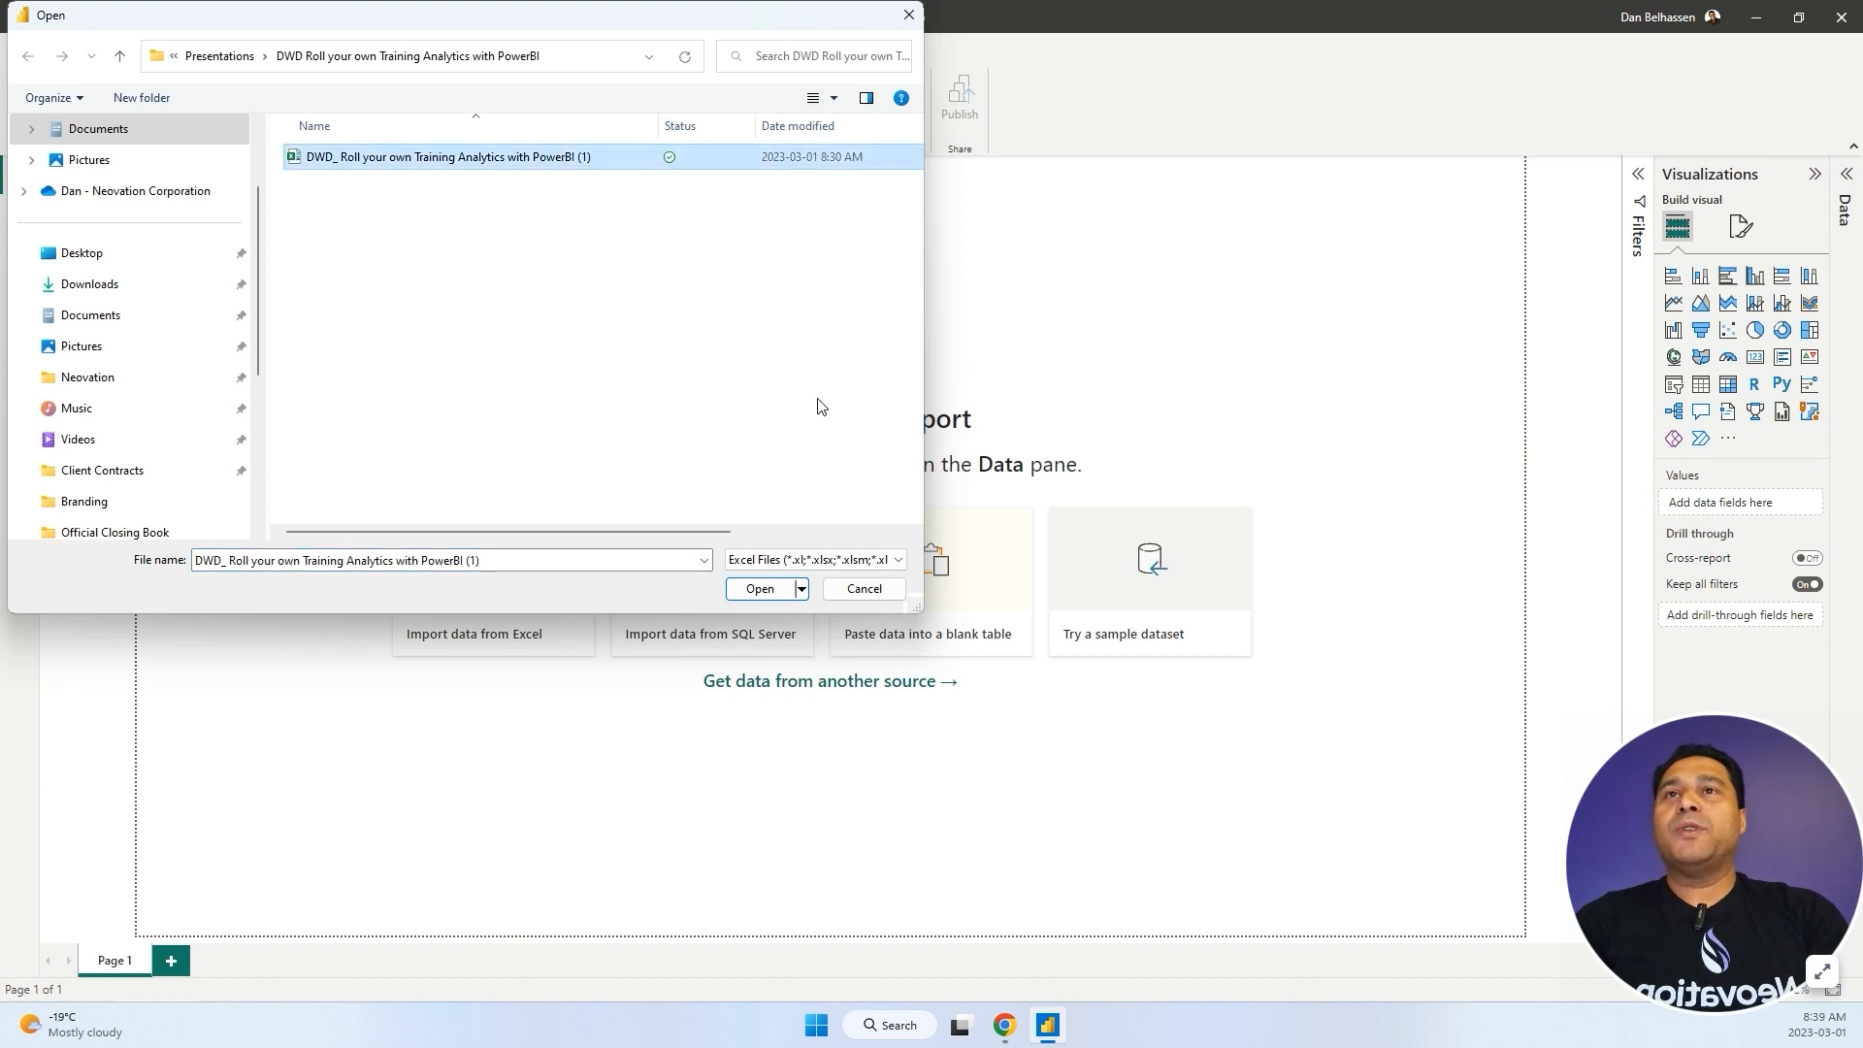
pyautogui.click(762, 589)
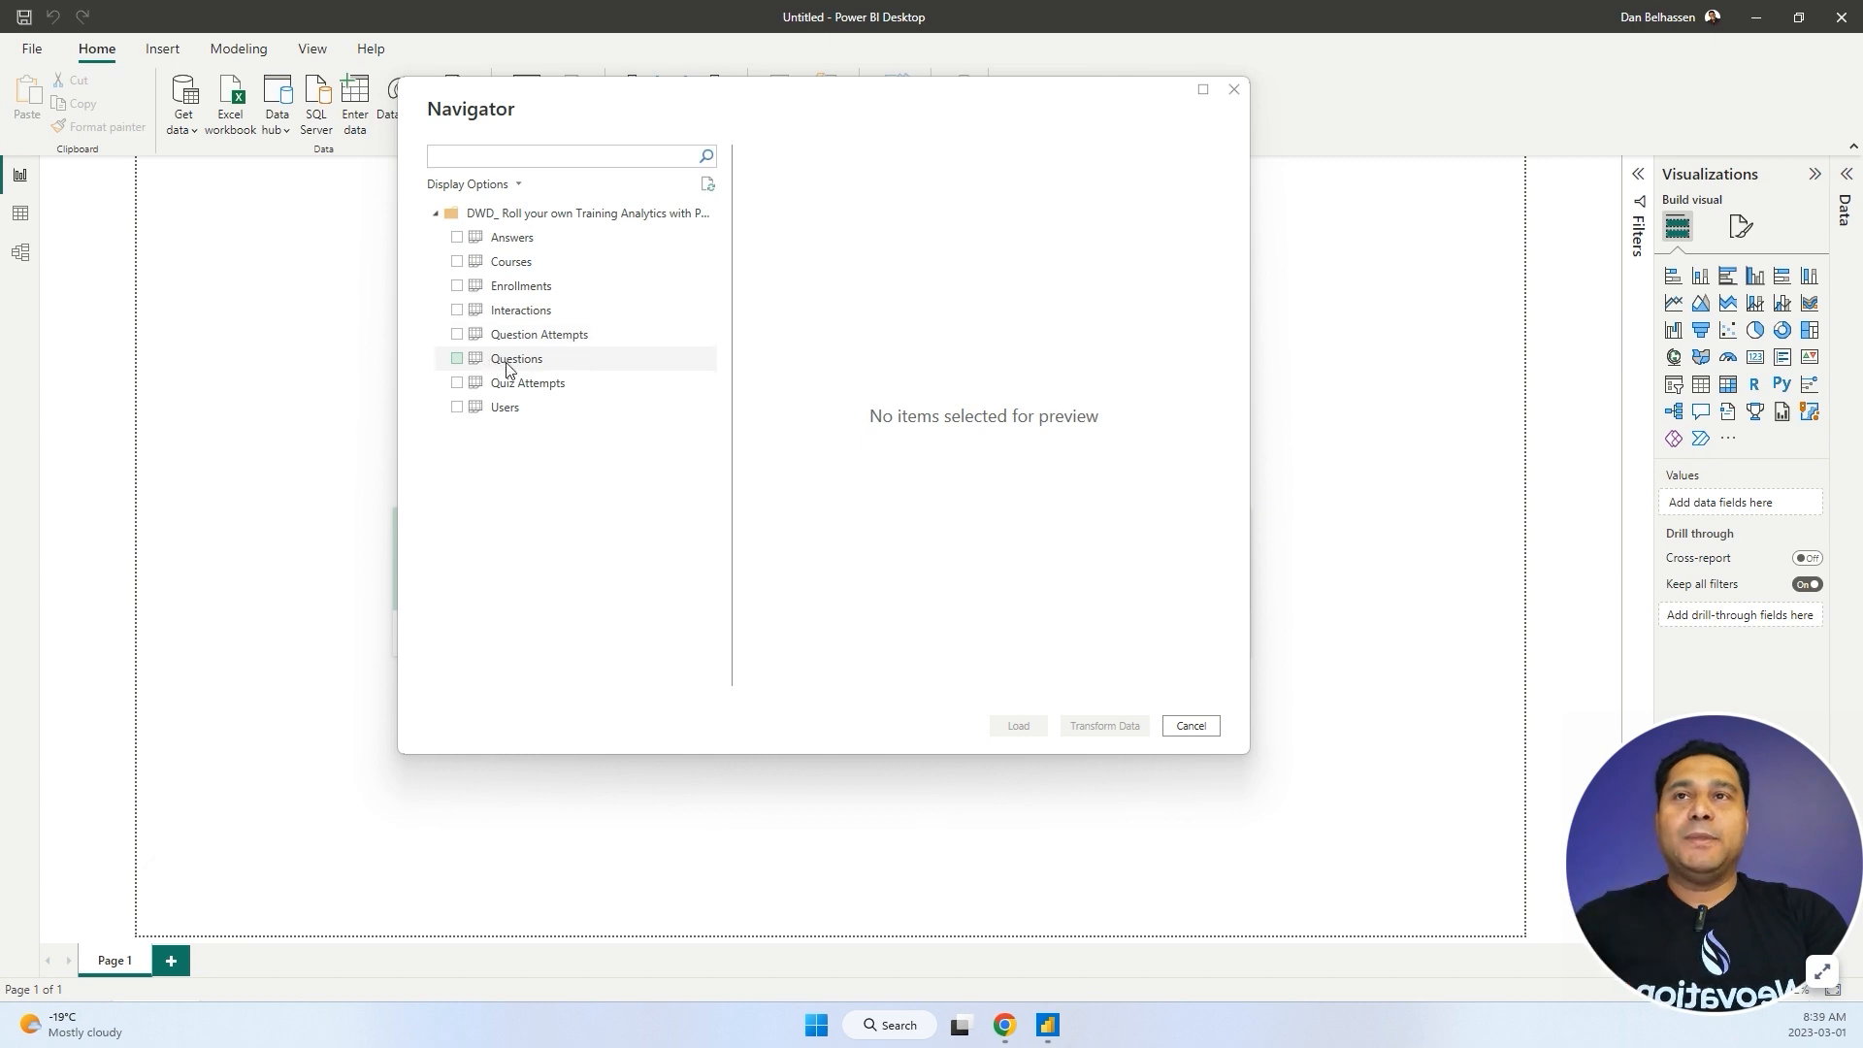
# Select the Answers, Courses, Enrollments, Interactions, Question Attempts, Questions, Quiz Attempts and Users tables for import.
pyautogui.click(457, 237)
pyautogui.click(457, 262)
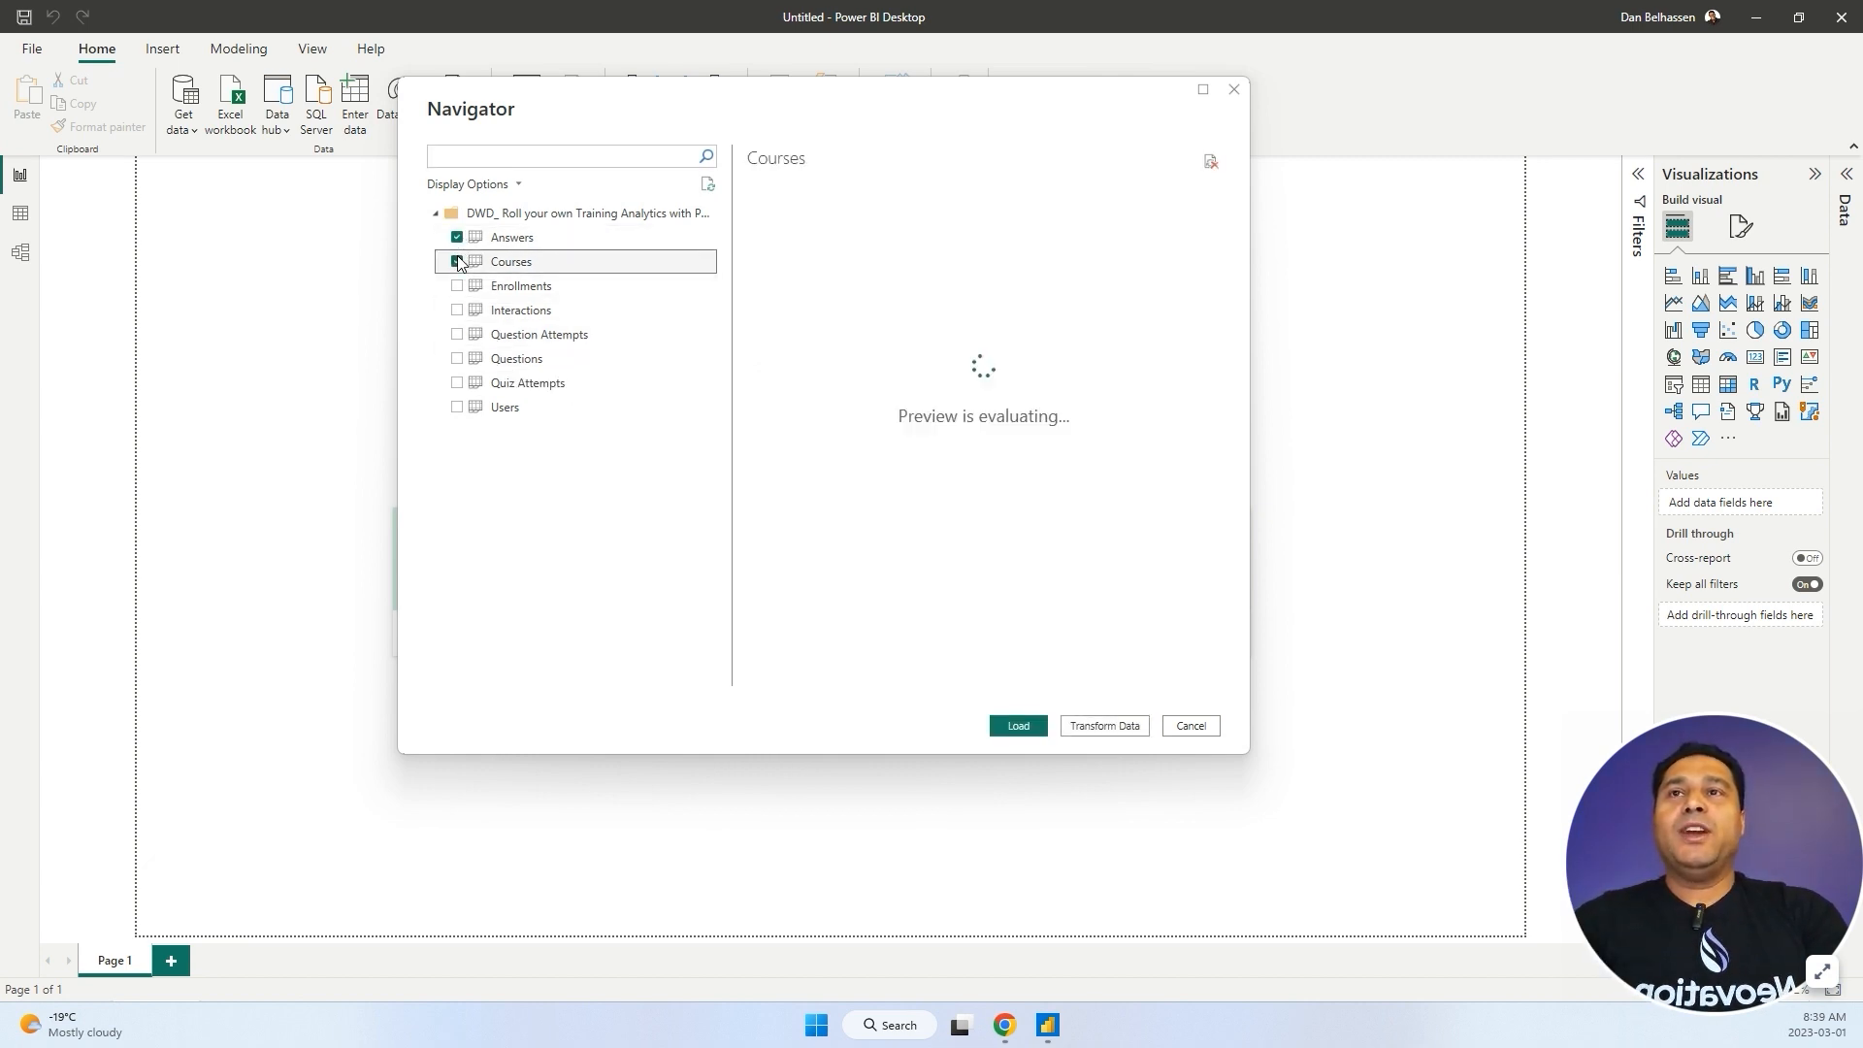
pyautogui.click(461, 287)
pyautogui.click(460, 311)
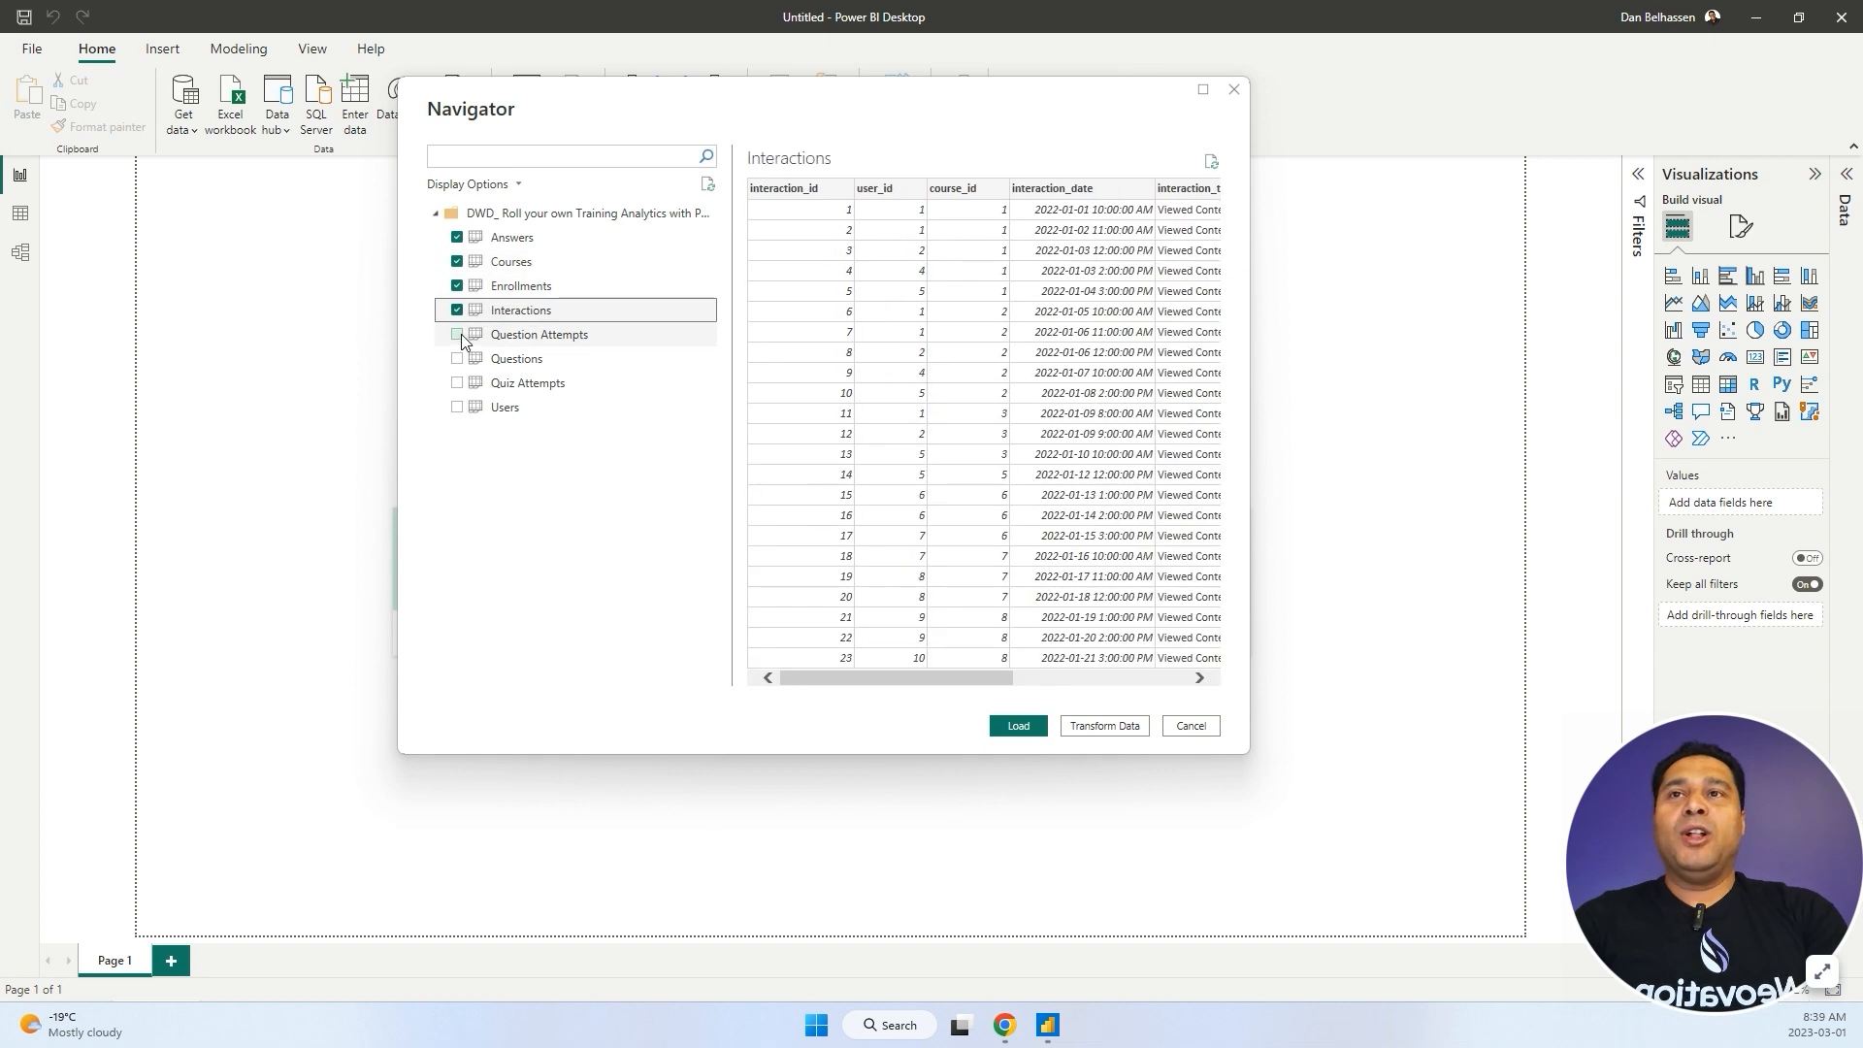
pyautogui.click(461, 334)
pyautogui.click(458, 359)
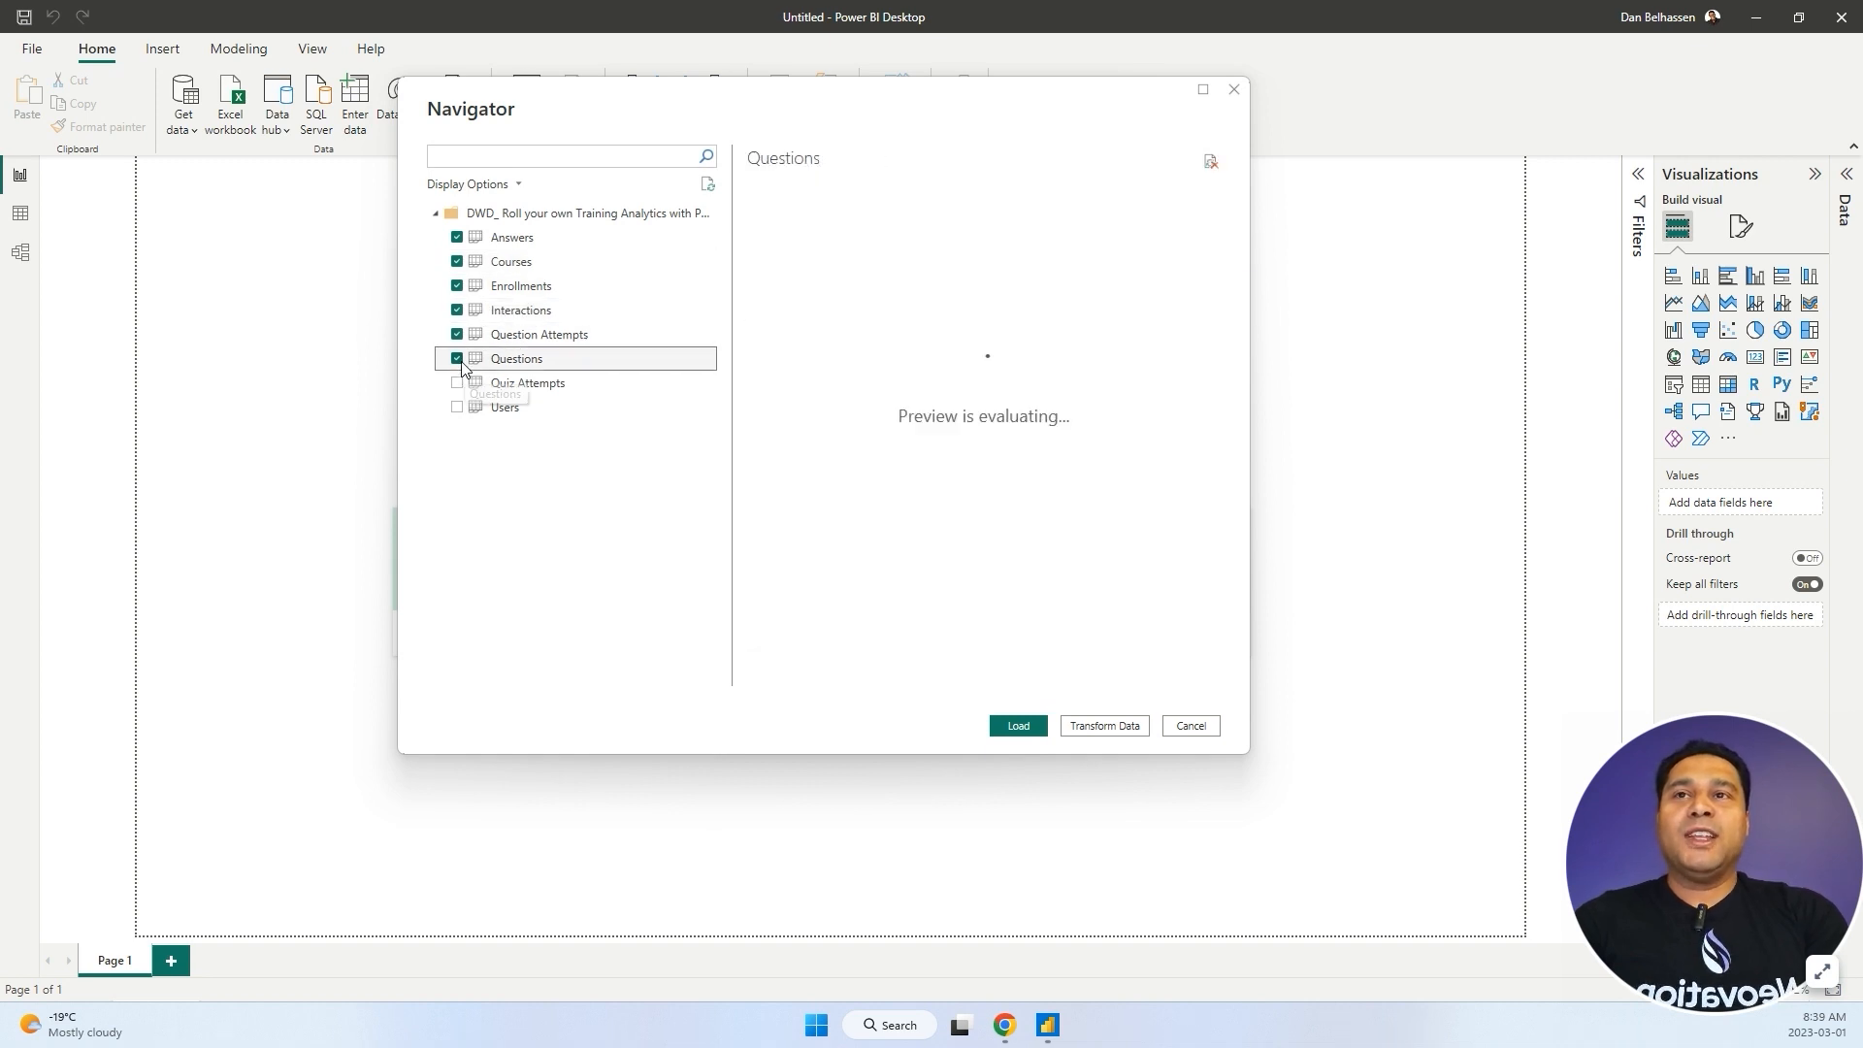
pyautogui.click(459, 384)
pyautogui.click(458, 407)
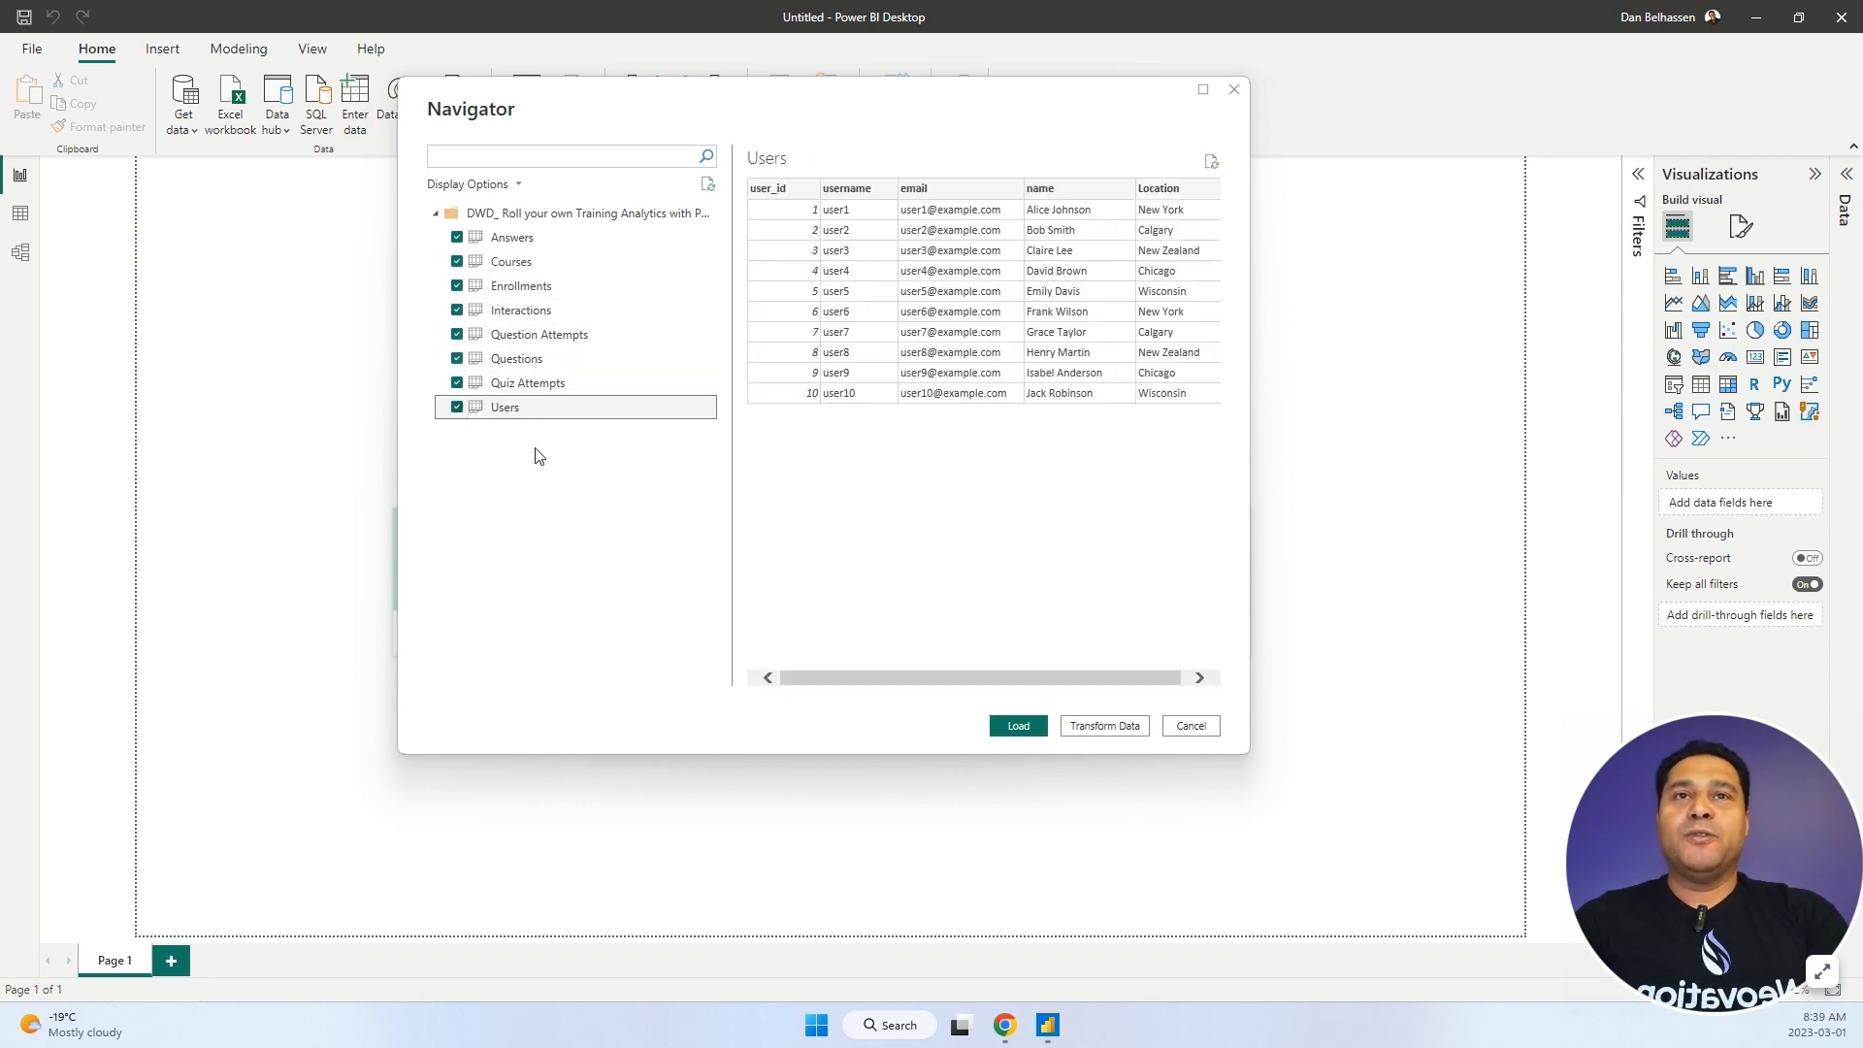
# Preview the Quiz Attempts, Questions, Question Attempts and Interactions tables, and load all selected tables into the report.
pyautogui.click(561, 381)
pyautogui.click(561, 361)
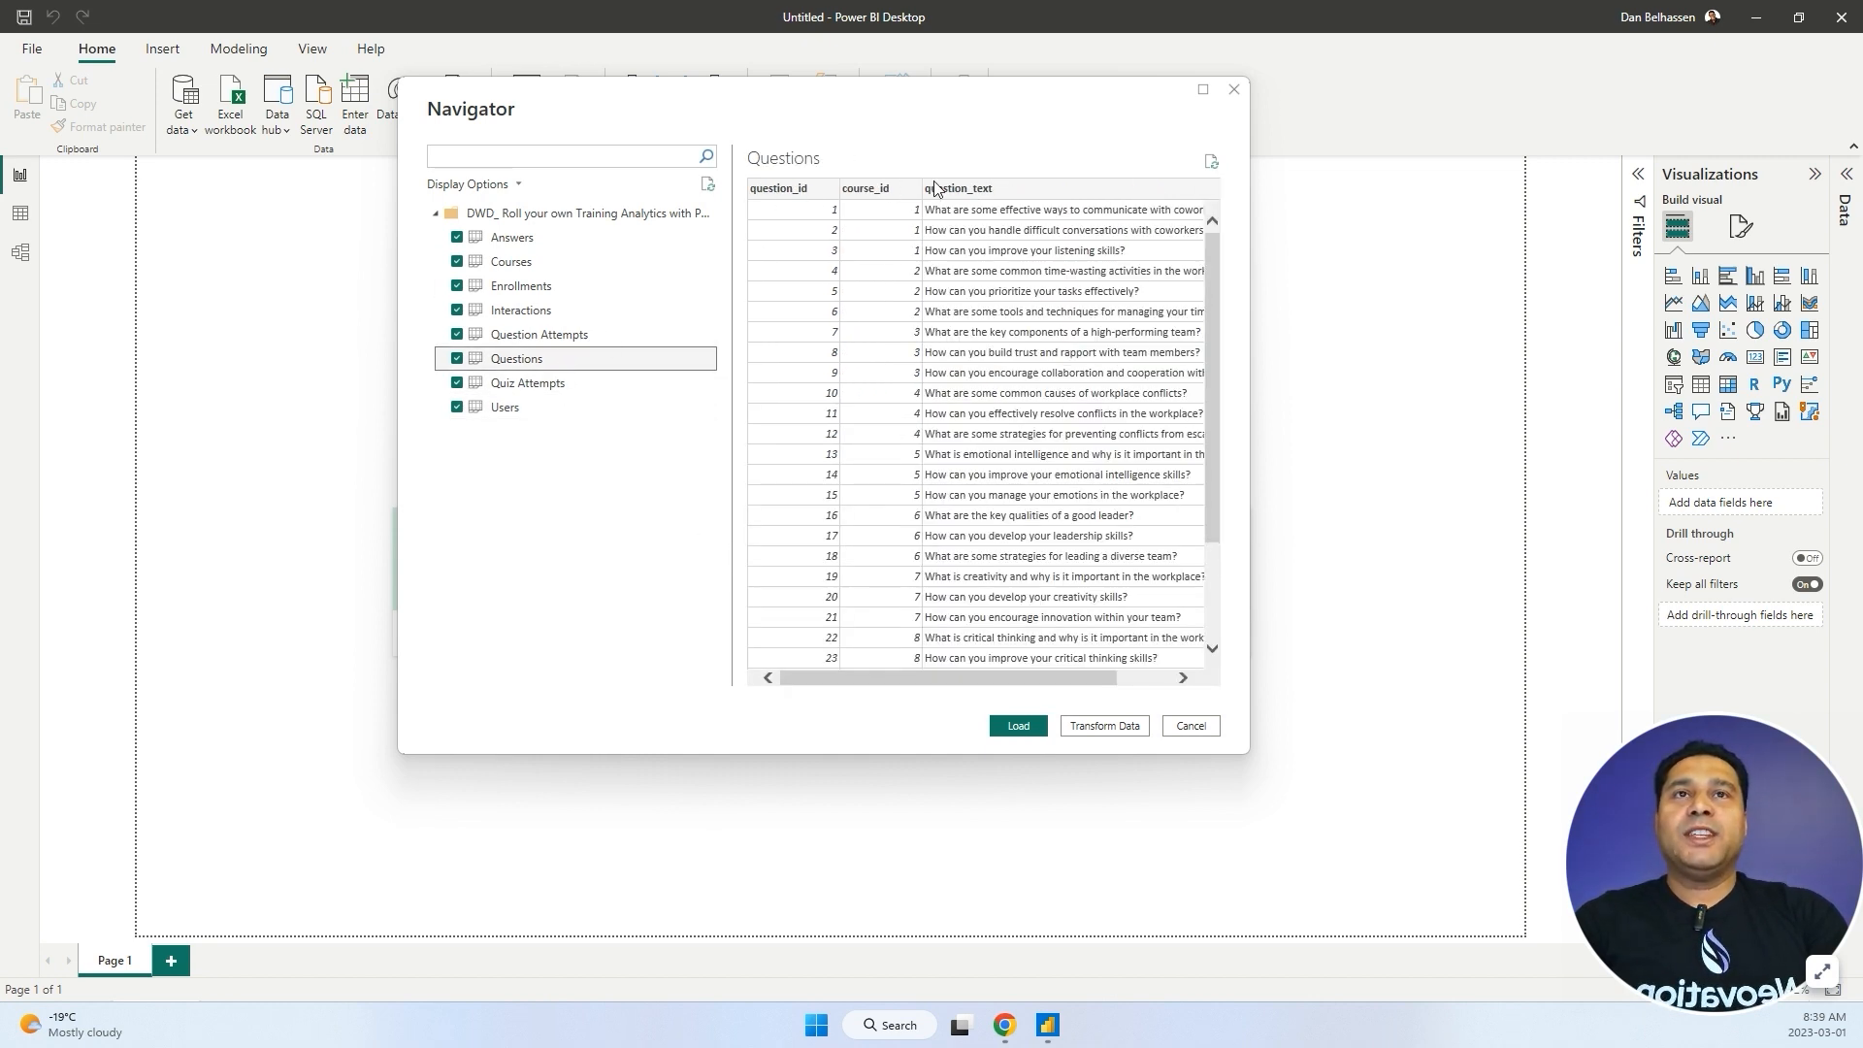
pyautogui.click(540, 336)
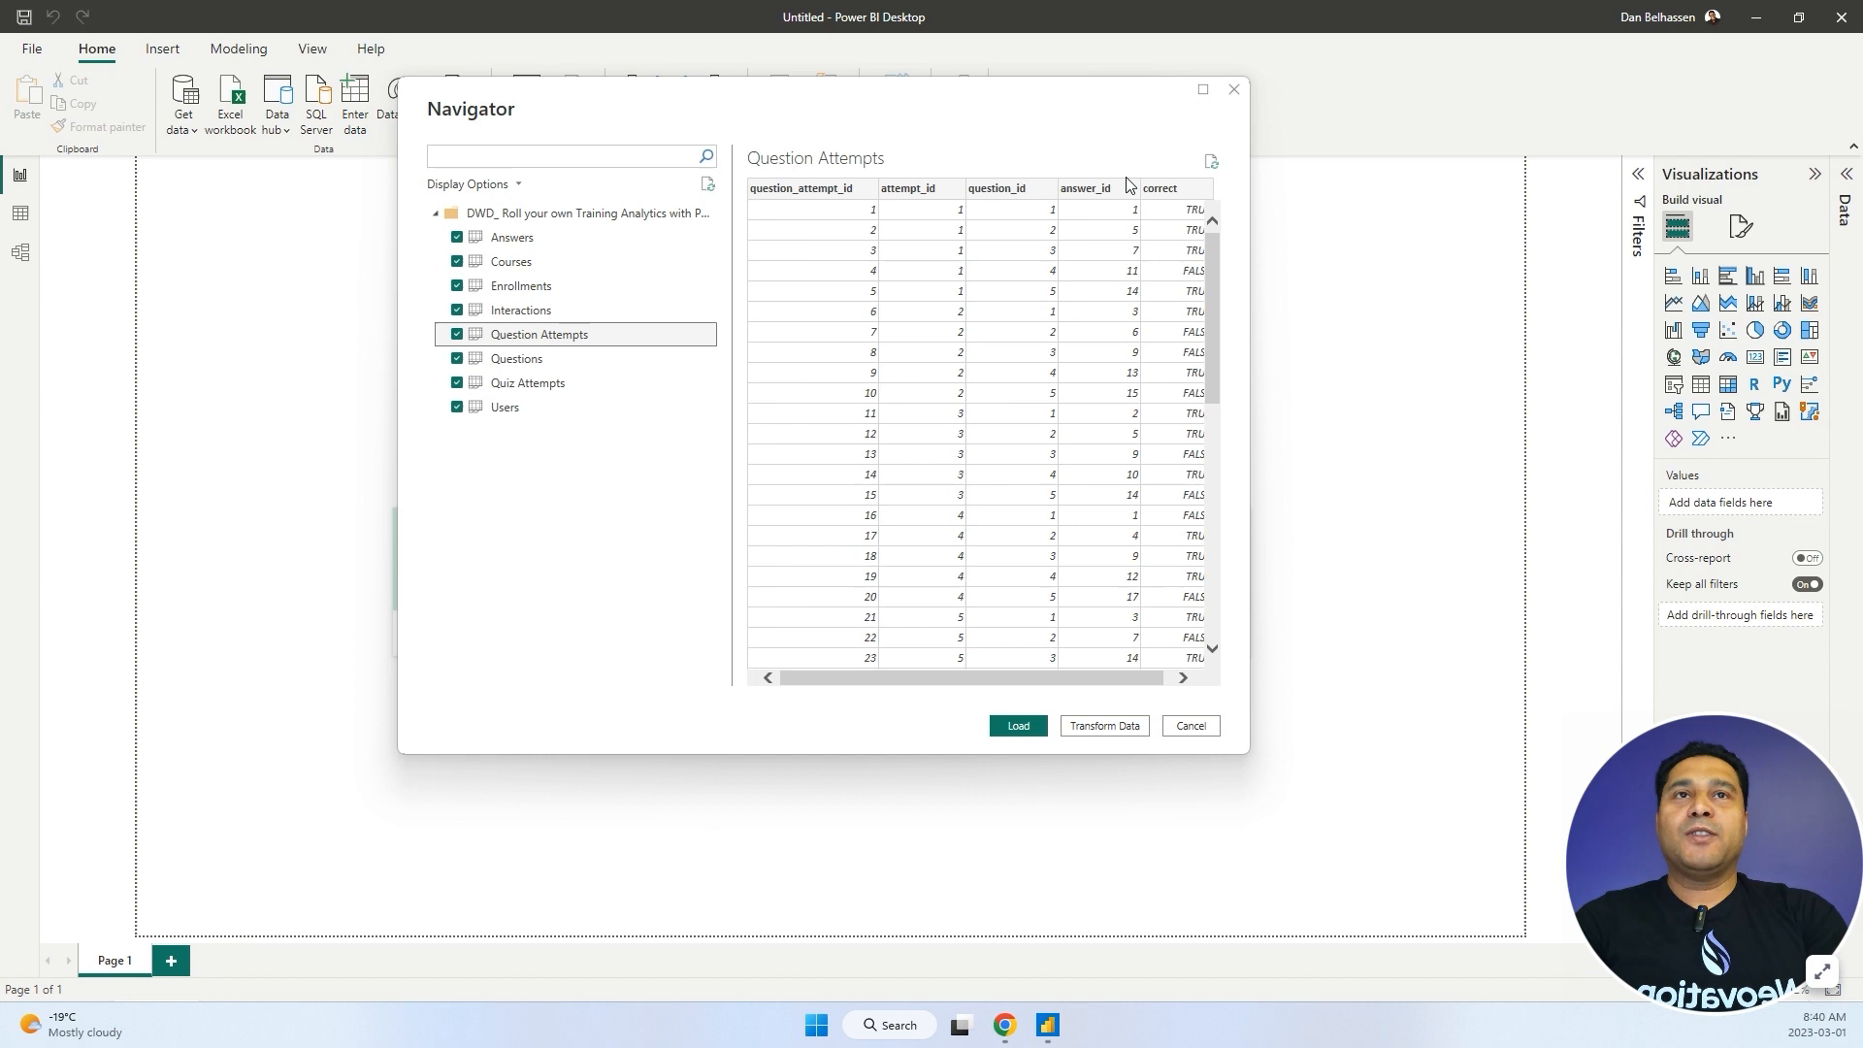
pyautogui.click(539, 310)
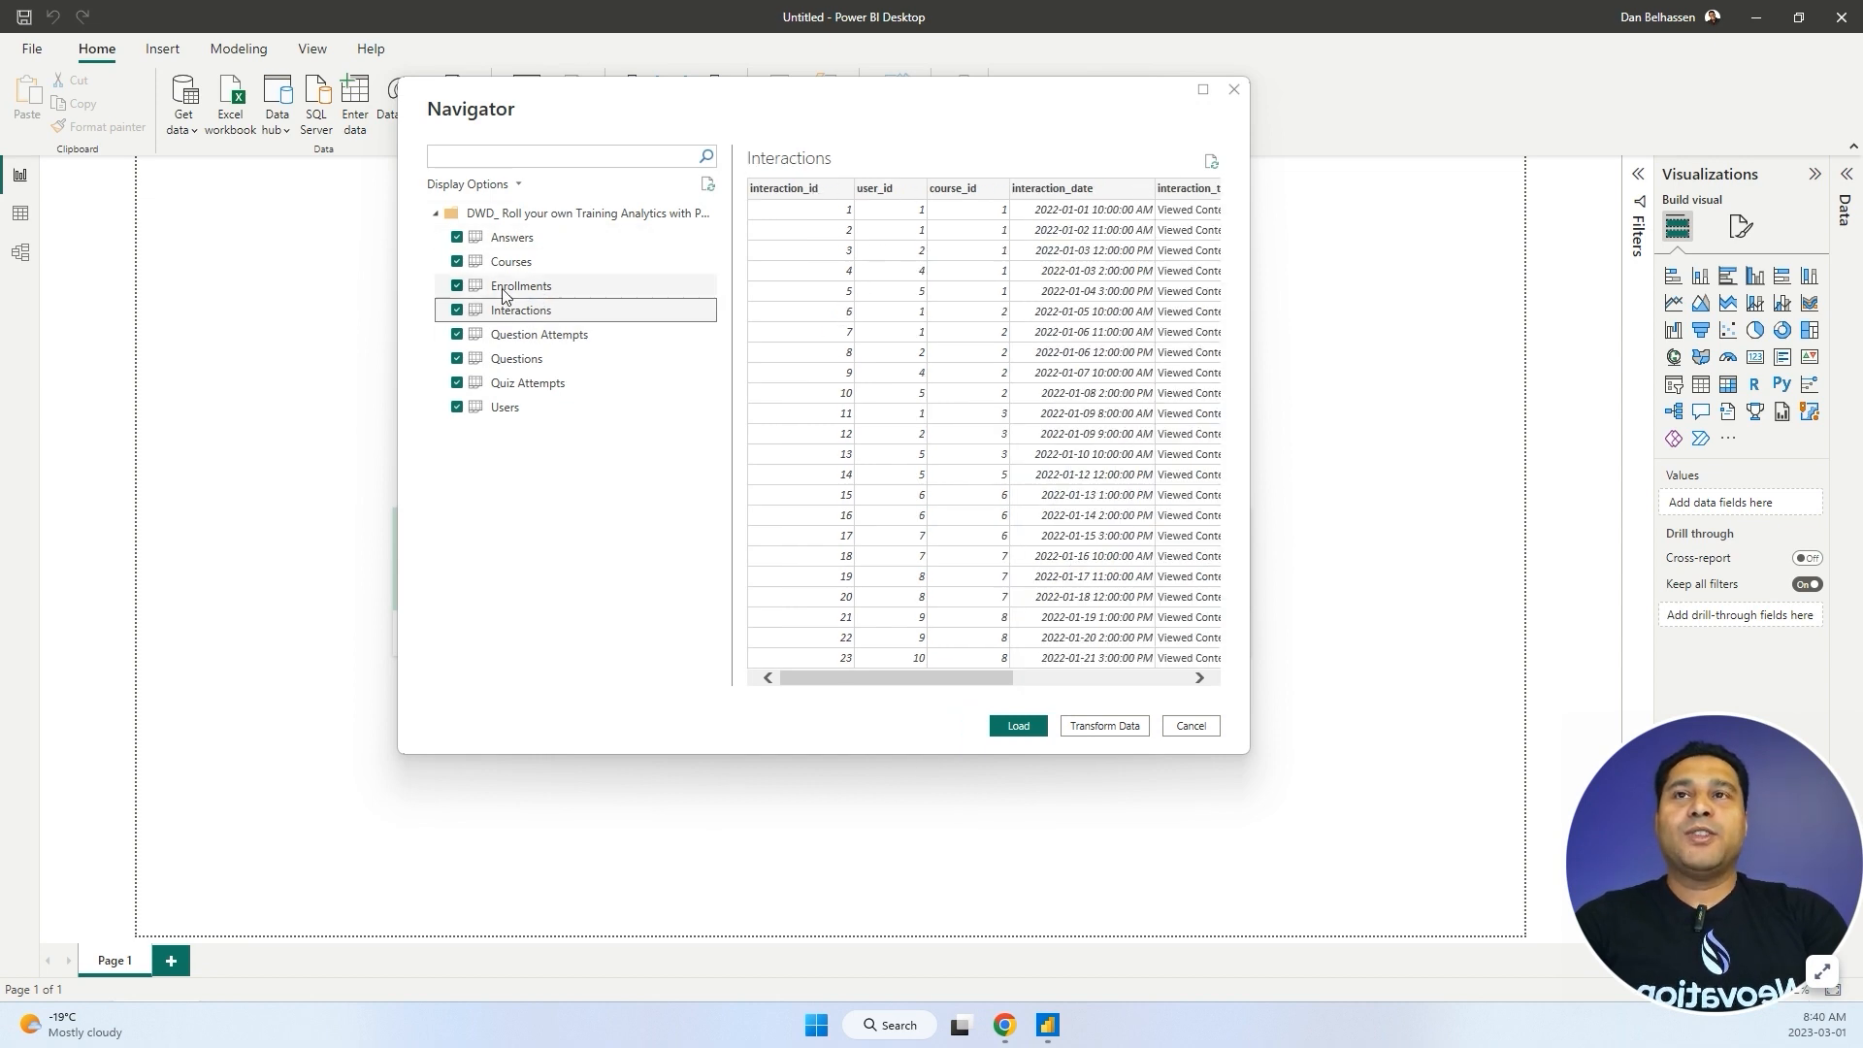
pyautogui.click(1018, 725)
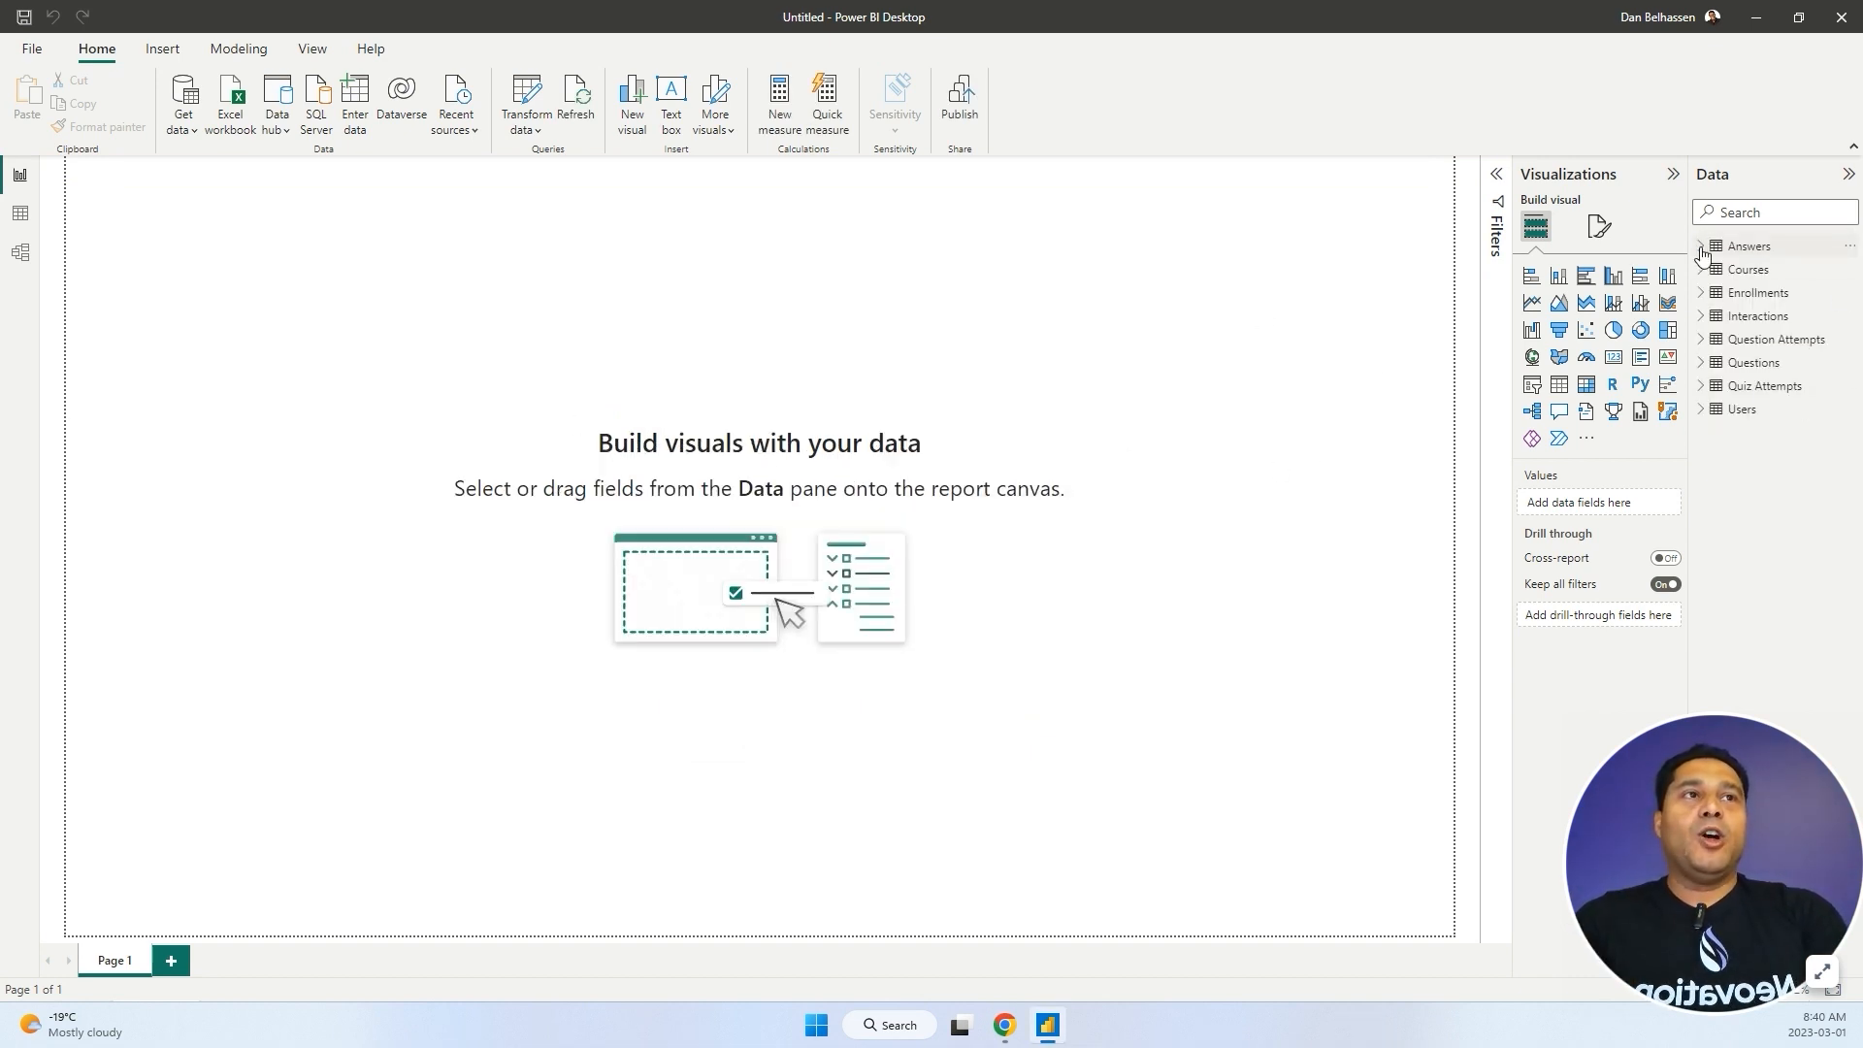
# Examine the fields of the Answers and Courses tables and the relationships between all tables in the model diagram.
pyautogui.click(1701, 250)
pyautogui.click(1701, 250)
pyautogui.click(1701, 274)
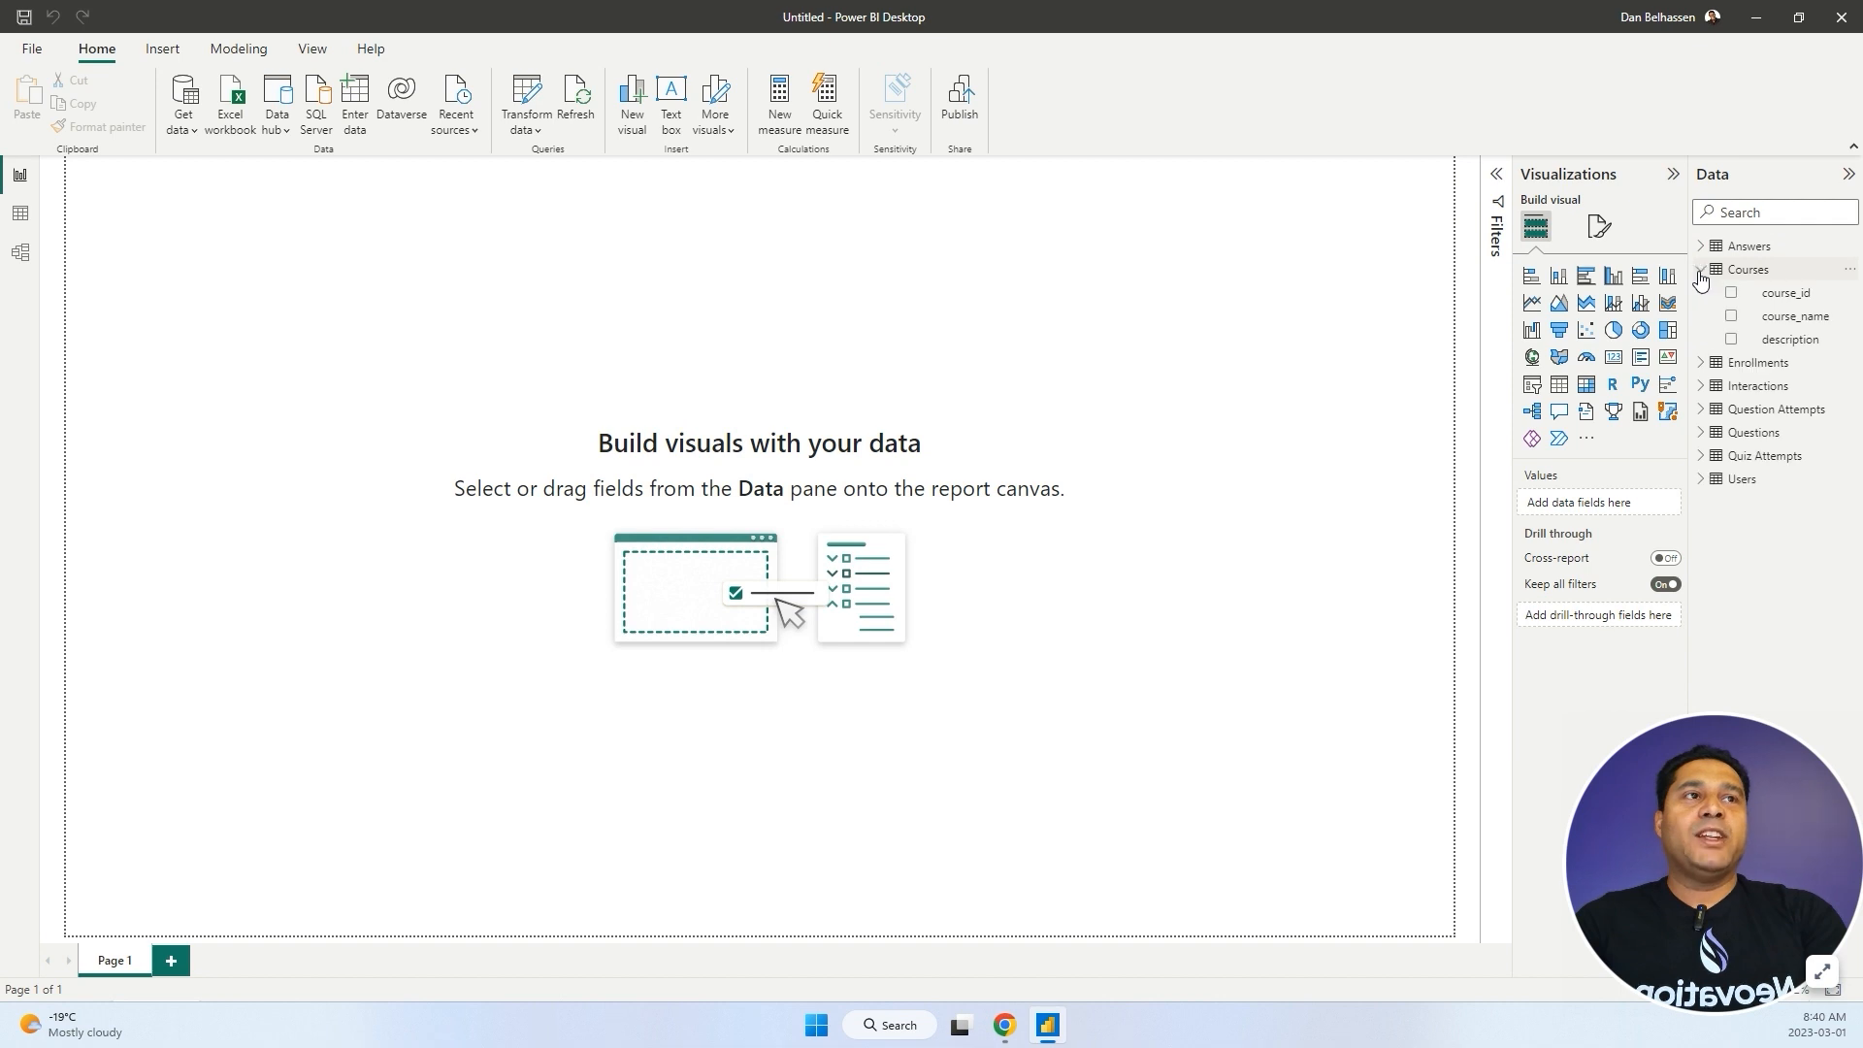
pyautogui.click(1701, 273)
pyautogui.click(19, 253)
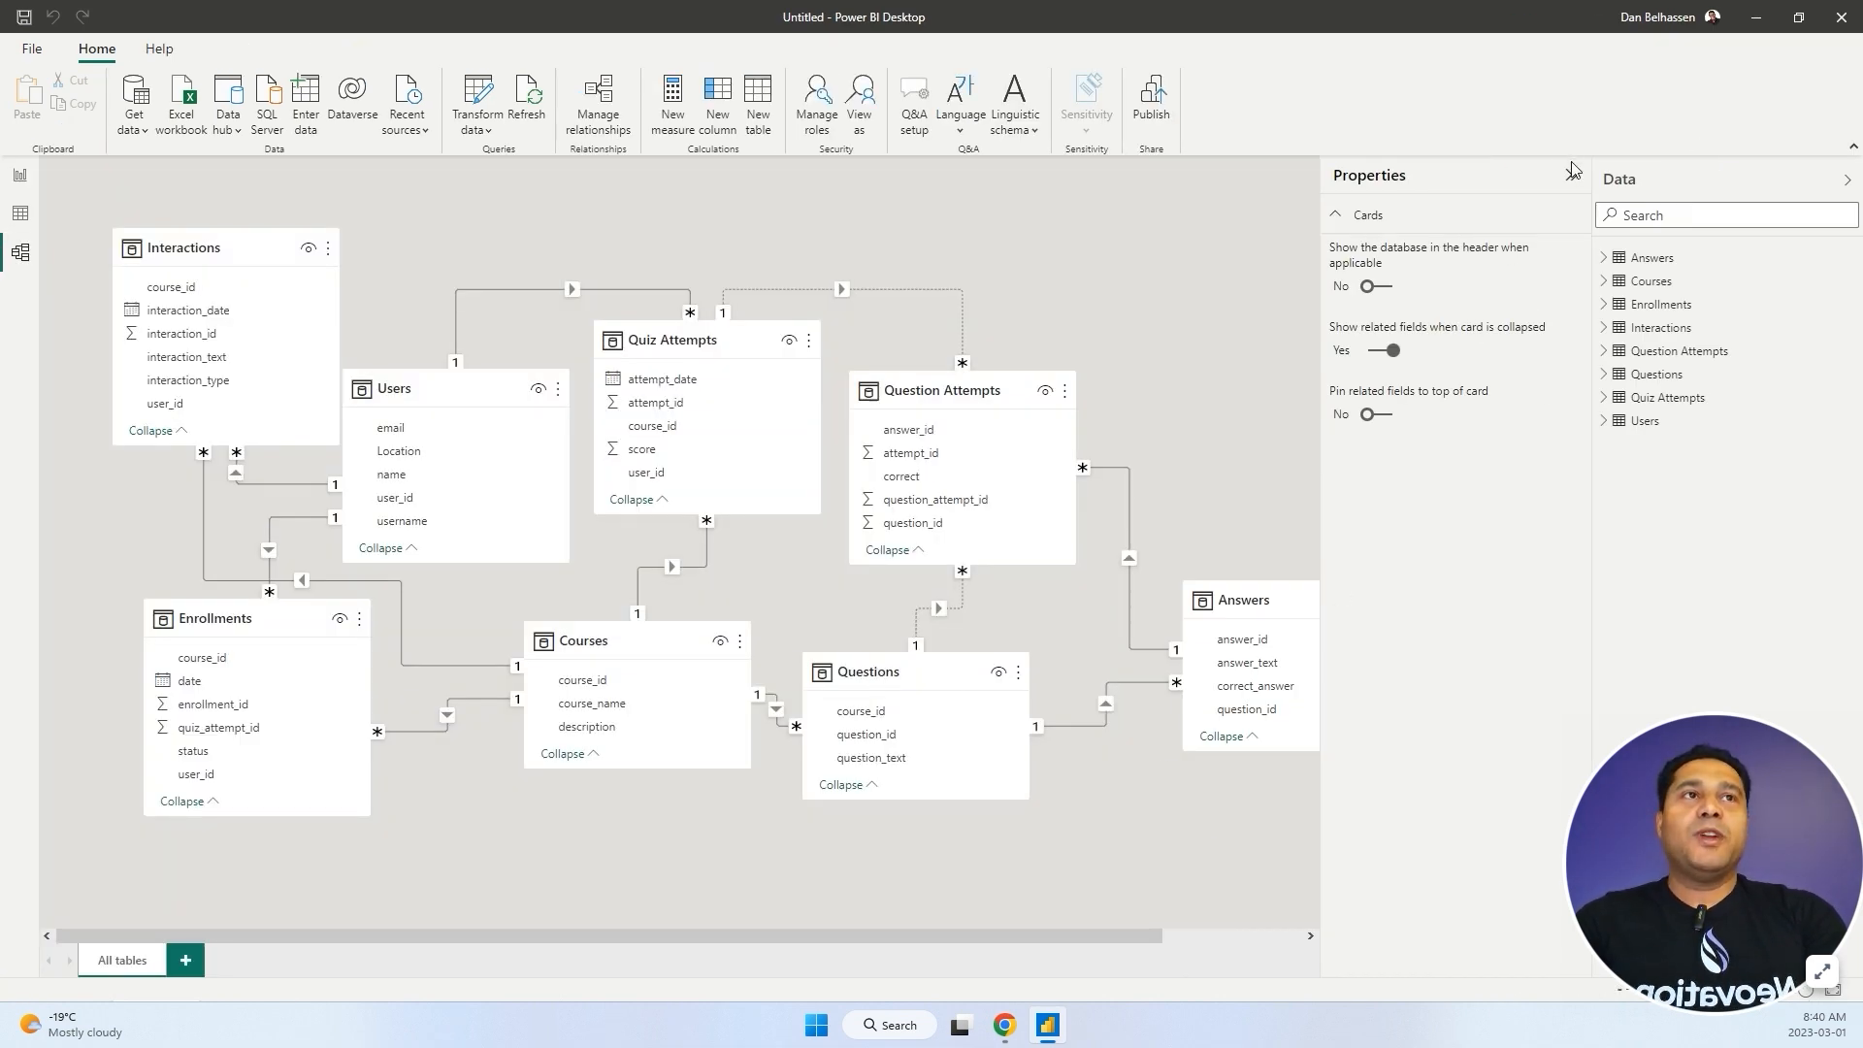
pyautogui.click(1571, 178)
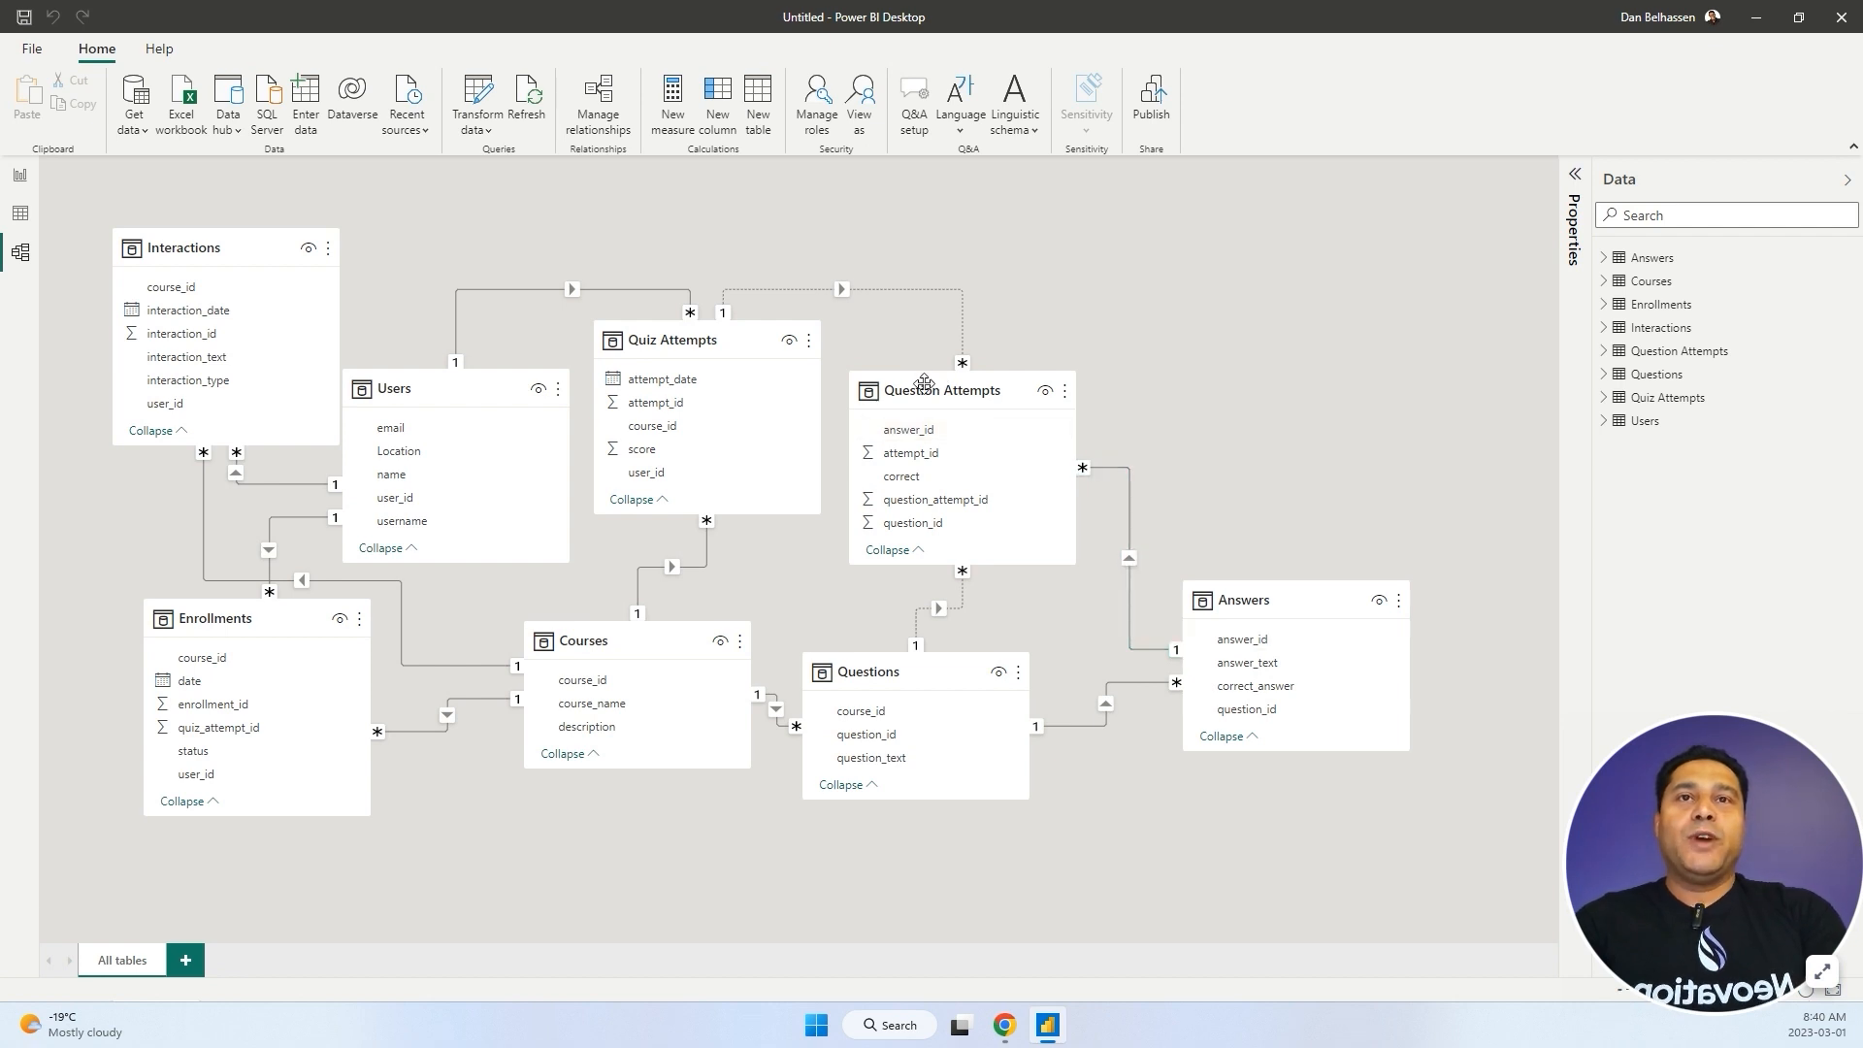
pyautogui.click(1129, 590)
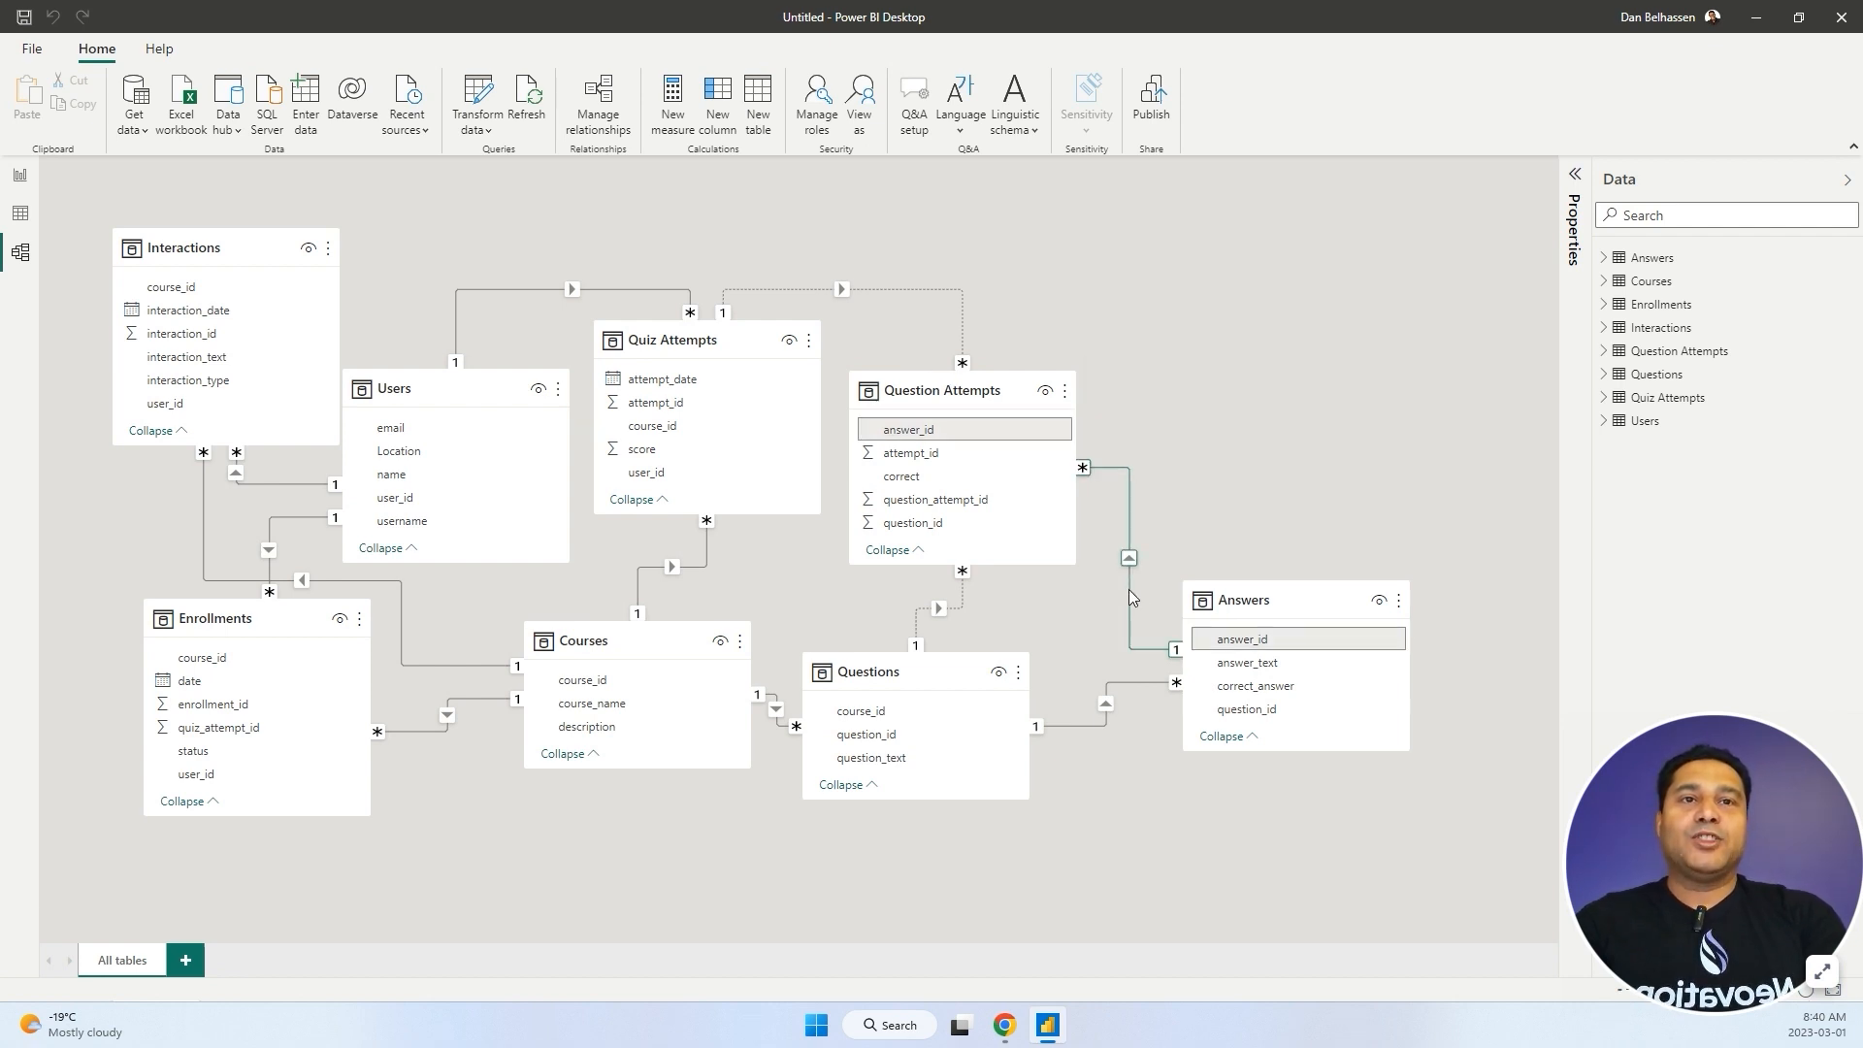
pyautogui.click(1152, 684)
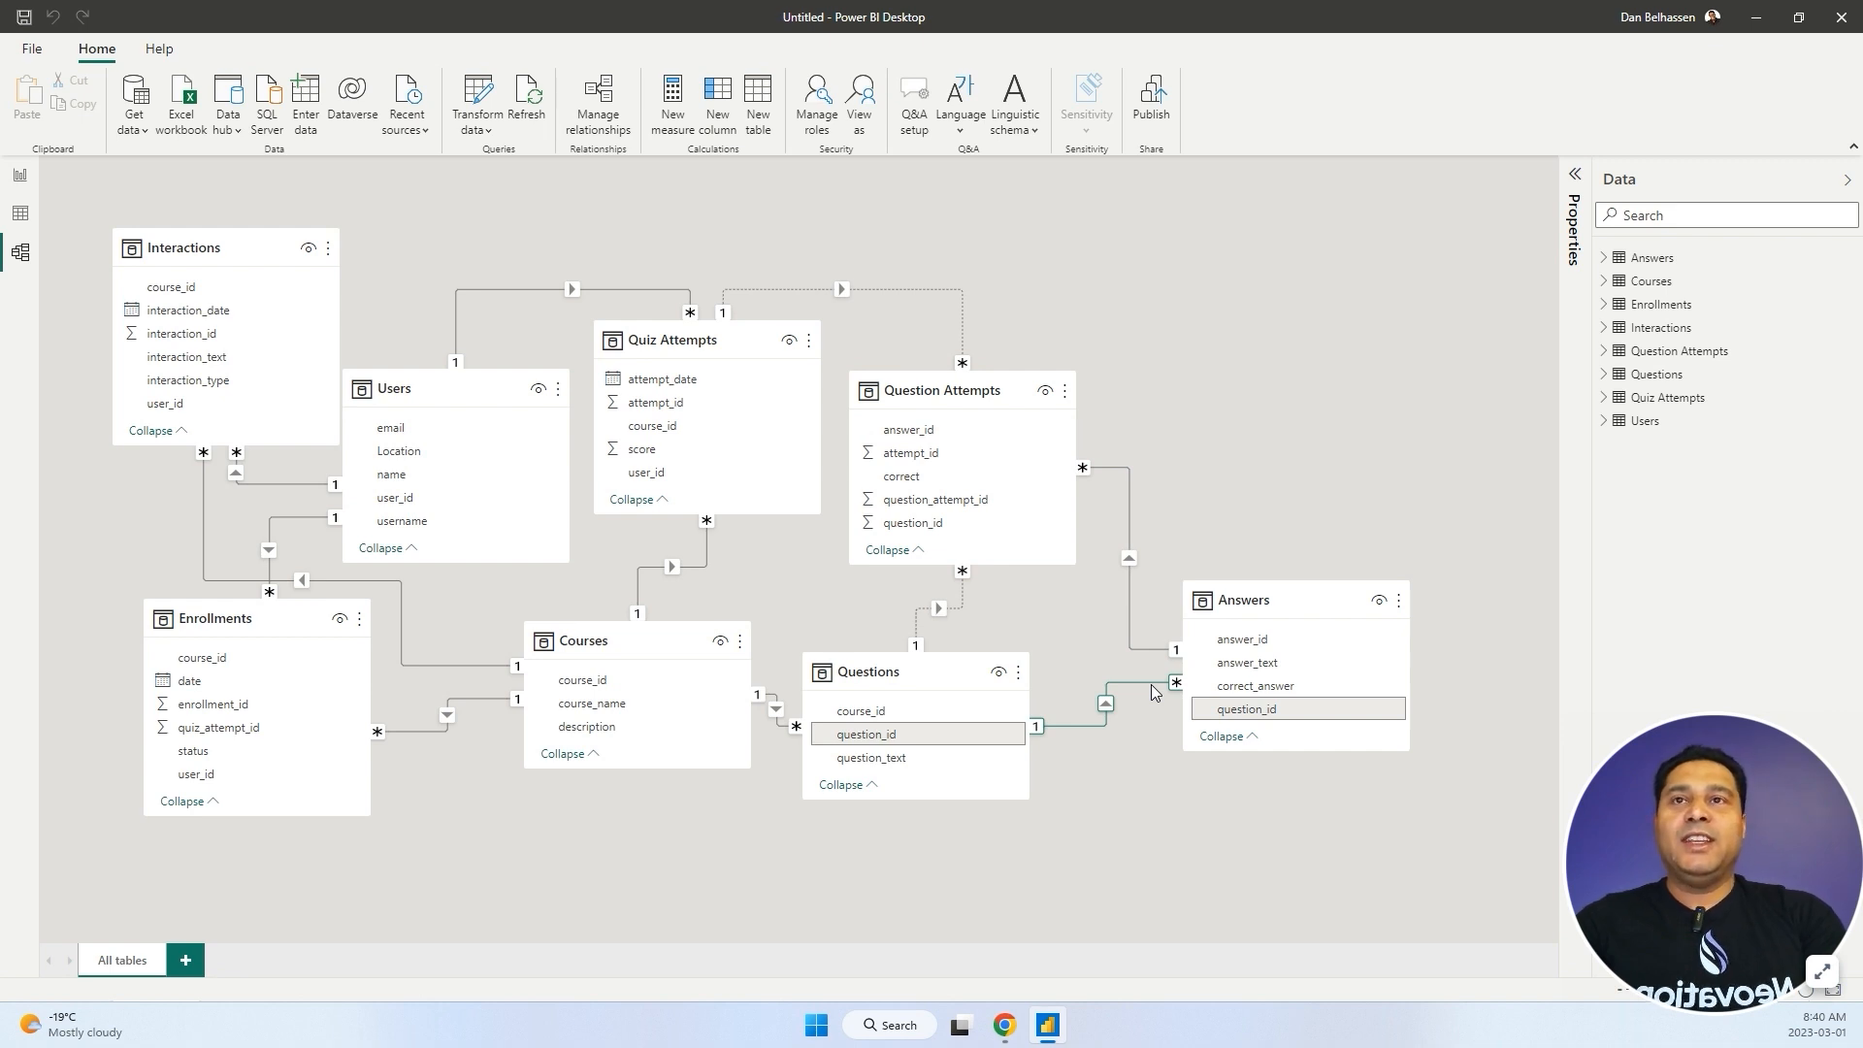
pyautogui.click(598, 594)
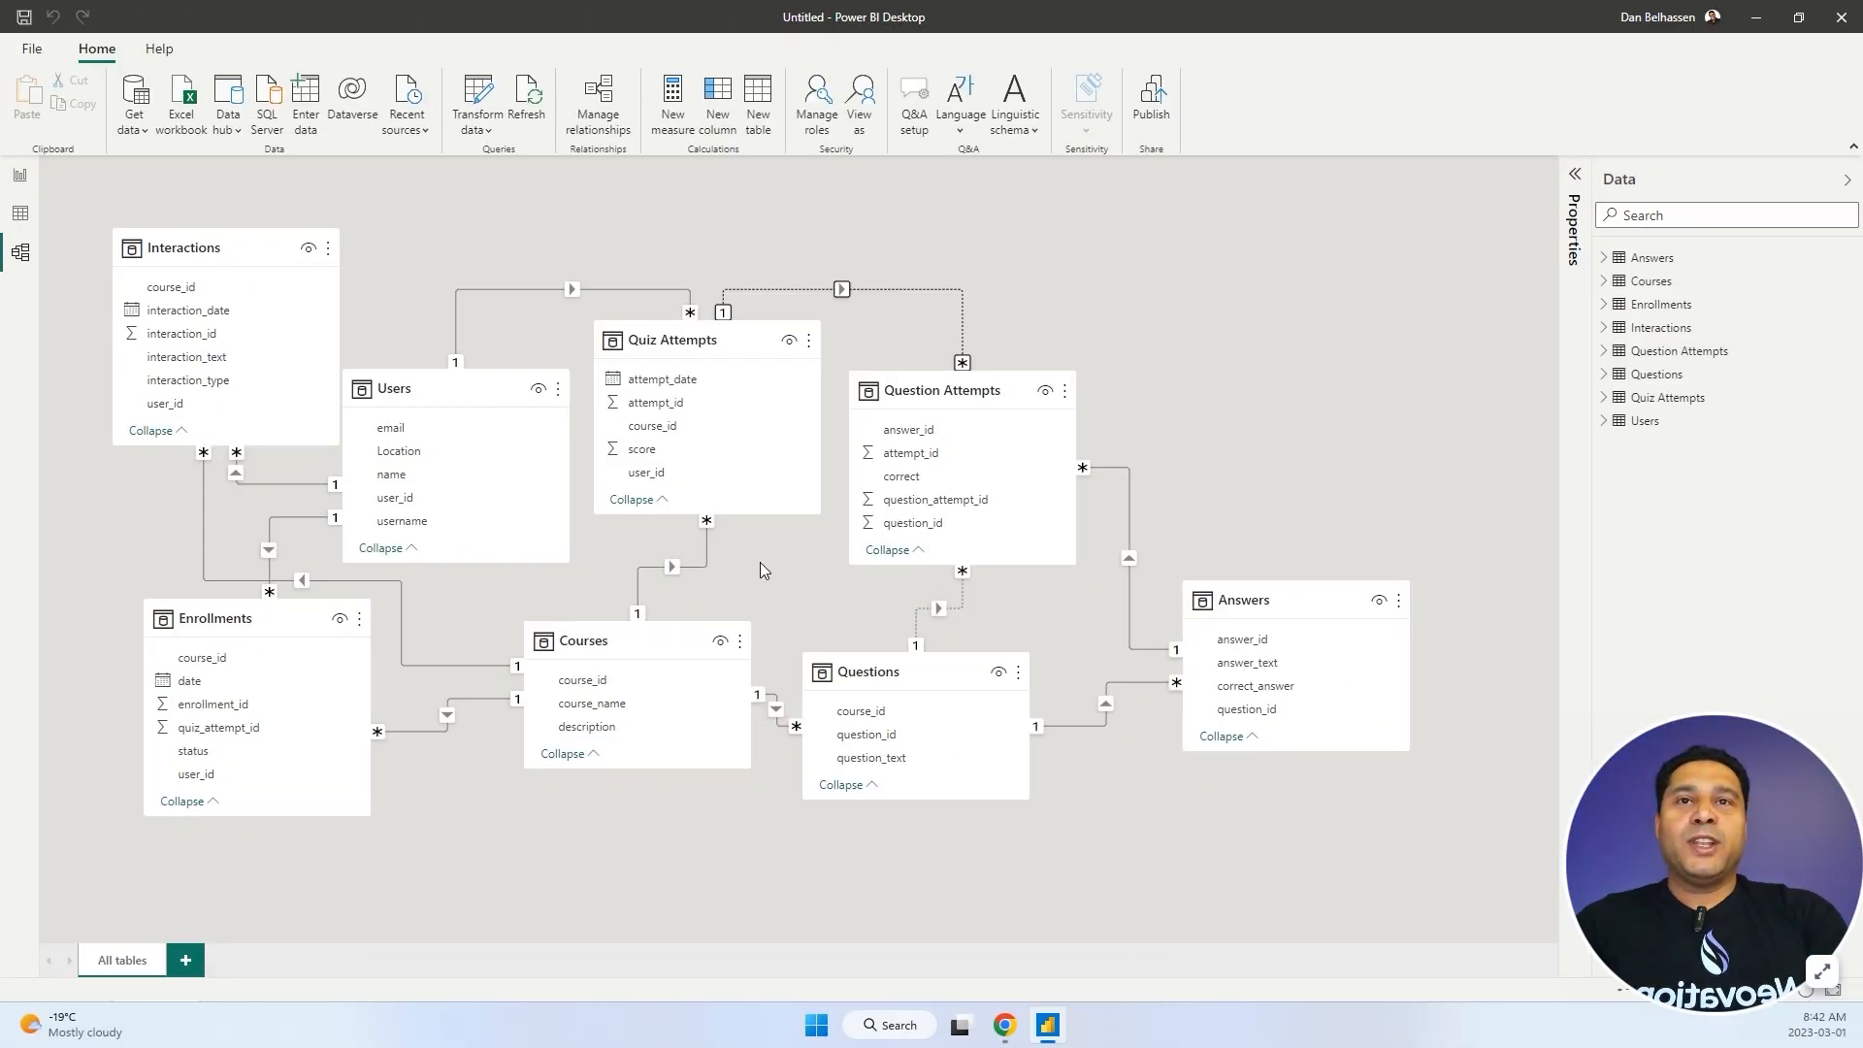
# Add a compact card visual near the top of the report page showing the count of user_id from Users.
pyautogui.click(29, 186)
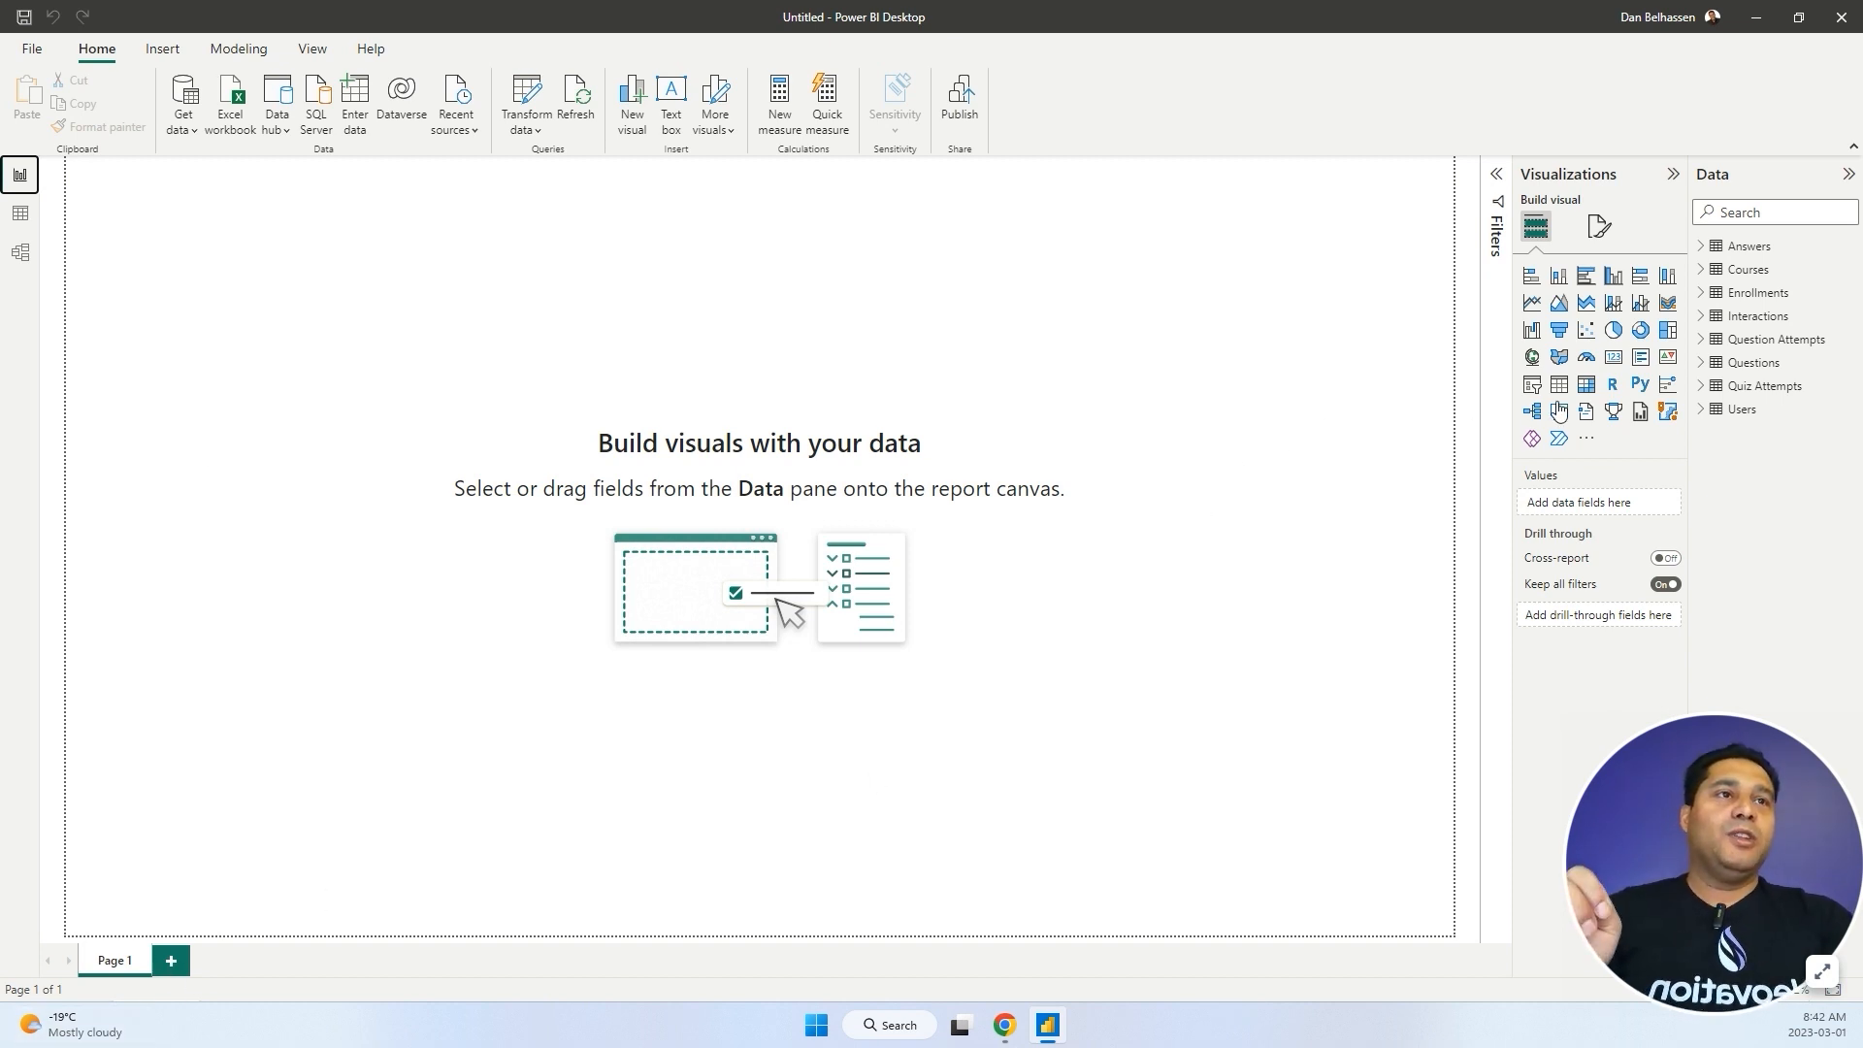
pyautogui.click(1613, 359)
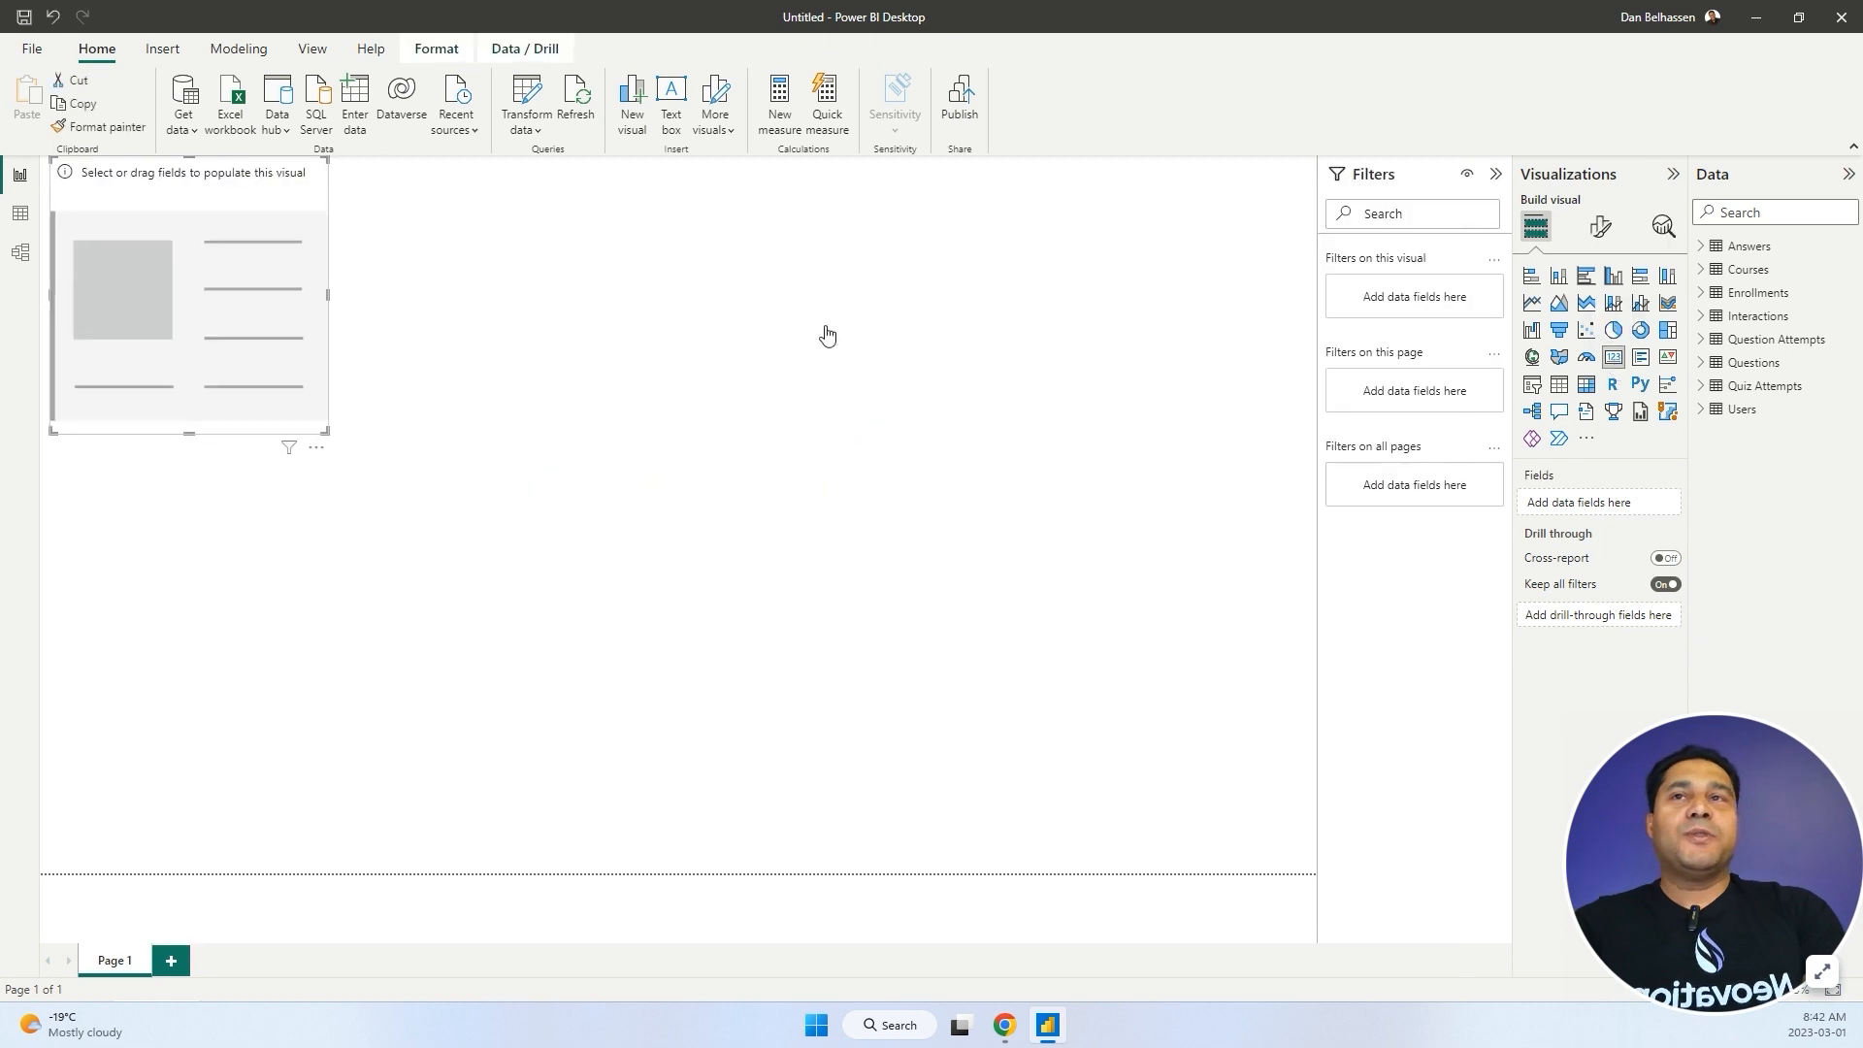
pyautogui.moveTo(326, 430); pyautogui.dragTo(356, 225)
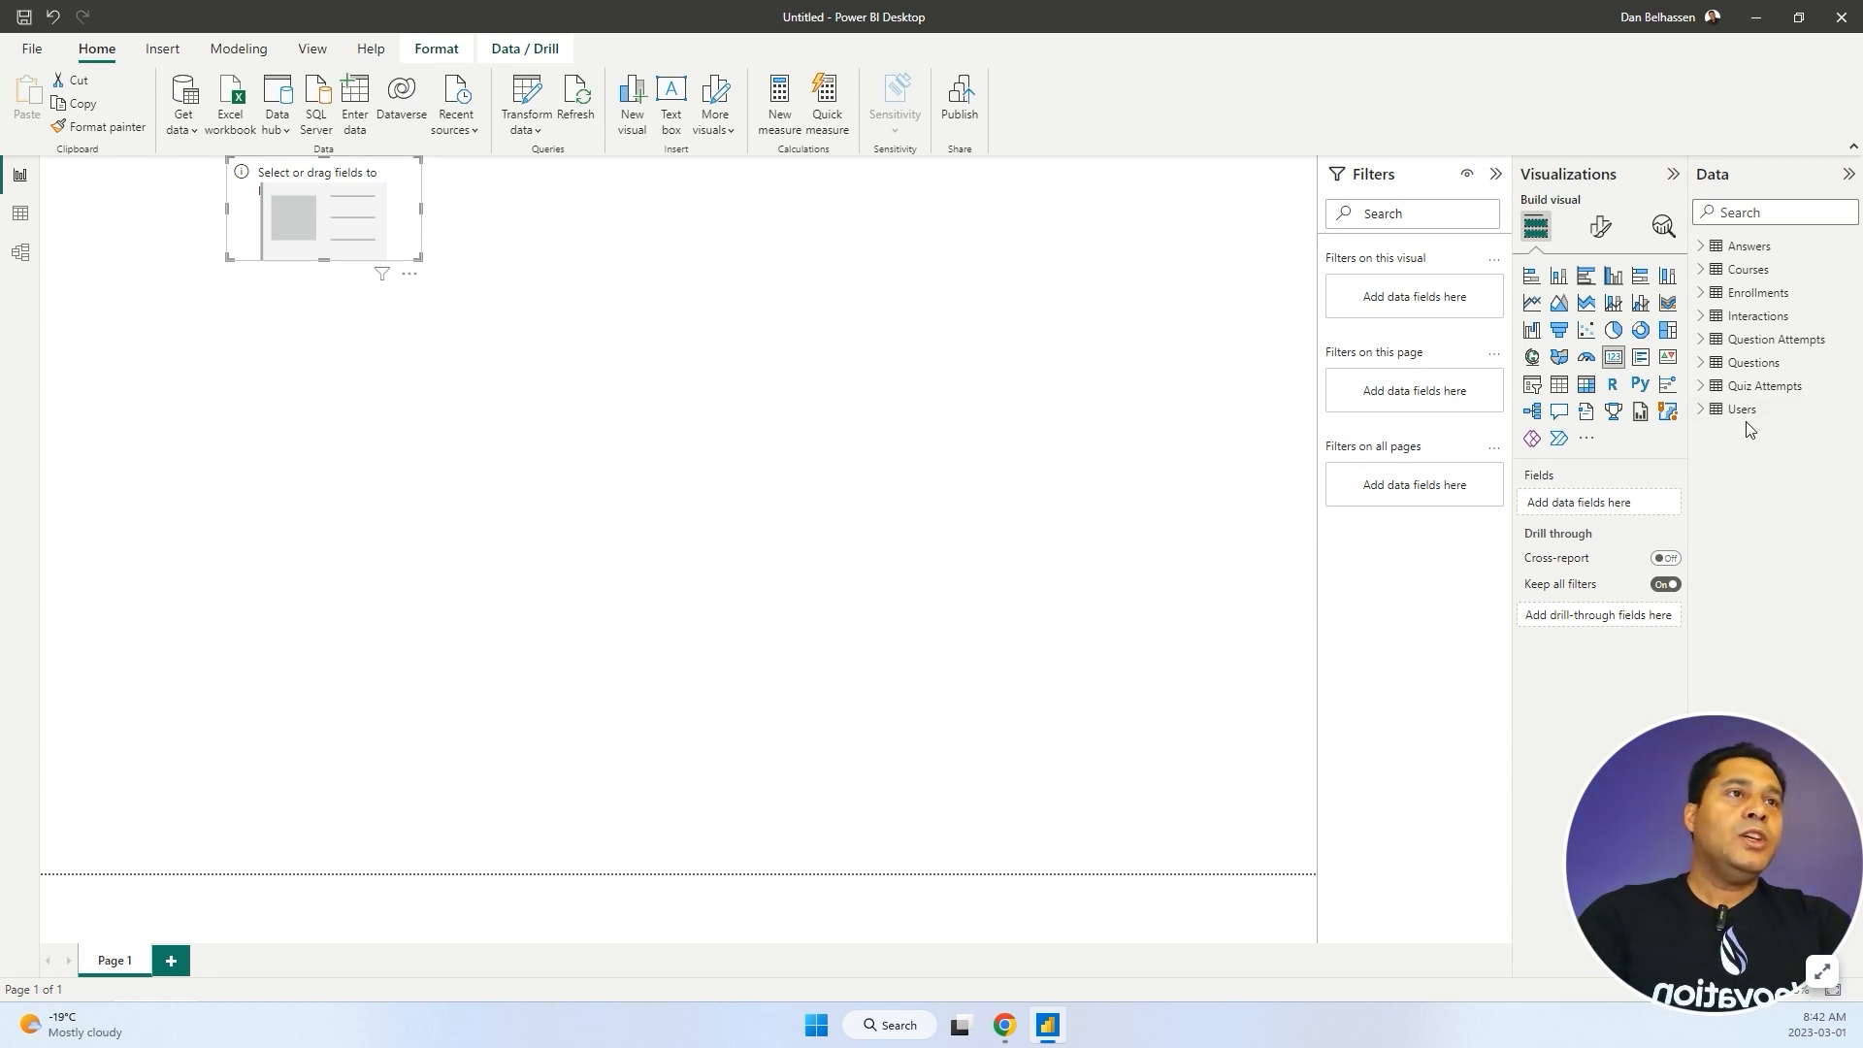
pyautogui.click(1704, 410)
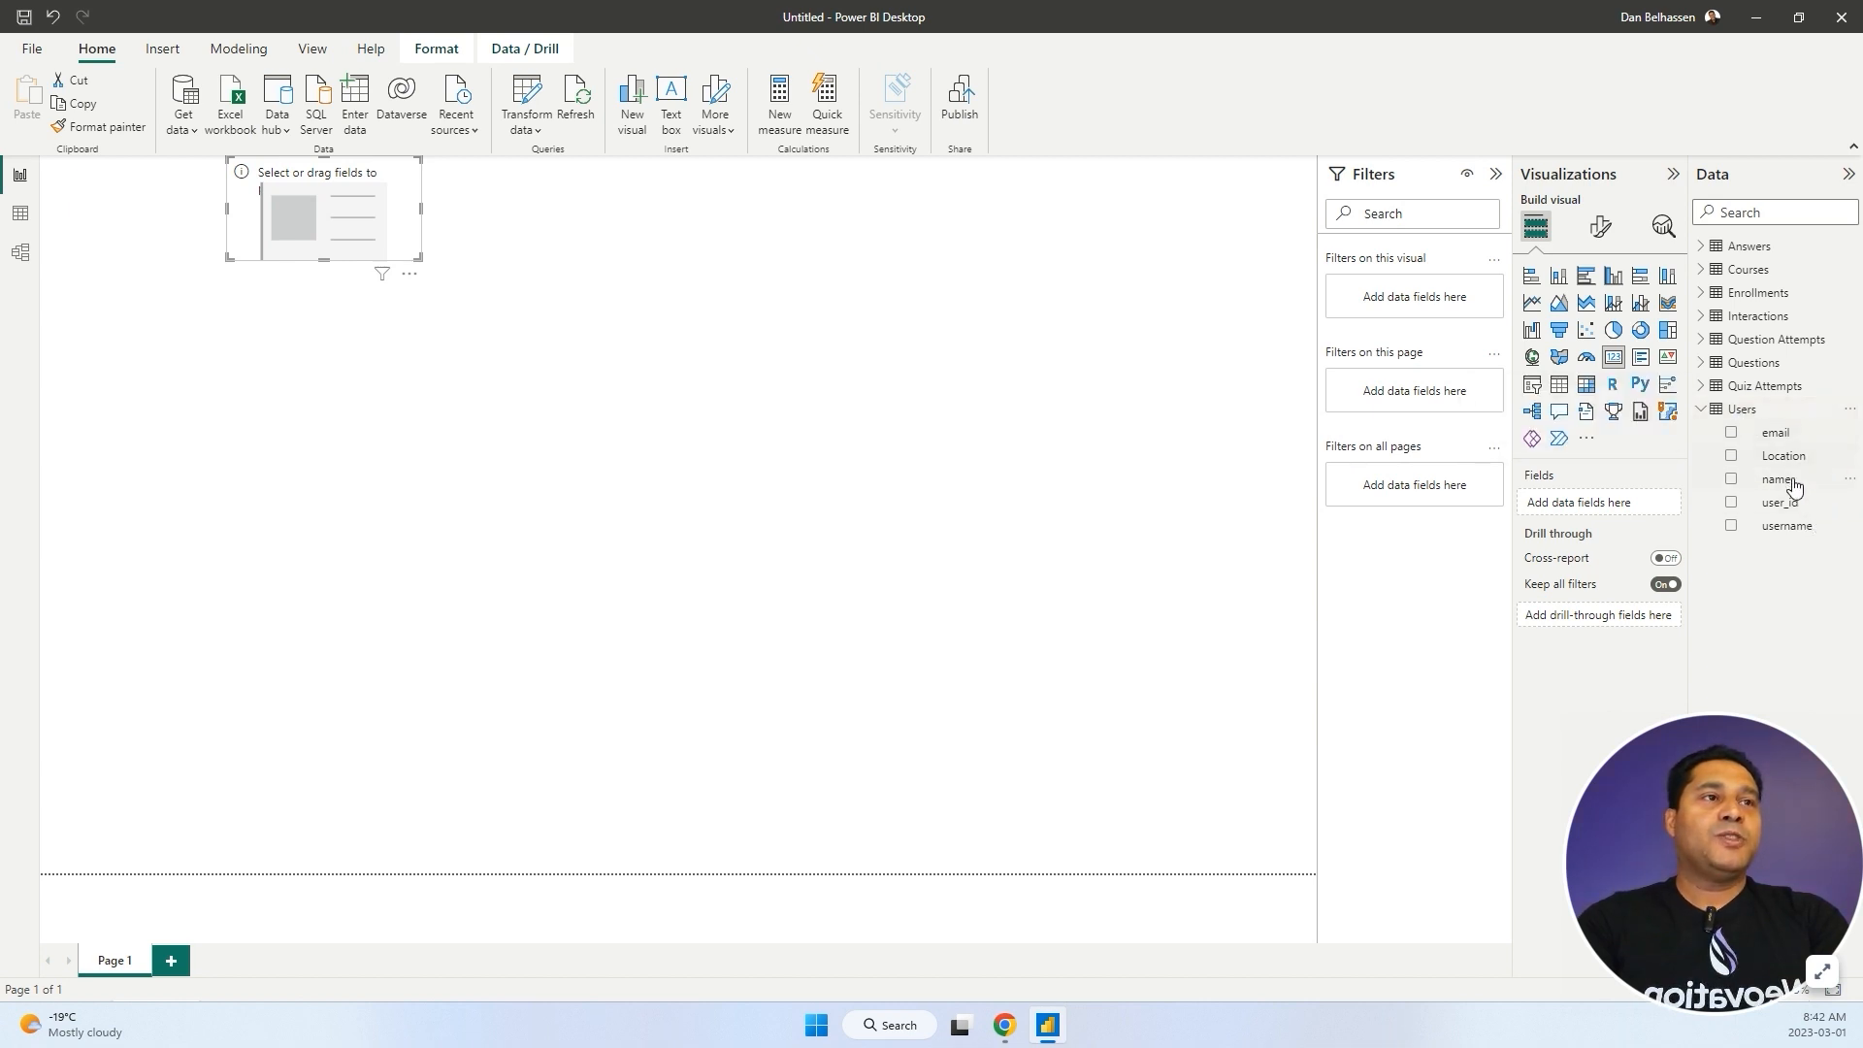
pyautogui.moveTo(1794, 508); pyautogui.dragTo(357, 223)
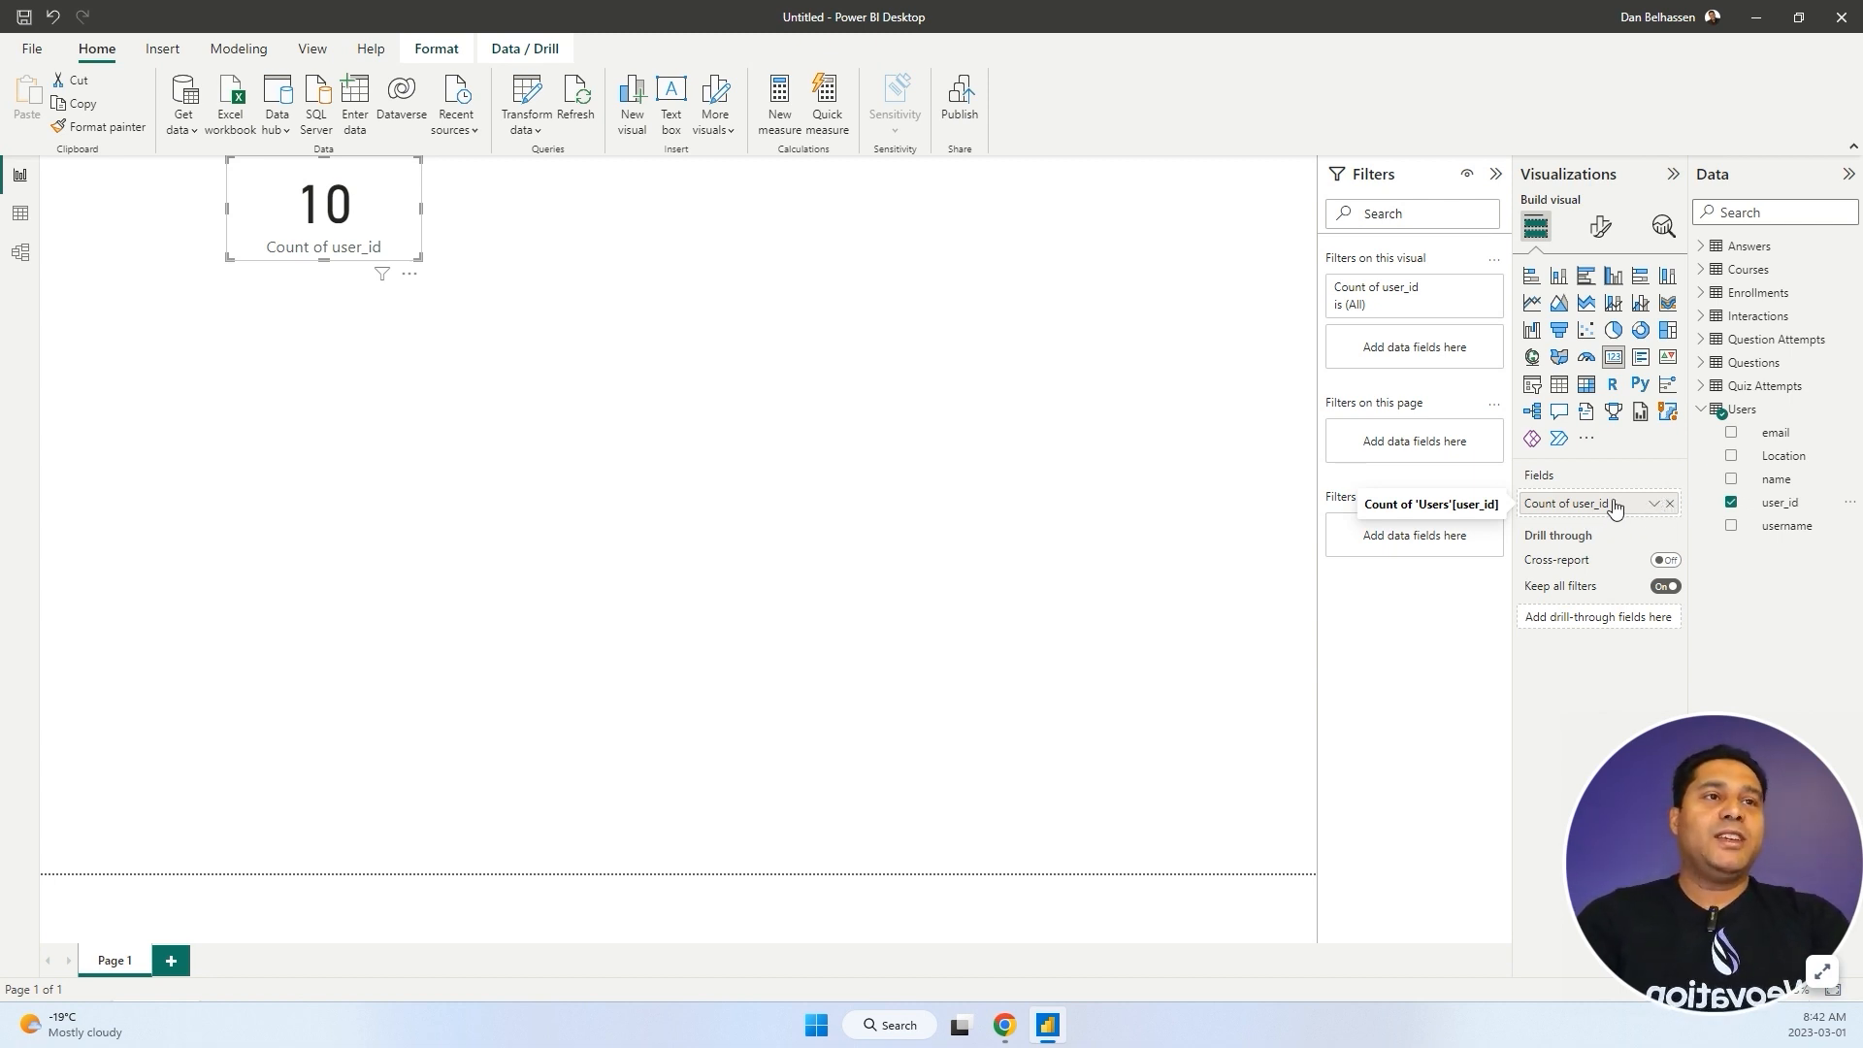
# Rename the card's user_id count field to "Learners" for this visual.
pyautogui.click(1653, 507)
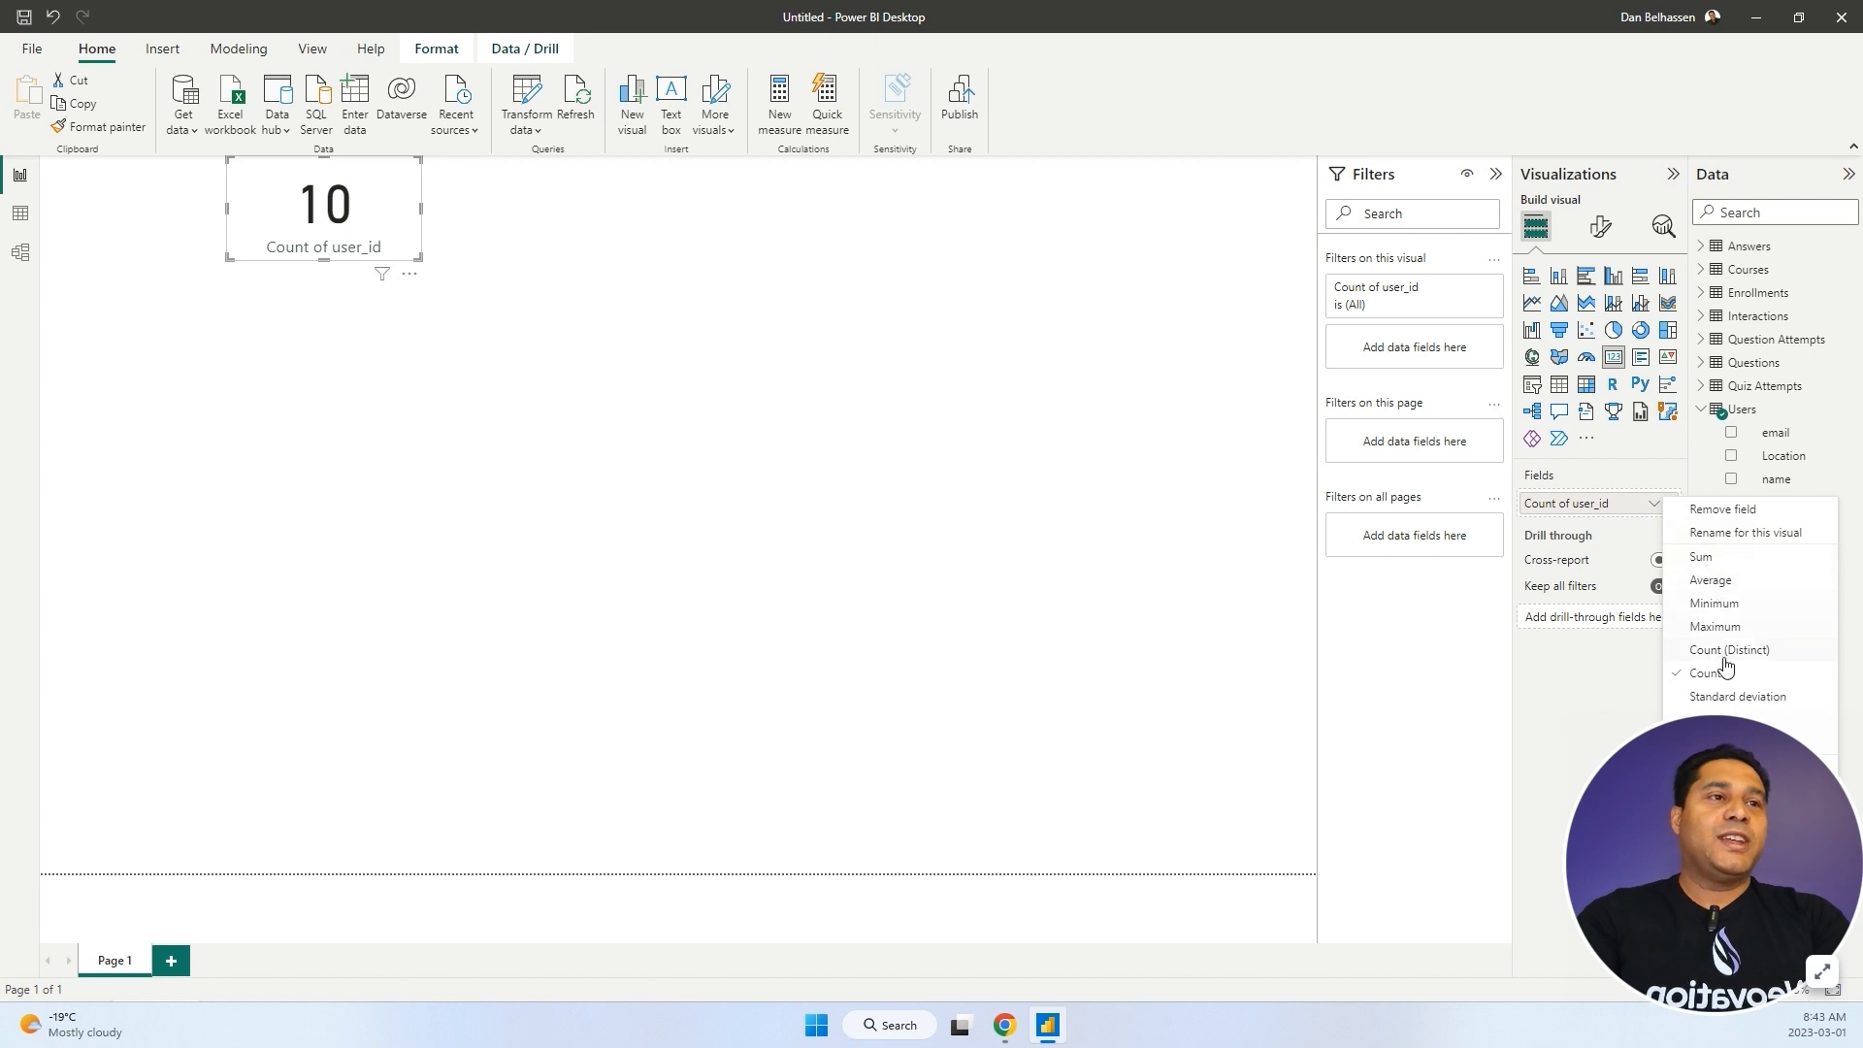
pyautogui.click(1591, 510)
pyautogui.doubleClick(1587, 507)
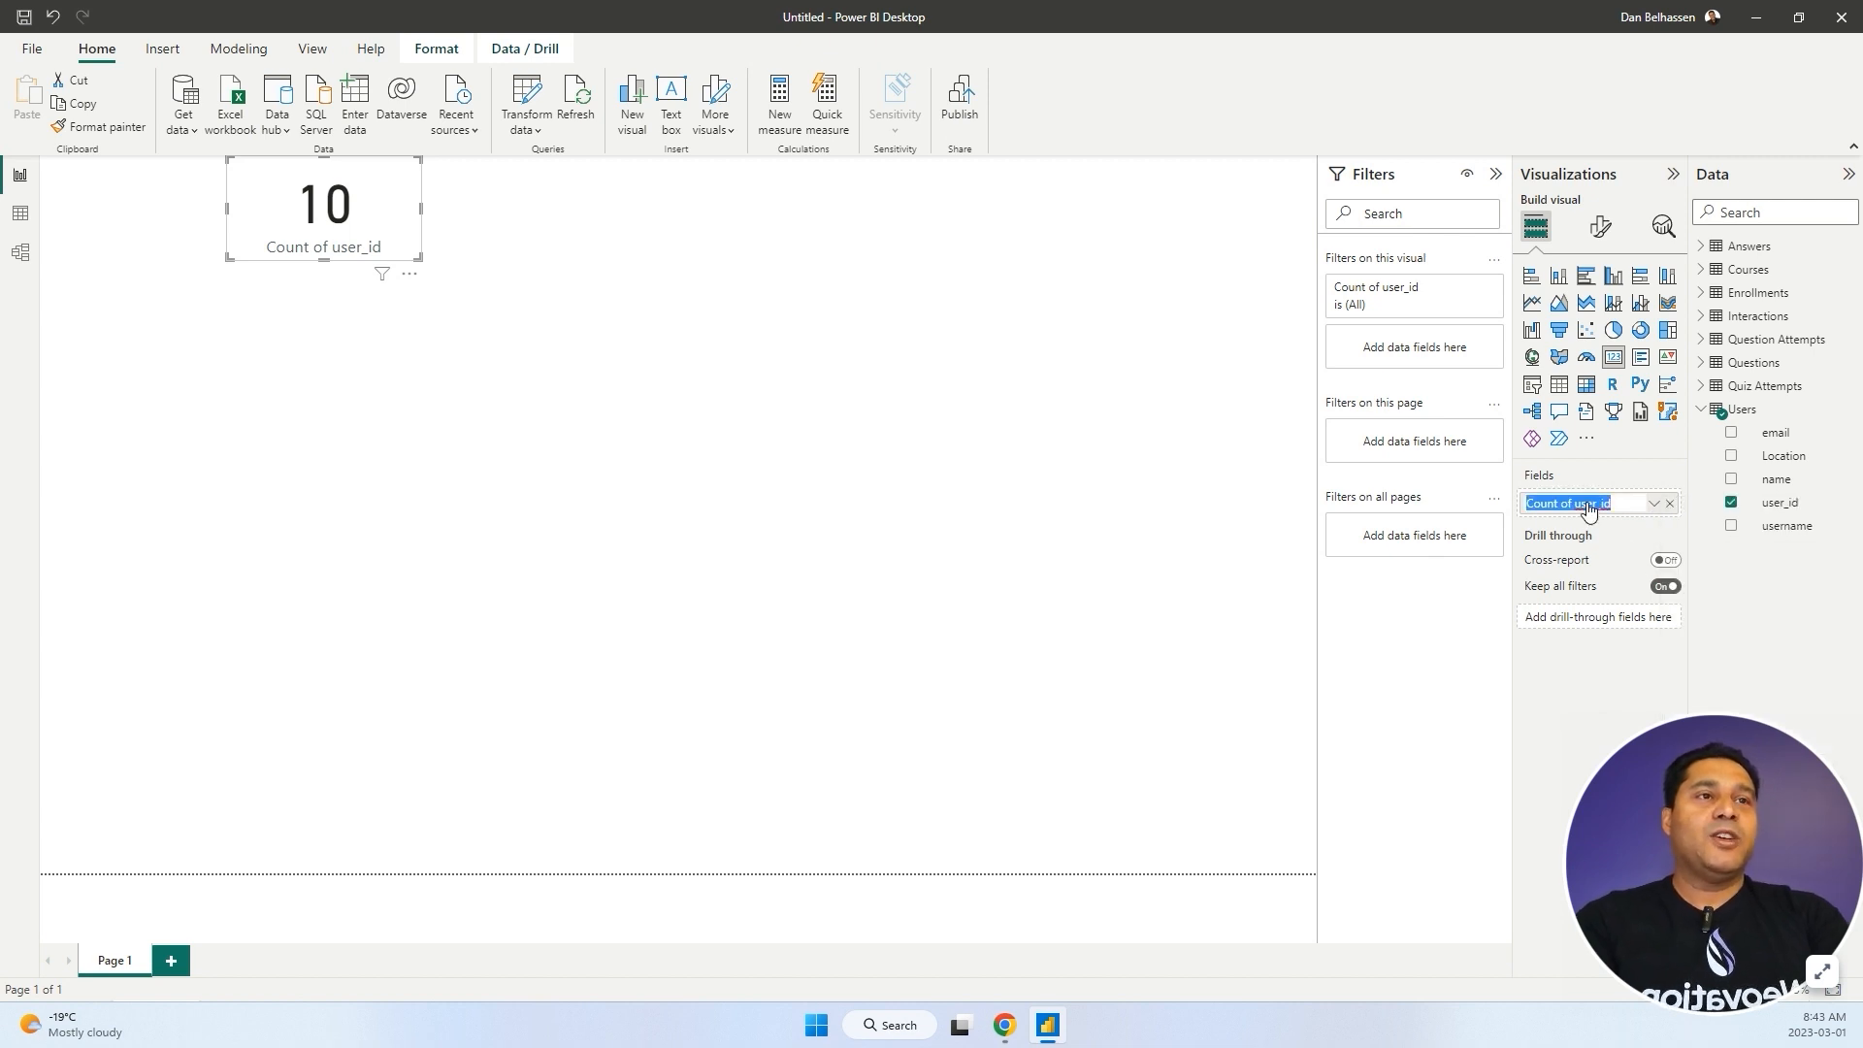
pyautogui.write('U')
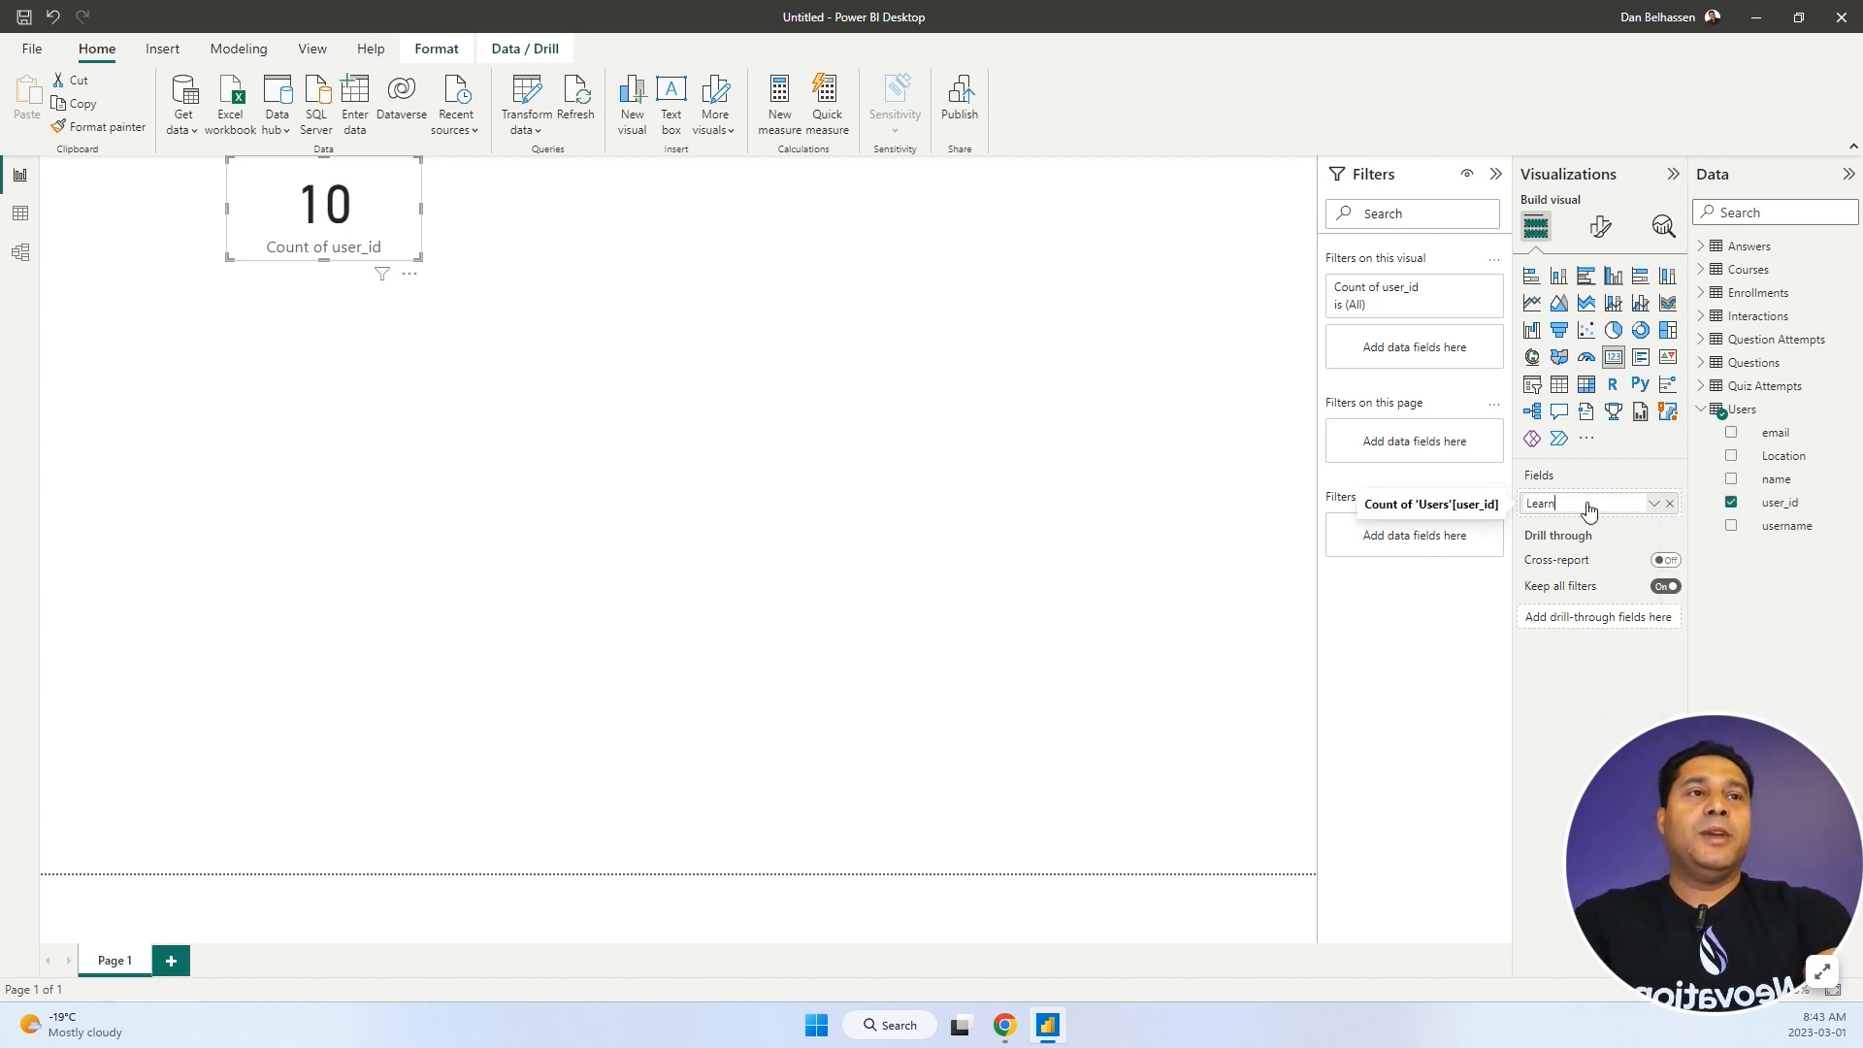
pyautogui.press('Return')
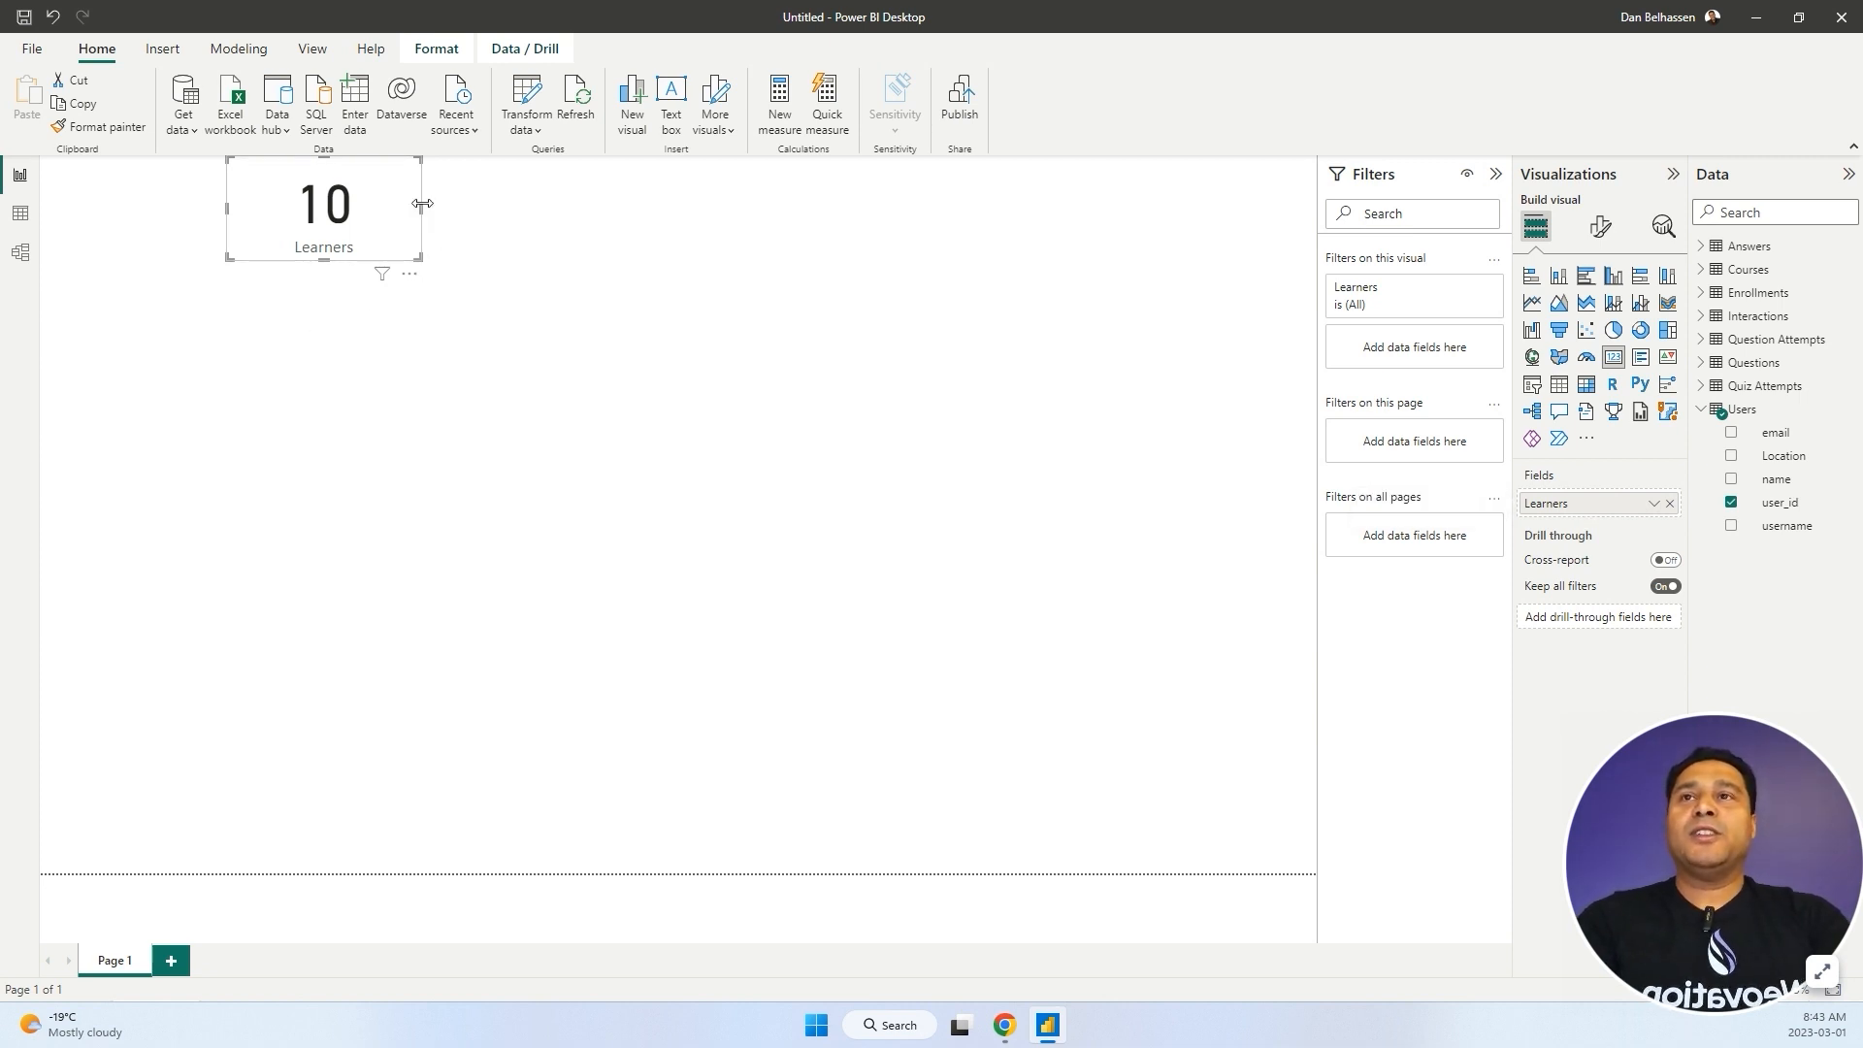
# Narrow the Learners card and place a duplicate of it directly beside the original.
pyautogui.moveTo(421, 204); pyautogui.dragTo(493, 188)
pyautogui.hotkey('ctrl', 'c')
pyautogui.hotkey('ctrl', 'v')
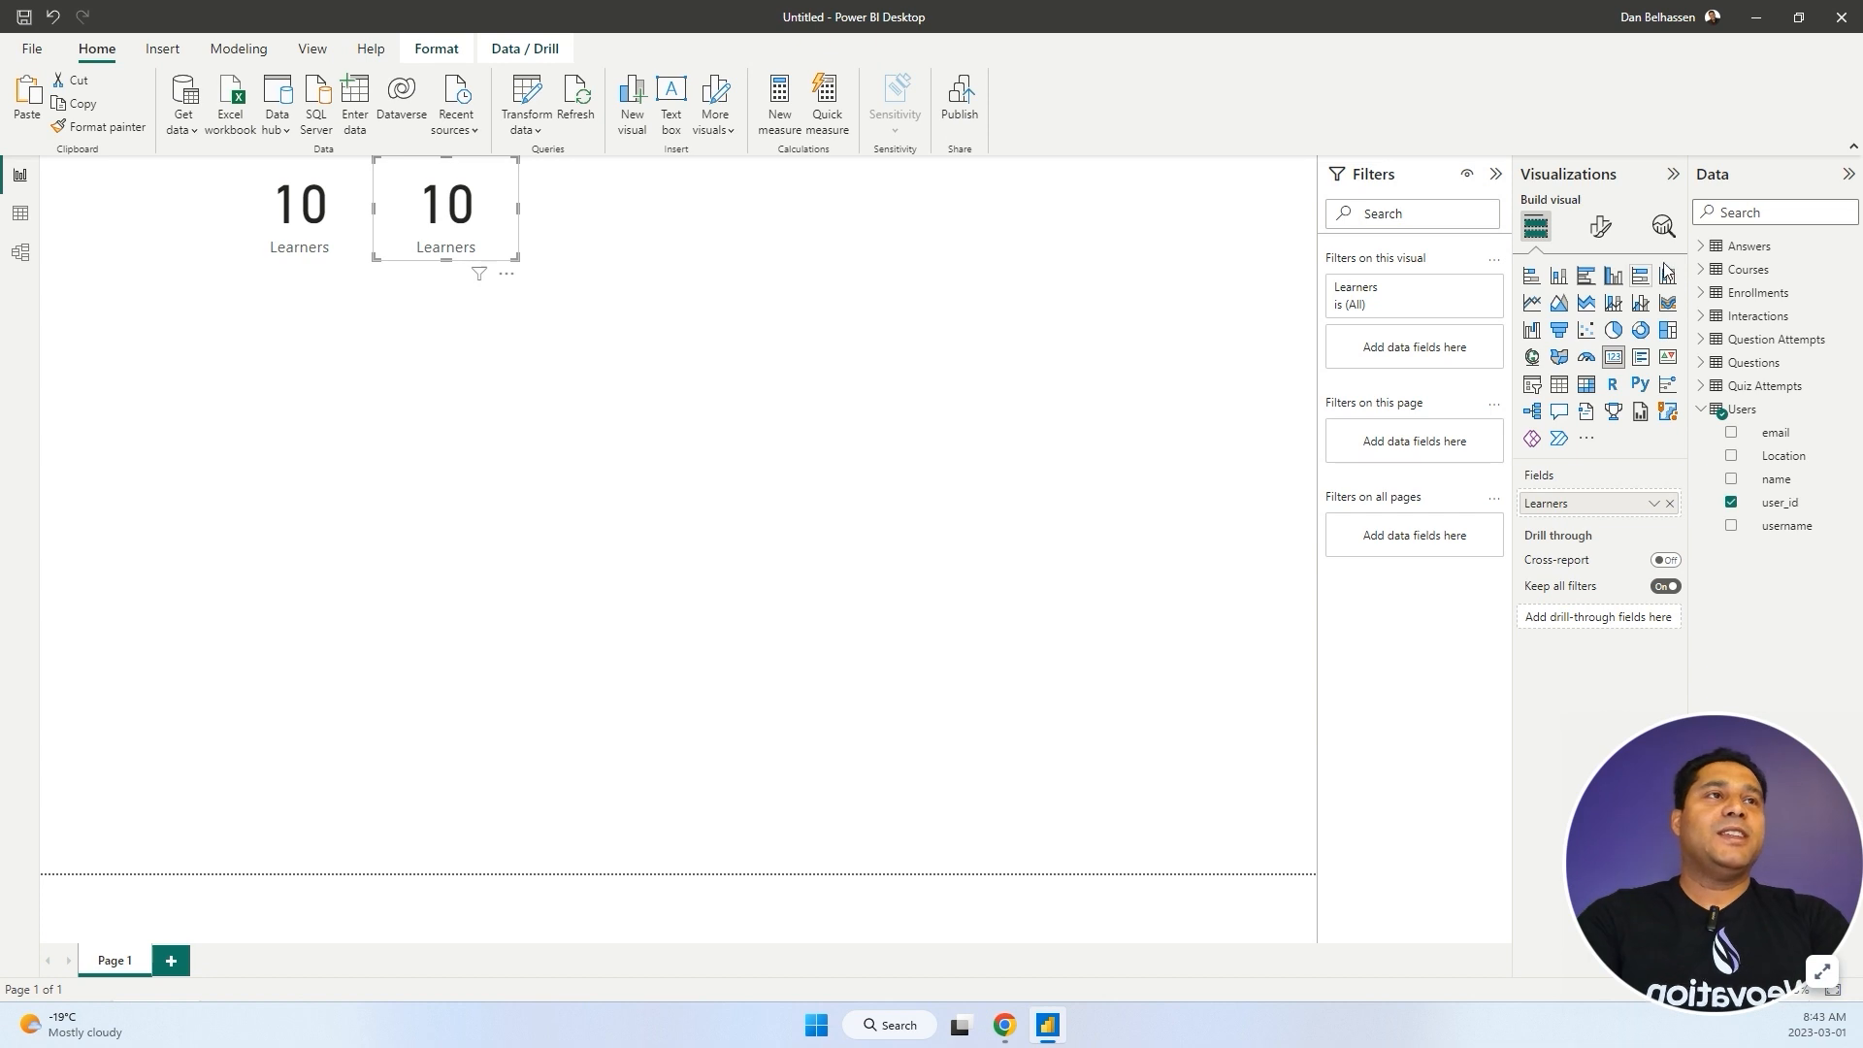
# Replace the duplicated card's field with course_id from Courses and rename it "Courses" for this visual.
pyautogui.click(1701, 270)
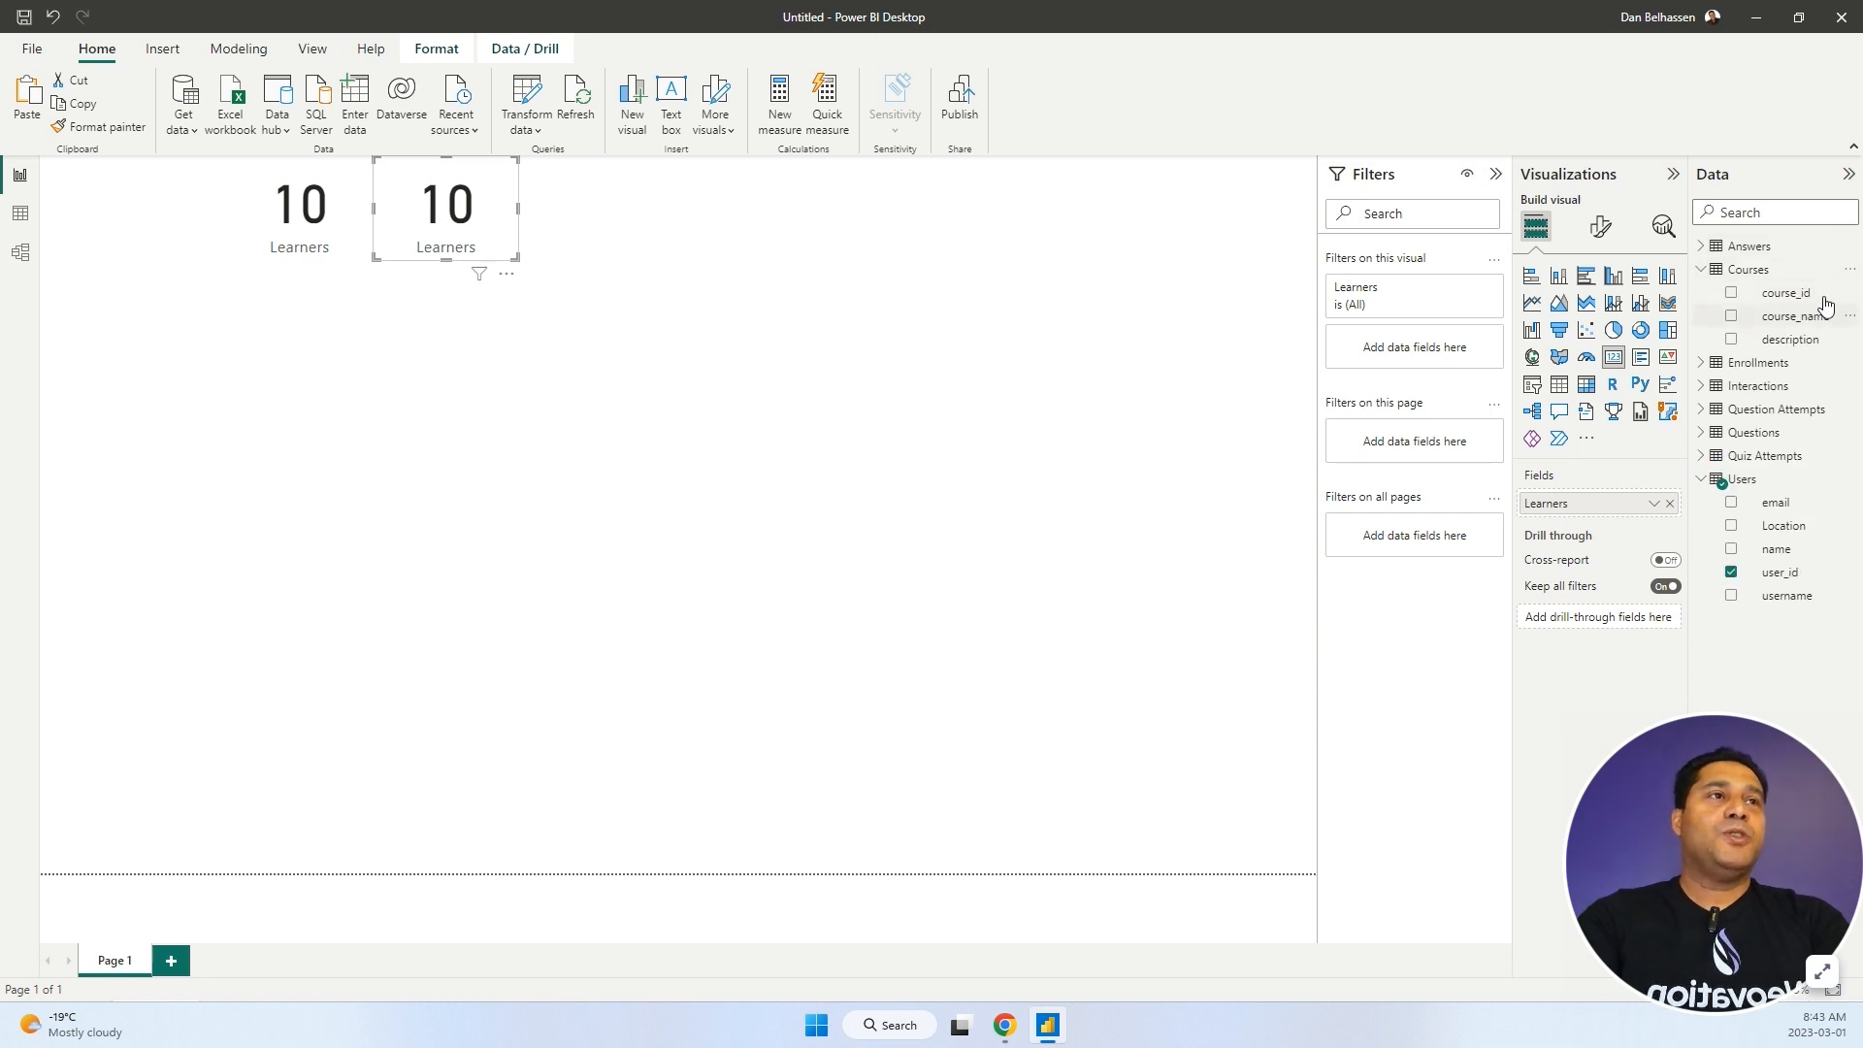
pyautogui.moveTo(1815, 292); pyautogui.dragTo(1655, 501)
pyautogui.doubleClick(1594, 504)
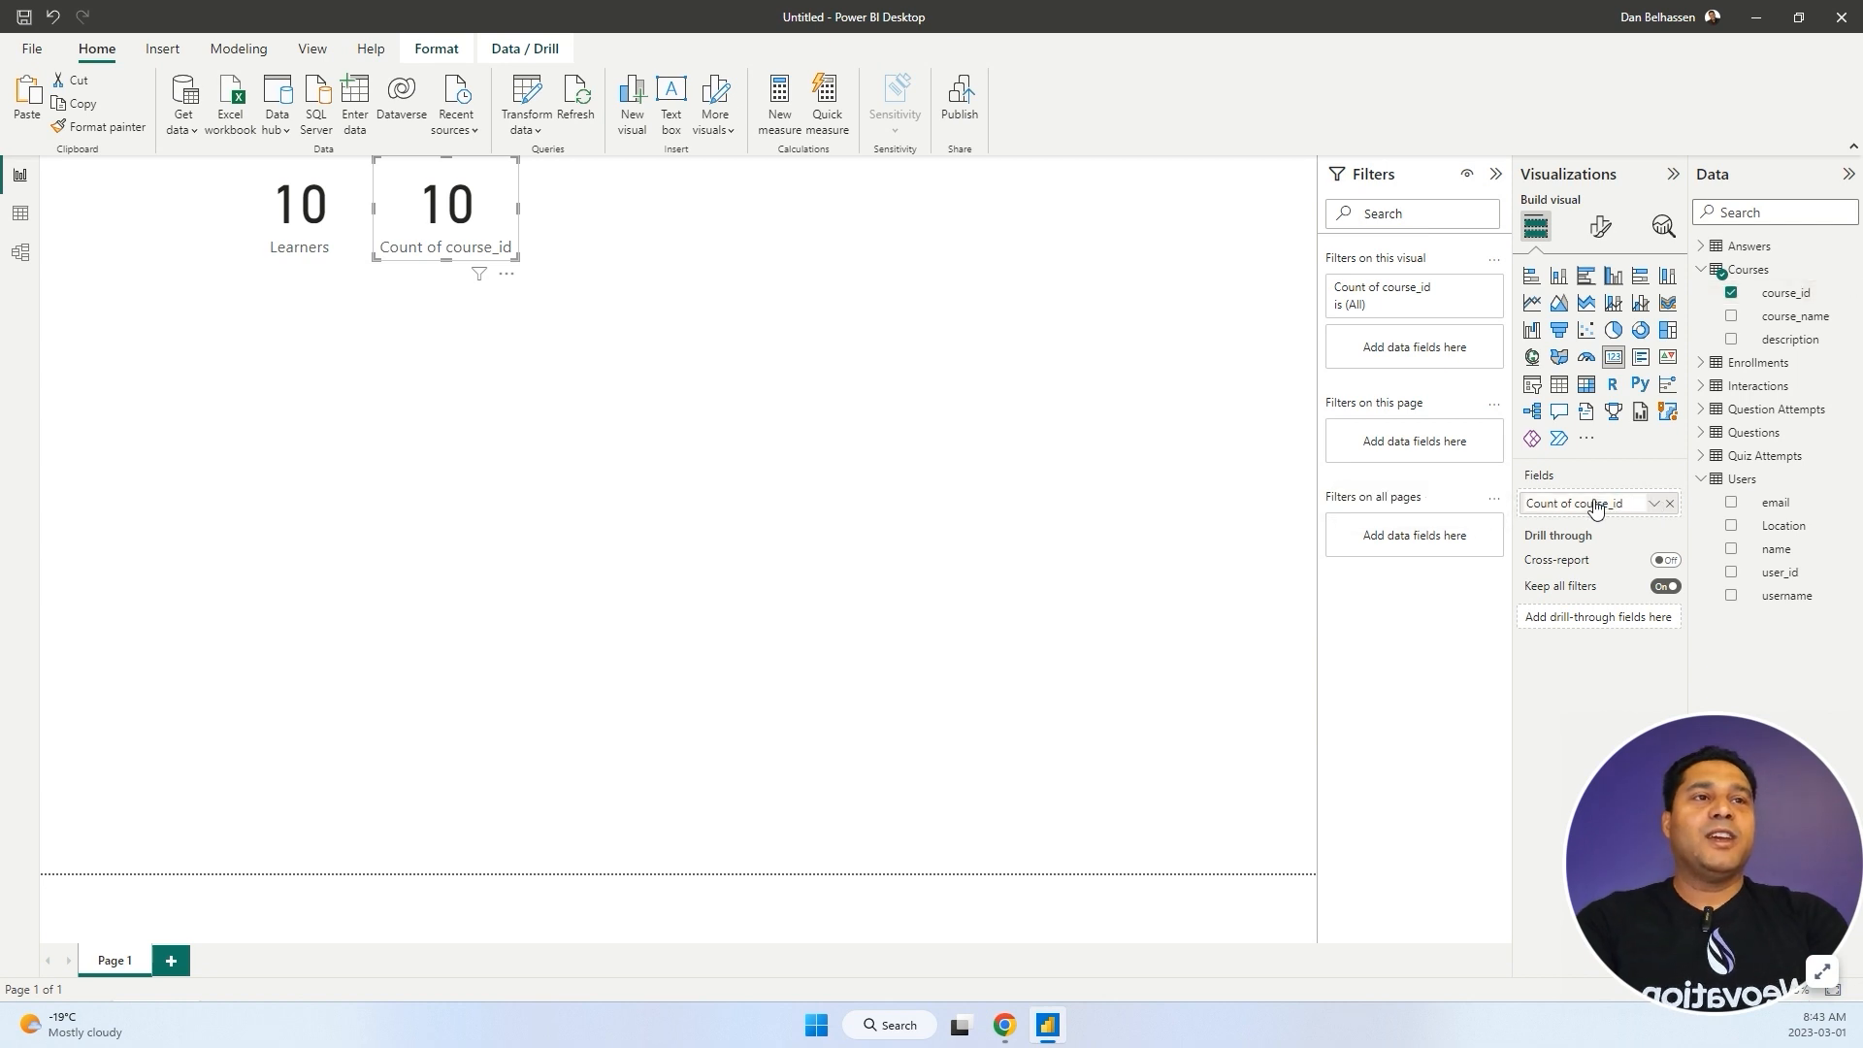
pyautogui.write('Courses')
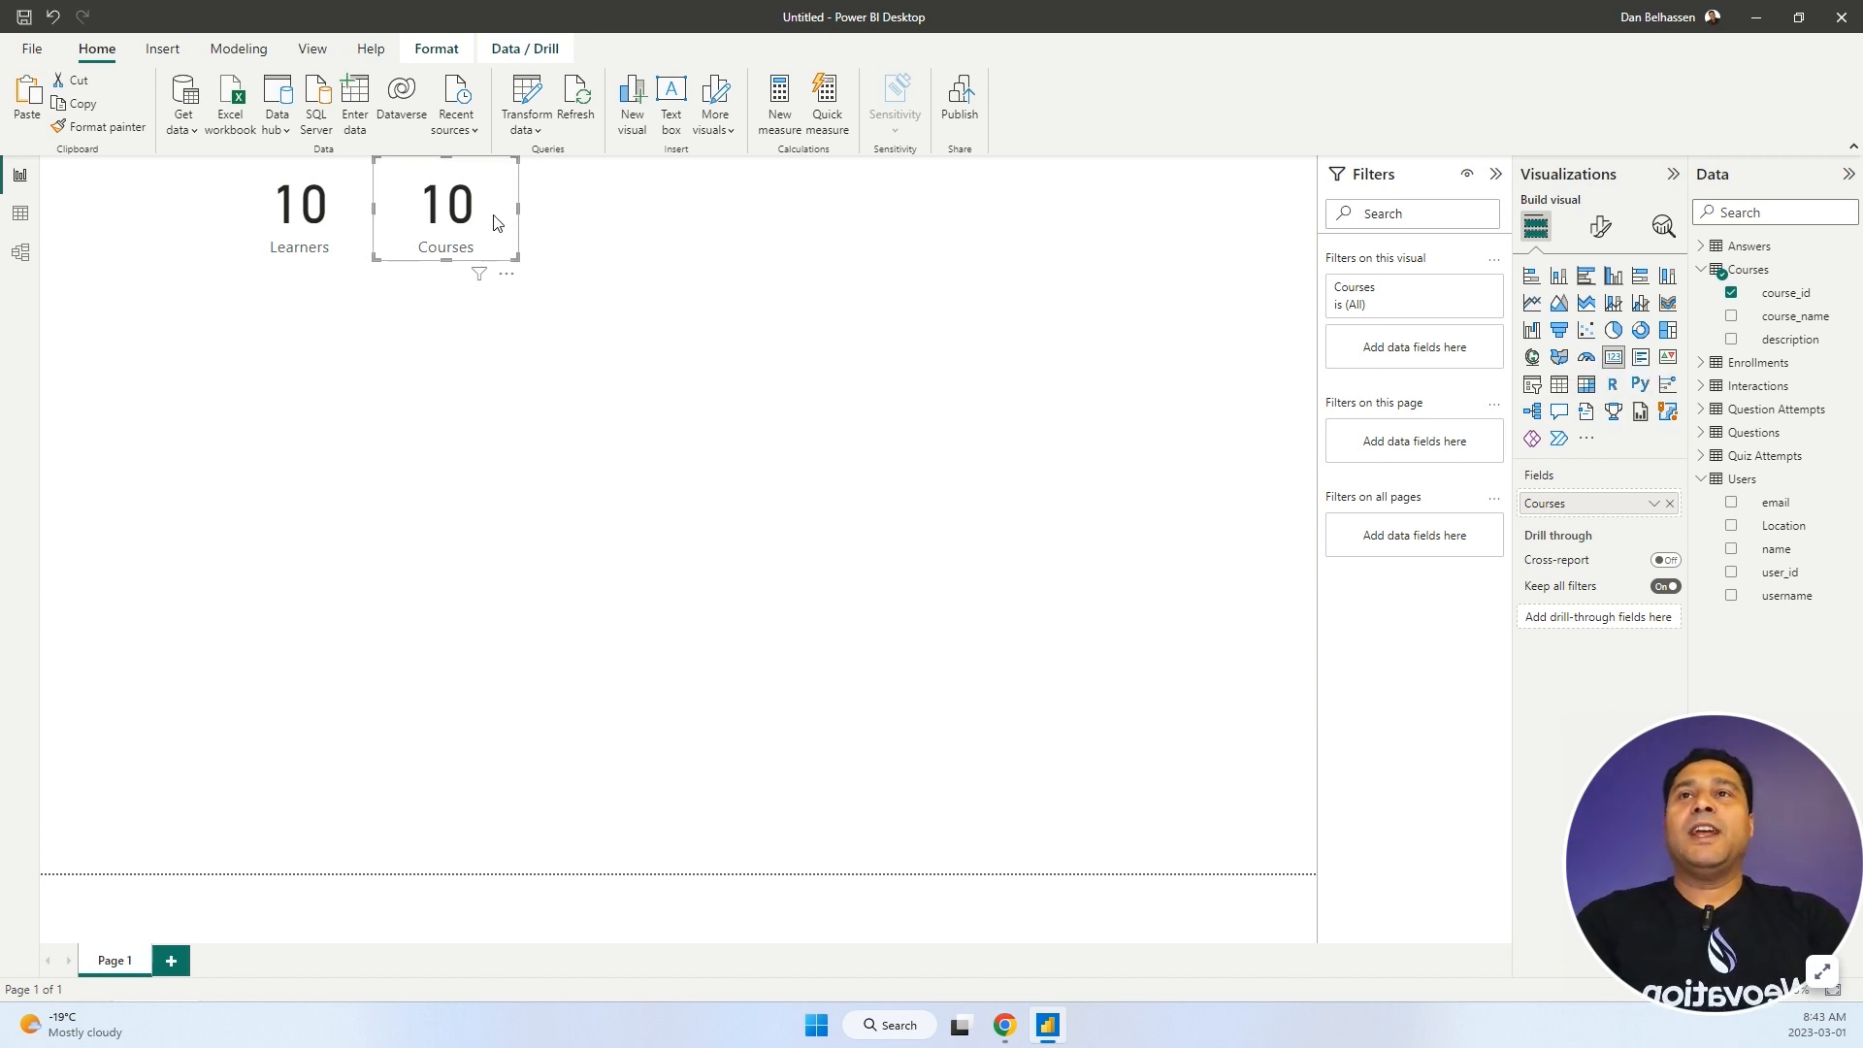
# Duplicate the Courses card and place the copy directly beside it in the card row.
pyautogui.hotkey('ctrl', 'c')
pyautogui.hotkey('ctrl', 'v')
pyautogui.moveTo(645, 210)
pyautogui.mouseDown()
pyautogui.moveTo(614, 208)
pyautogui.moveTo(637, 195)
pyautogui.mouseUp()
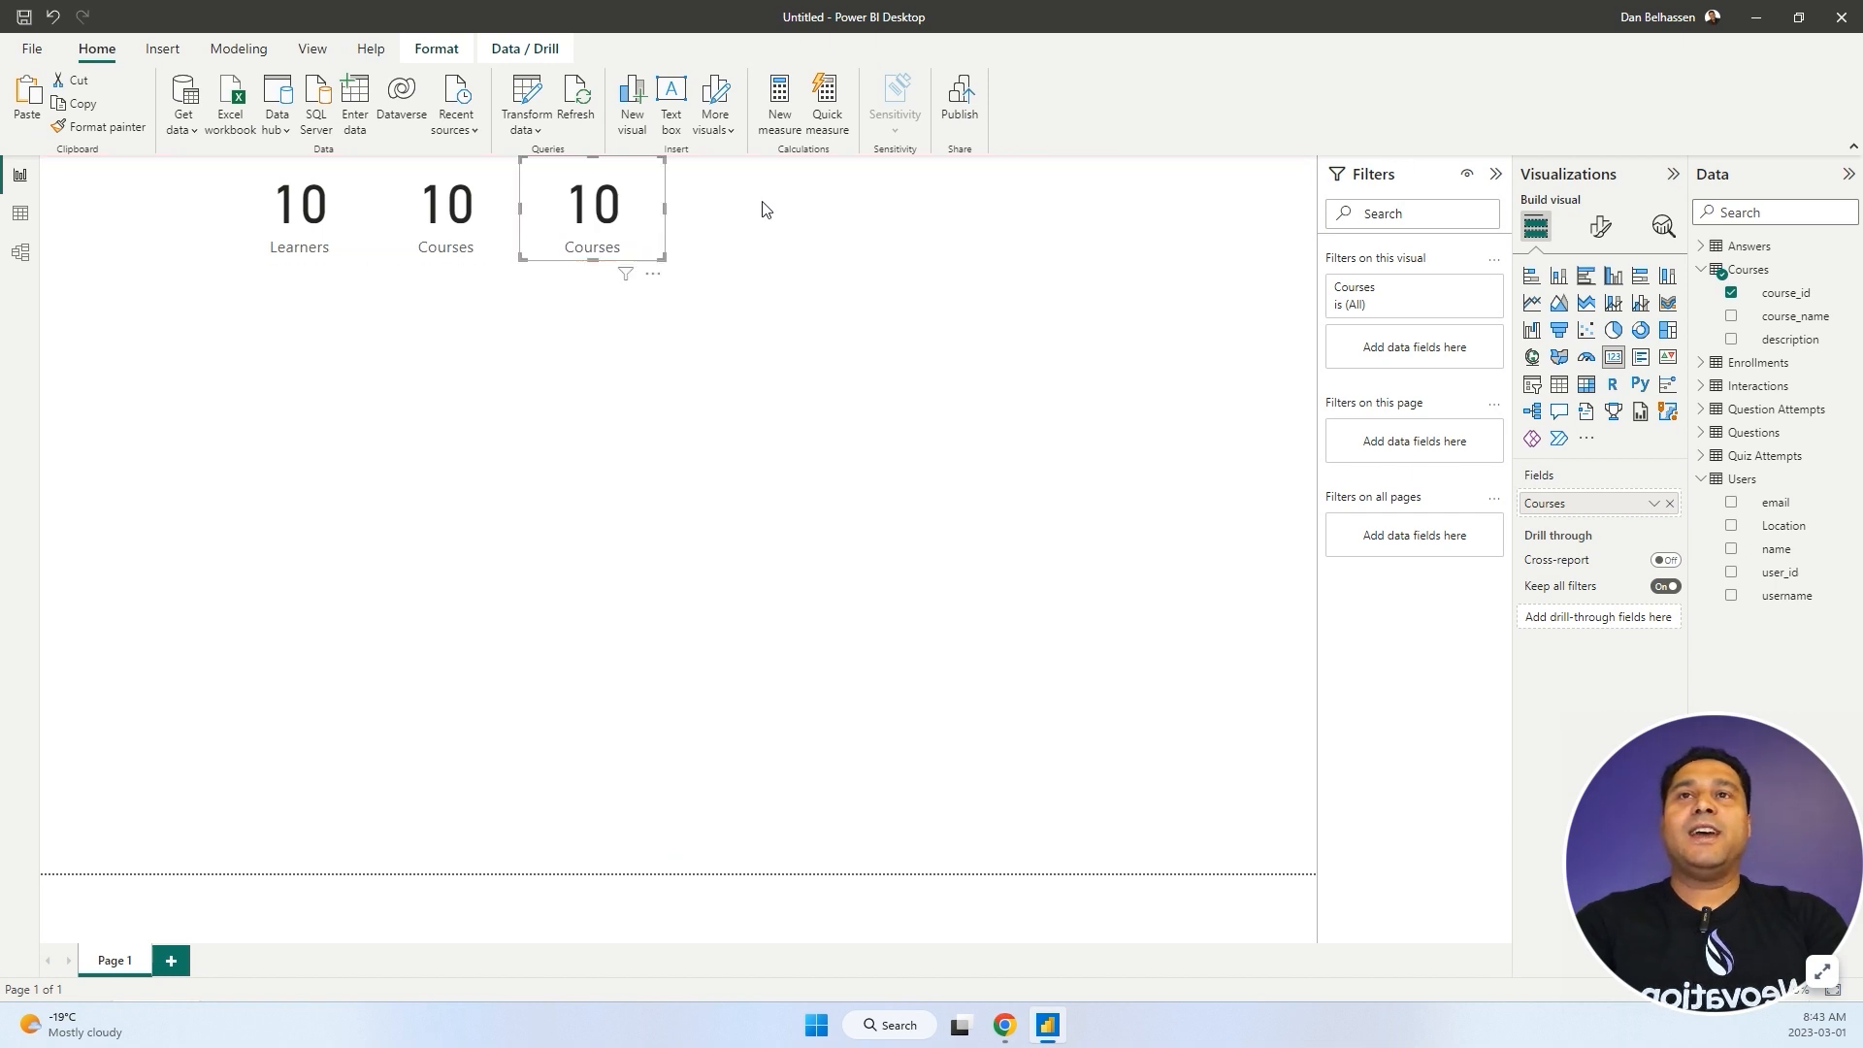
# Replace the third card's field with enrollment_id from Enrollments and rename it "Enrollments" for this visual.
pyautogui.click(1700, 363)
pyautogui.moveTo(1821, 436); pyautogui.dragTo(1659, 506)
pyautogui.doubleClick(1576, 504)
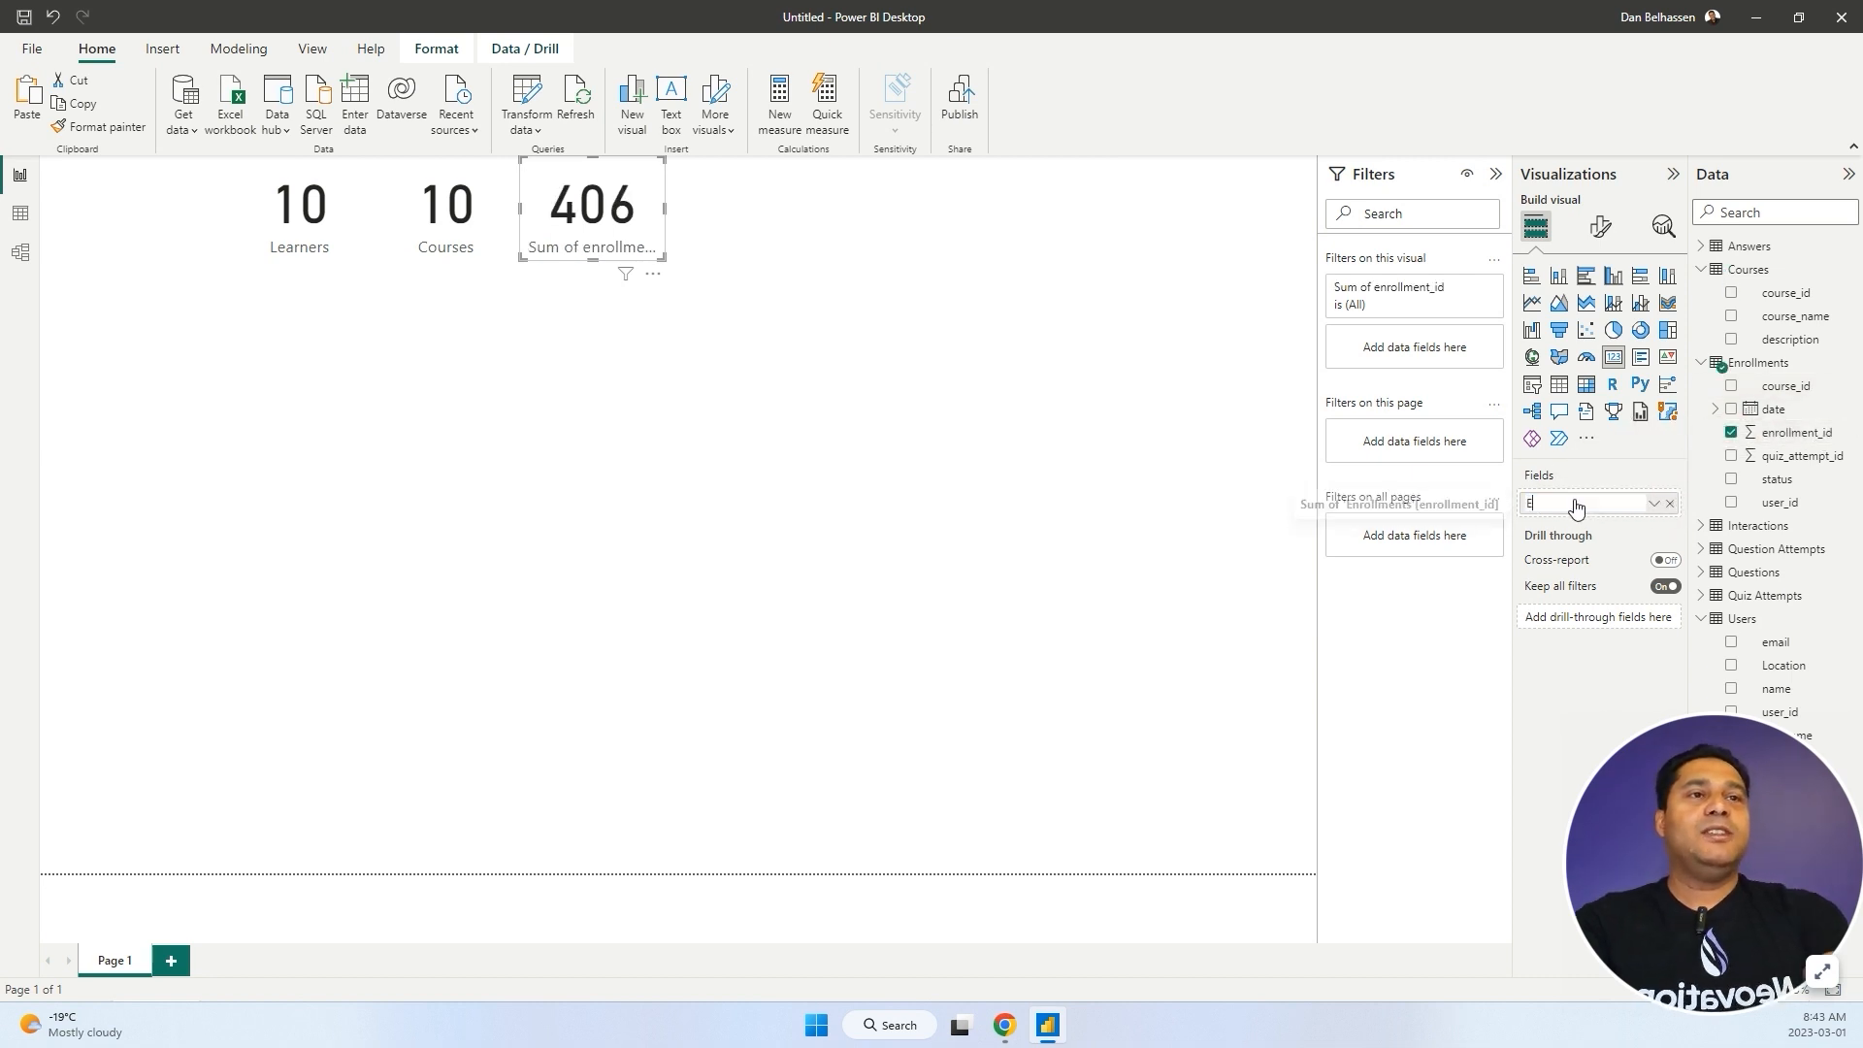
pyautogui.write('En')
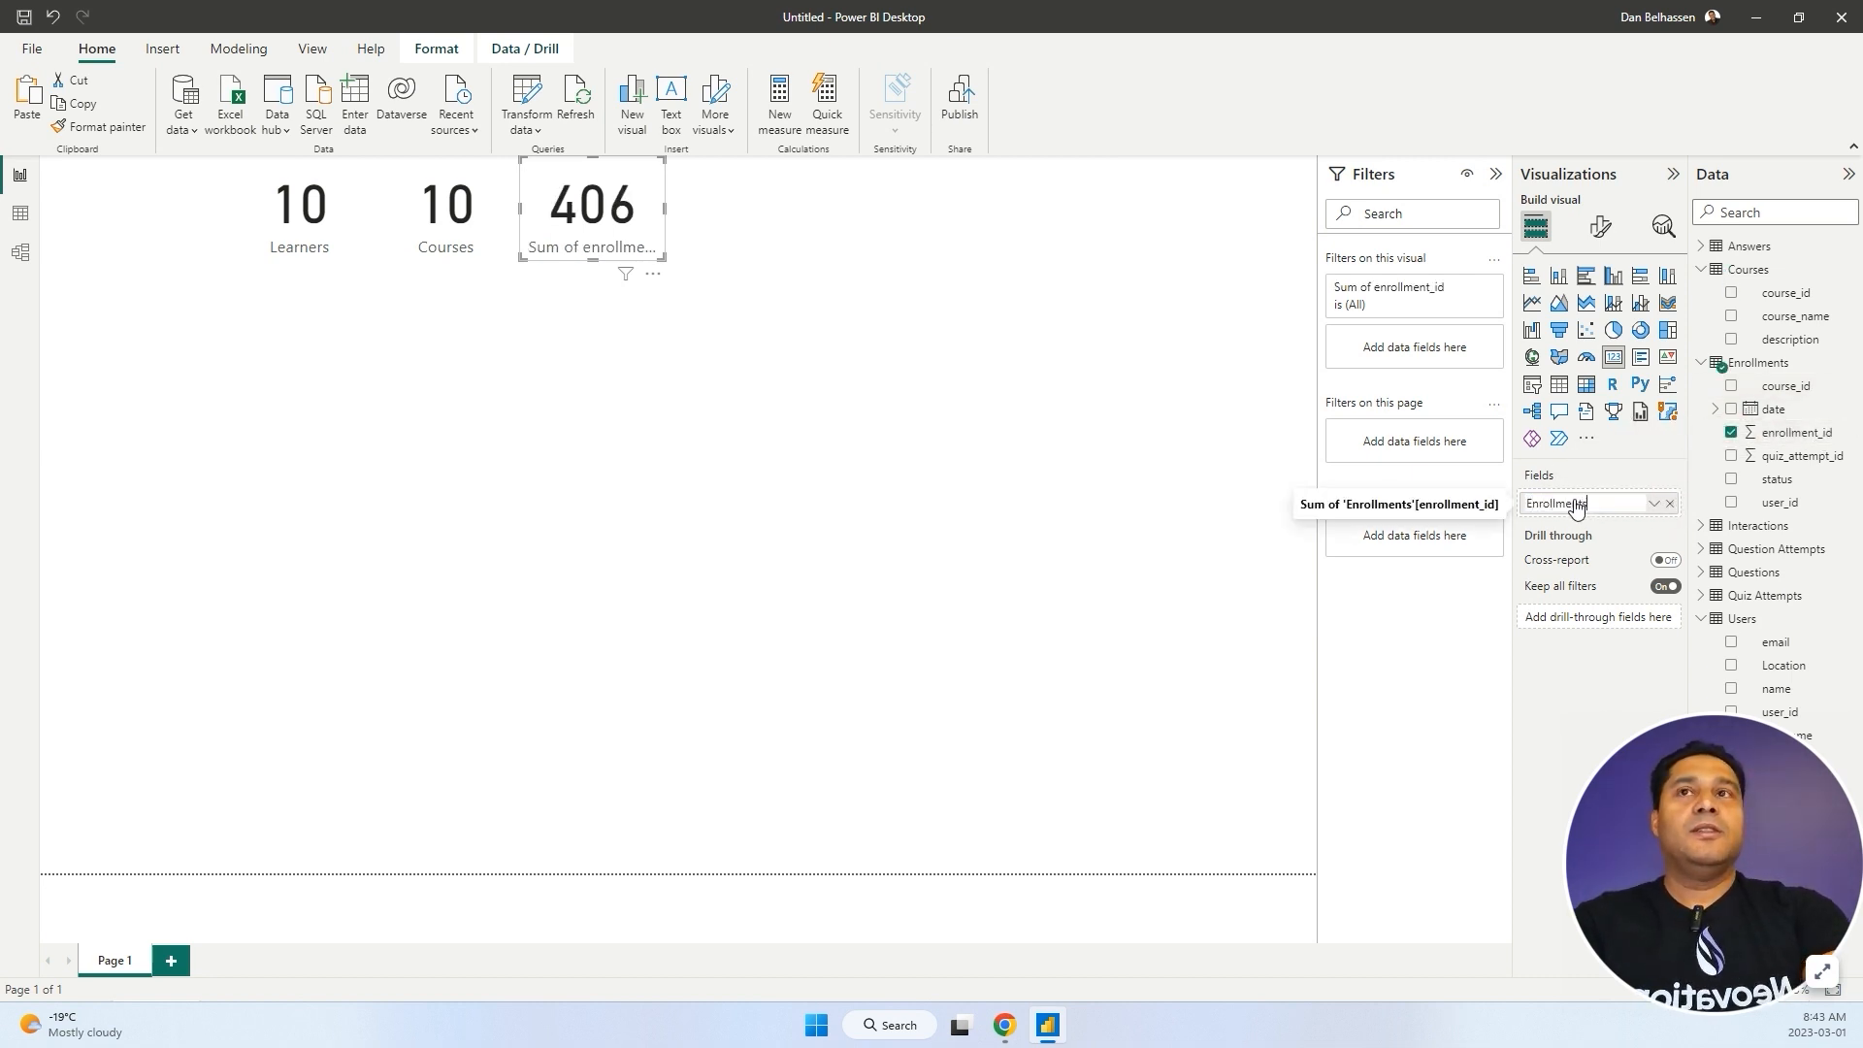
pyautogui.write('rollments')
pyautogui.press('Return')
pyautogui.click(721, 349)
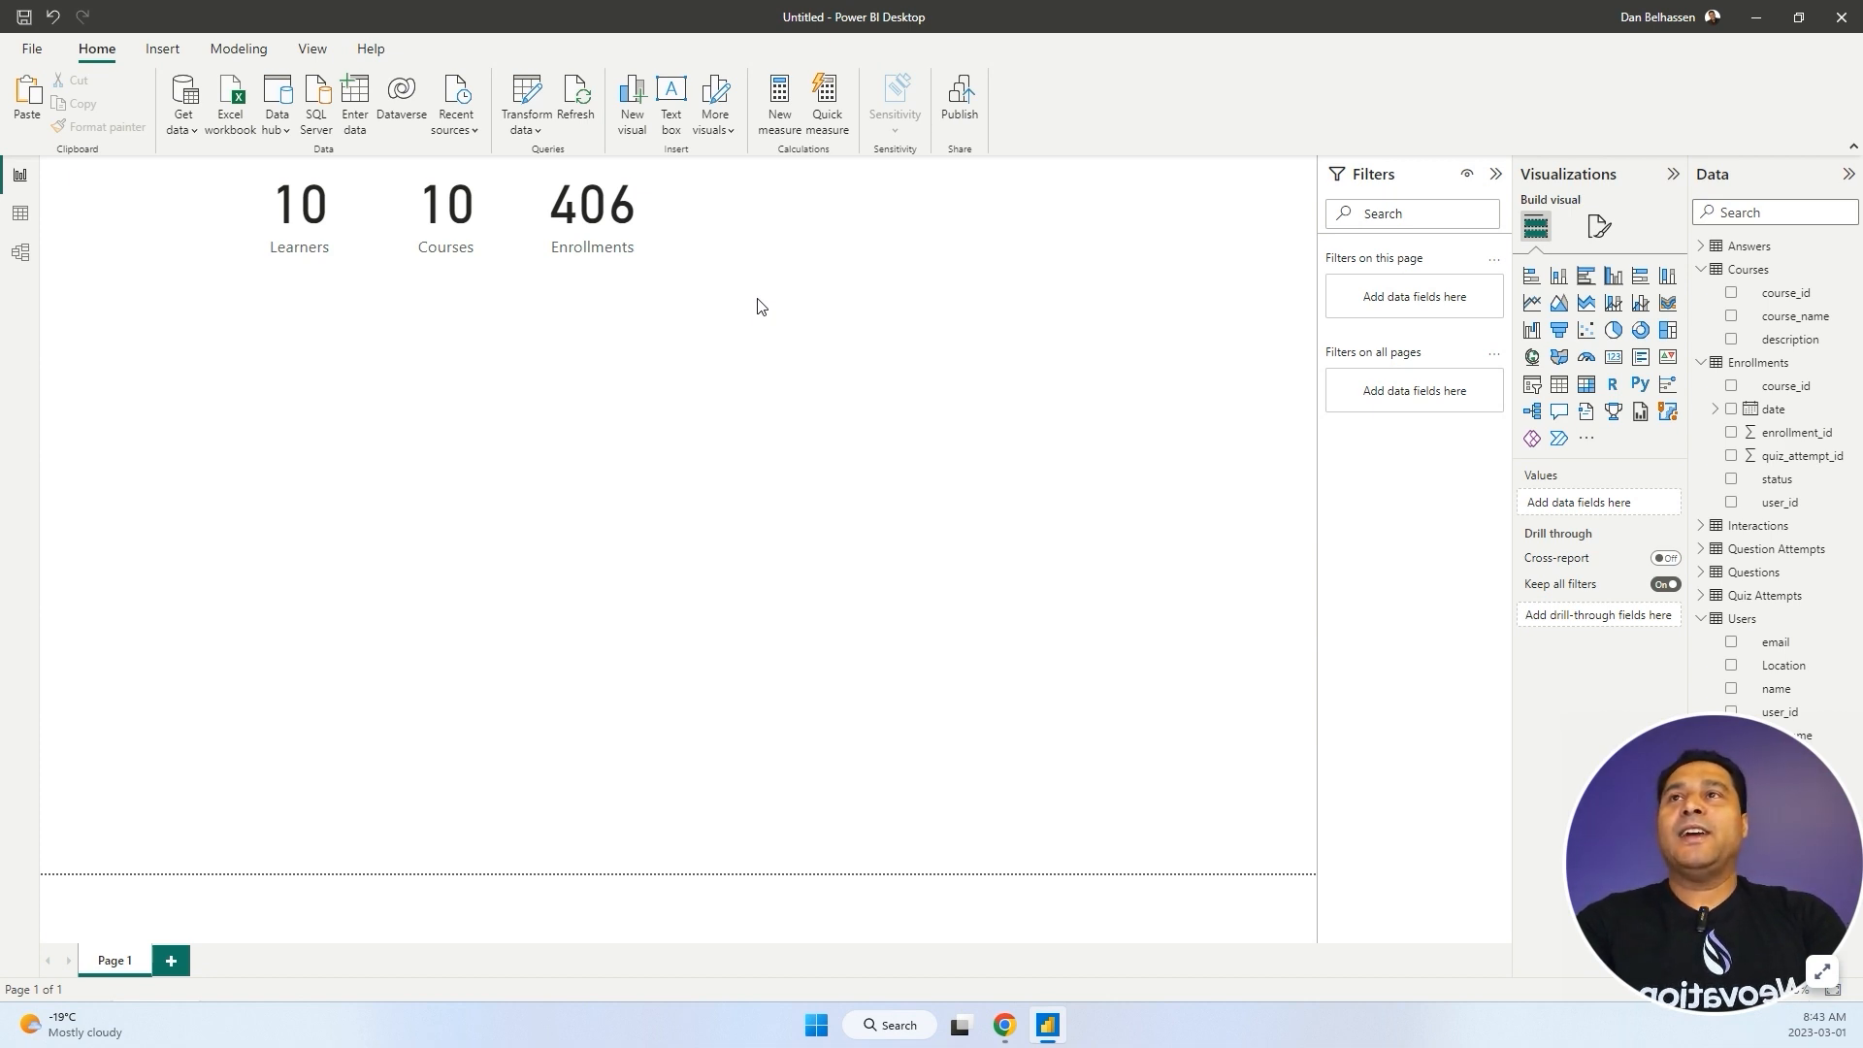
# Insert the "sweet home logo" image, shrink it and place it in the report page's upper-left corner.
pyautogui.click(164, 49)
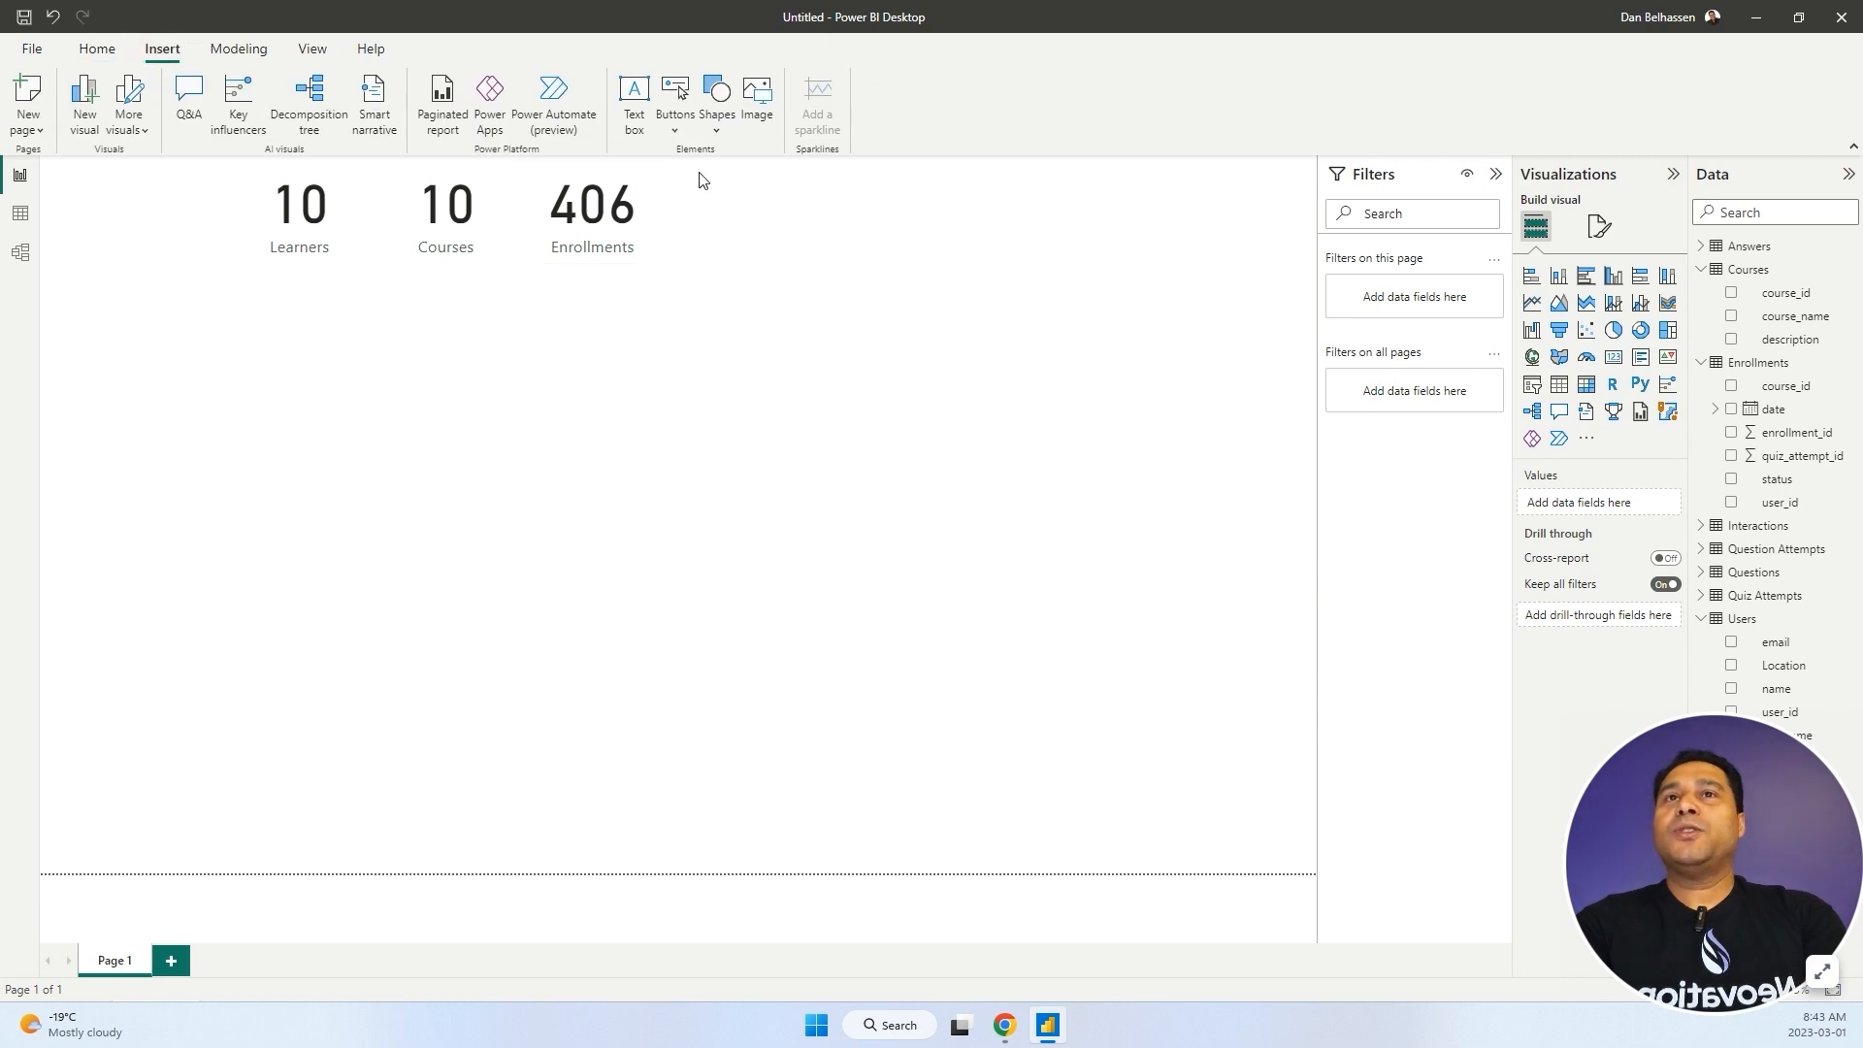
pyautogui.click(762, 121)
pyautogui.click(334, 179)
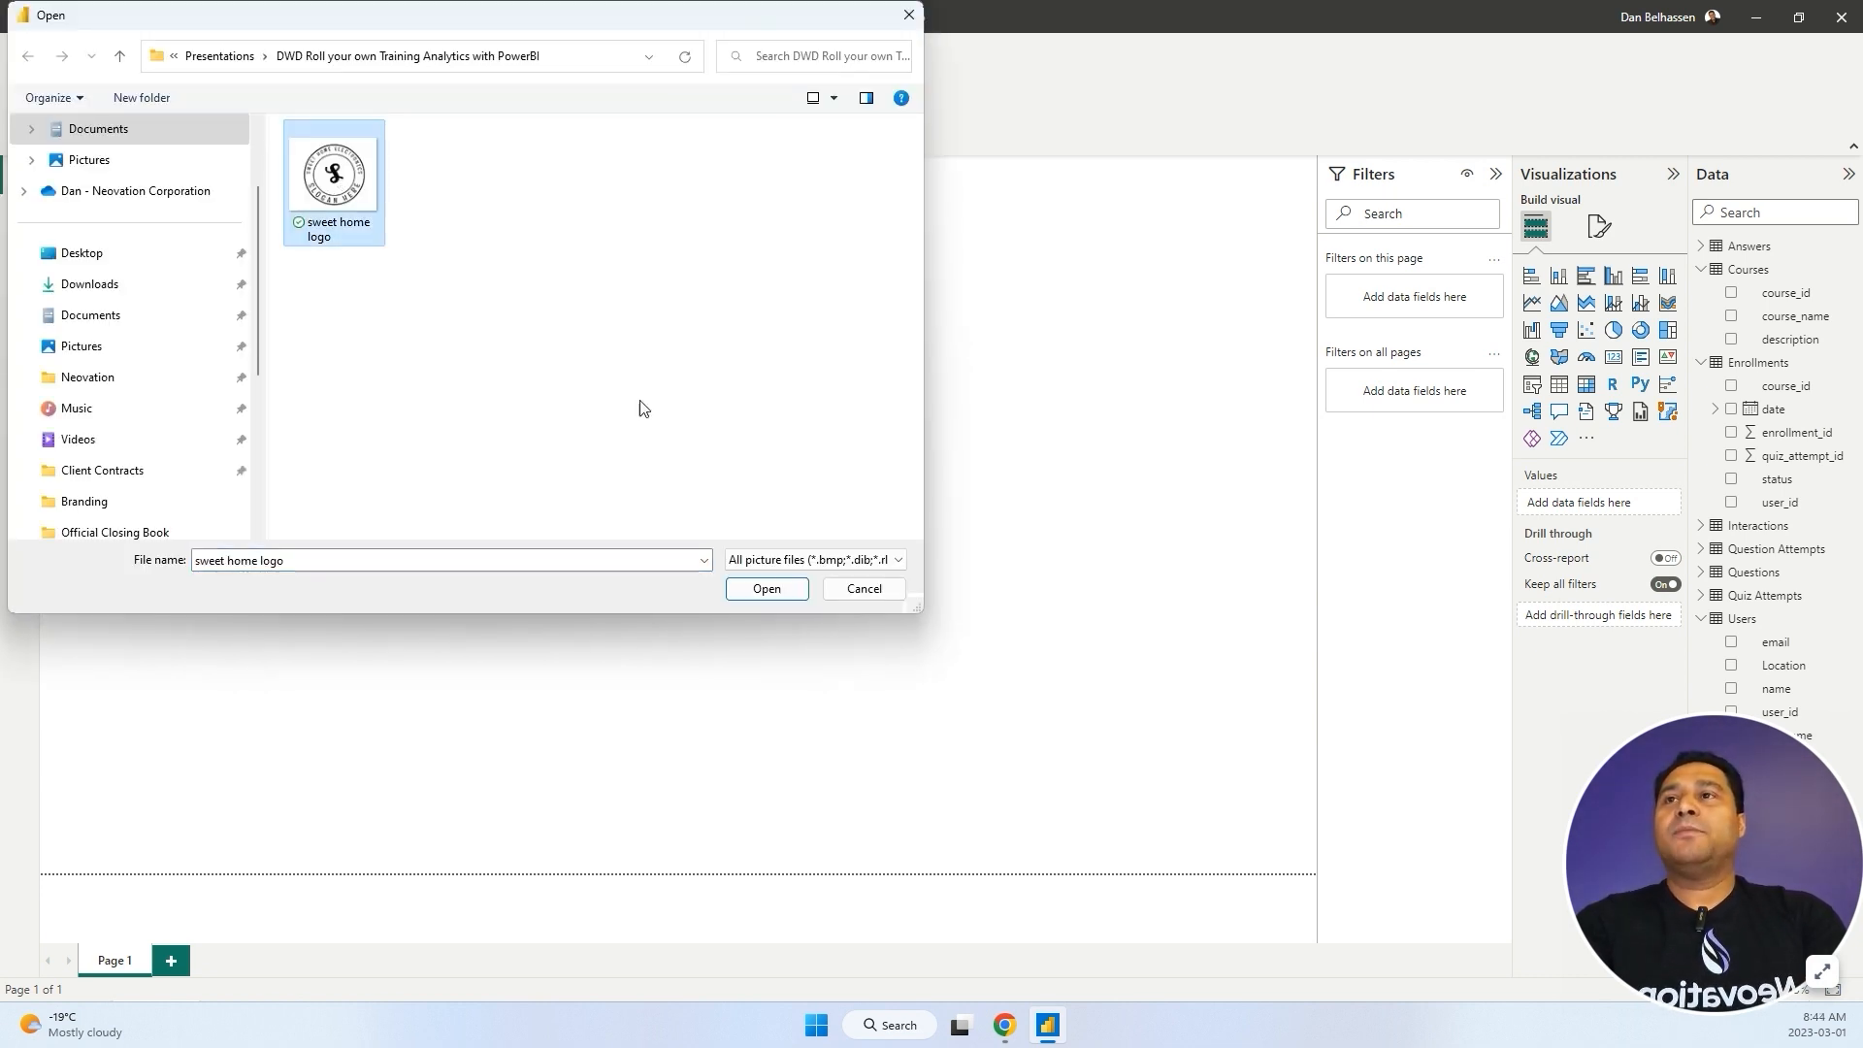
pyautogui.click(766, 589)
pyautogui.moveTo(489, 698); pyautogui.dragTo(327, 533)
pyautogui.moveTo(246, 469); pyautogui.dragTo(97, 229)
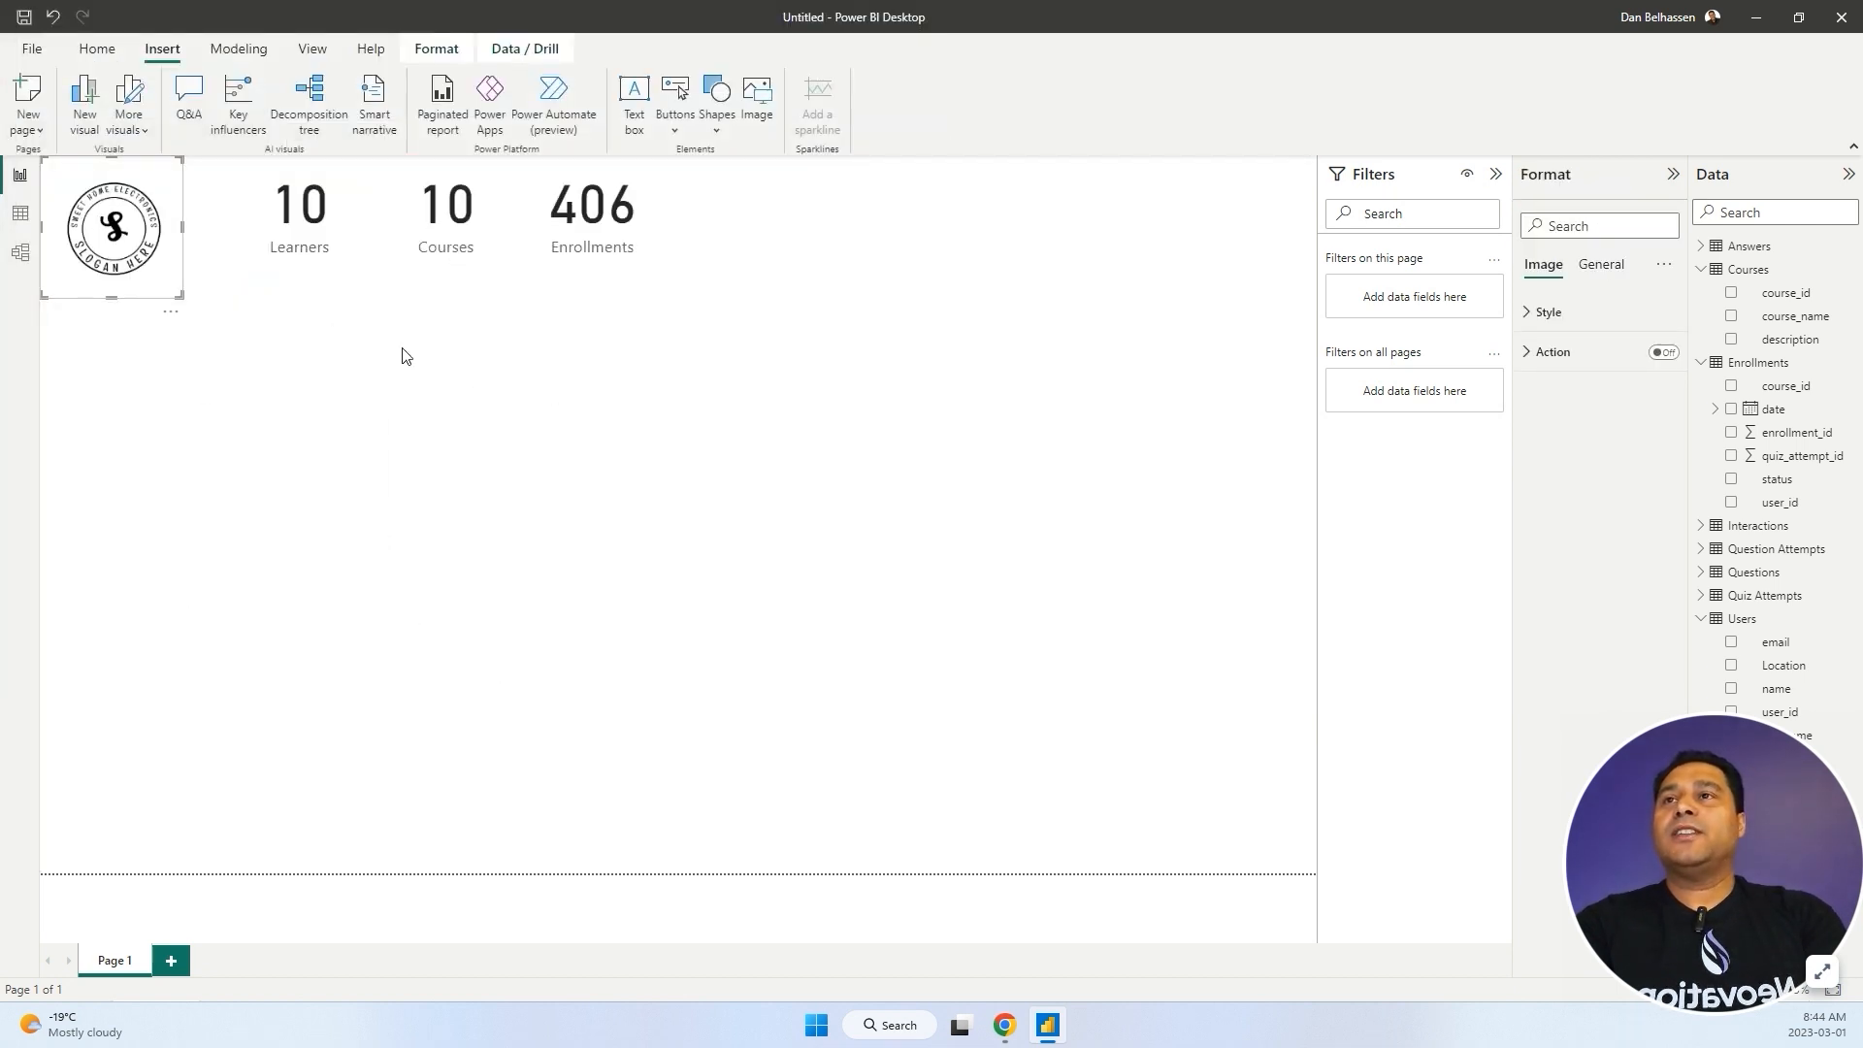
# Shrink the logo a little more so its height roughly matches the row of cards.
pyautogui.click(406, 356)
pyautogui.click(141, 285)
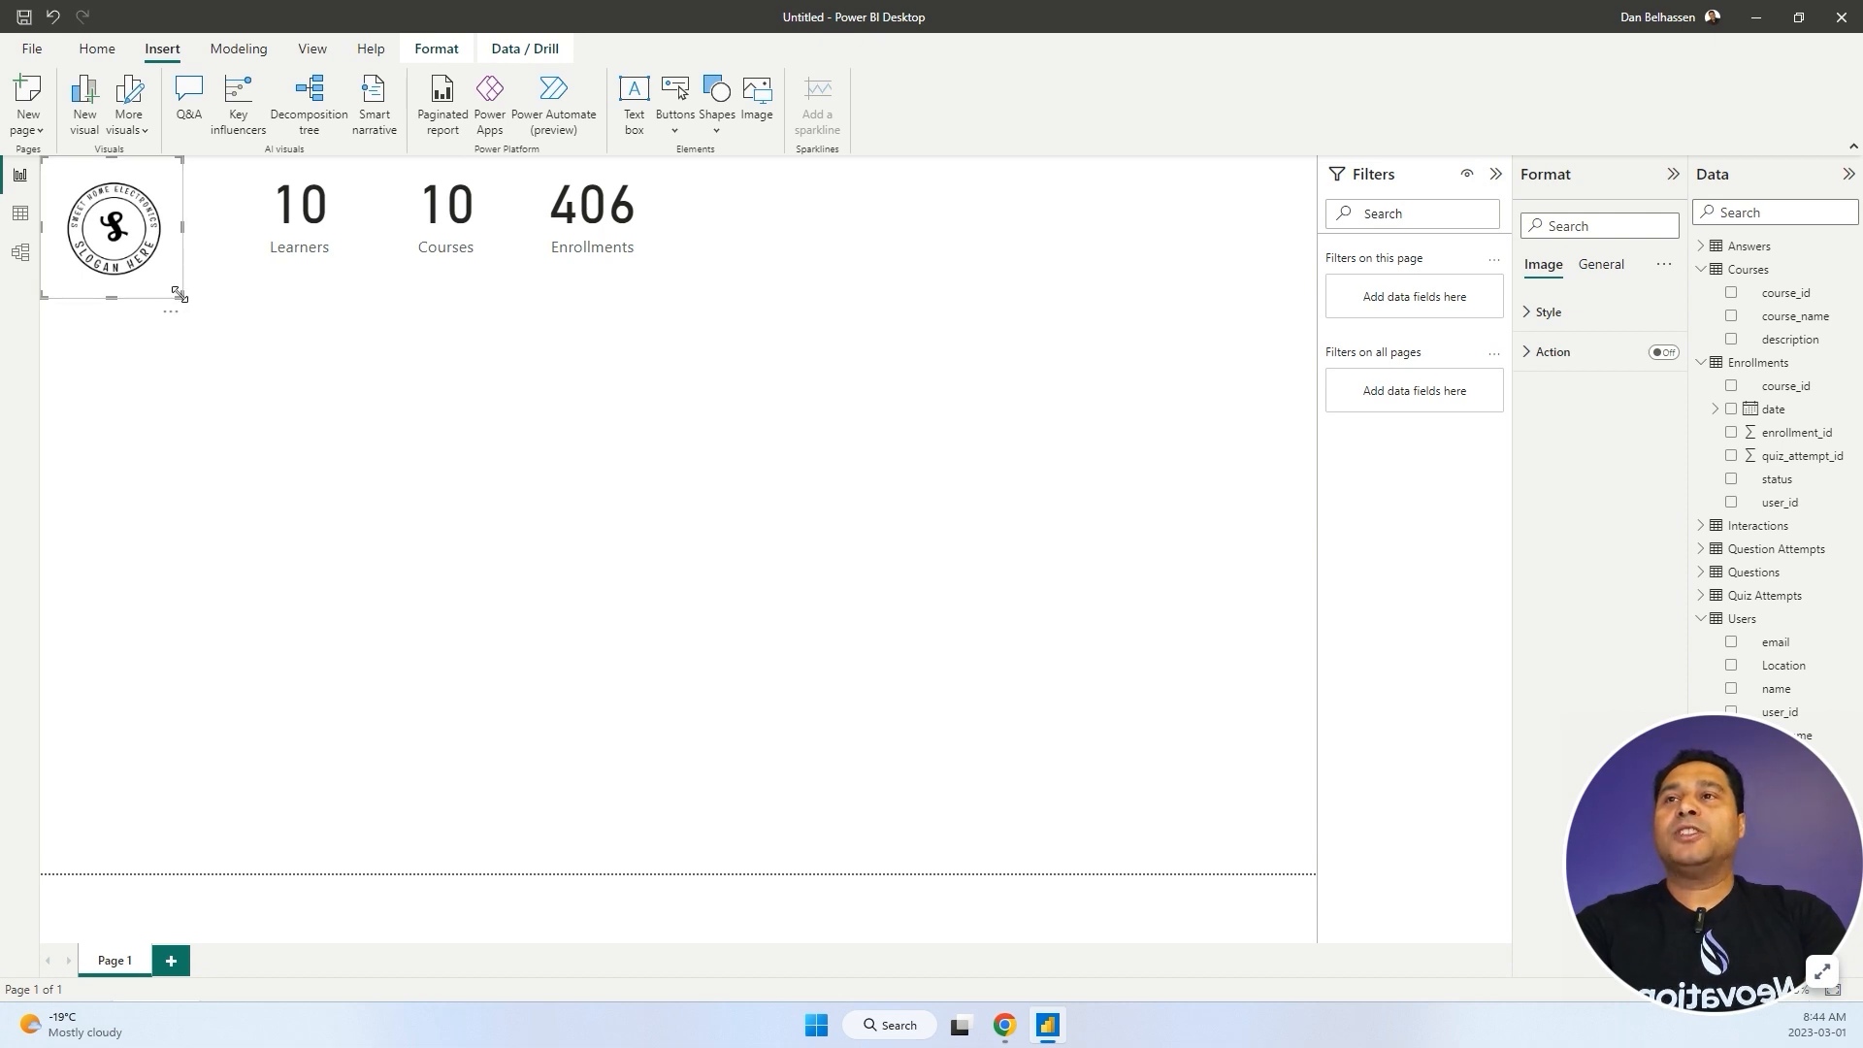
pyautogui.moveTo(168, 291); pyautogui.dragTo(149, 258)
pyautogui.click(155, 268)
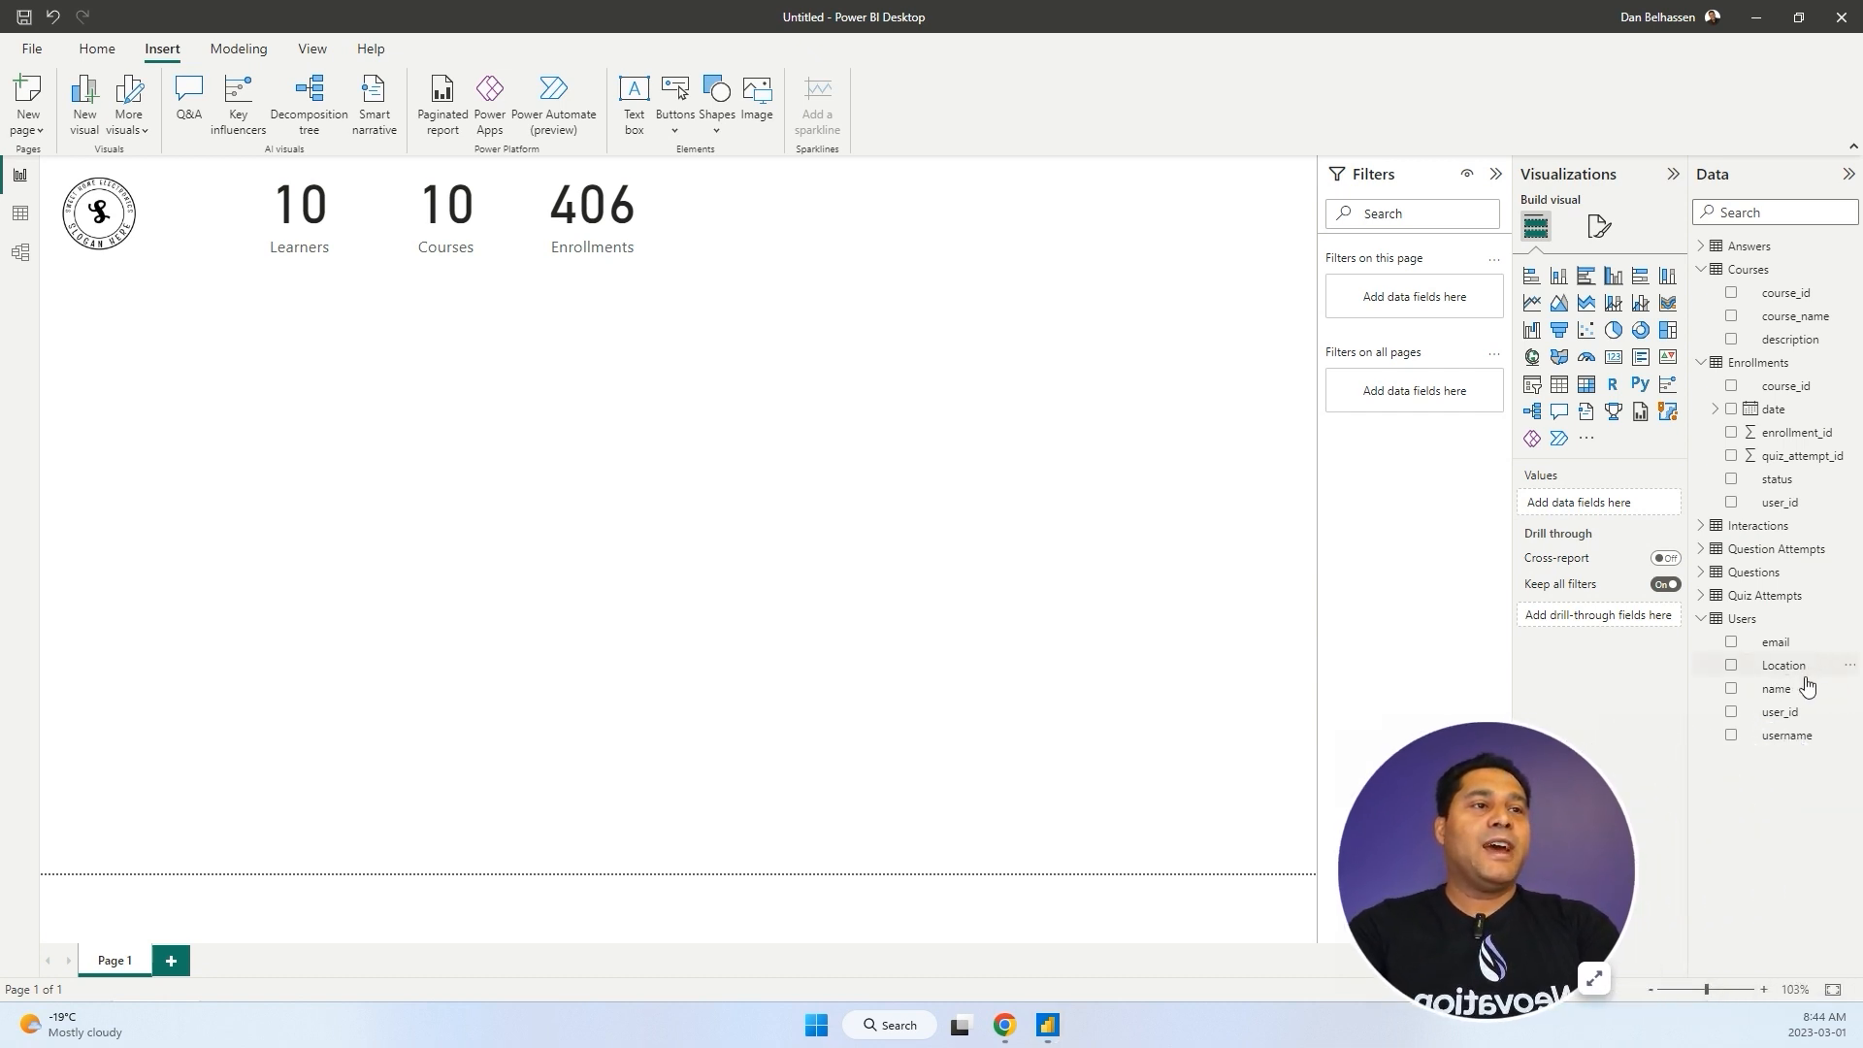
# Create a wide table on the page from the Users fields name and Location and the Enrollments field enrollment_id.
pyautogui.moveTo(1807, 687); pyautogui.dragTo(503, 486)
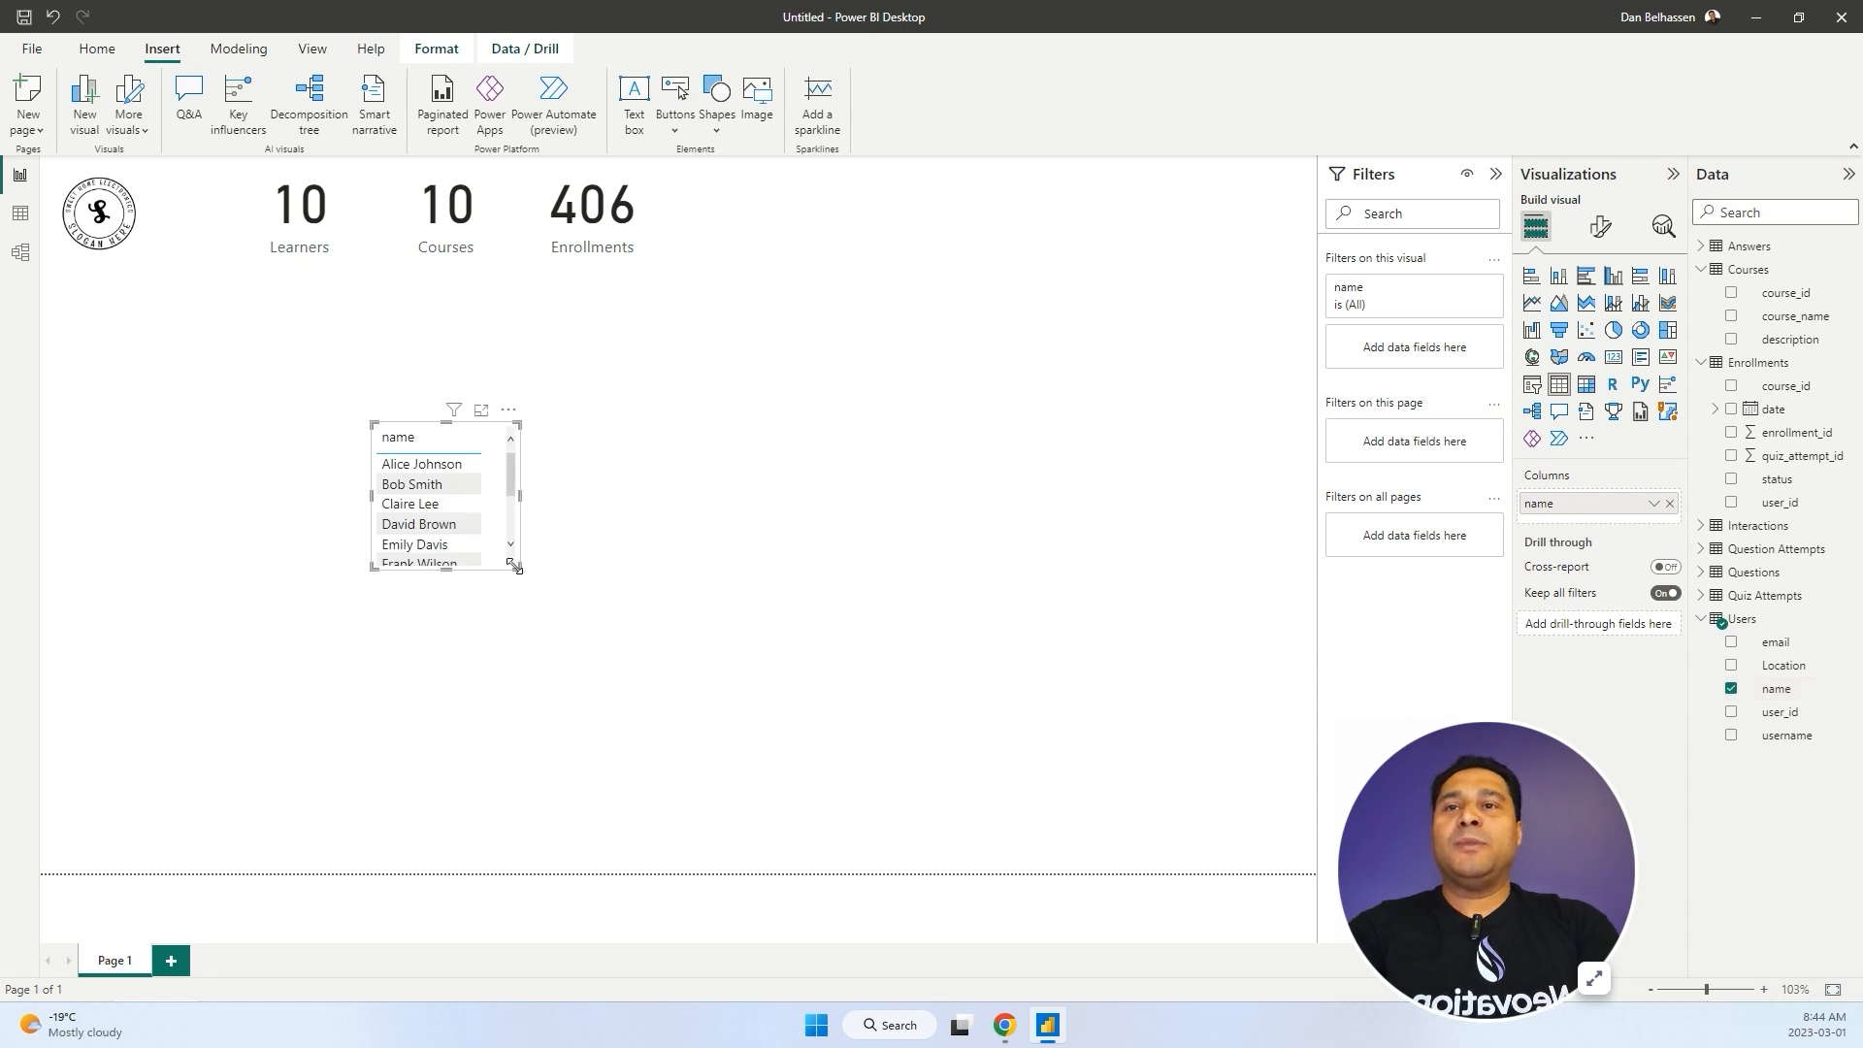
pyautogui.moveTo(520, 568); pyautogui.dragTo(1137, 709)
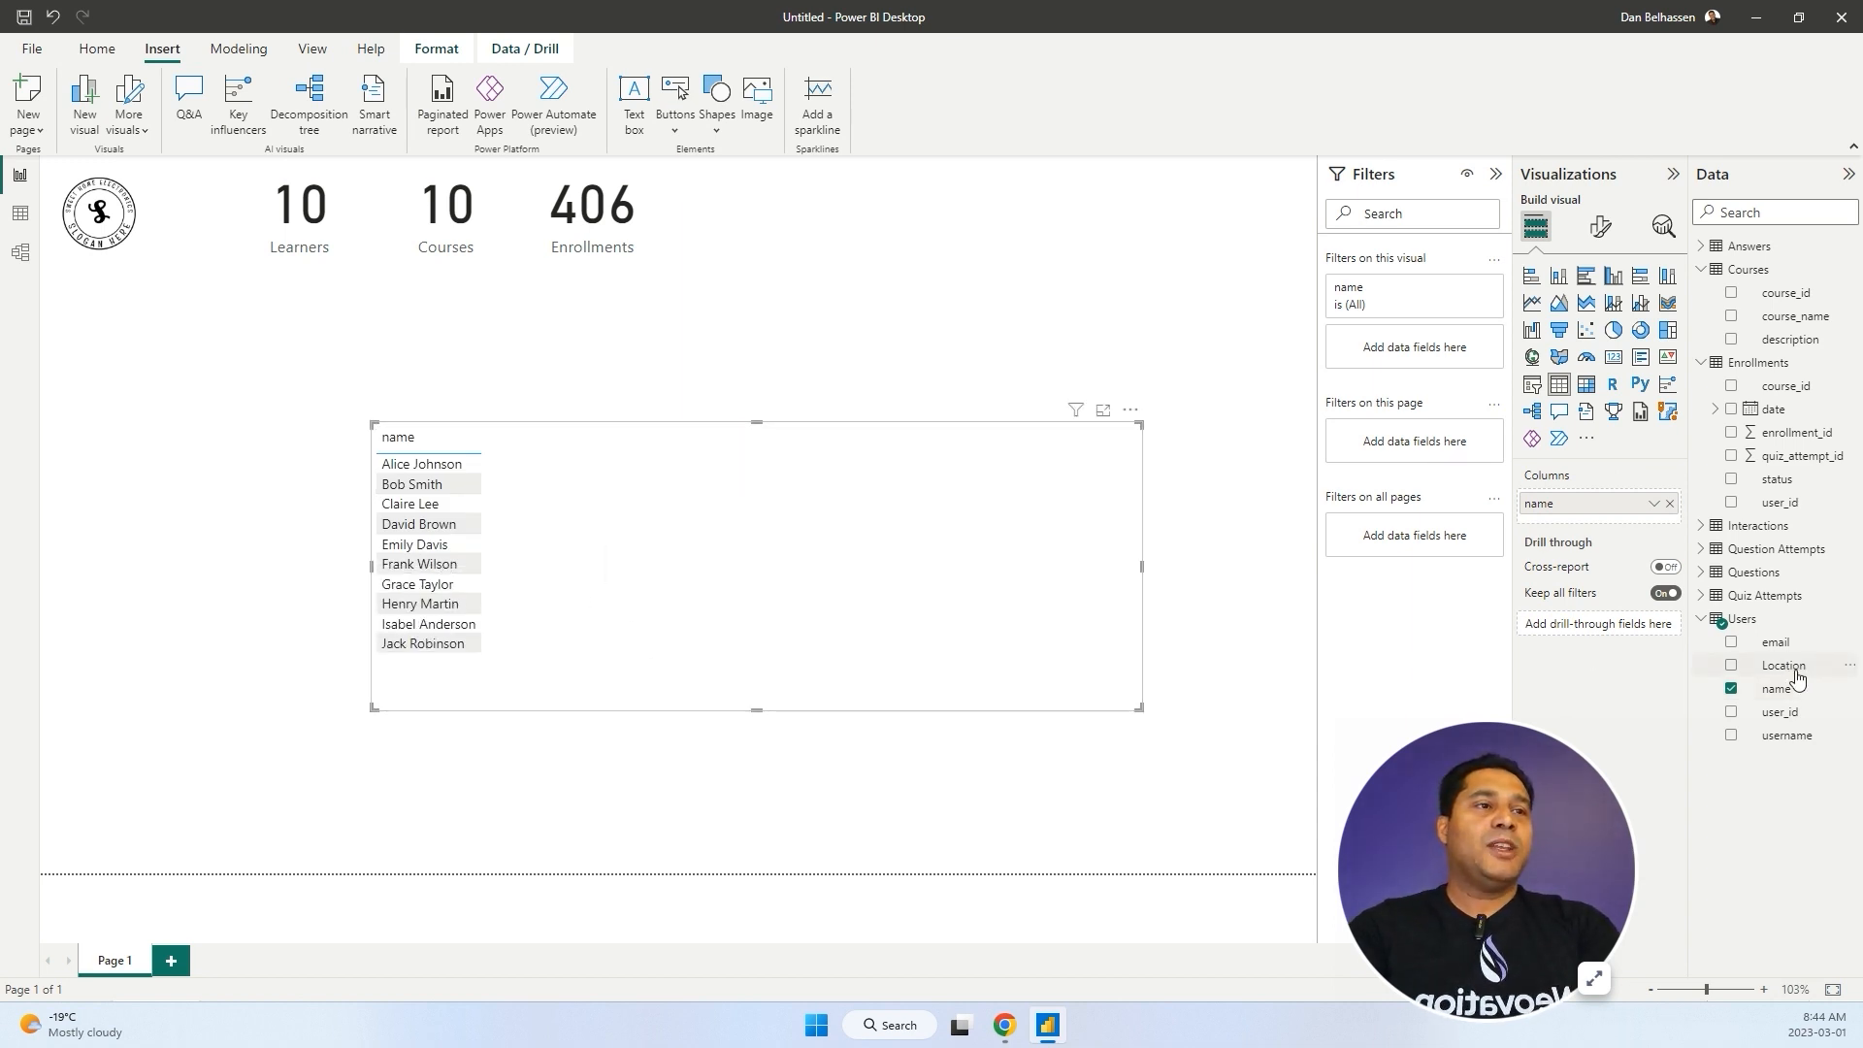
pyautogui.moveTo(1783, 664); pyautogui.dragTo(861, 537)
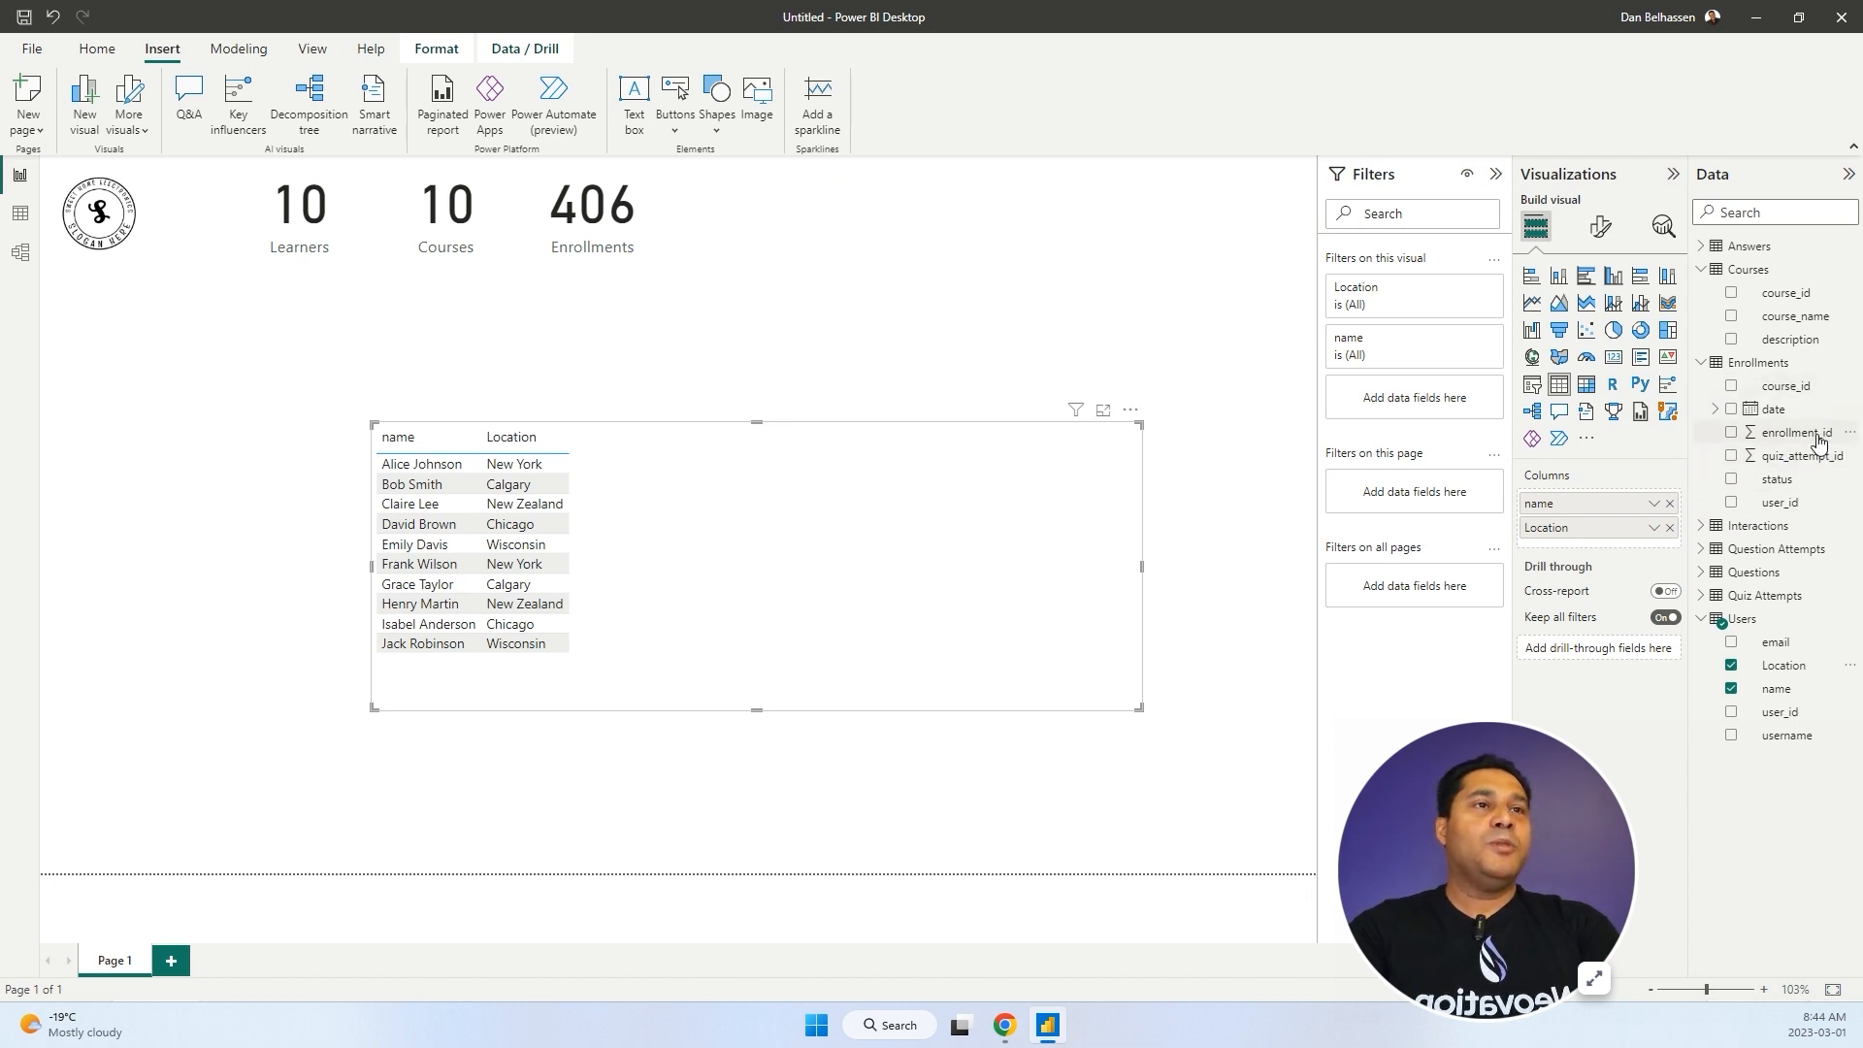
pyautogui.moveTo(1818, 441); pyautogui.dragTo(784, 522)
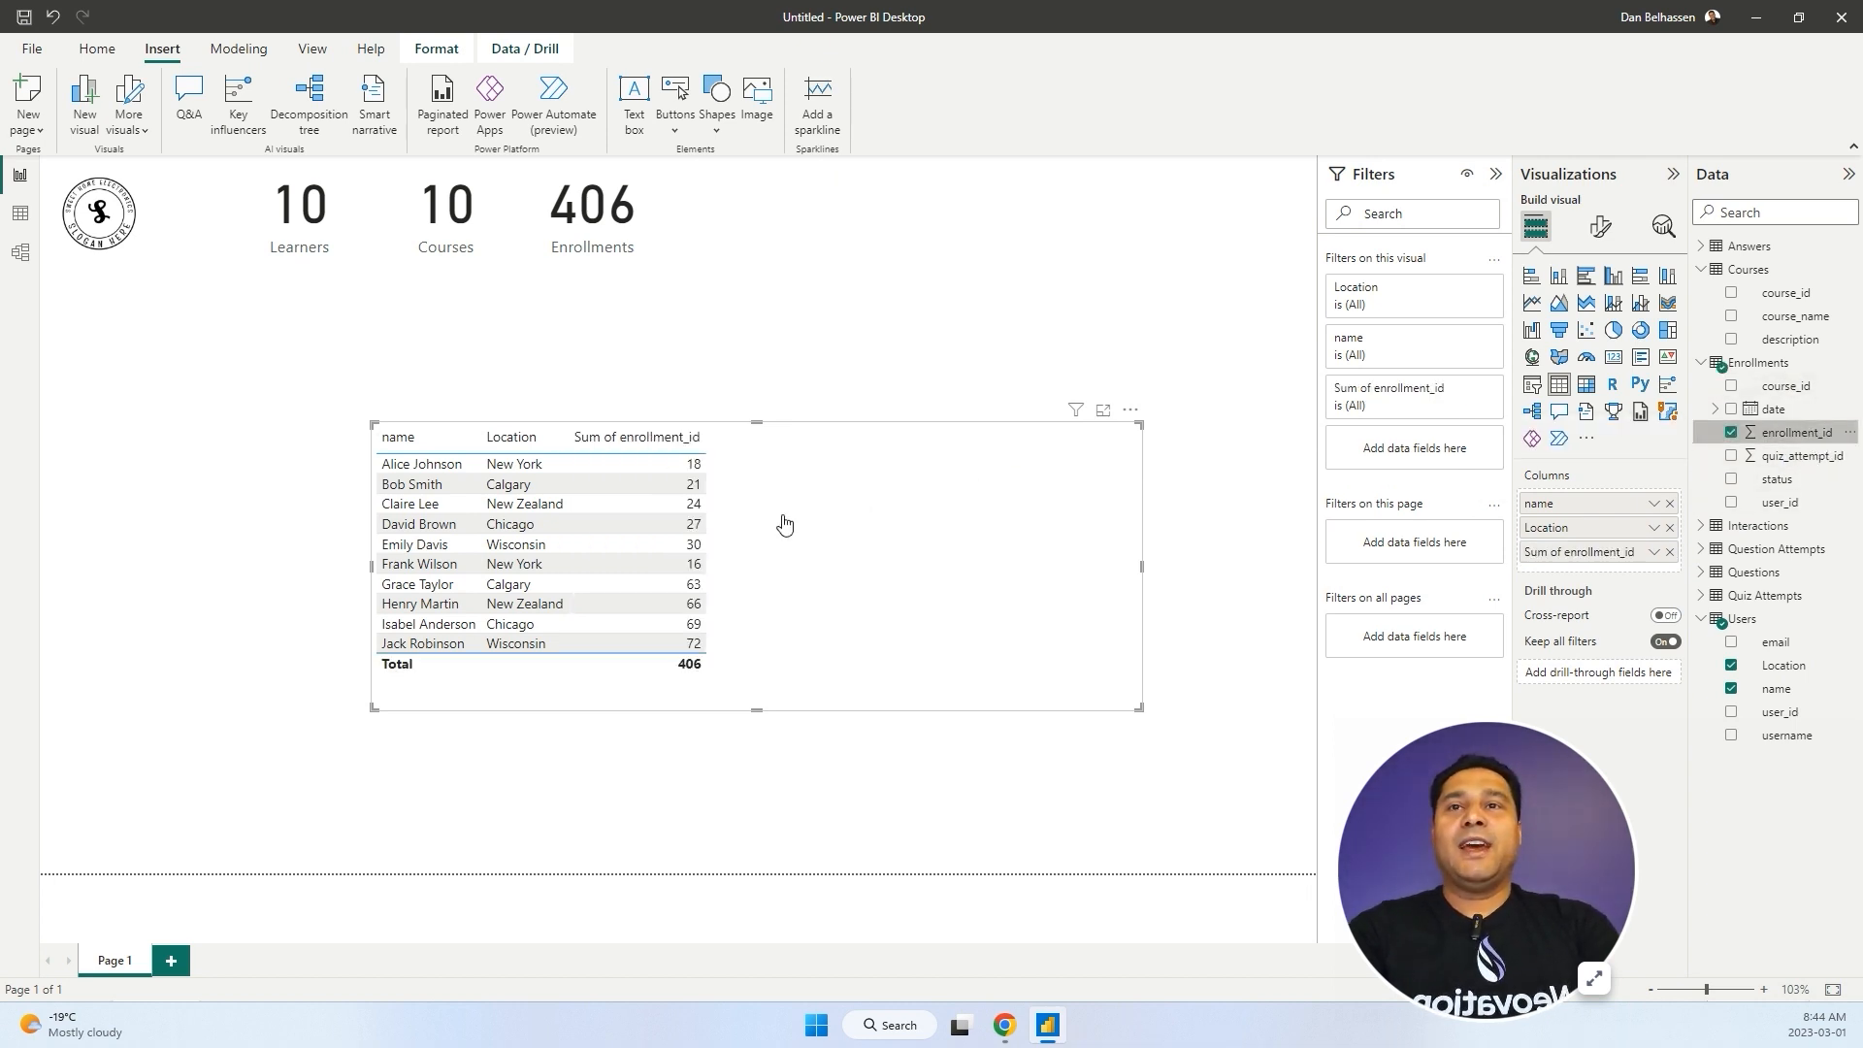
# Rename the table's enrollment_id column to "Enrollments" and its name column to "Name" for this visual.
pyautogui.doubleClick(1556, 553)
pyautogui.write('Enr')
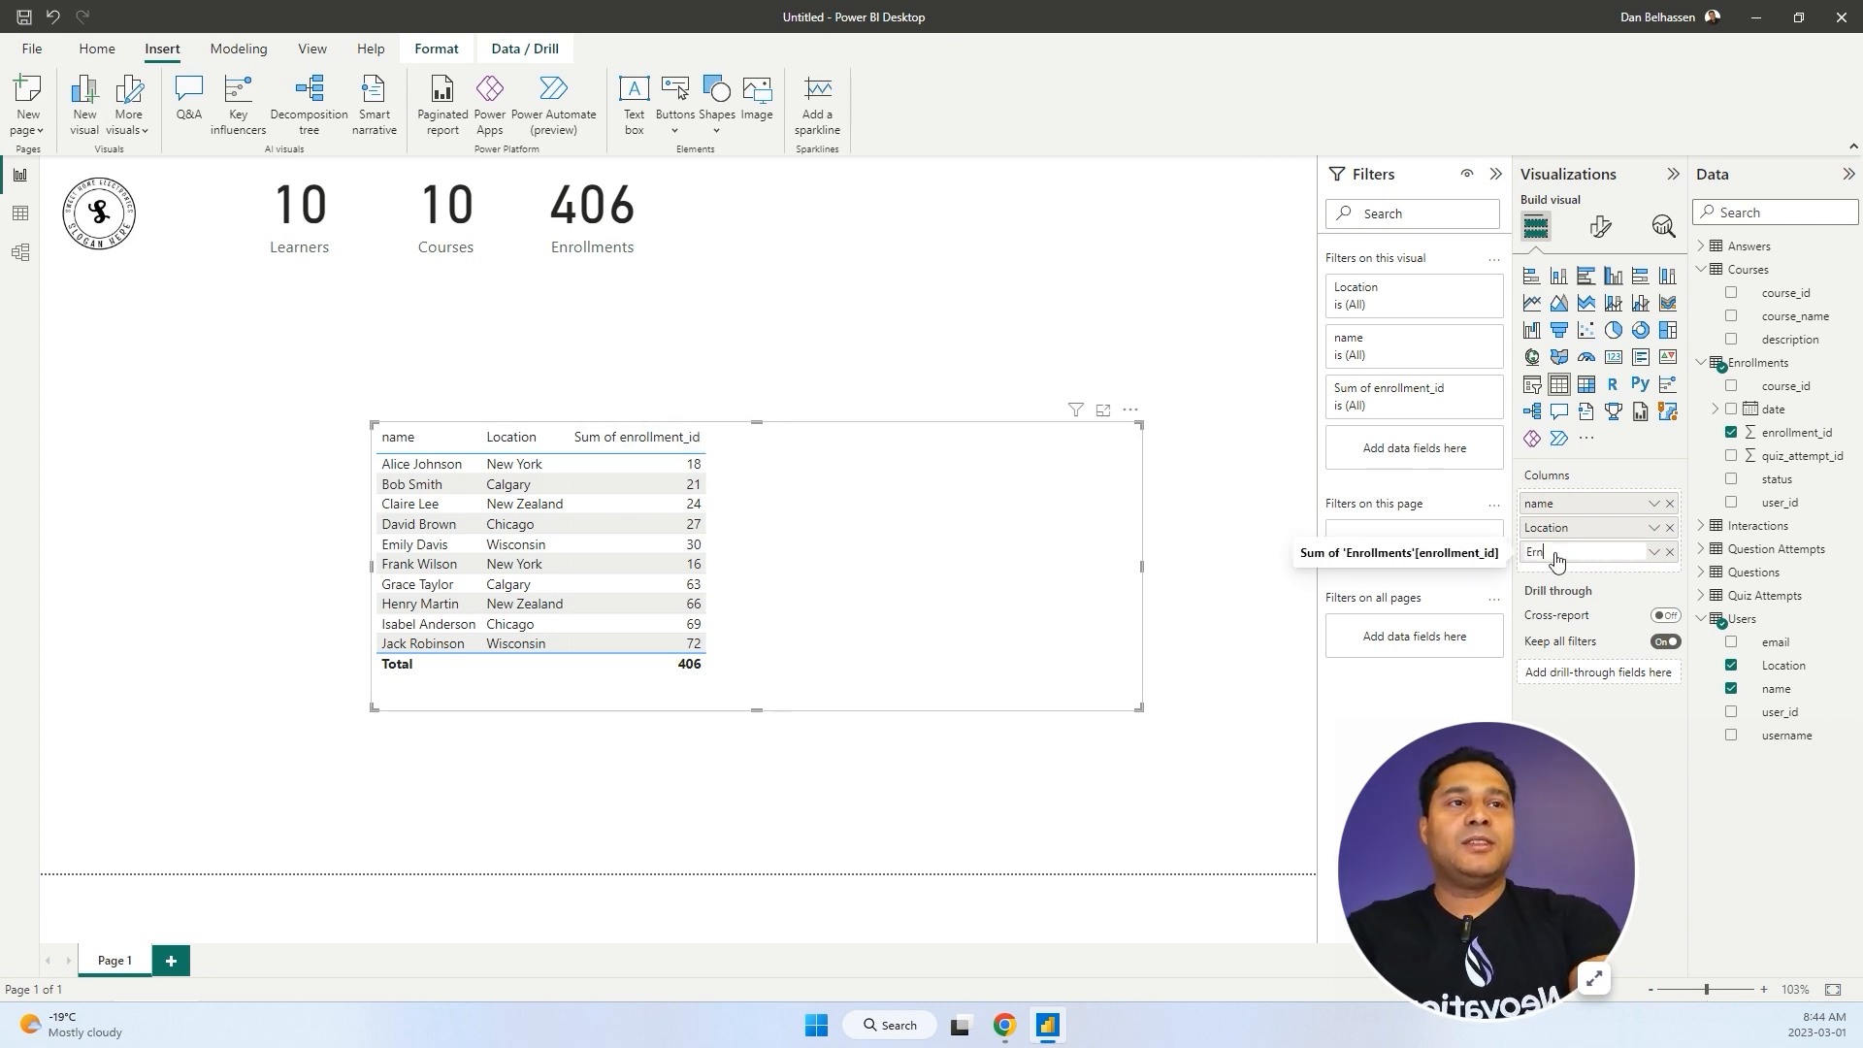
pyautogui.write('ollments')
pyautogui.press('Return')
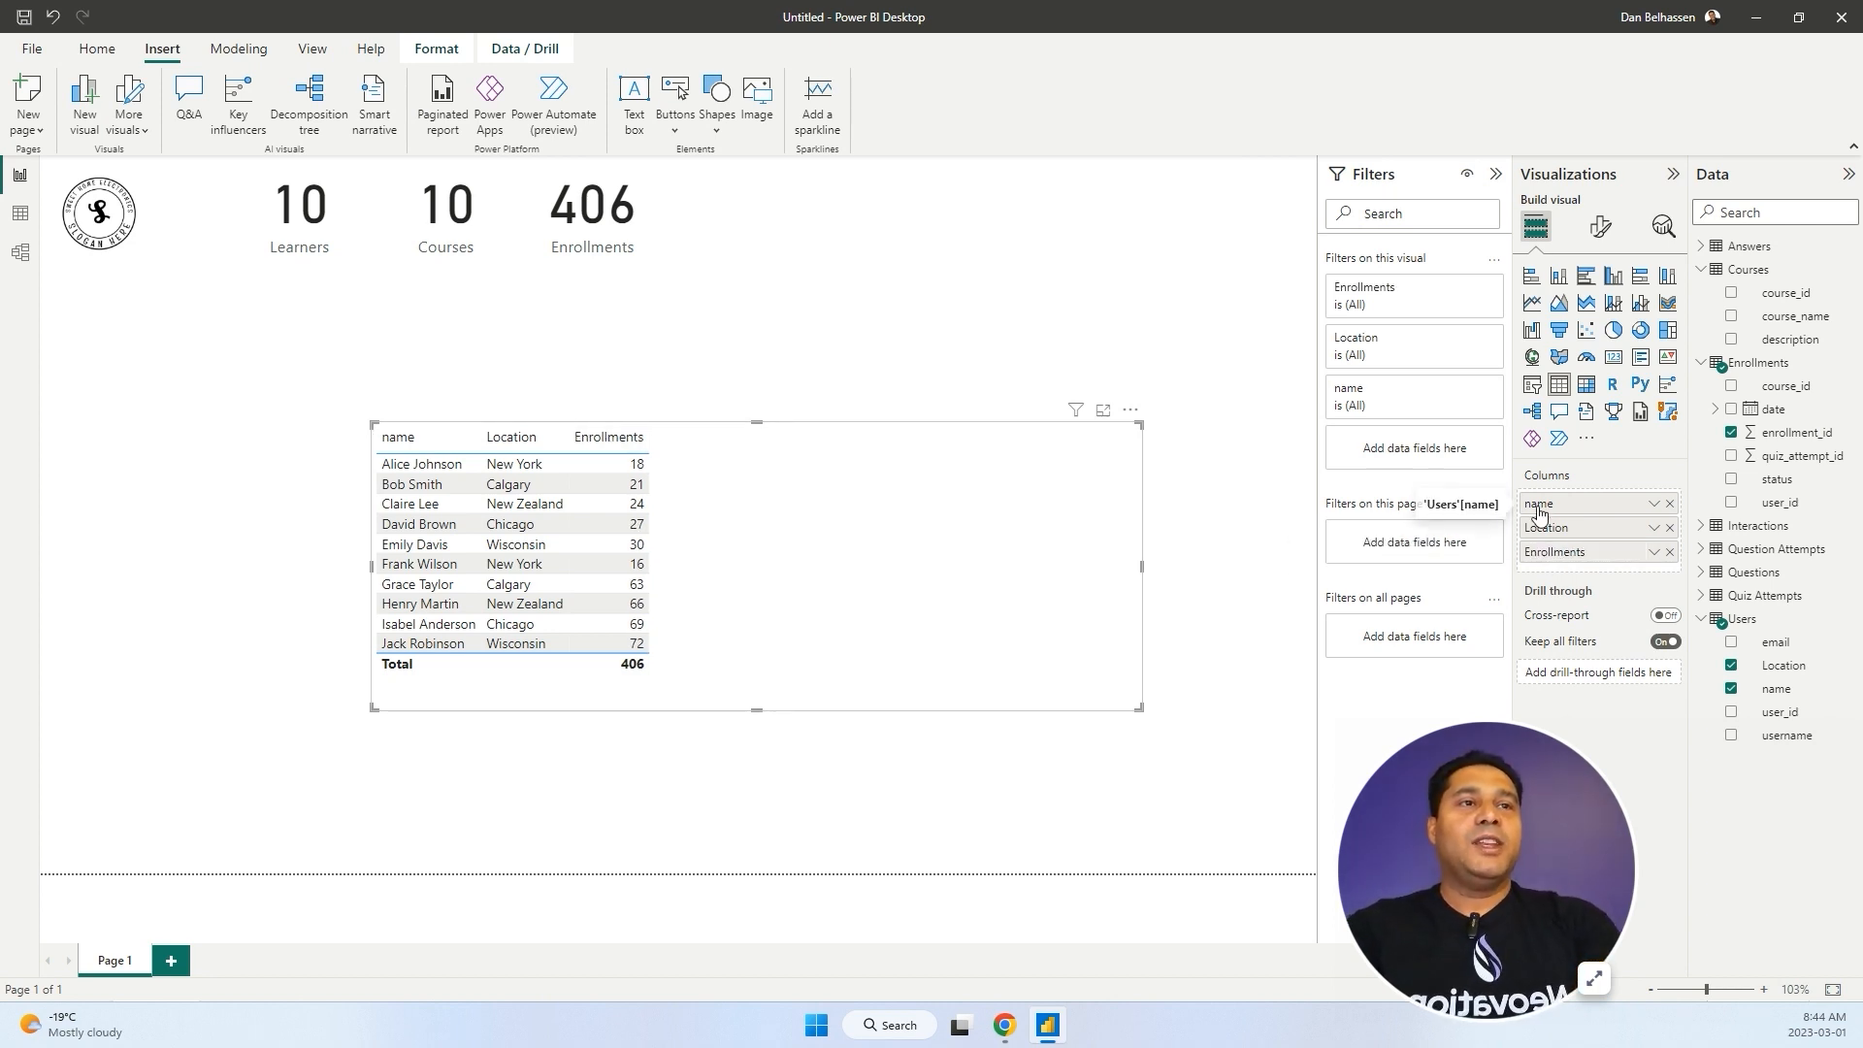
pyautogui.doubleClick(1541, 506)
pyautogui.write('Name')
pyautogui.press('Return')
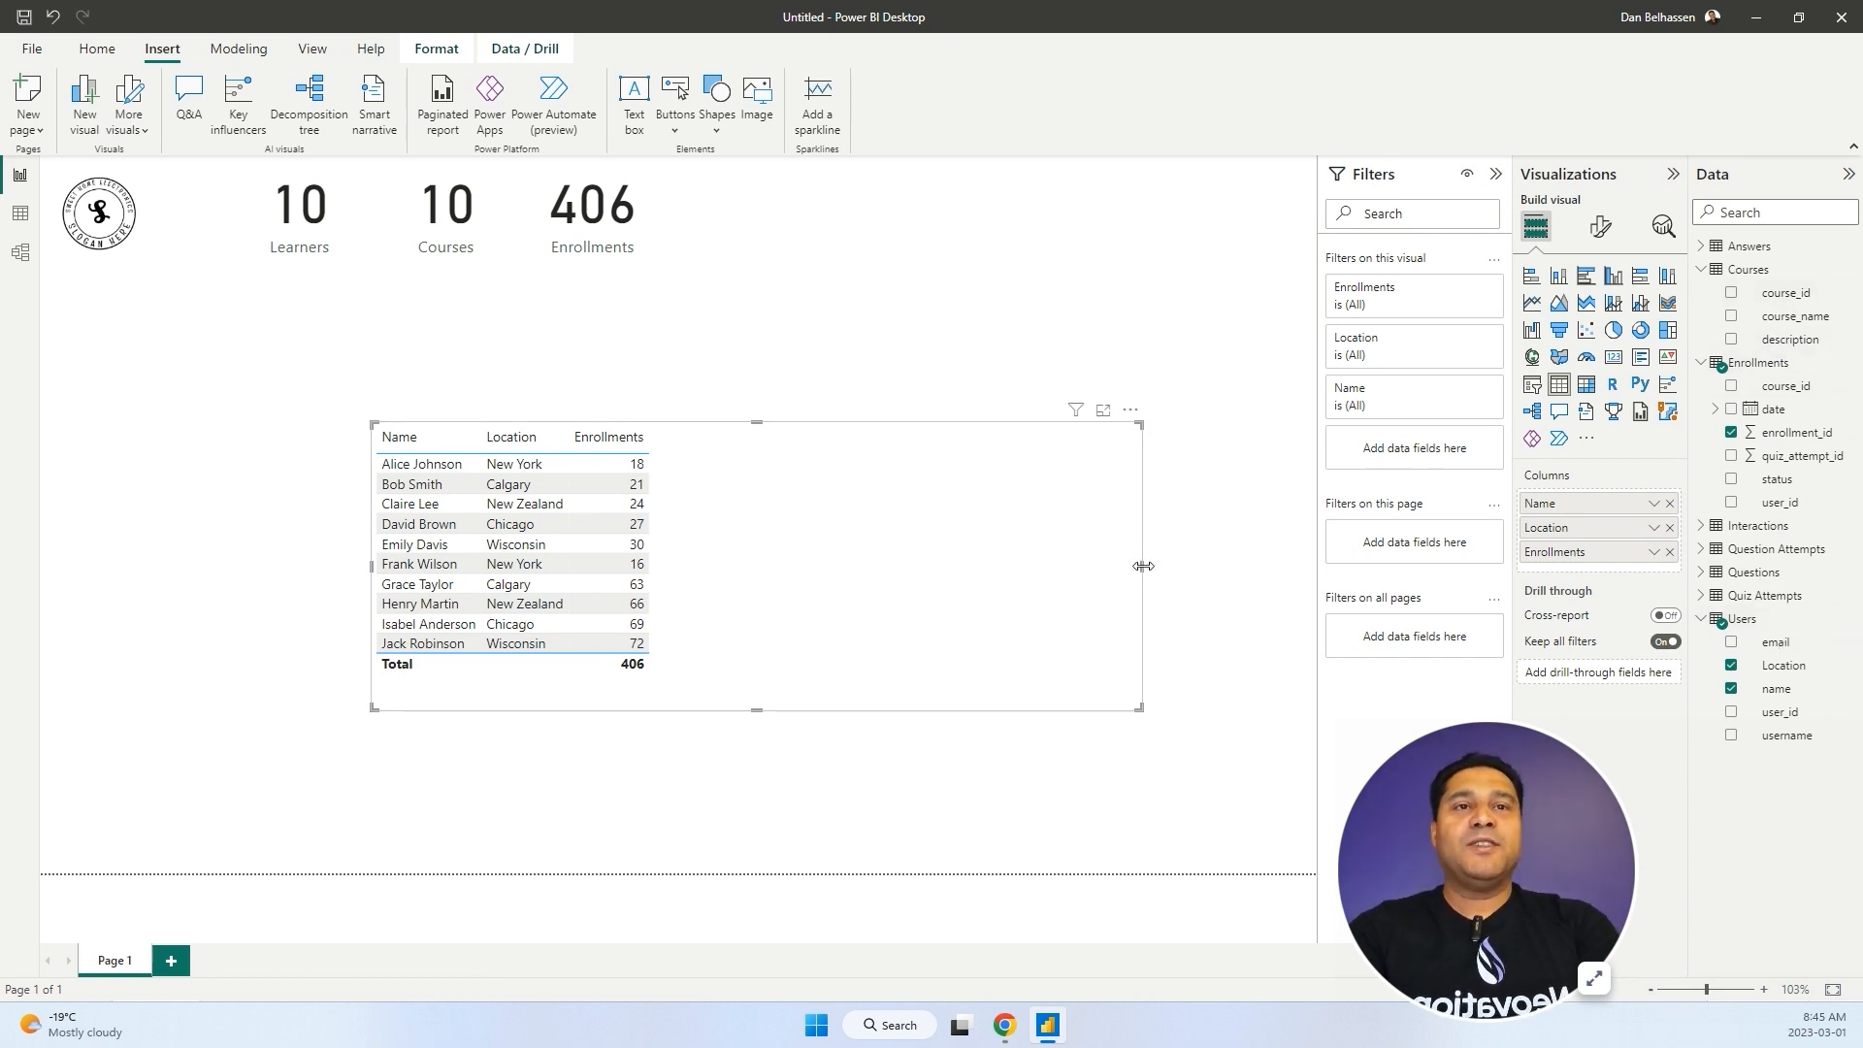
# Move the table to the page's lower-right corner and resize it to just under half the page's width and height.
pyautogui.moveTo(1144, 569); pyautogui.dragTo(700, 561)
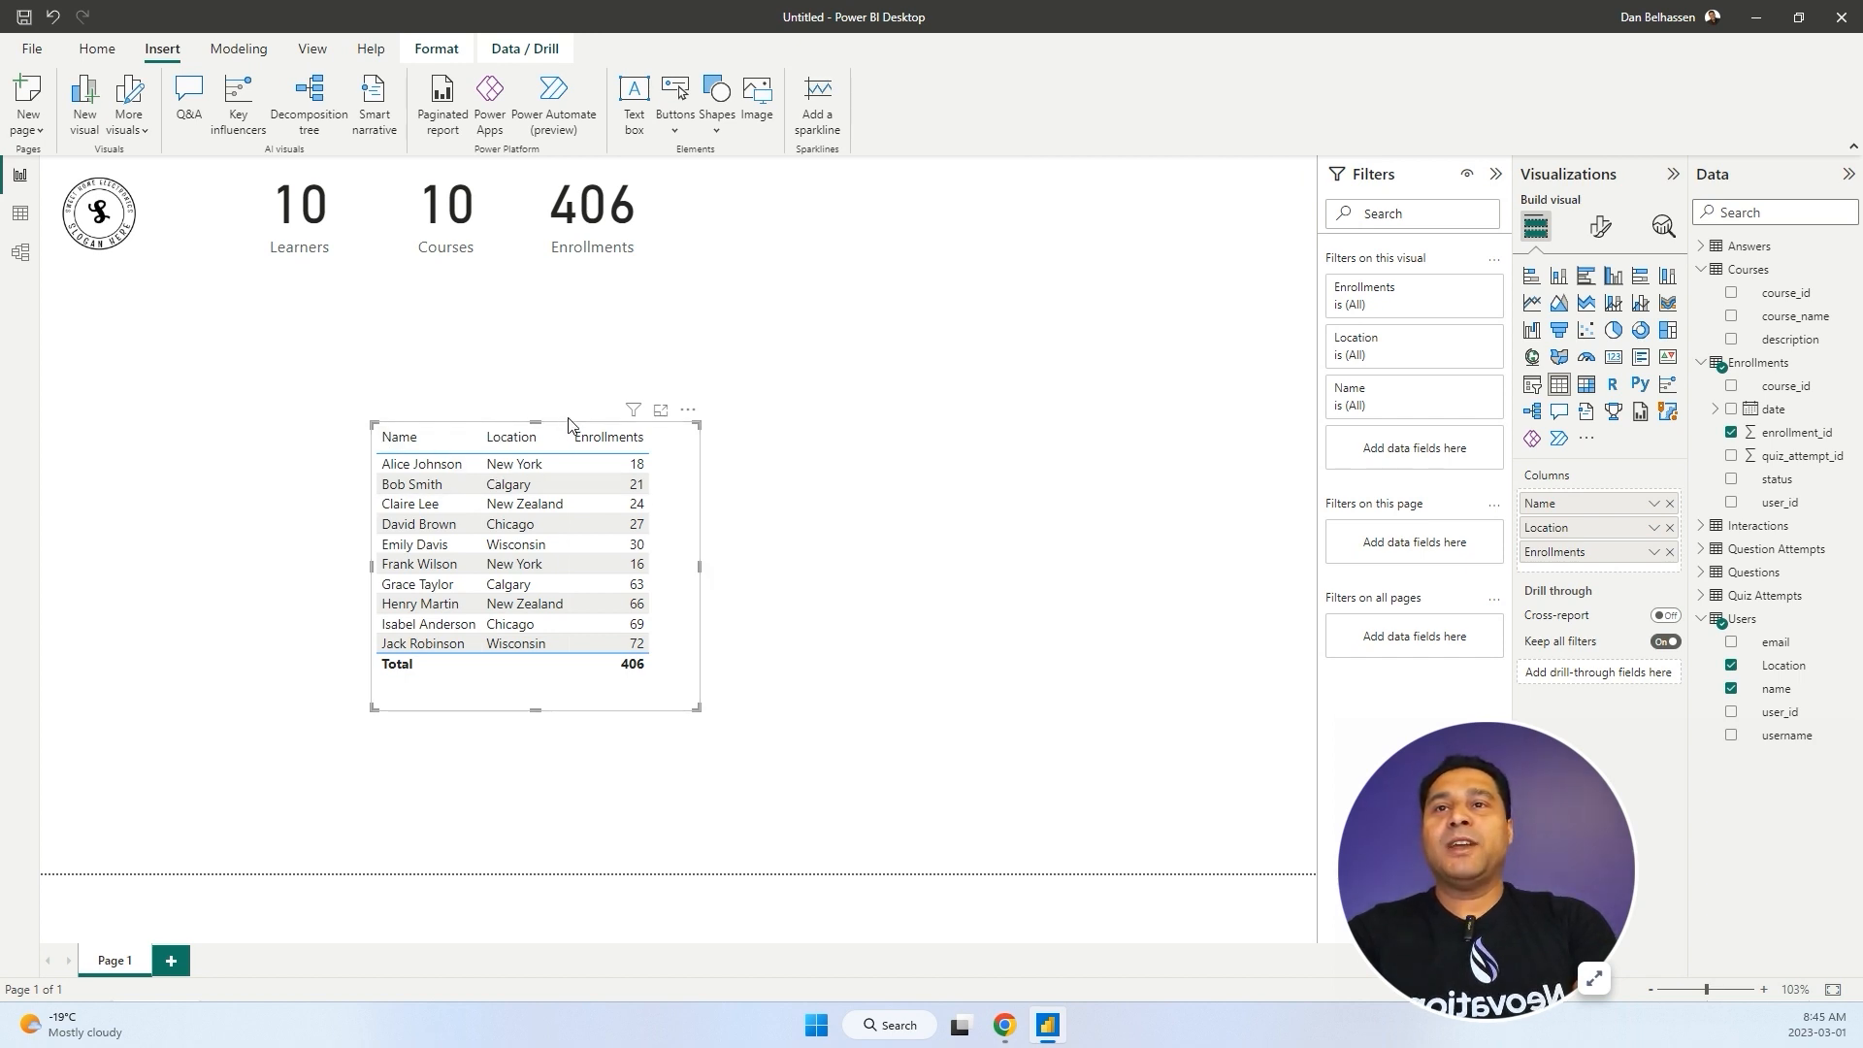
pyautogui.moveTo(574, 427); pyautogui.dragTo(1208, 599)
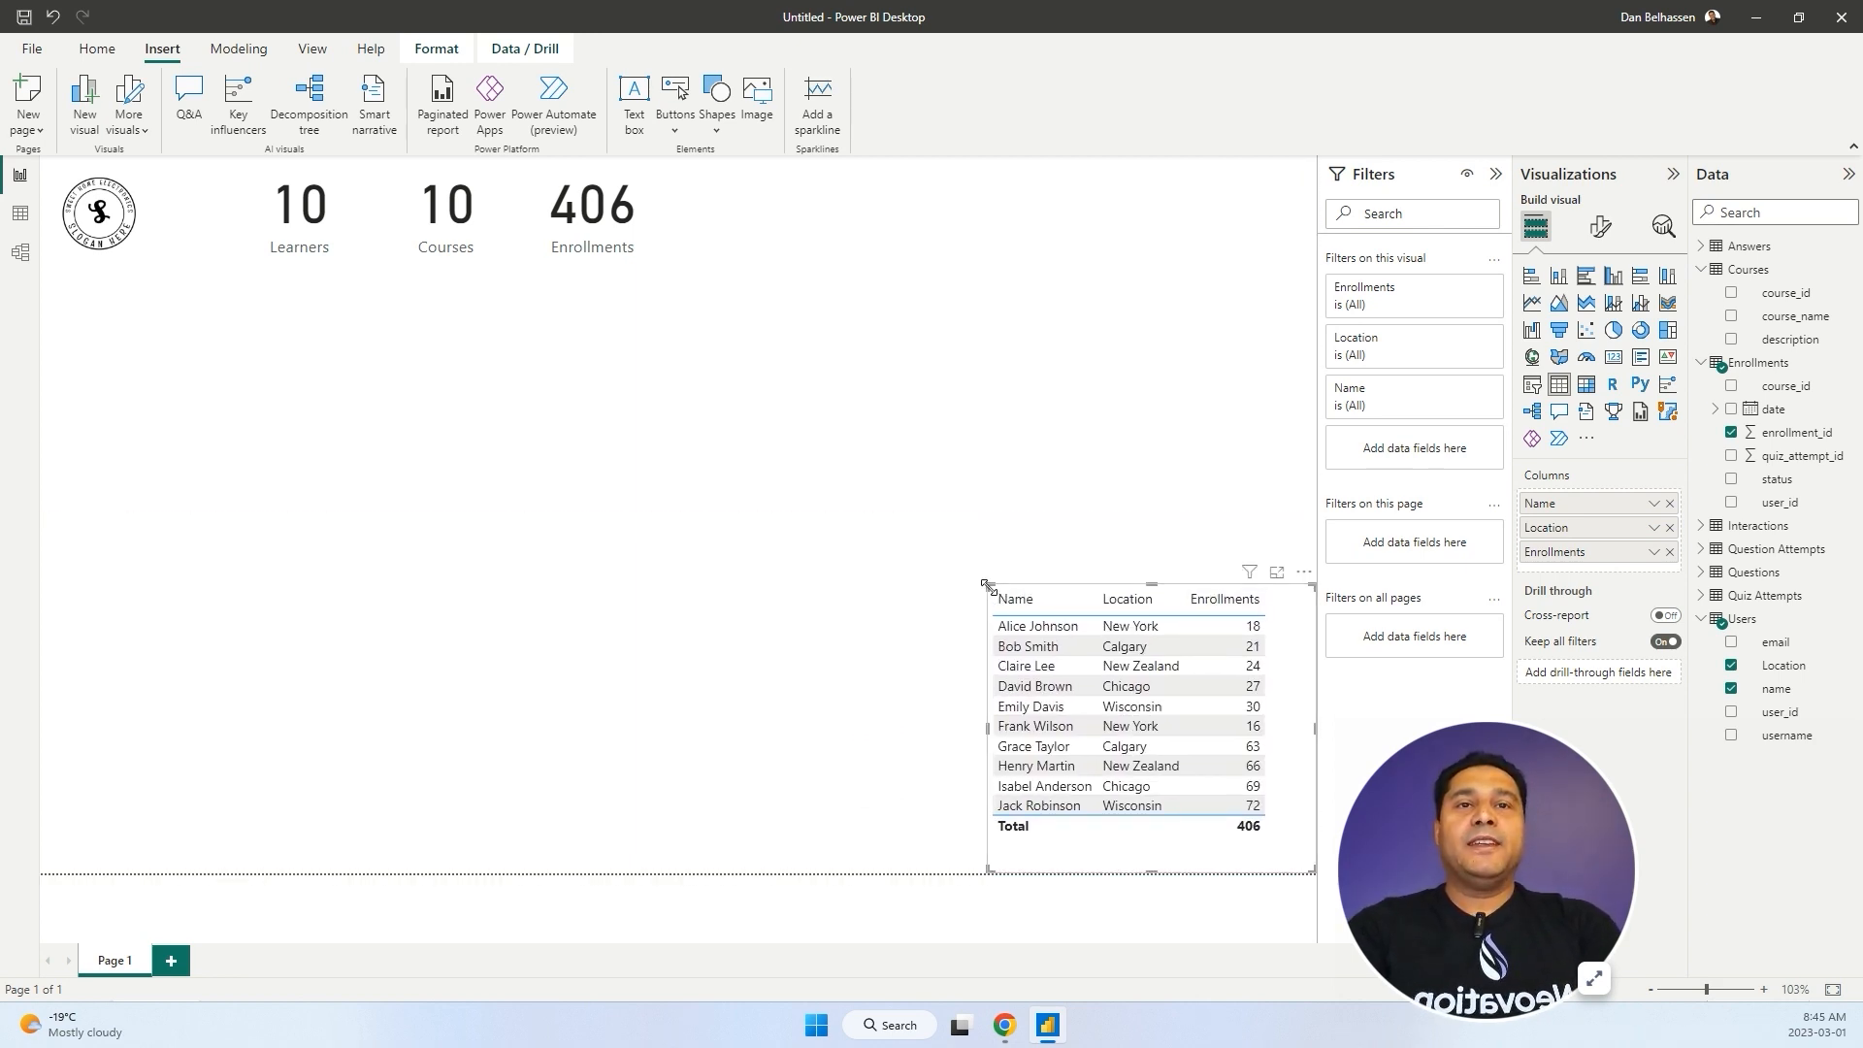
pyautogui.moveTo(987, 585); pyautogui.dragTo(739, 442)
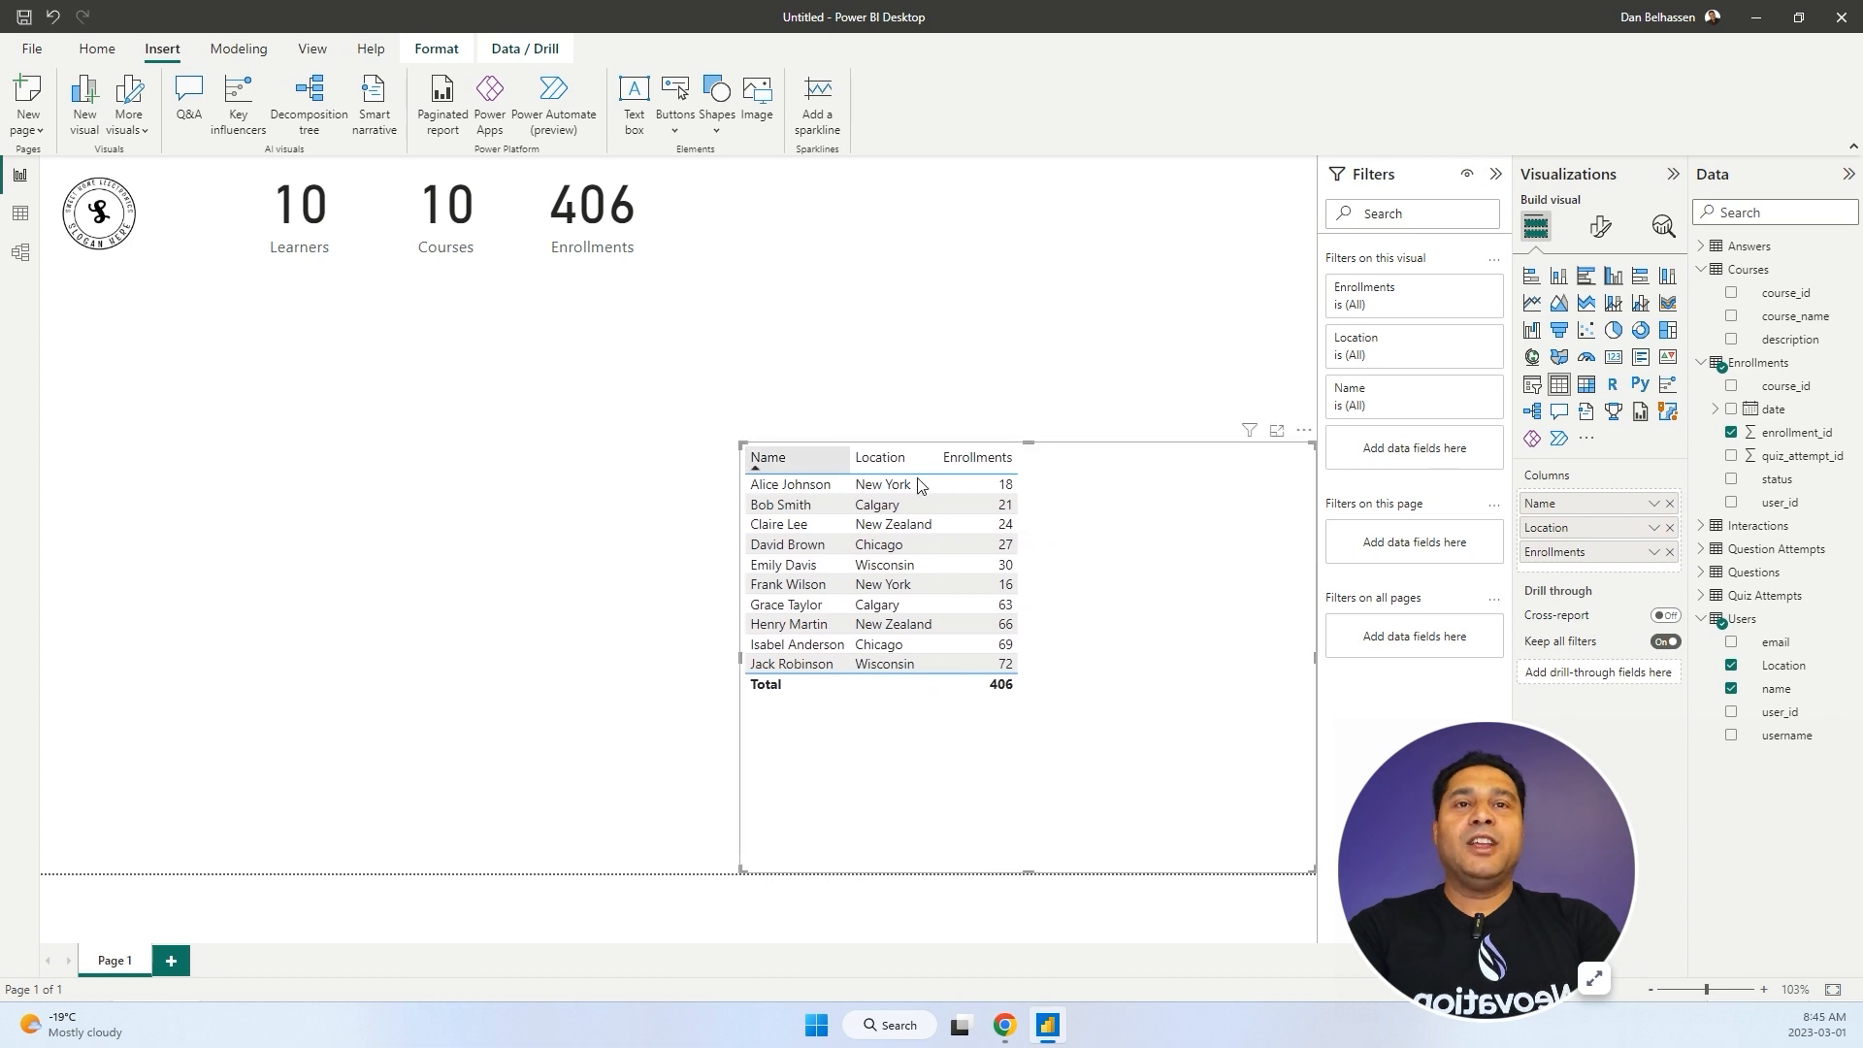
pyautogui.click(941, 343)
pyautogui.click(1123, 490)
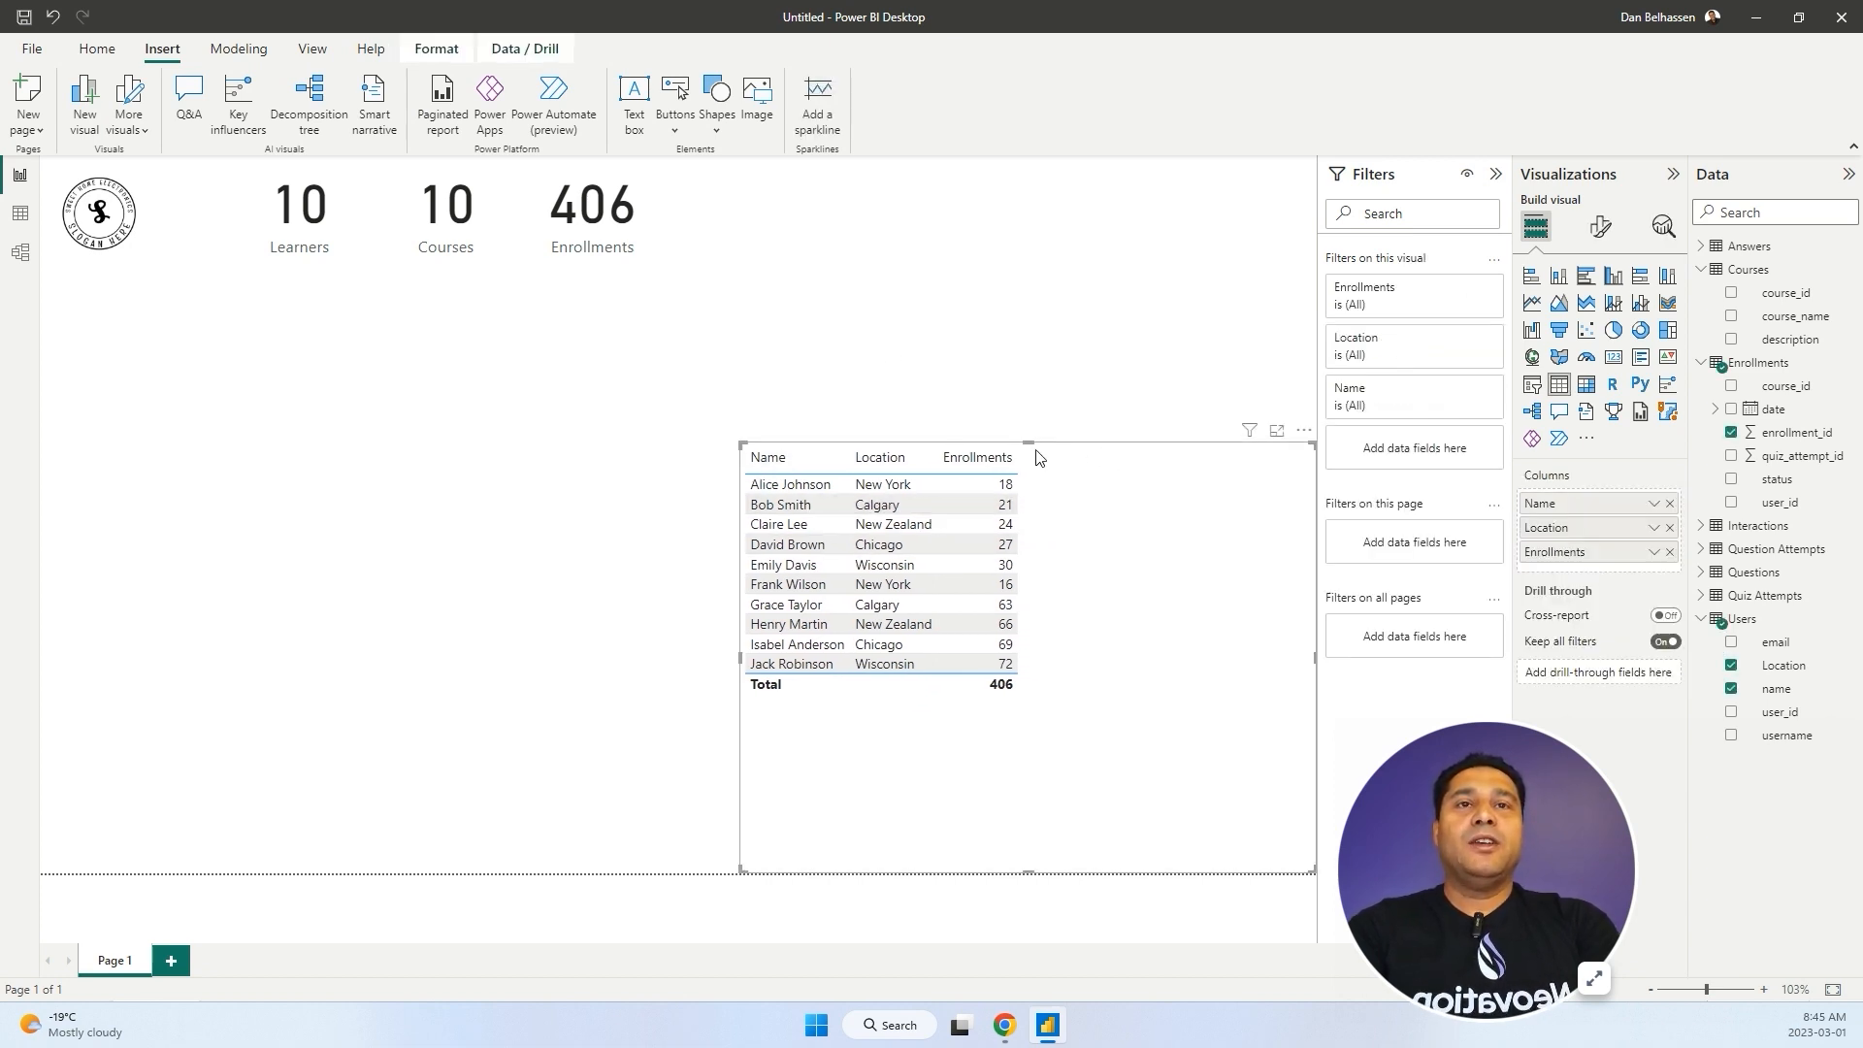
pyautogui.moveTo(1031, 442); pyautogui.dragTo(1034, 565)
pyautogui.click(1115, 477)
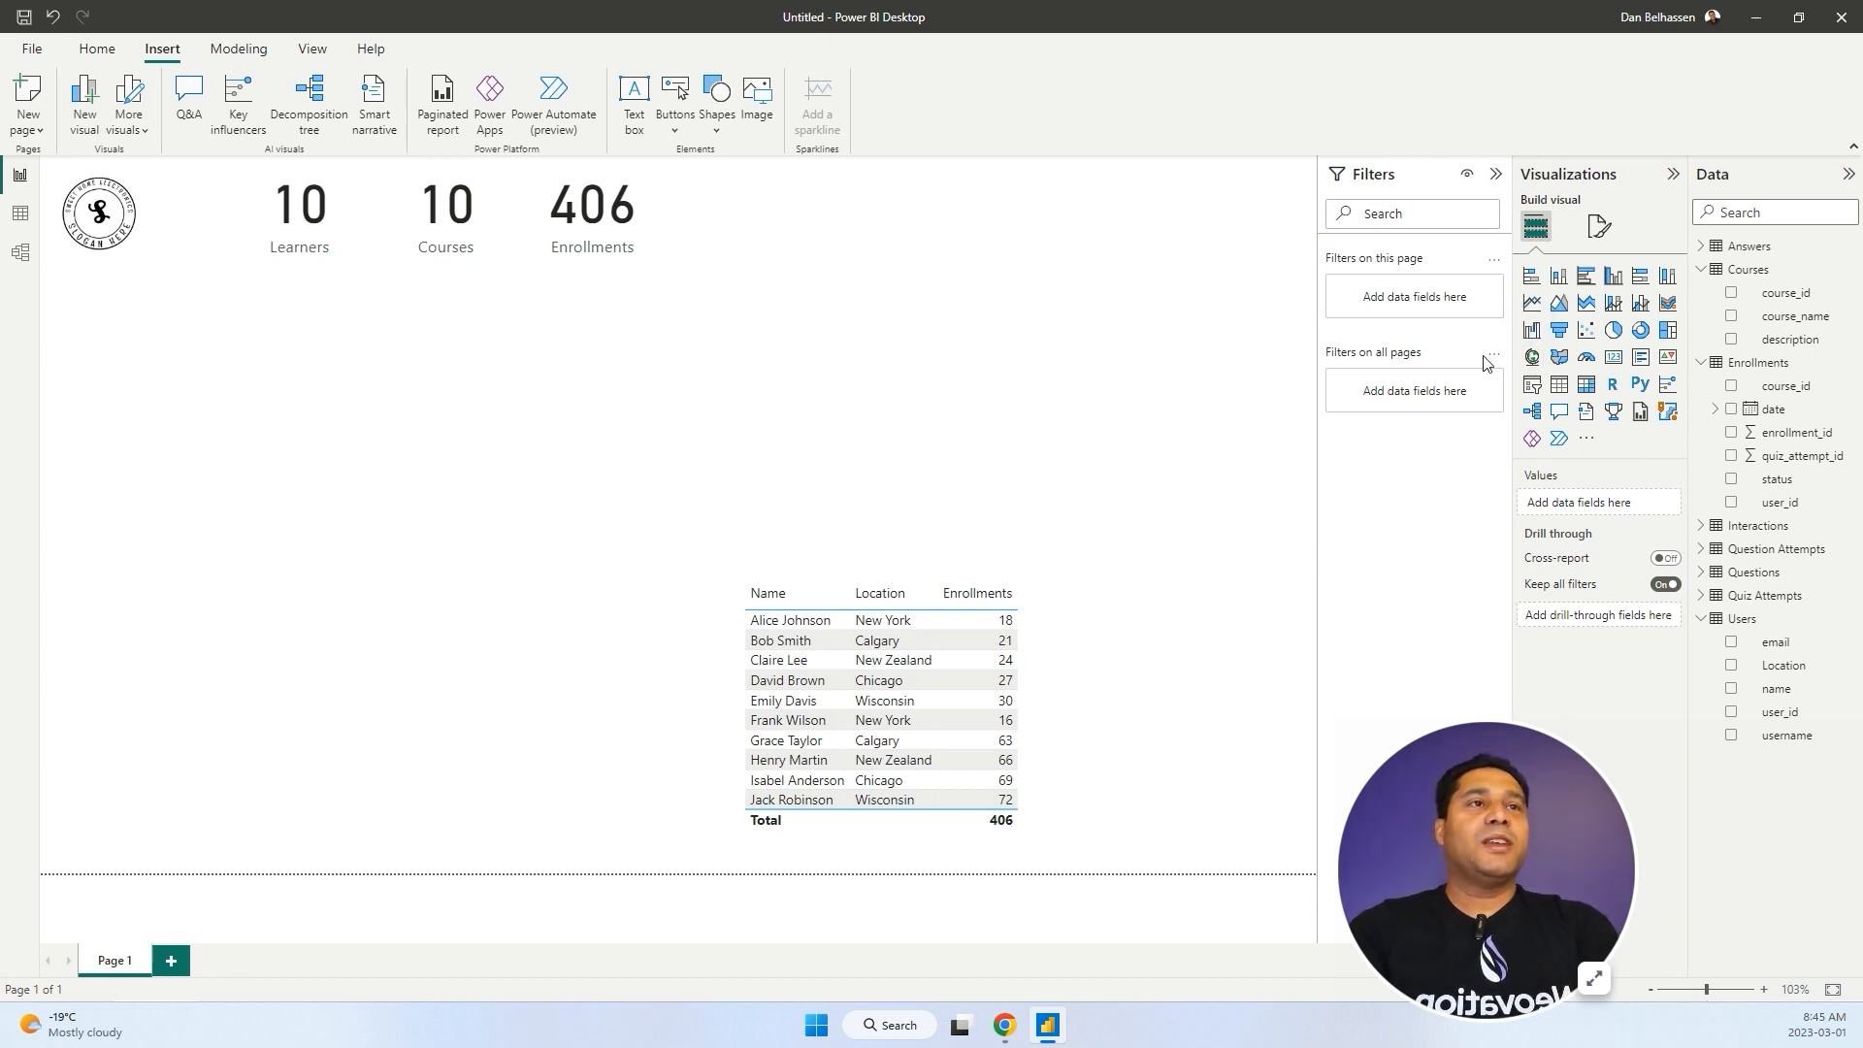
# Add a map visual in the page's upper-right corner above the table and align the table's left edge with it.
pyautogui.click(1533, 357)
pyautogui.moveTo(468, 504); pyautogui.dragTo(1345, 212)
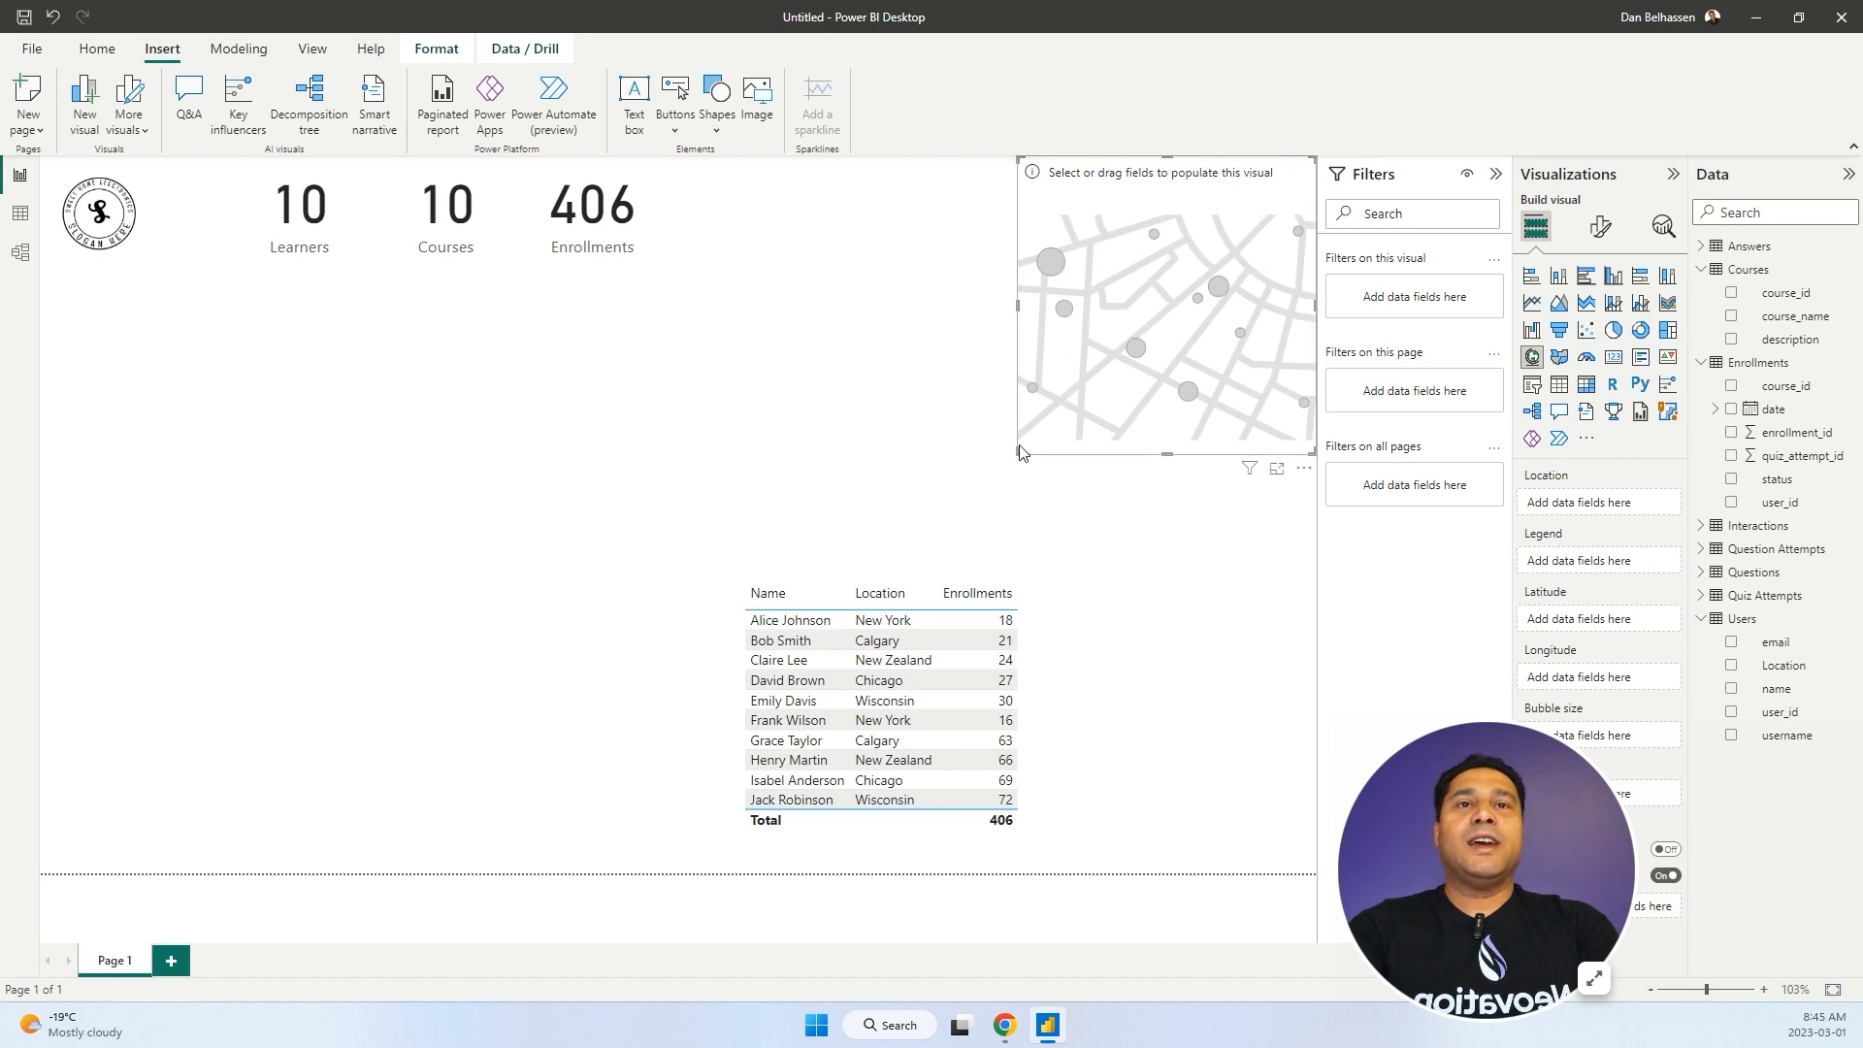
pyautogui.moveTo(1019, 452); pyautogui.dragTo(808, 511)
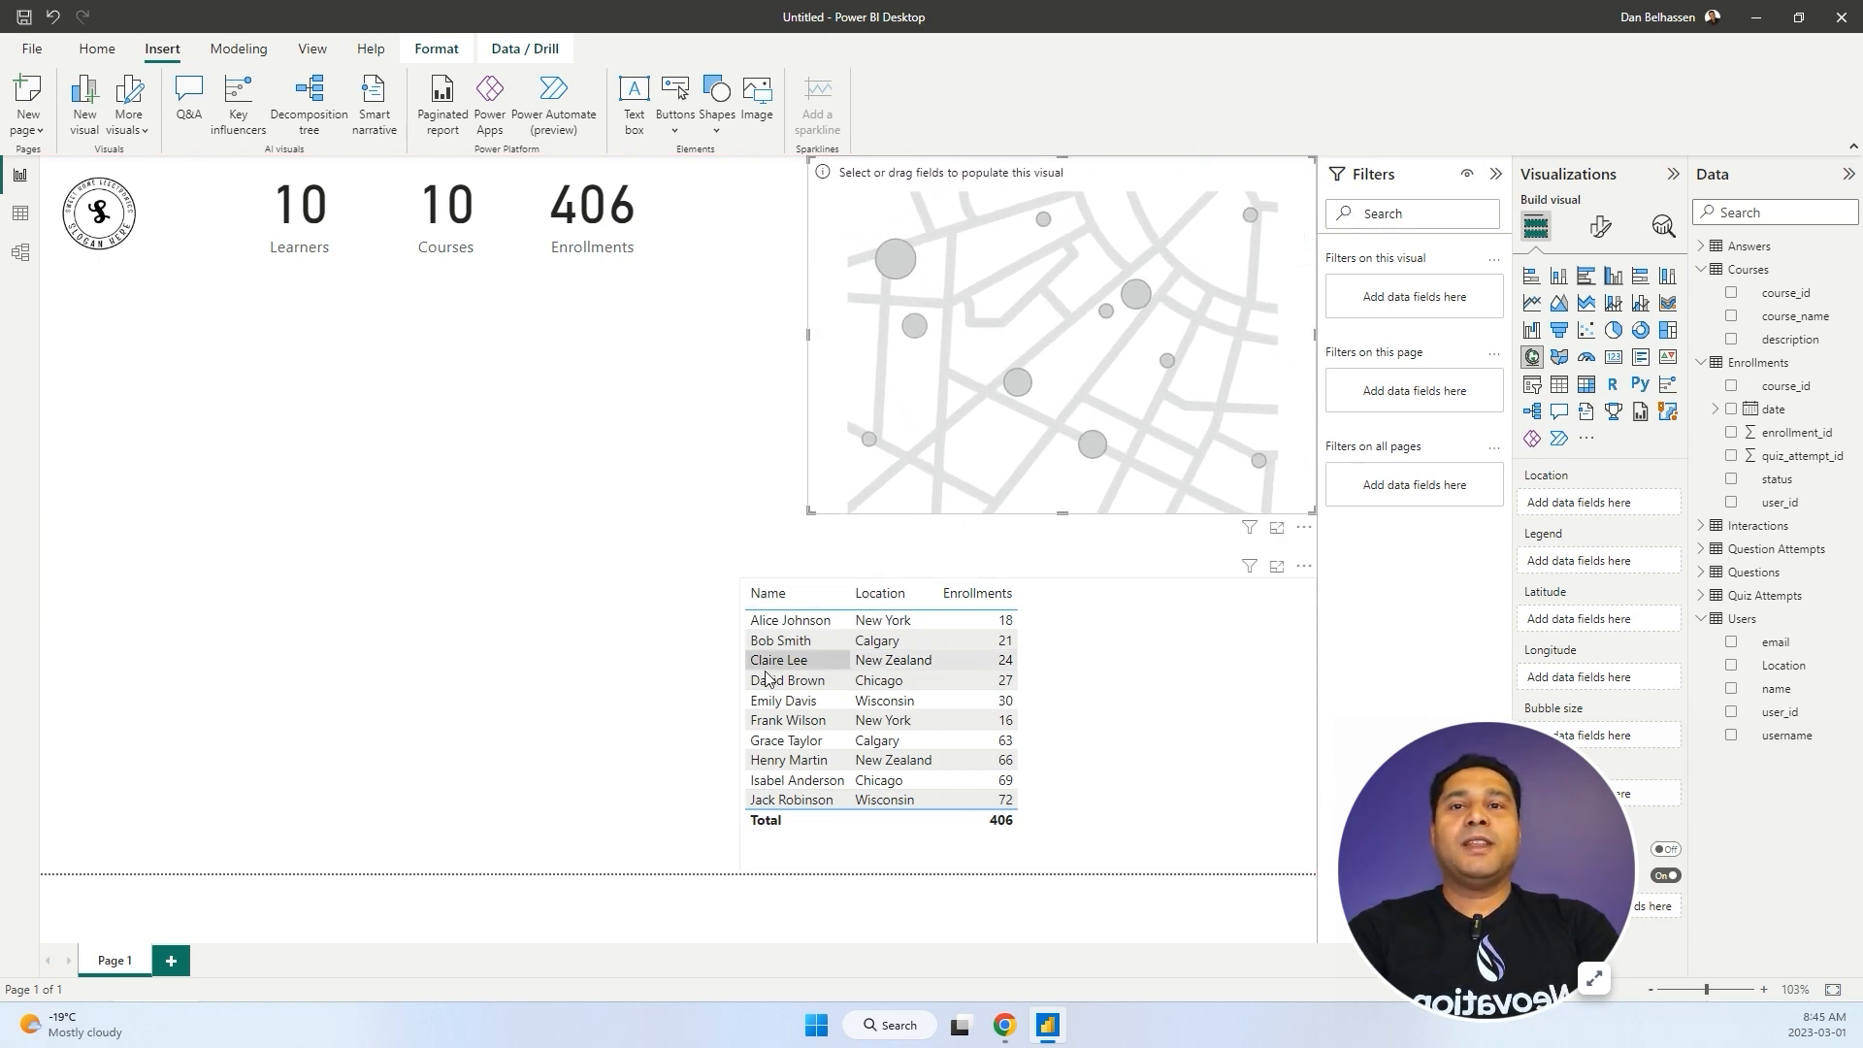
pyautogui.click(1157, 679)
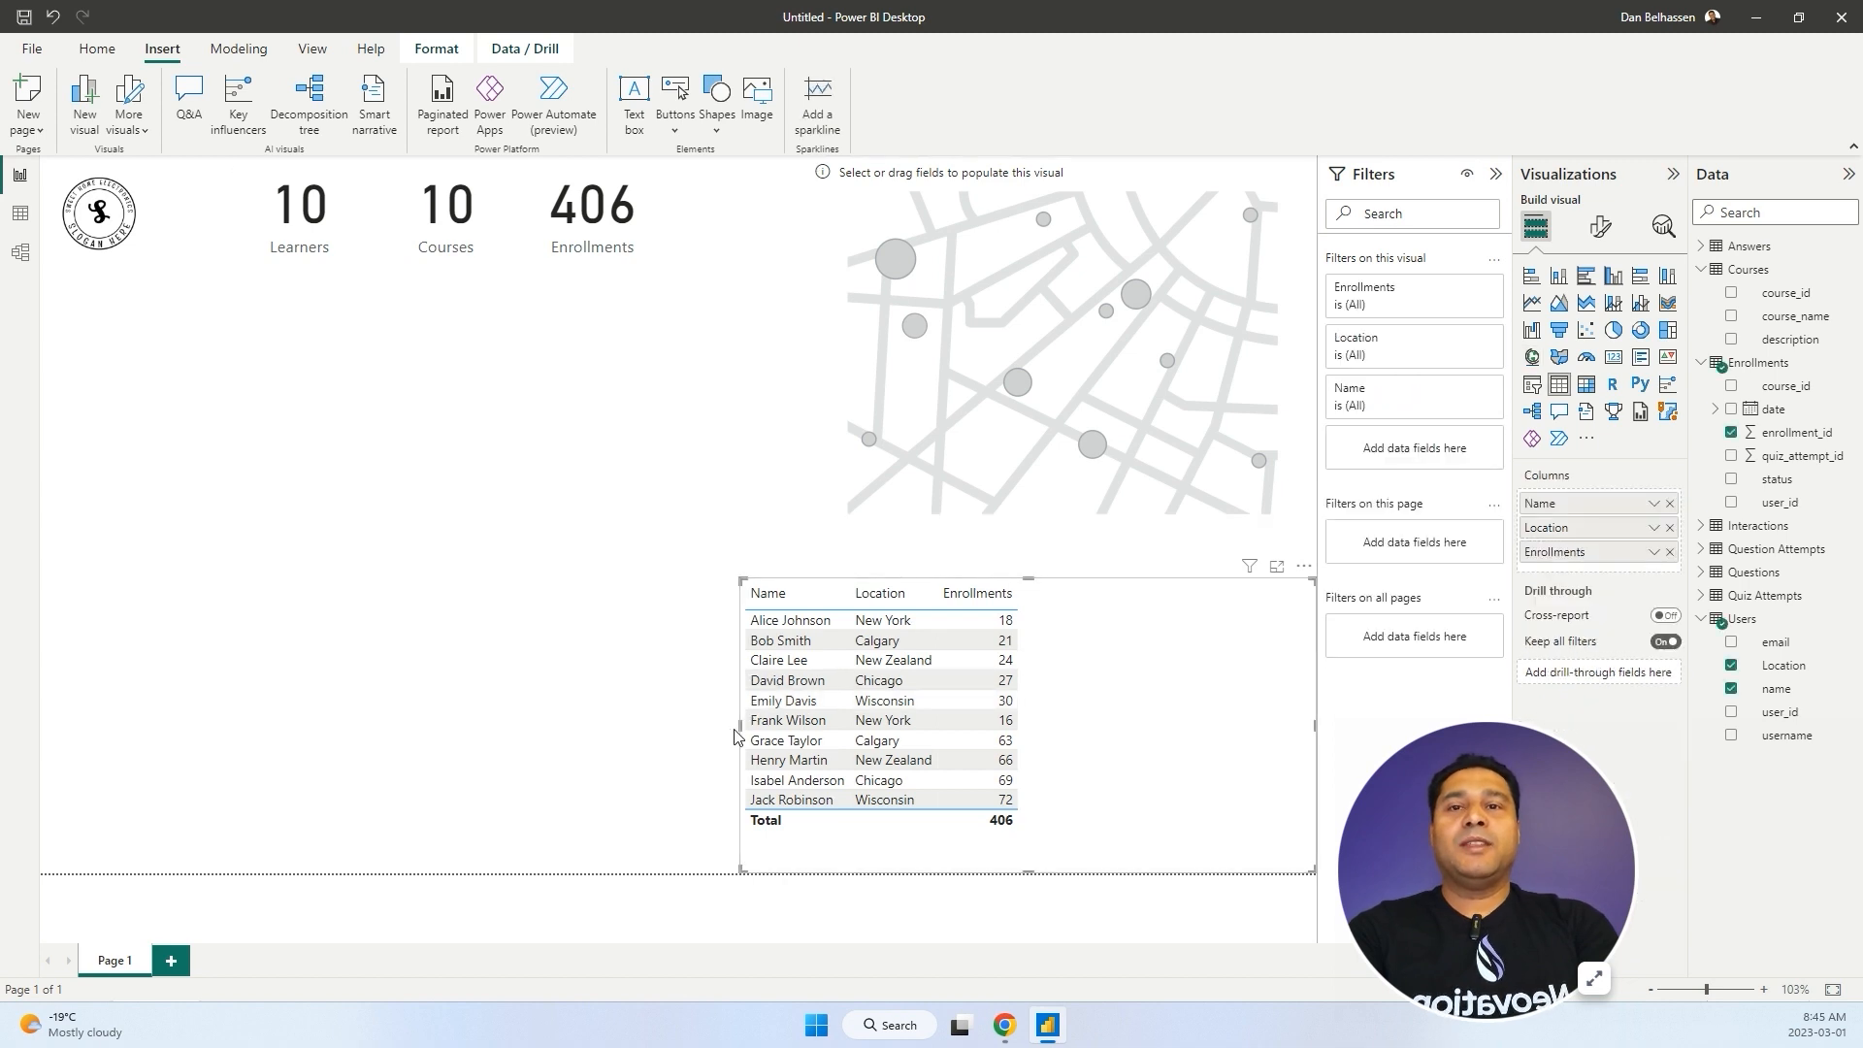
pyautogui.moveTo(741, 723); pyautogui.dragTo(808, 717)
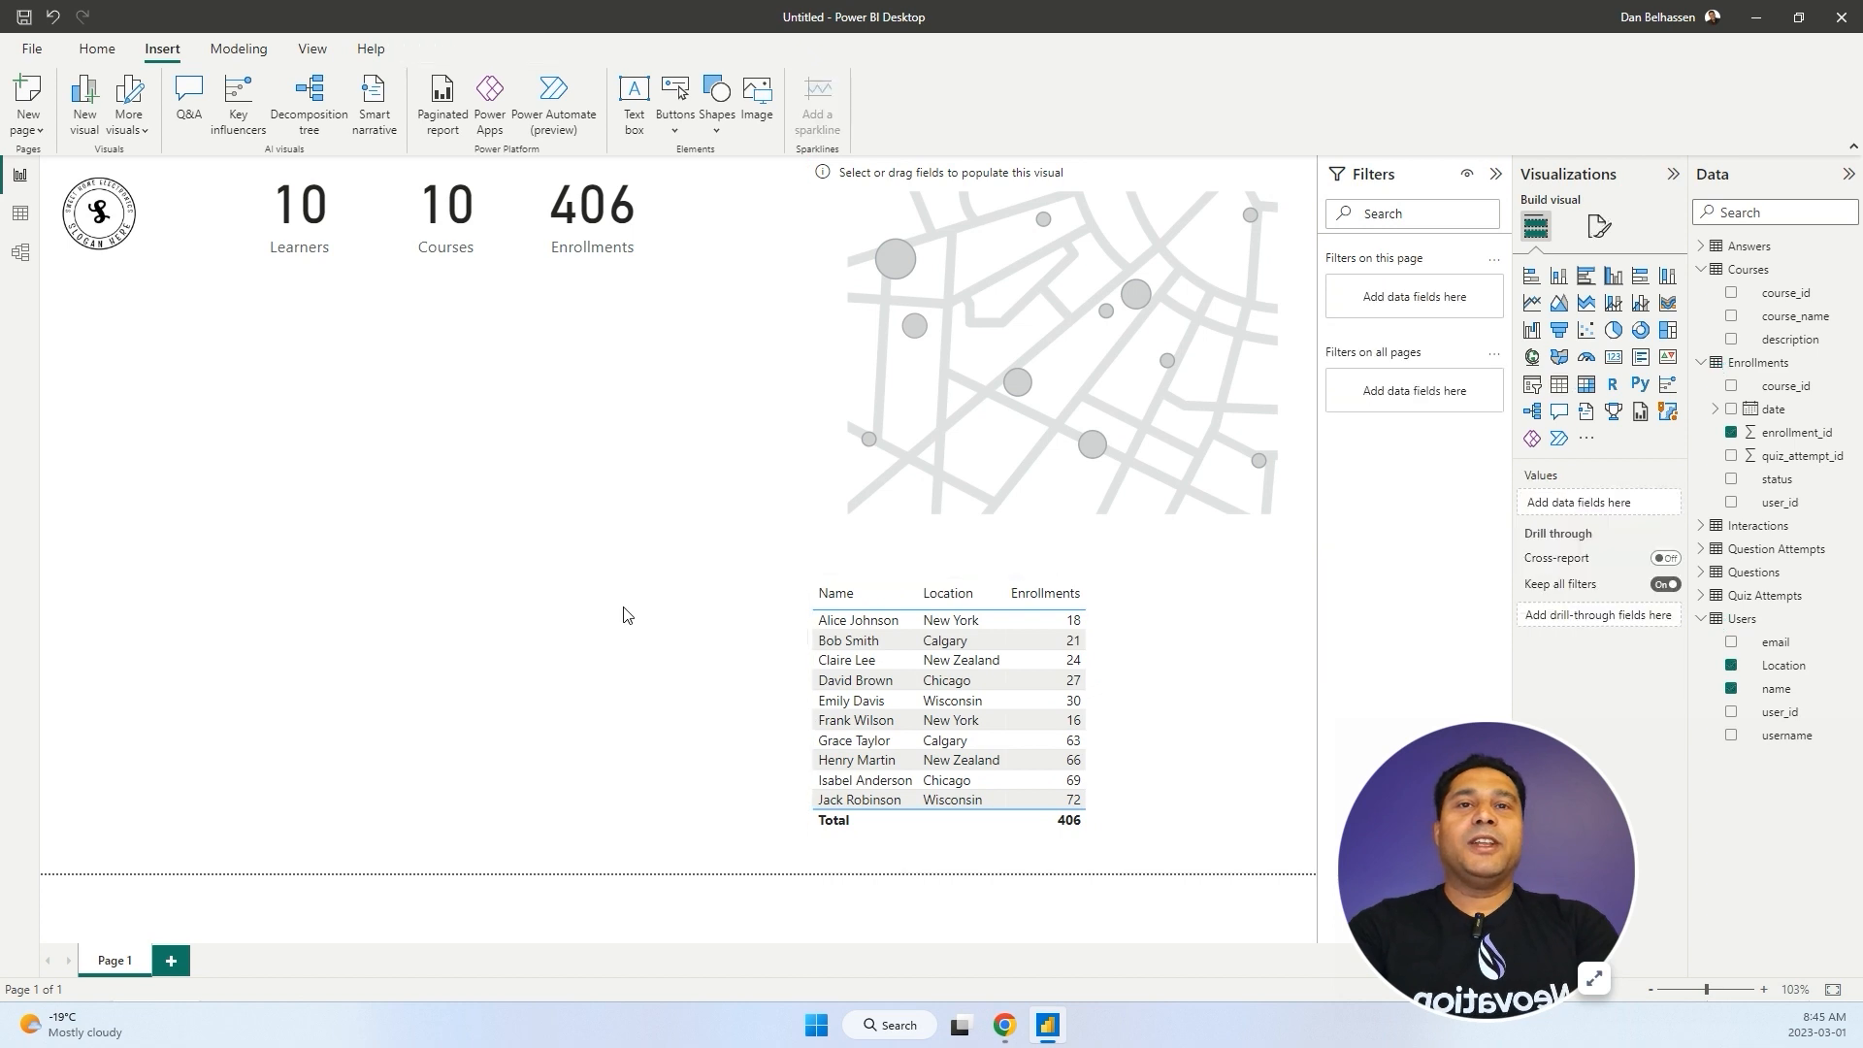
# Assign the Users fields Location as the map's location and name as its legend.
pyautogui.click(1265, 366)
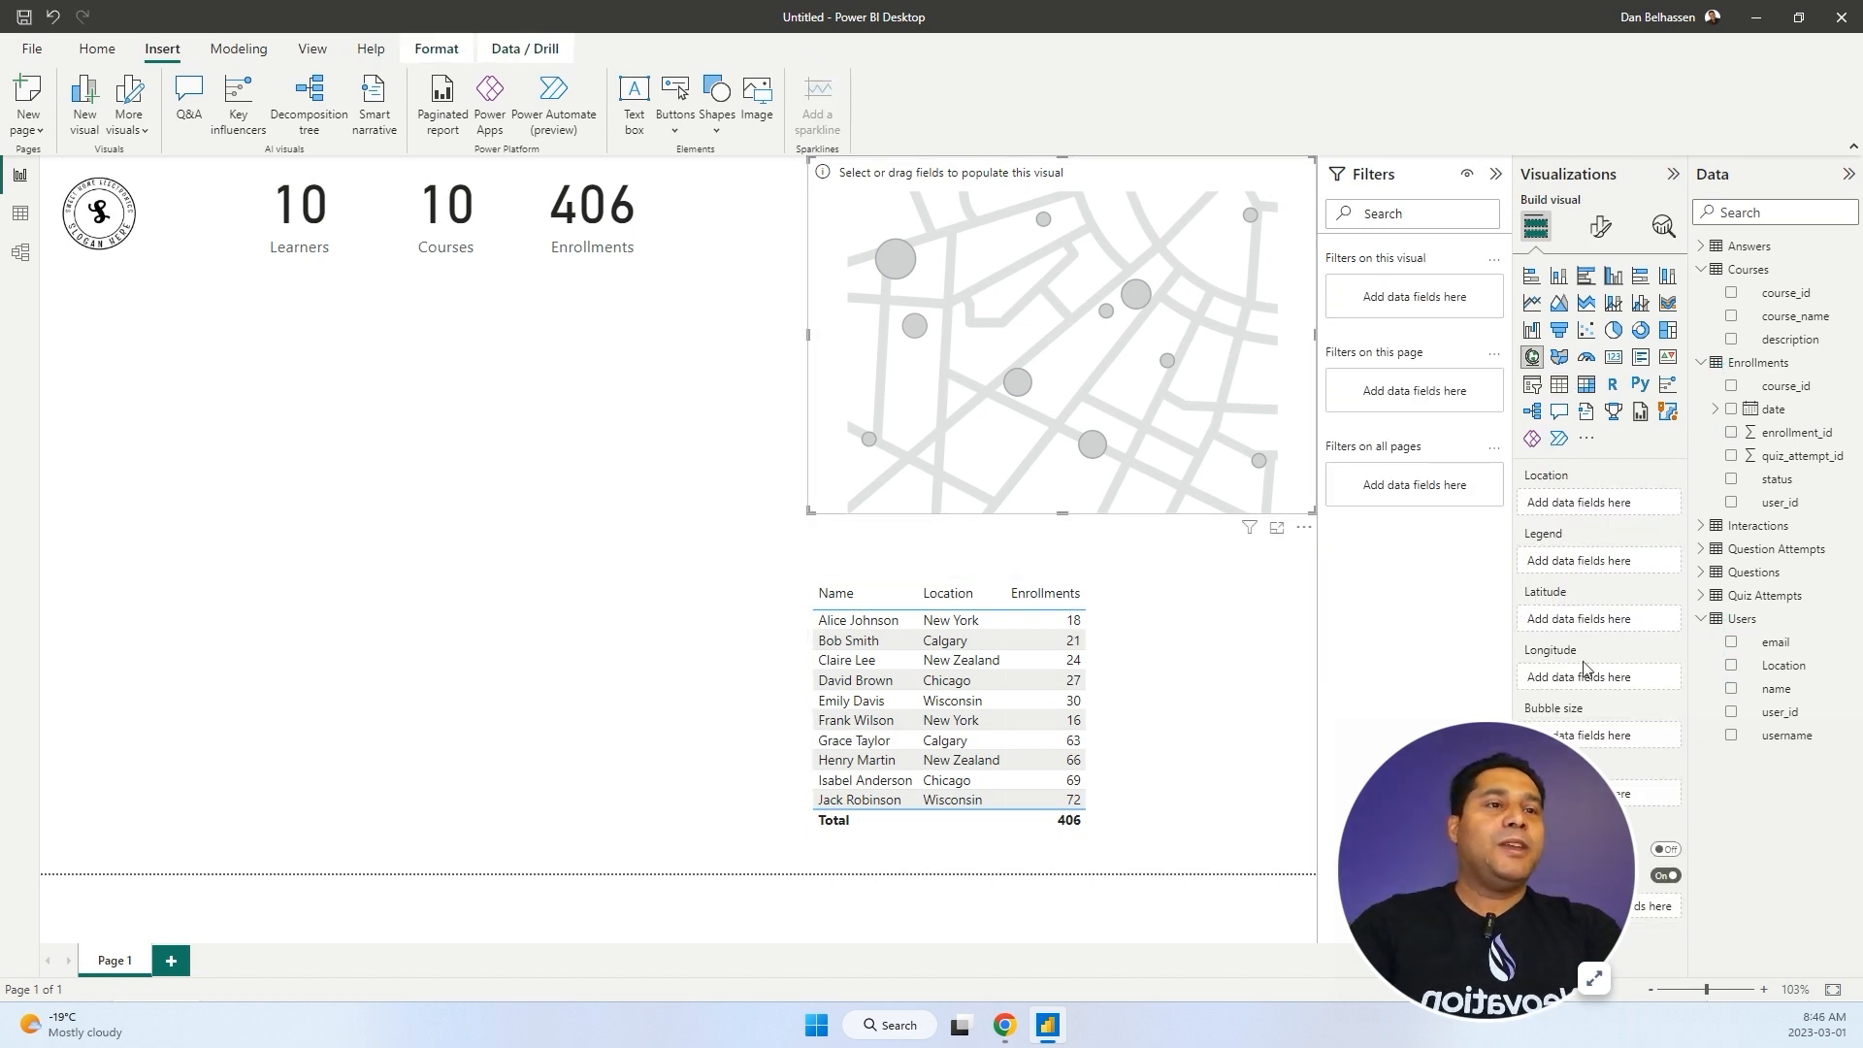
pyautogui.moveTo(1534, 825); pyautogui.dragTo(279, 796)
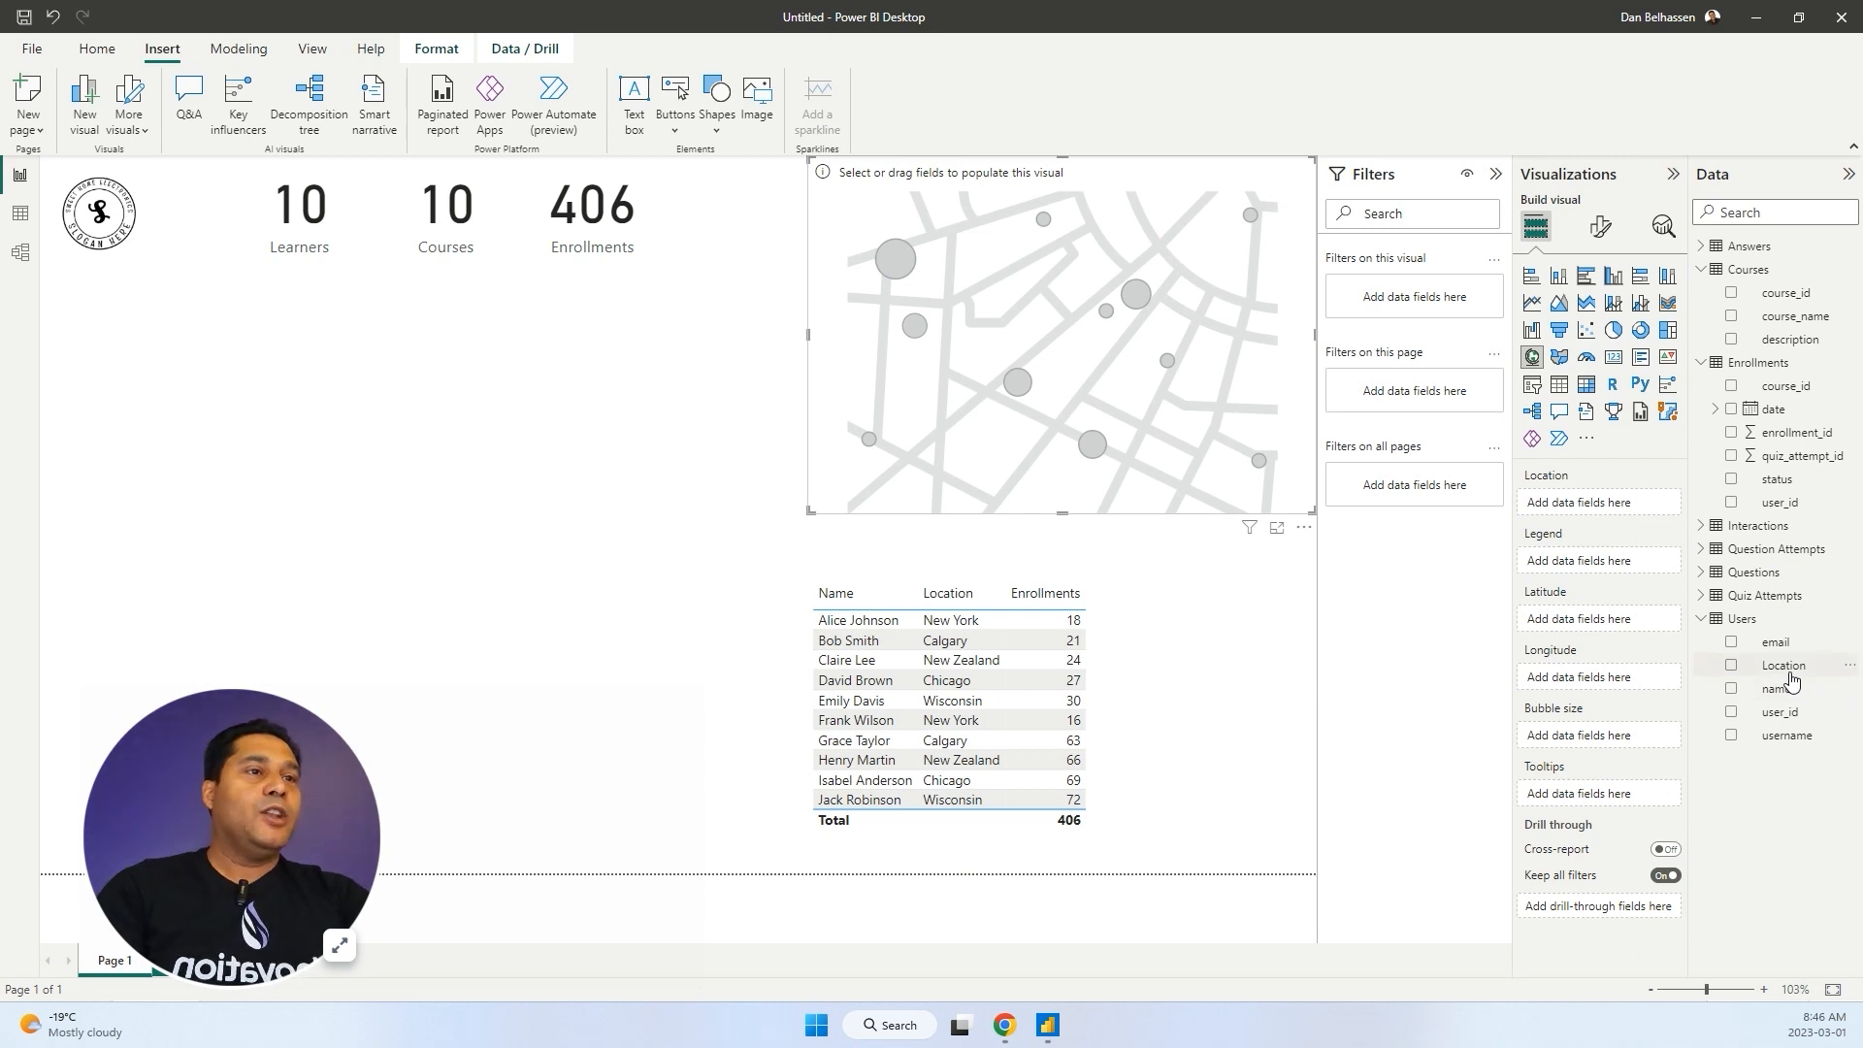
pyautogui.moveTo(1790, 677); pyautogui.dragTo(1621, 512)
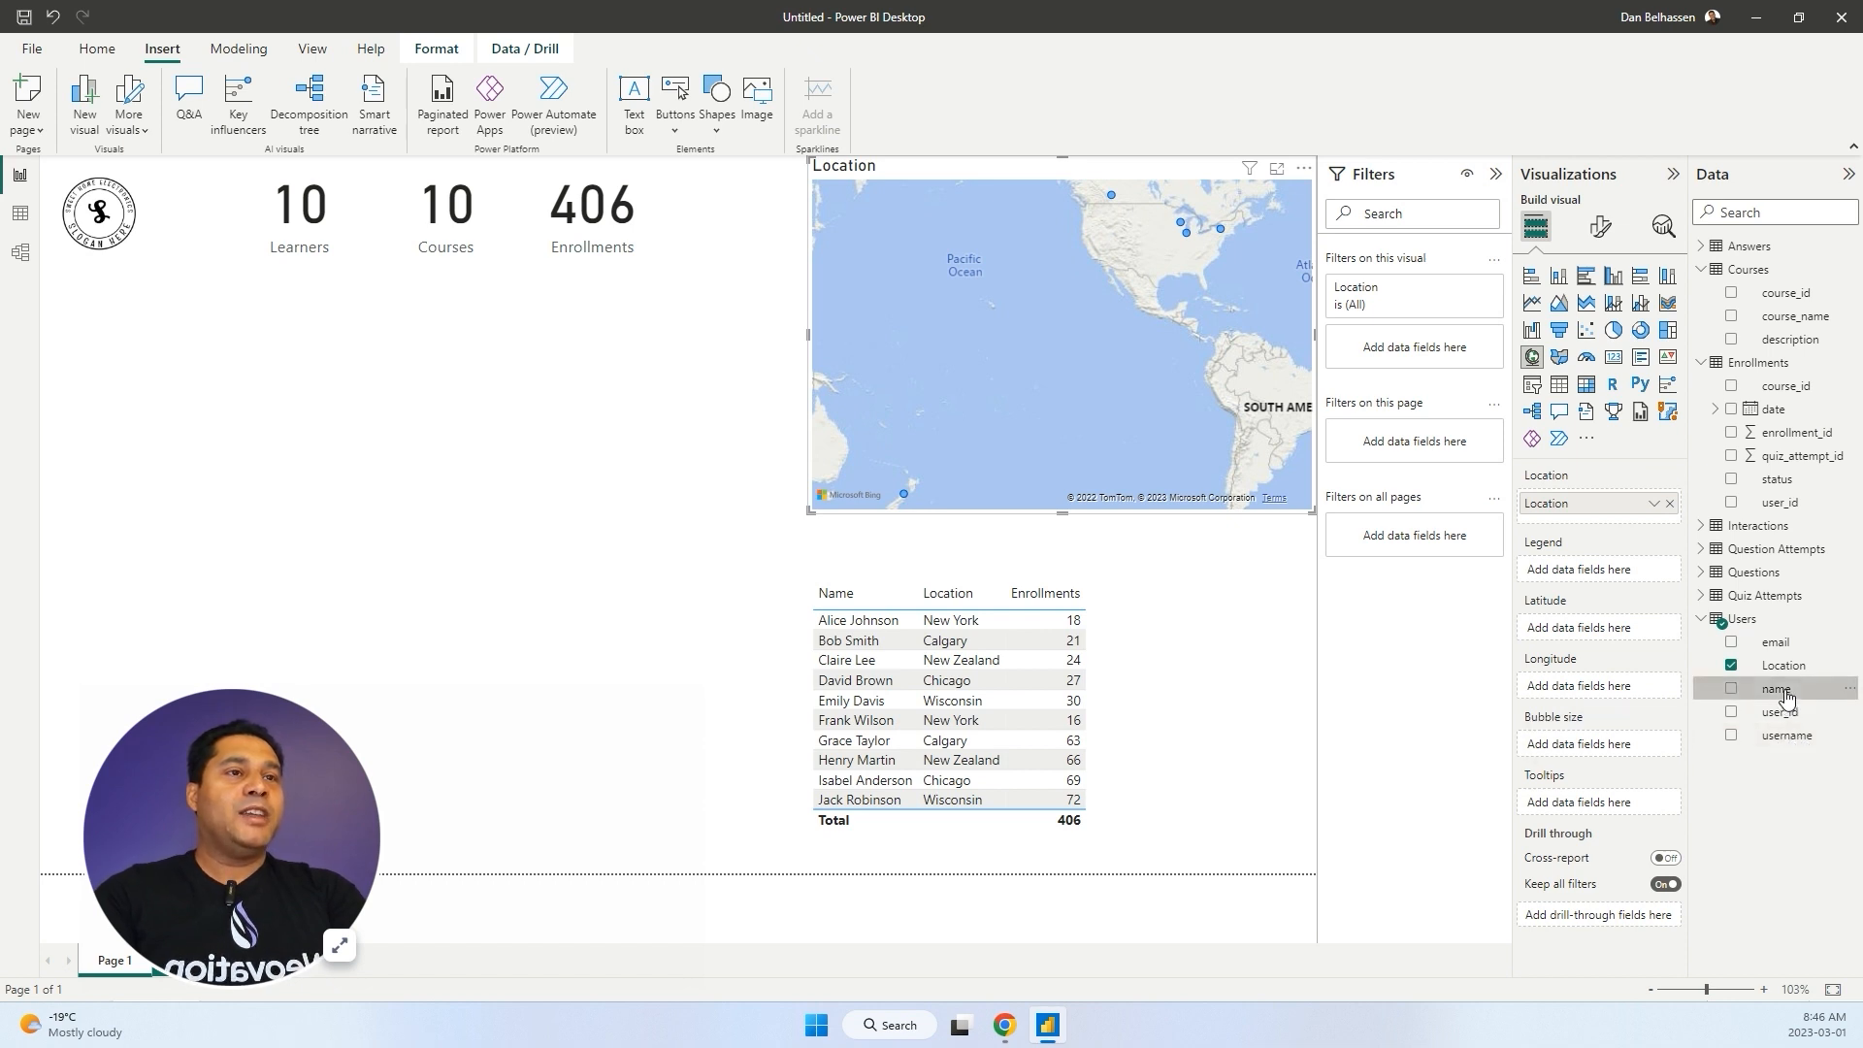
pyautogui.moveTo(1771, 688); pyautogui.dragTo(1618, 577)
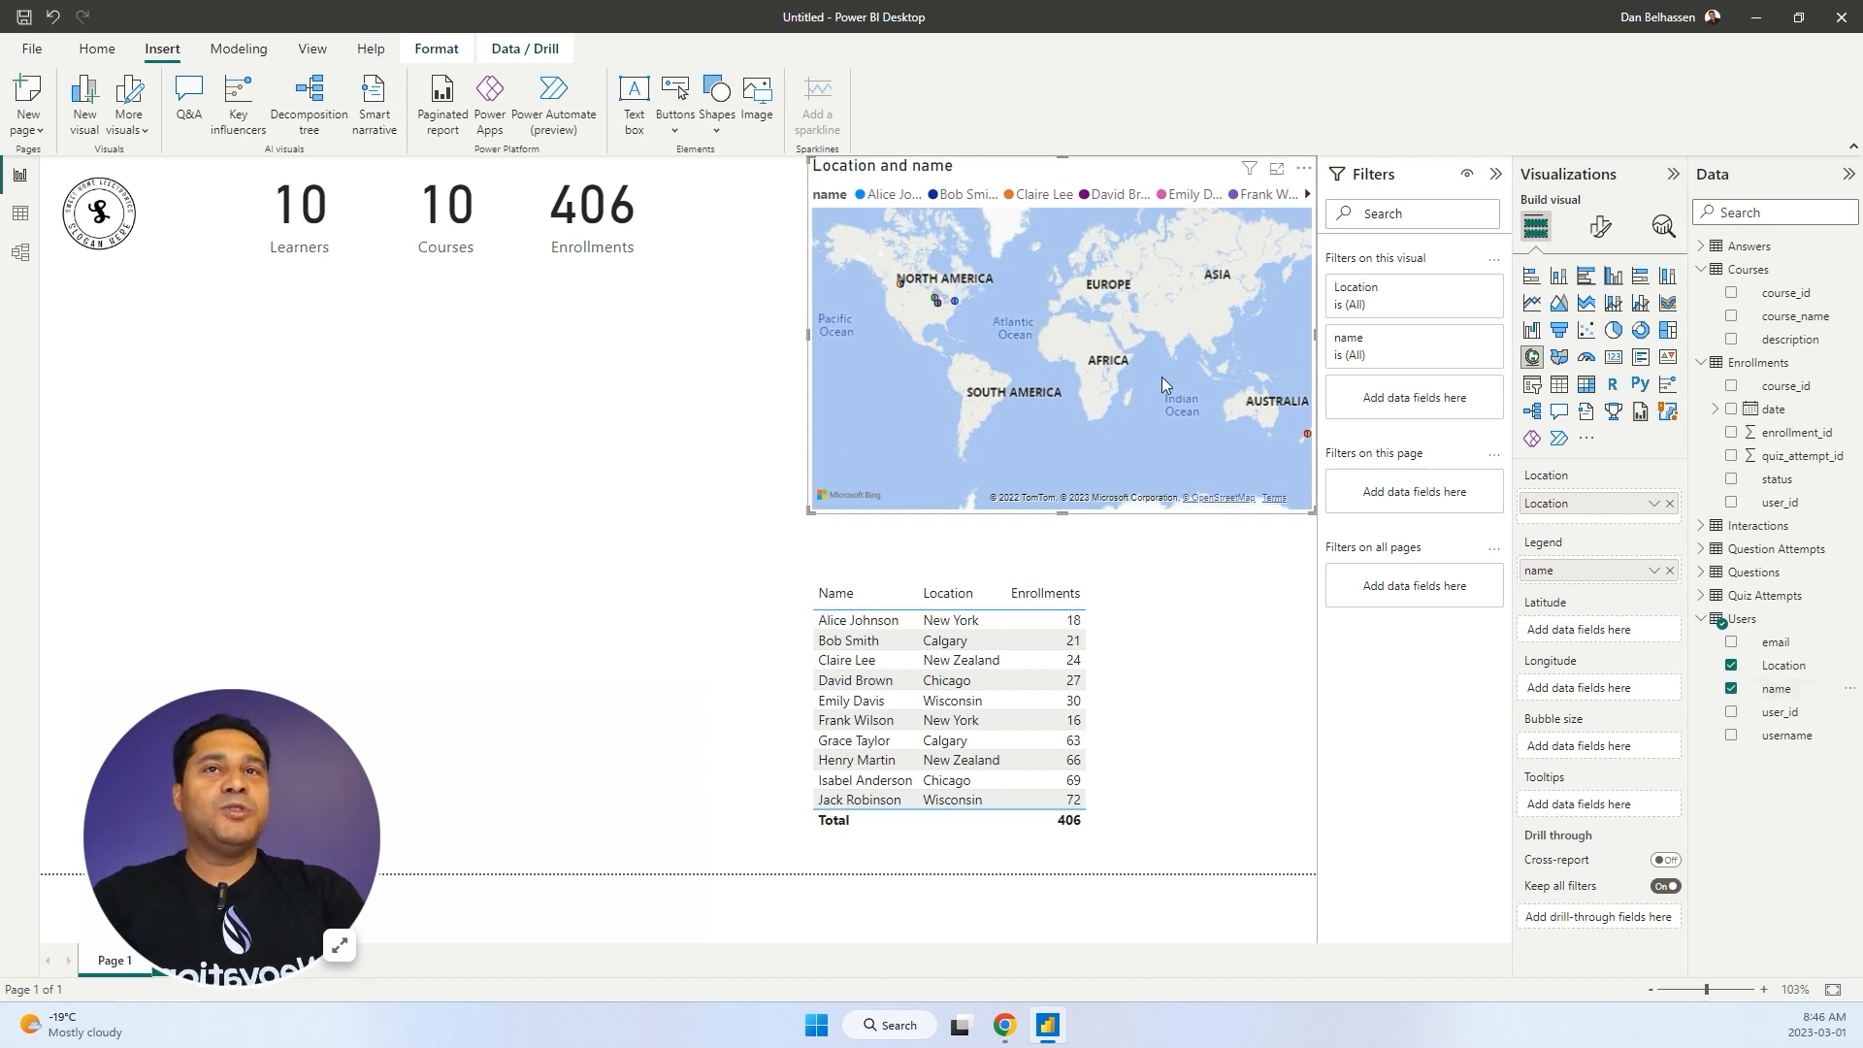
# Zoom the map in on the northern United States and inspect the details of a learner location point.
pyautogui.scroll(4, 923, 305)
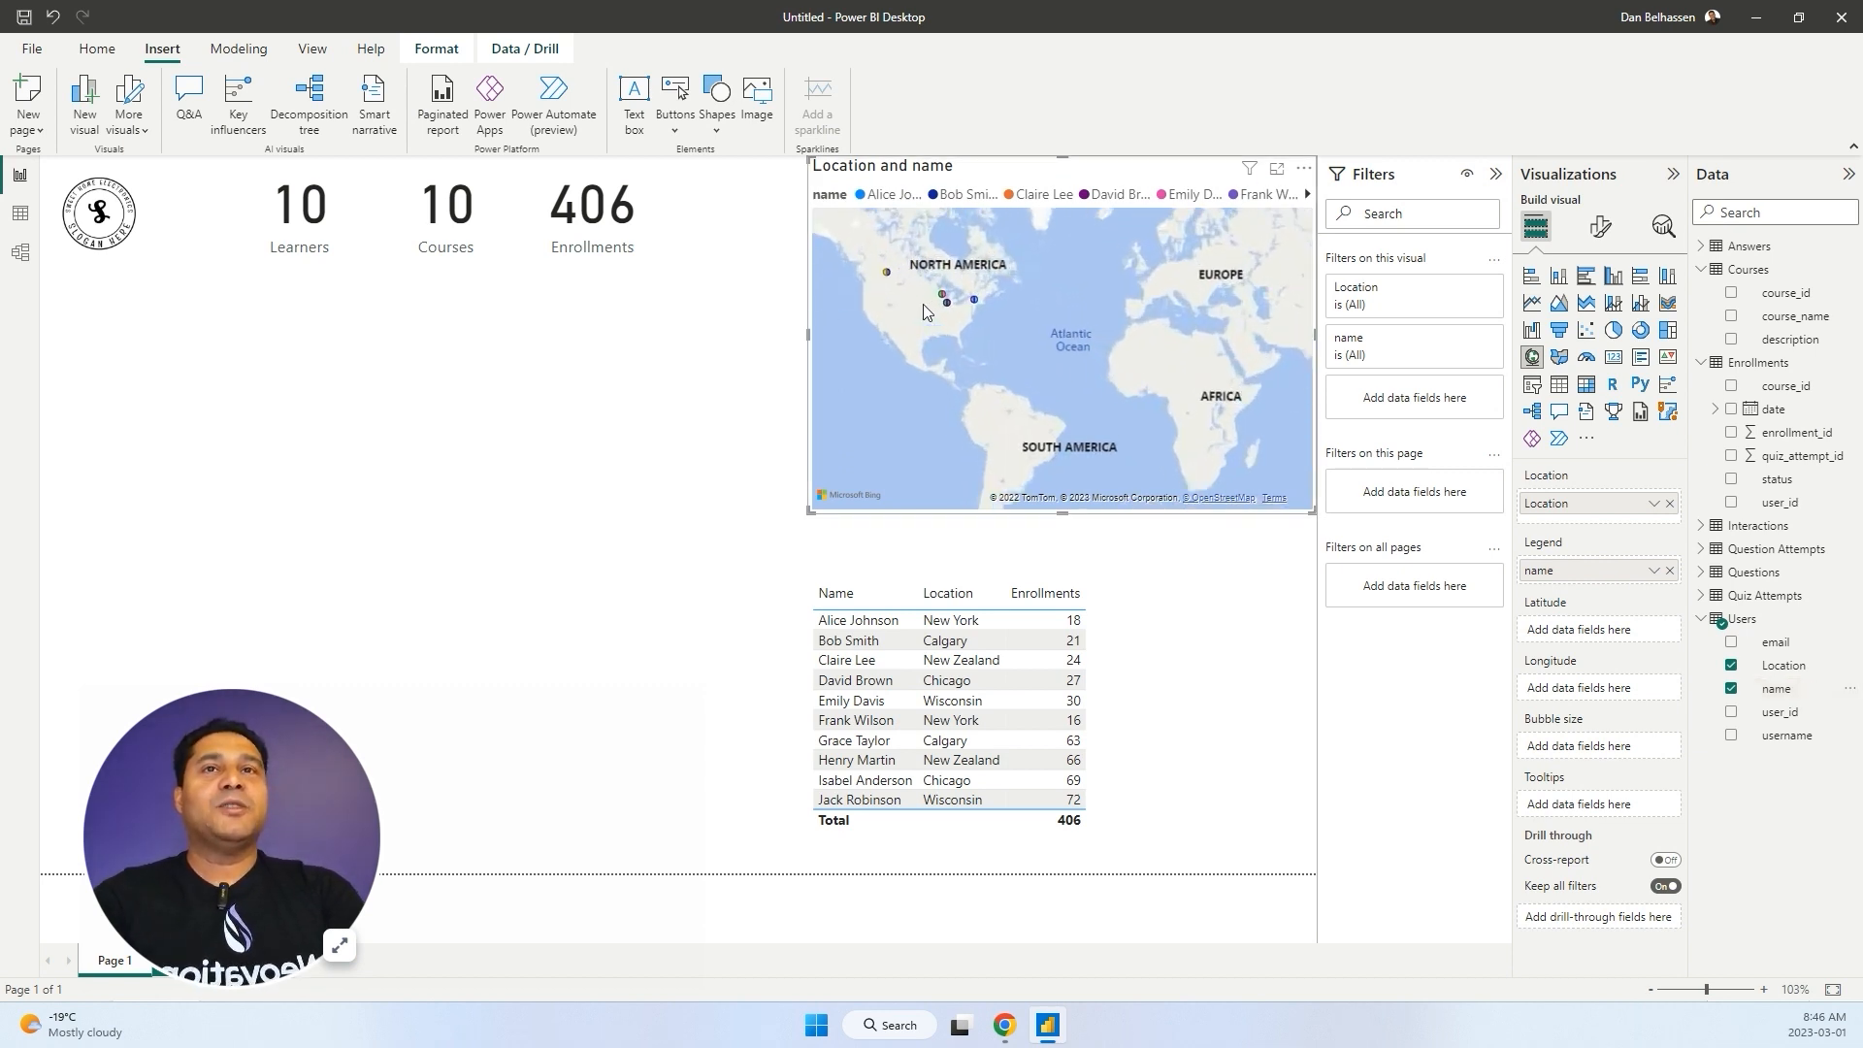
pyautogui.moveTo(1063, 322); pyautogui.dragTo(1104, 411)
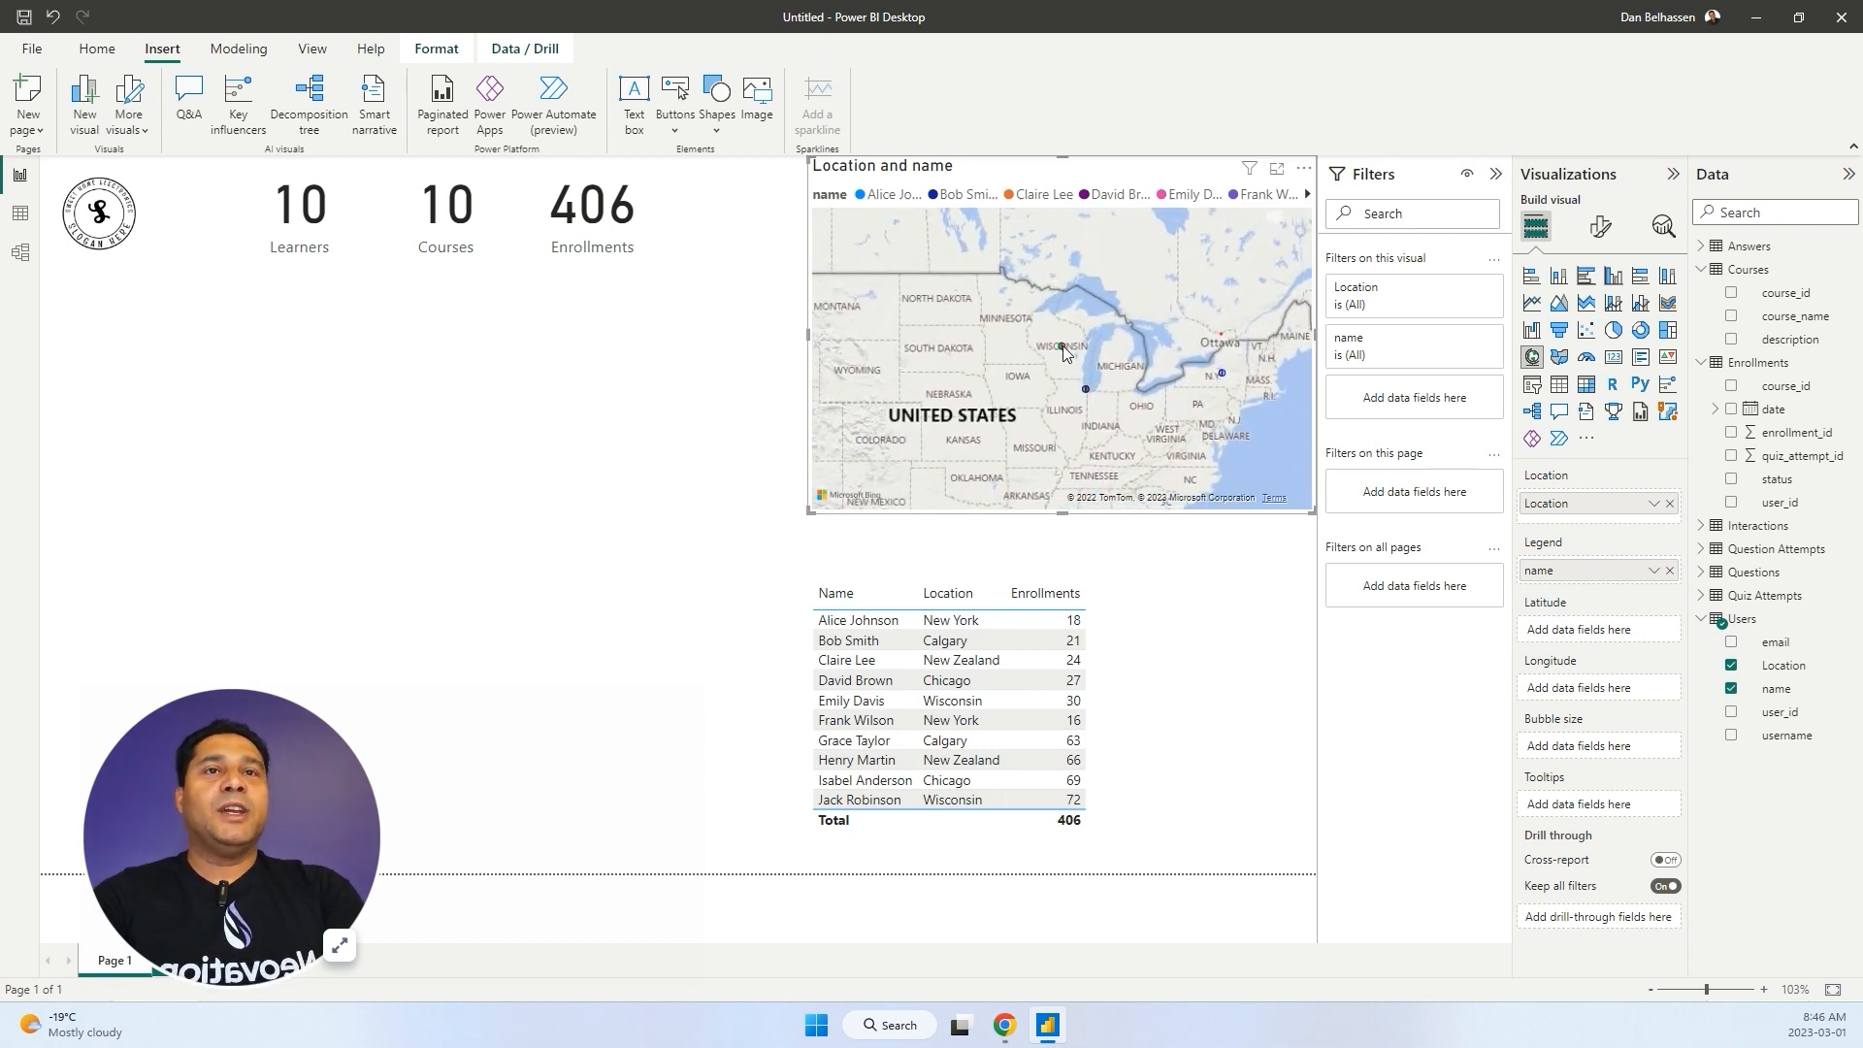
pyautogui.moveTo(1087, 390)
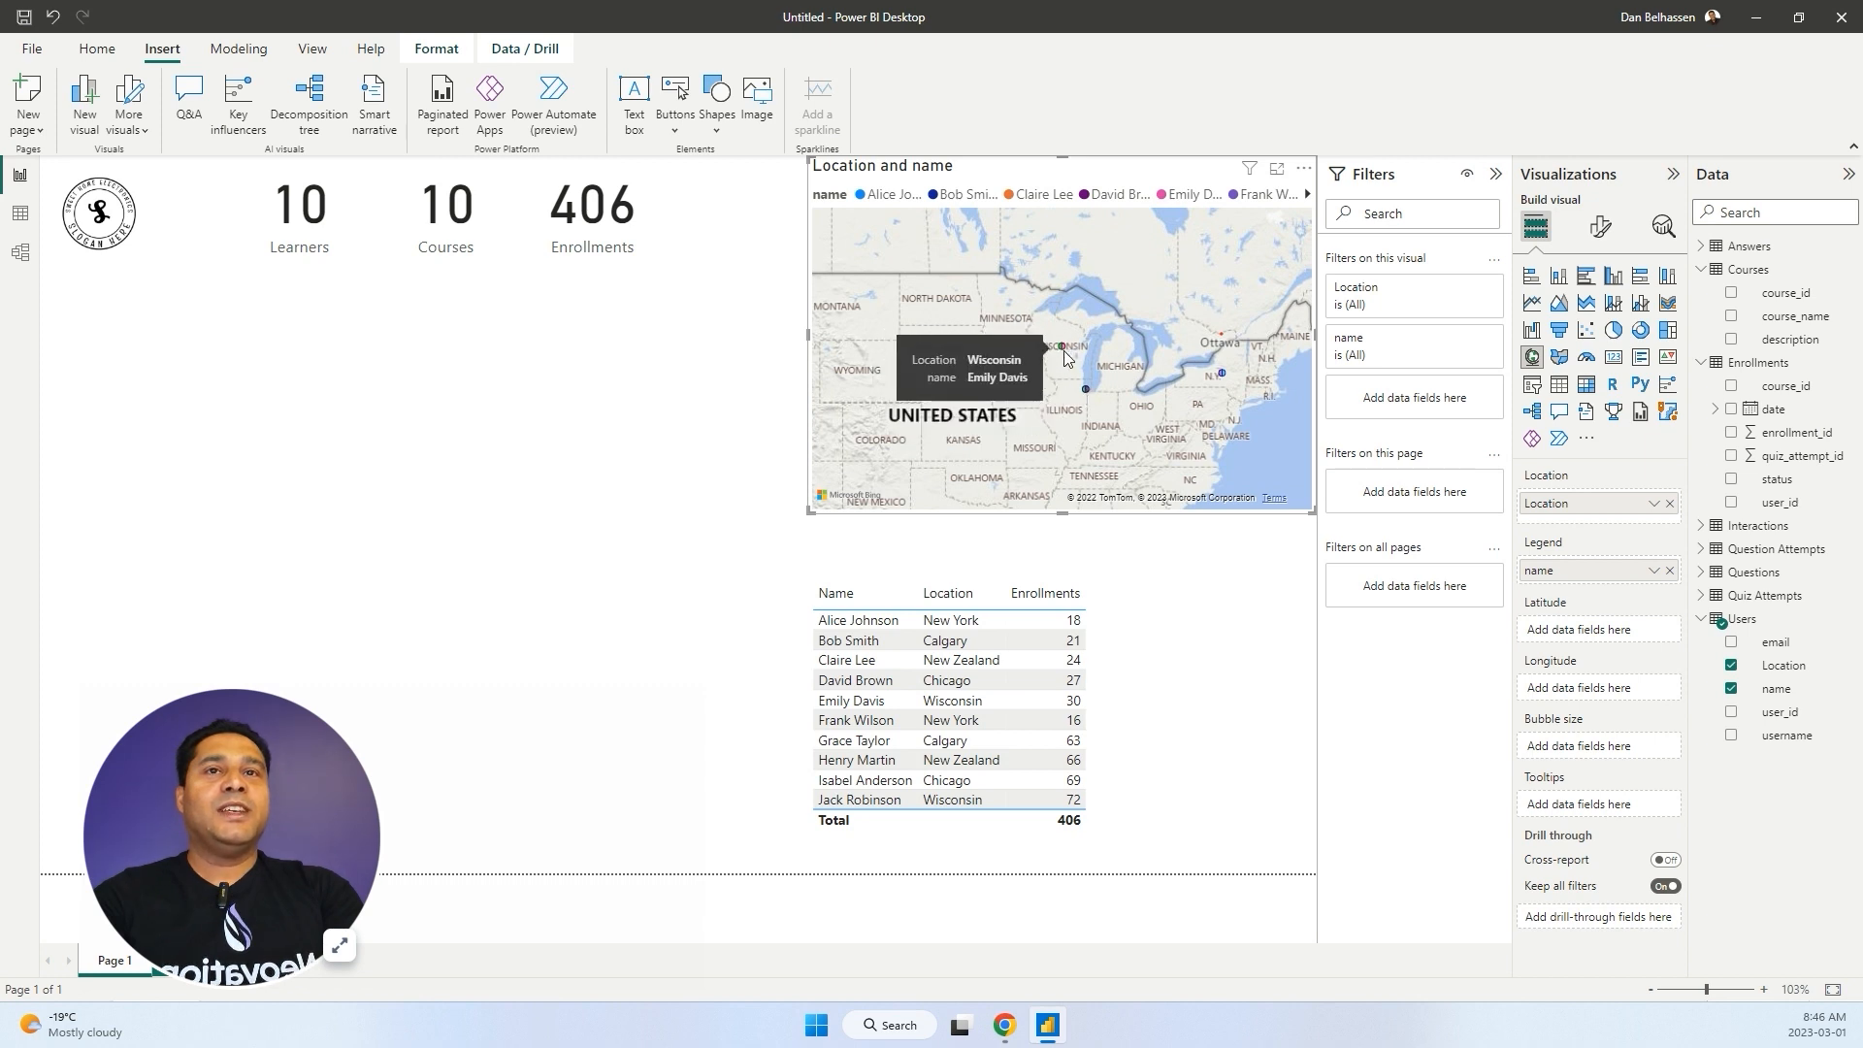
# Cross-filter the report by the New Zealand learner with 24 enrollments and inspect that learner's location on the map.
pyautogui.scroll(3, 1065, 353)
pyautogui.scroll(-3, 1075, 349)
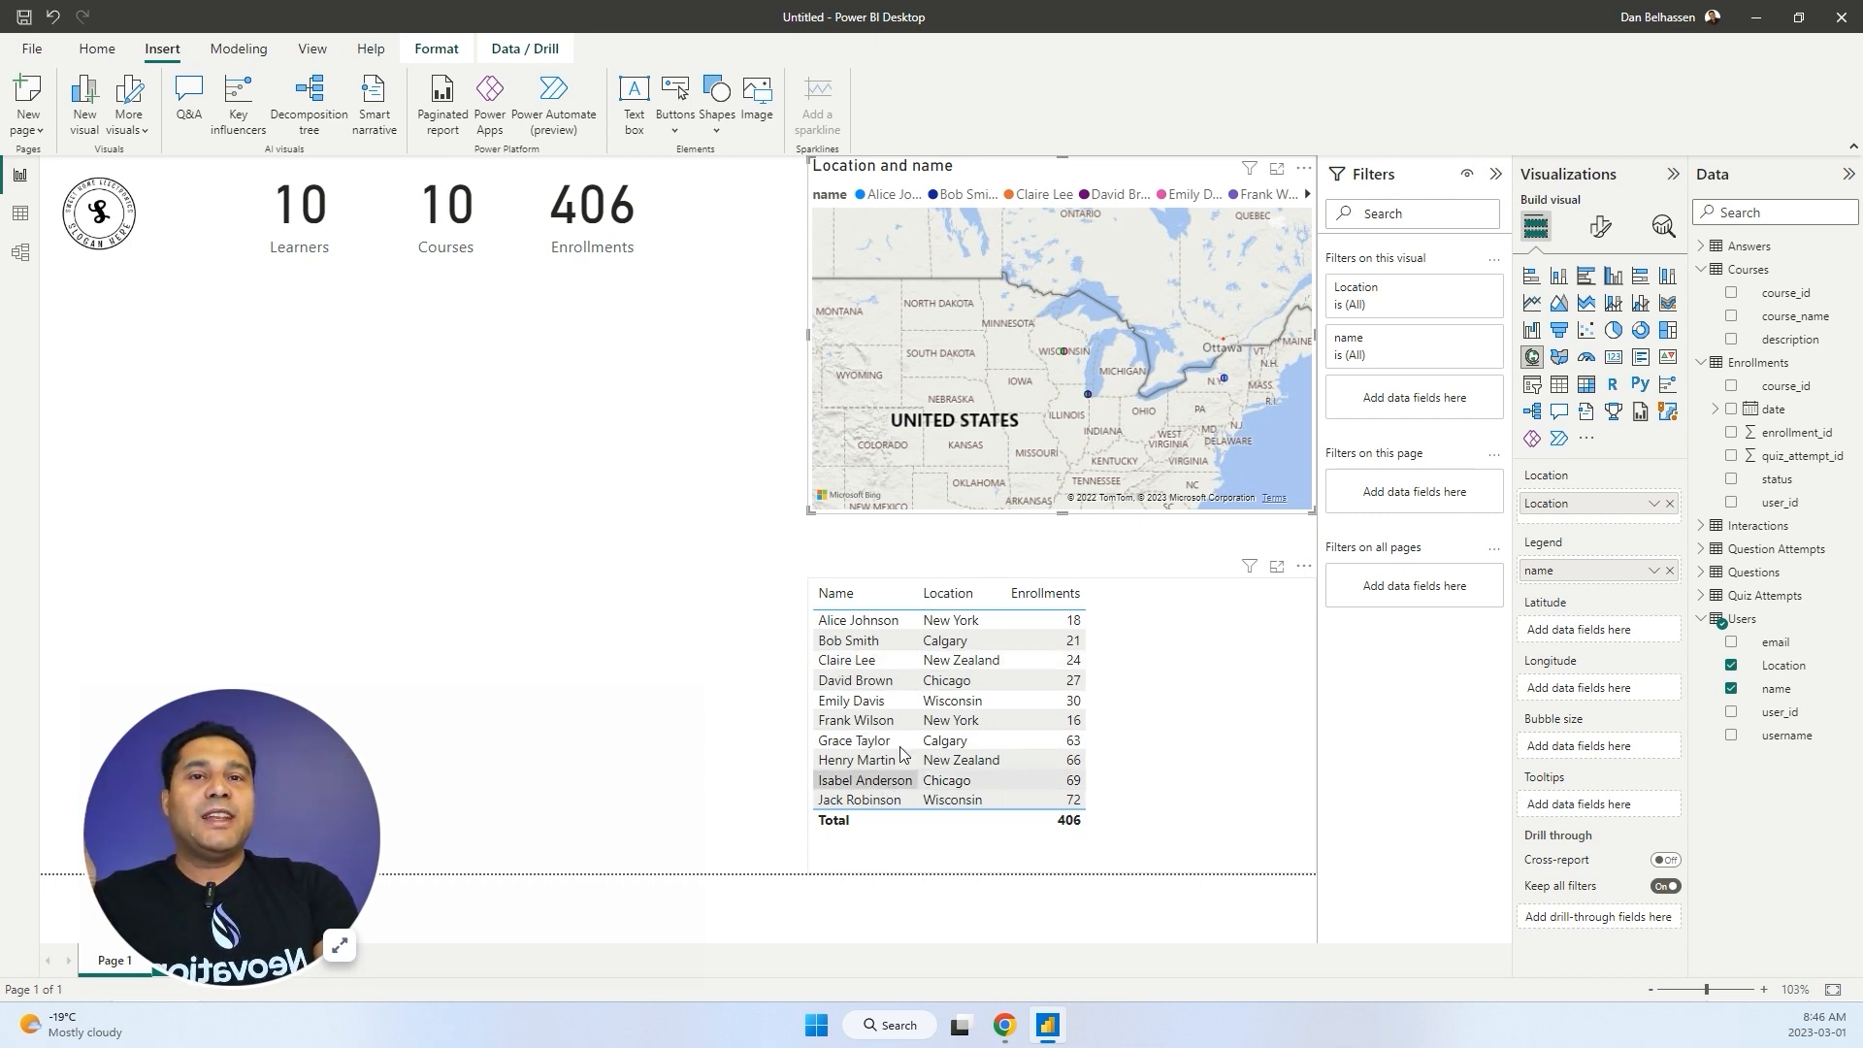
pyautogui.click(895, 663)
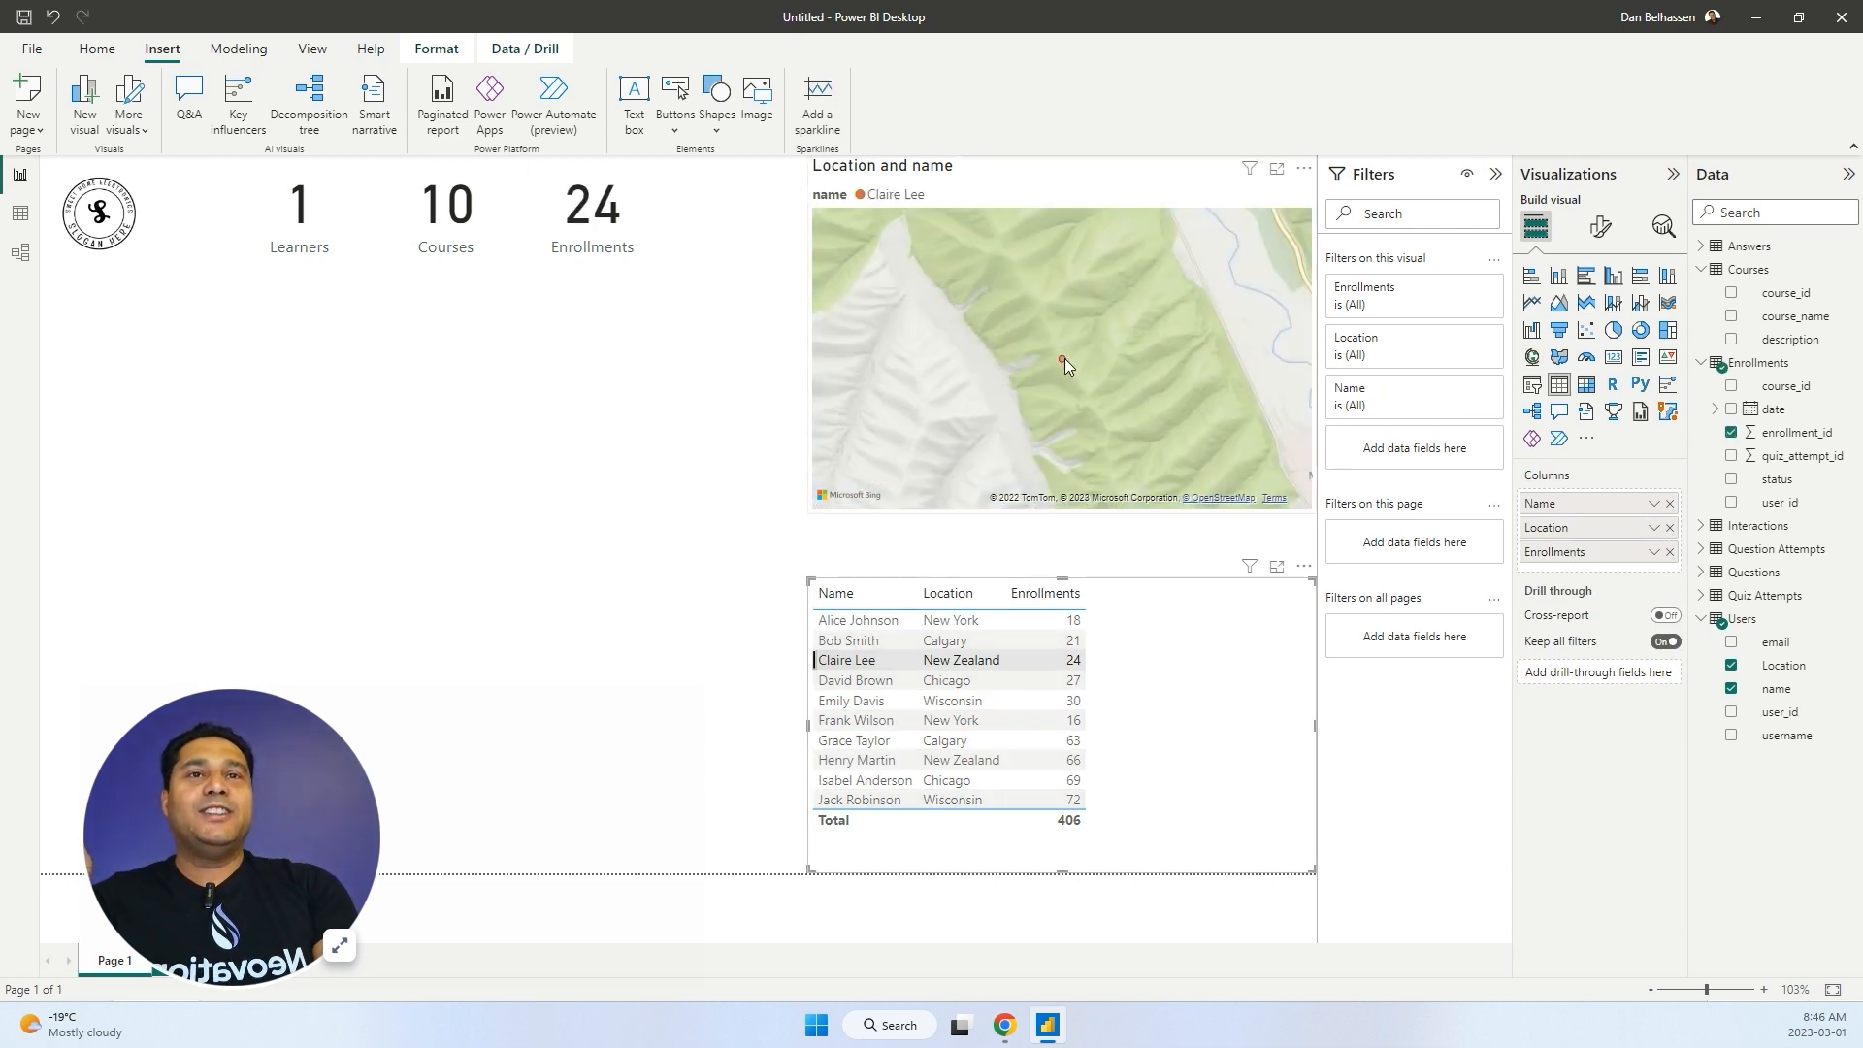
pyautogui.moveTo(1064, 358)
pyautogui.scroll(-3, 1065, 359)
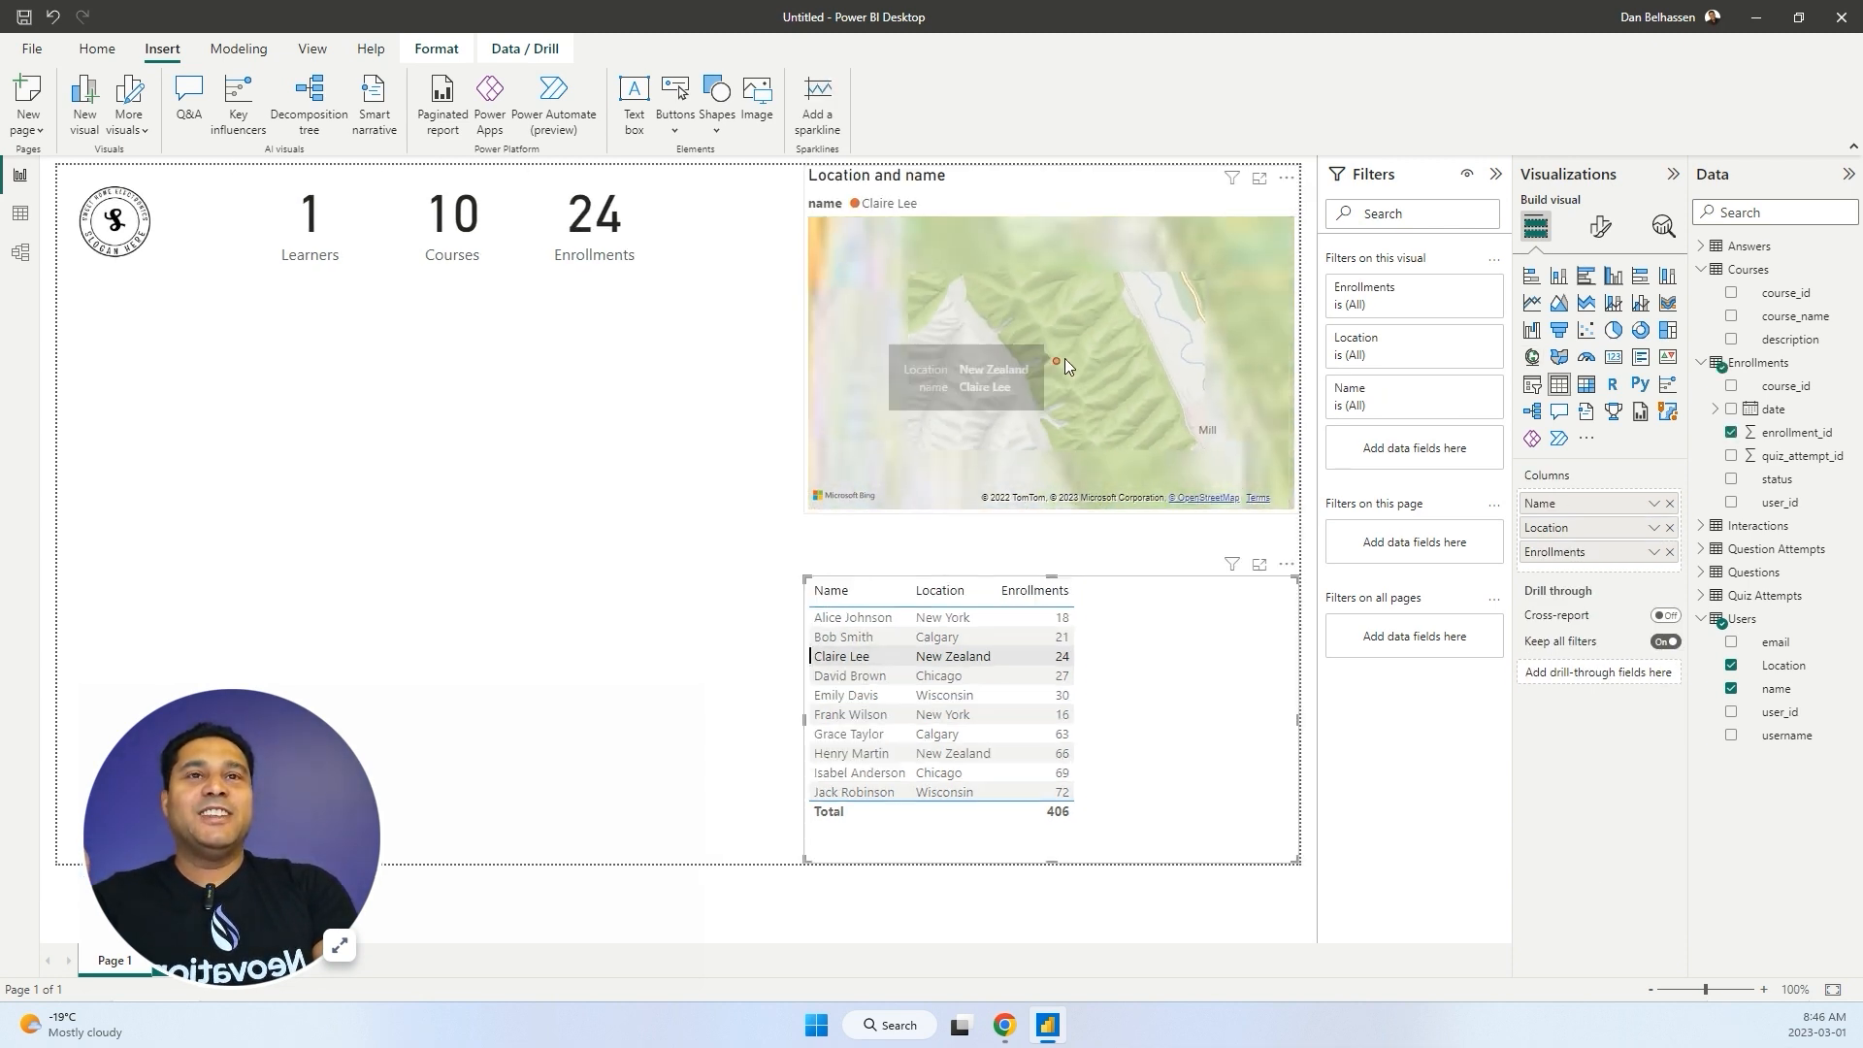
pyautogui.scroll(-3, 1064, 358)
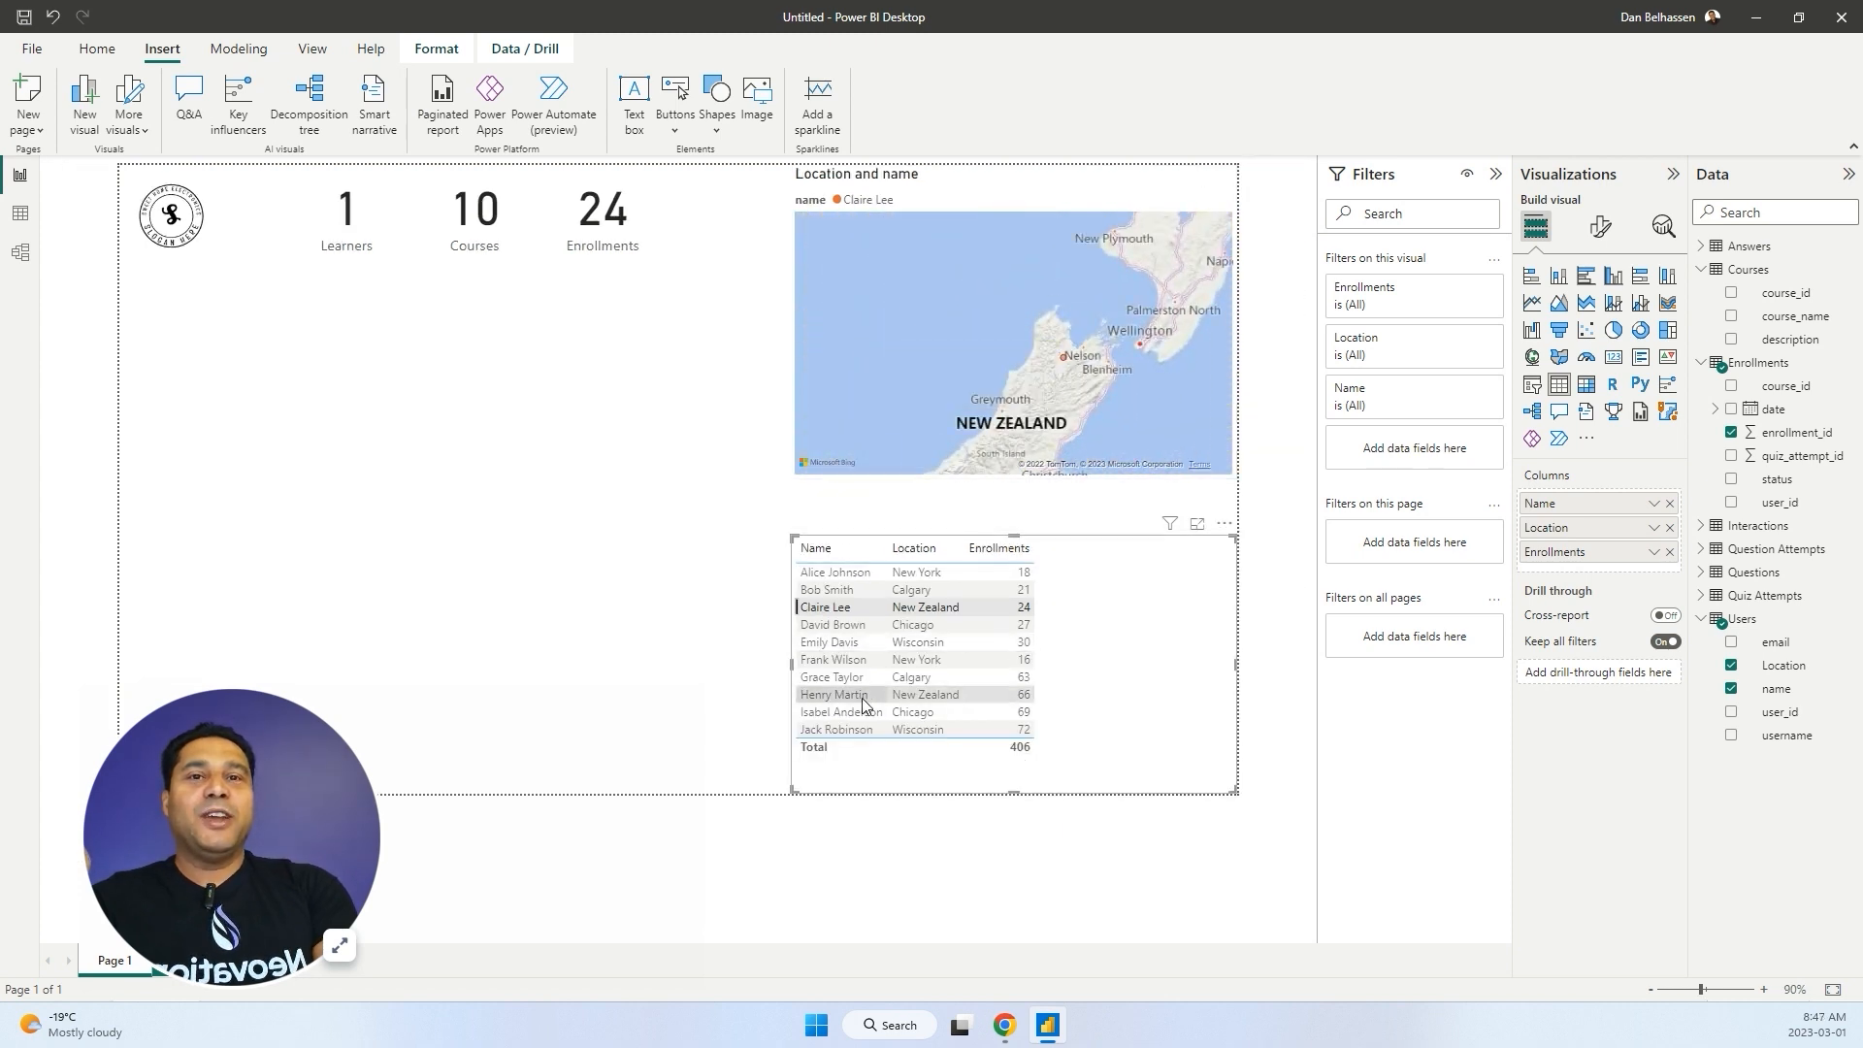
# Cross-filter the report by the New York learner with 16 enrollments, view the location on the map, and clear the selection.
pyautogui.click(837, 666)
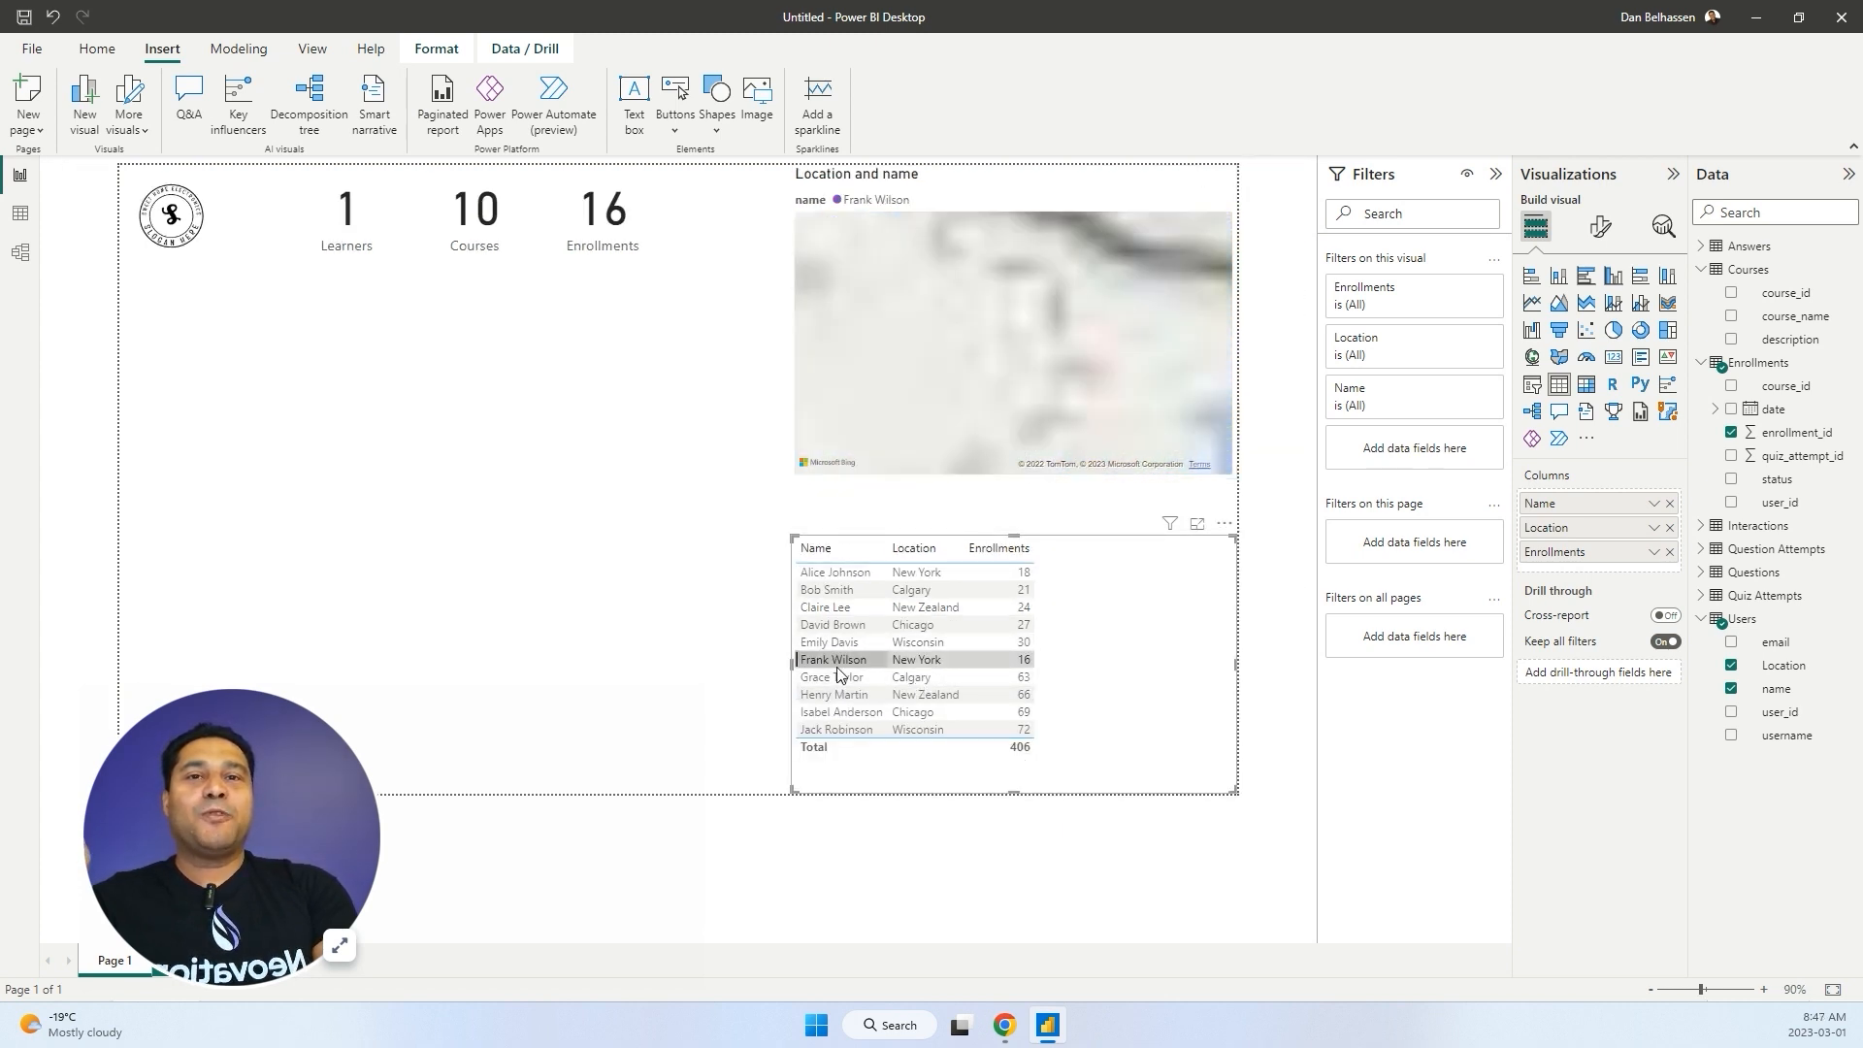
pyautogui.scroll(-3, 1017, 411)
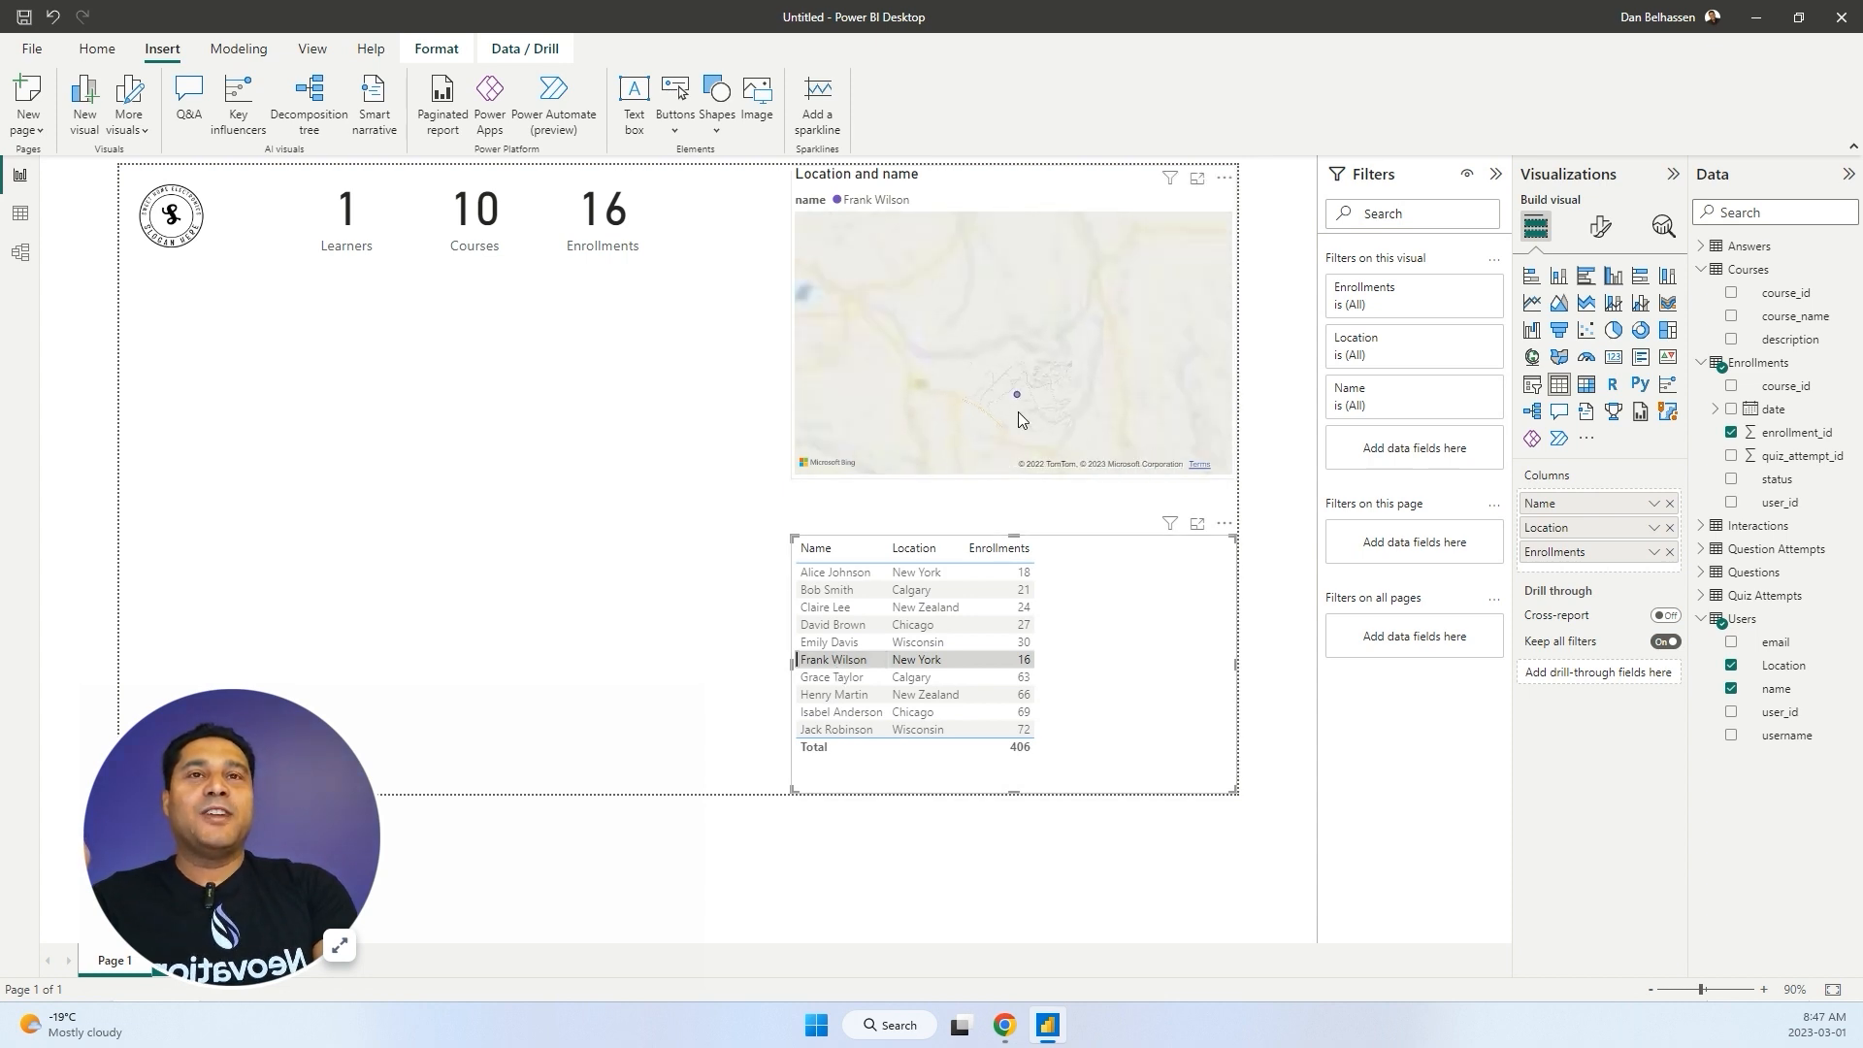
pyautogui.scroll(-3, 1018, 413)
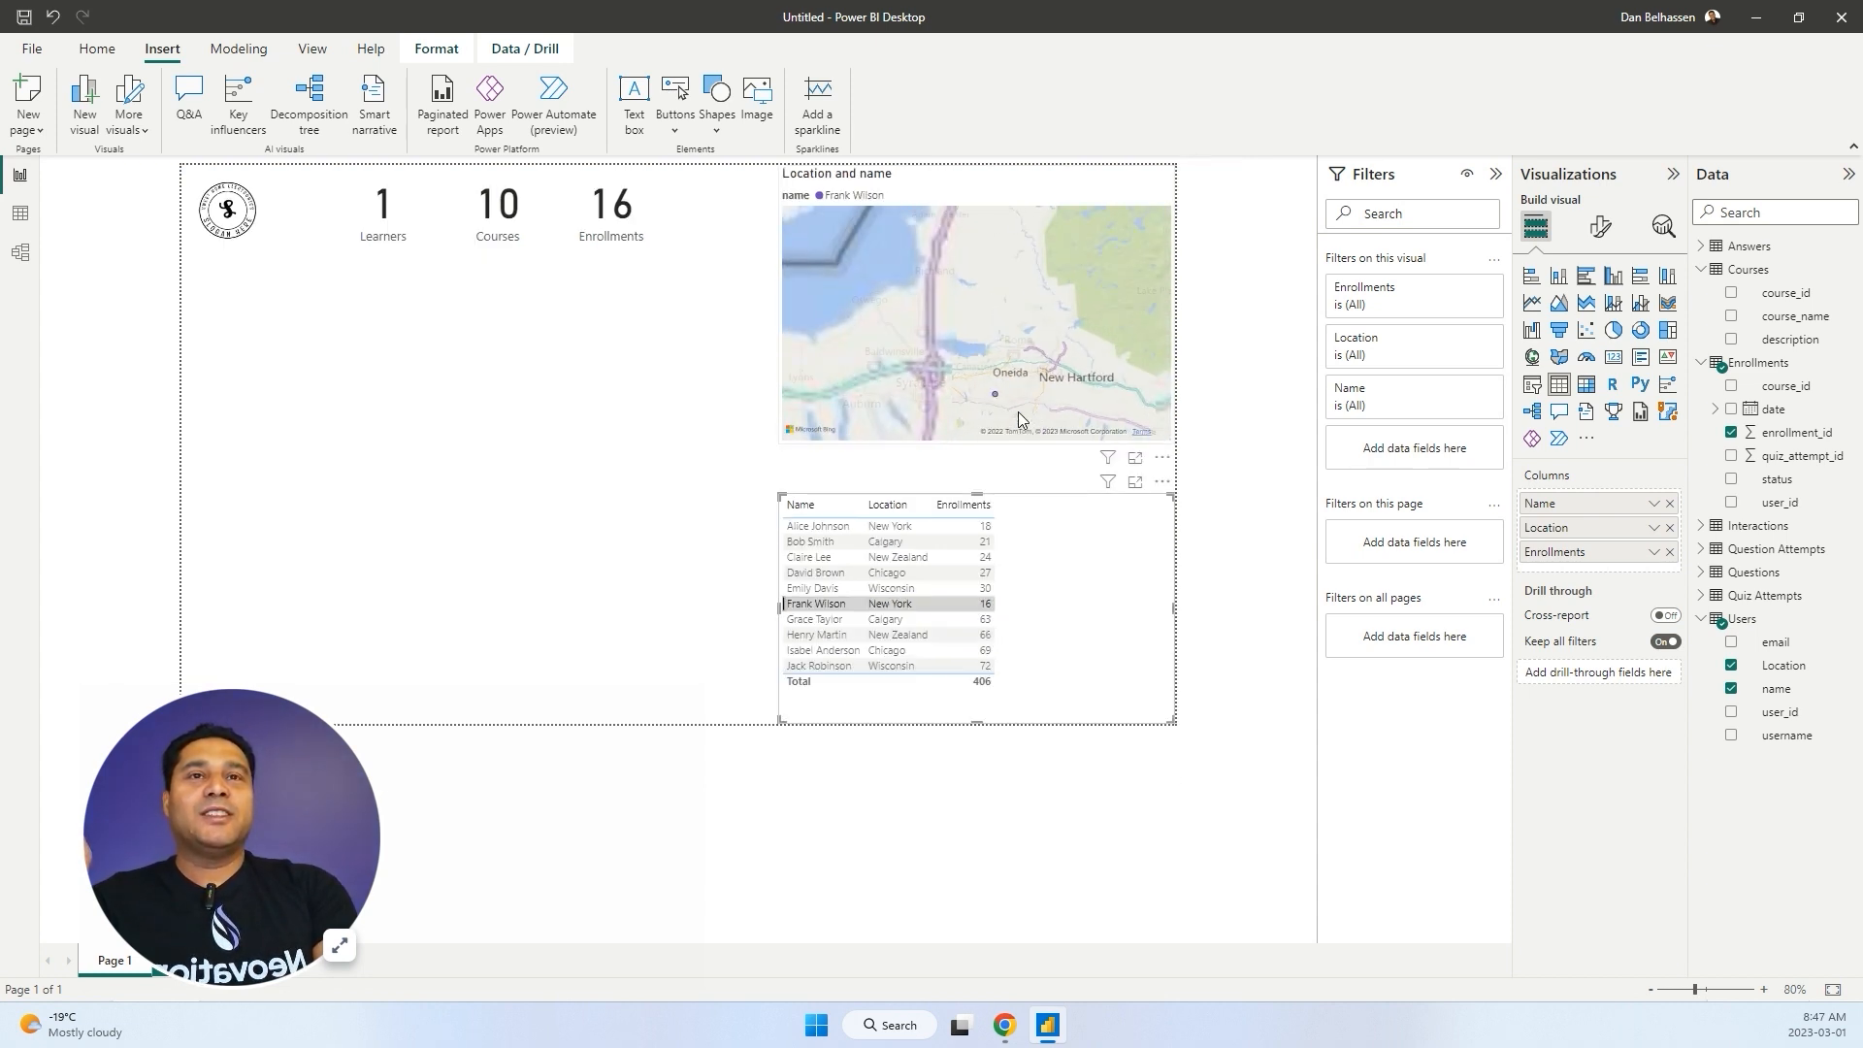
pyautogui.click(1052, 602)
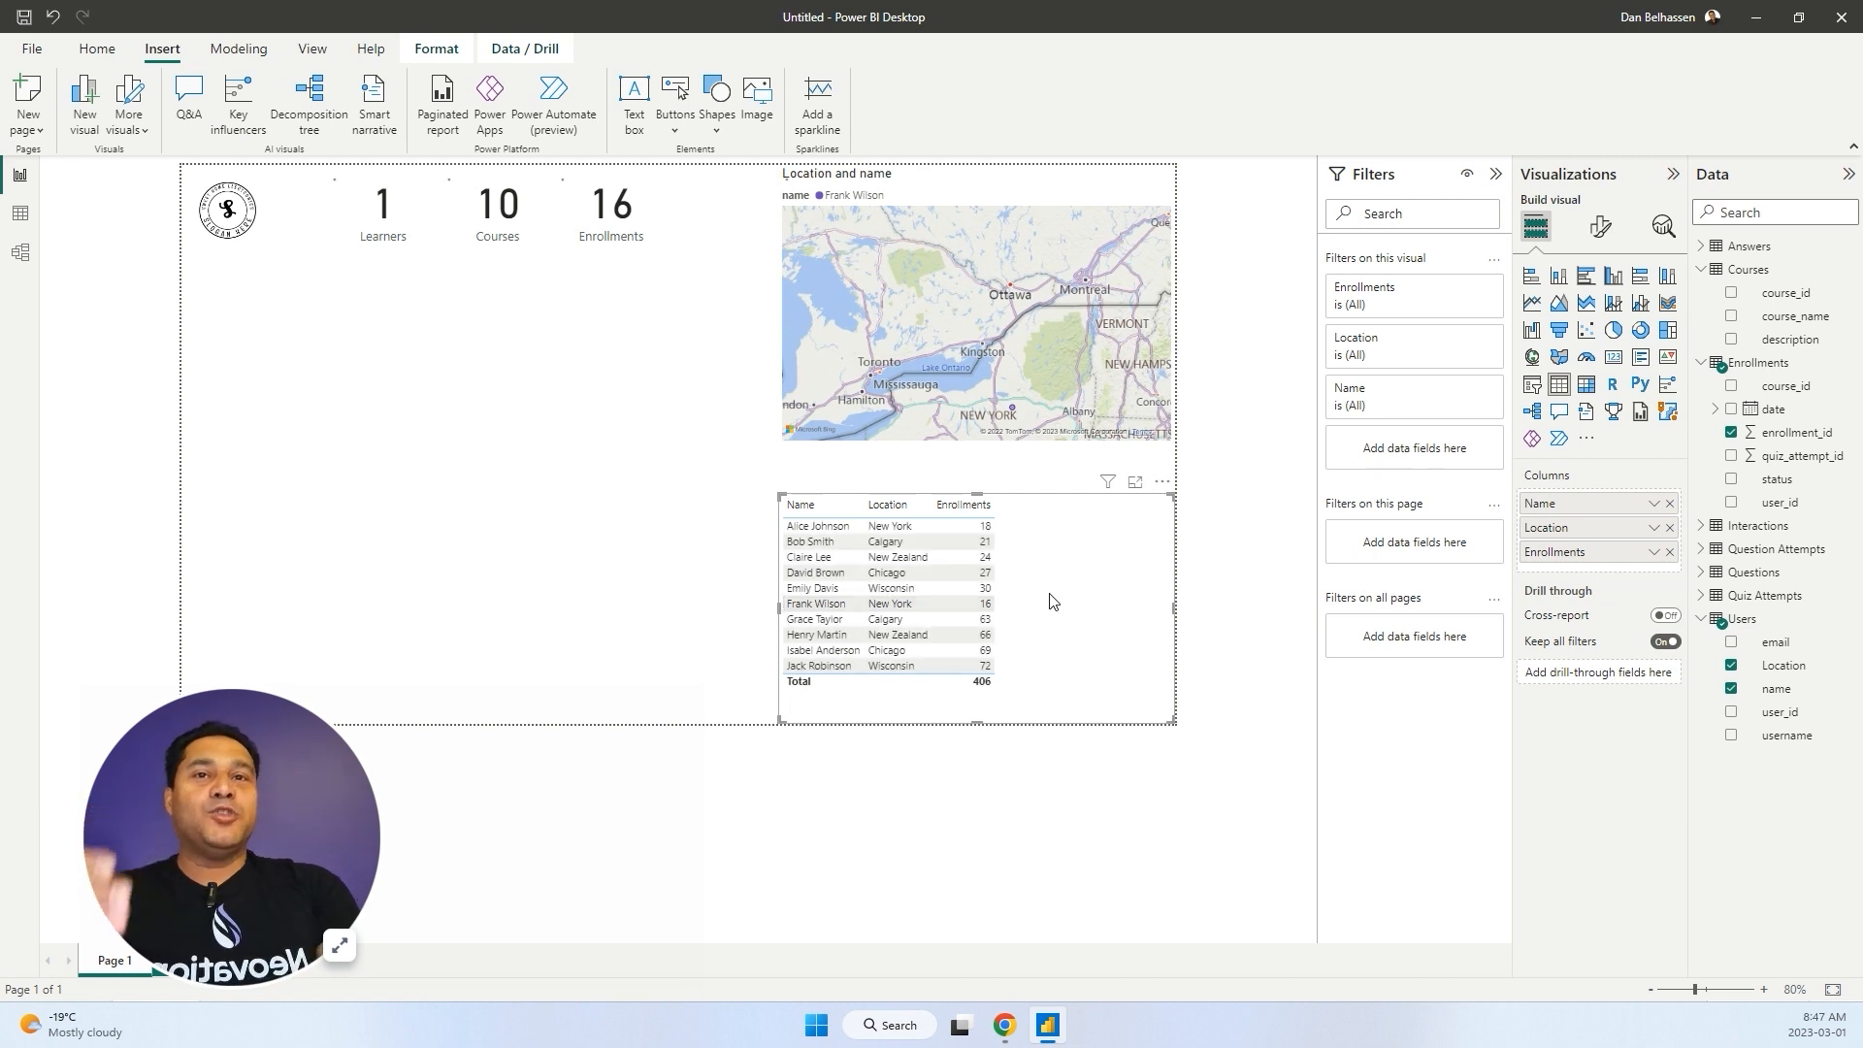
# Use enrollment_id from Enrollments as the map's bubble size and rename that value Enrollments.
pyautogui.click(1137, 399)
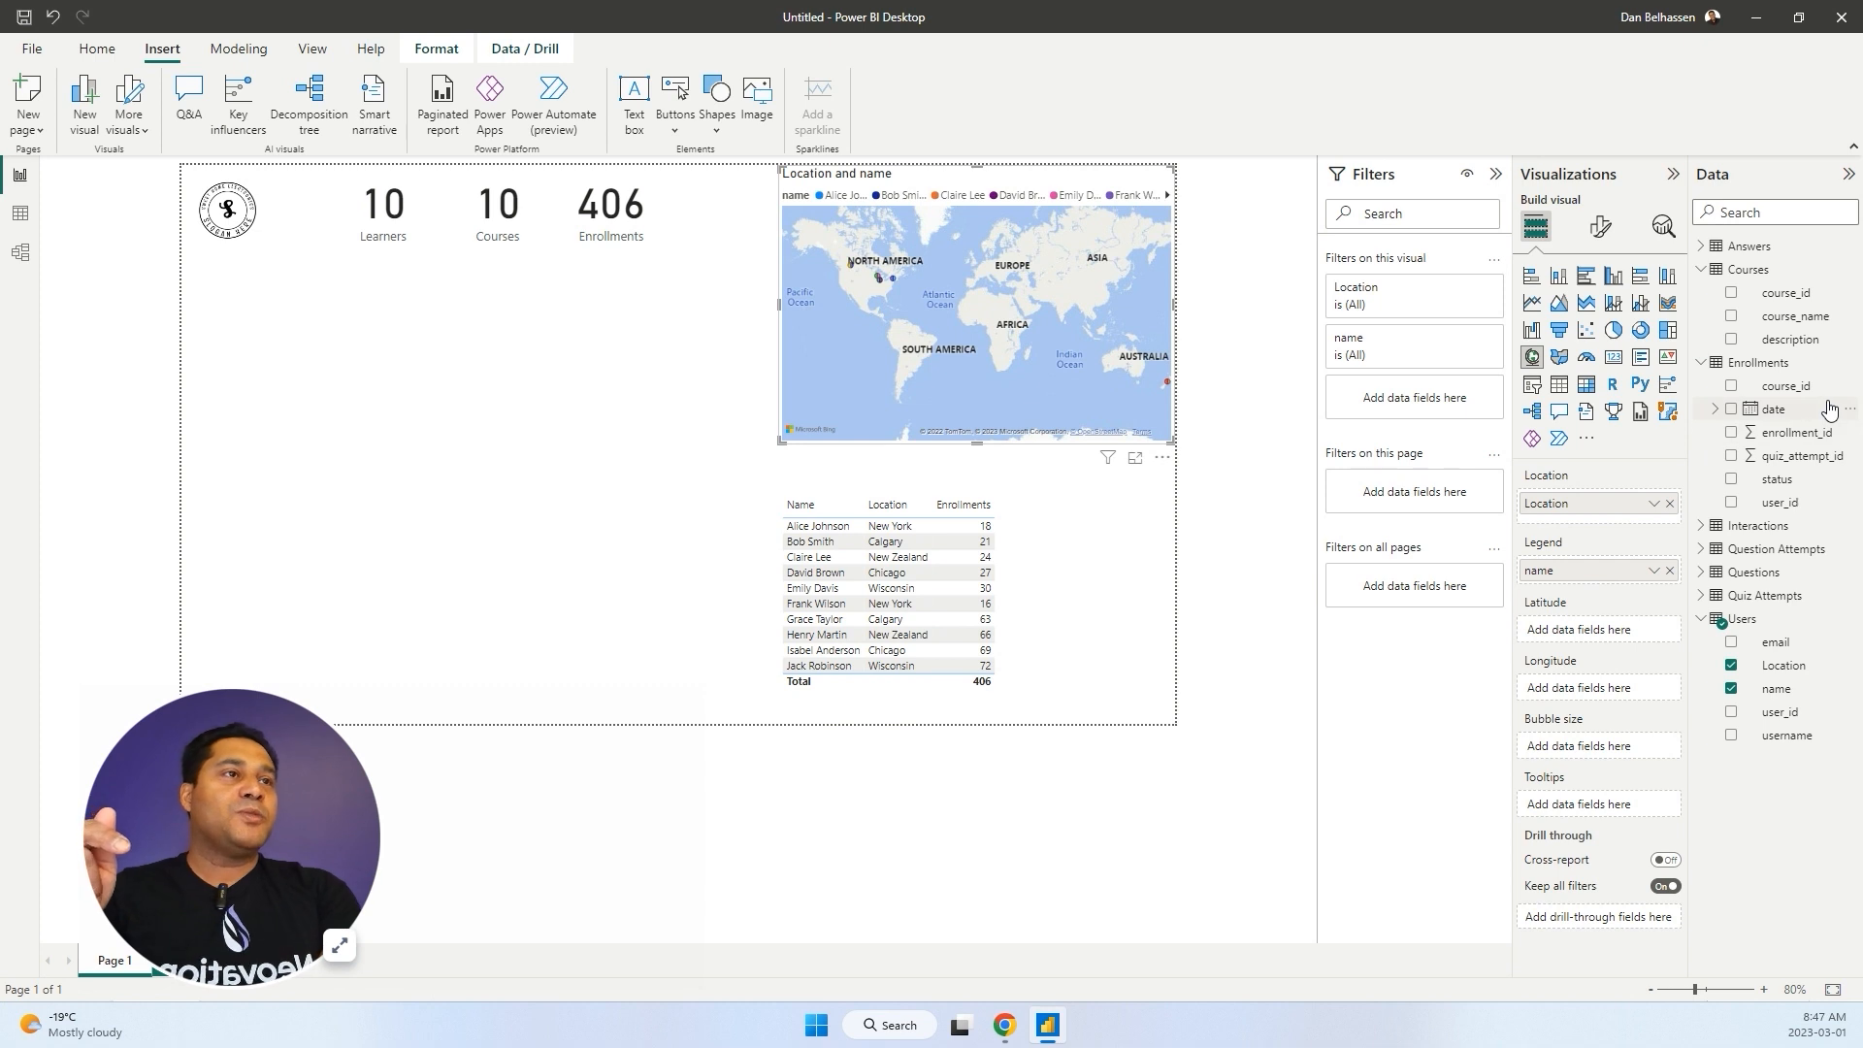
pyautogui.moveTo(1800, 429); pyautogui.dragTo(1627, 735)
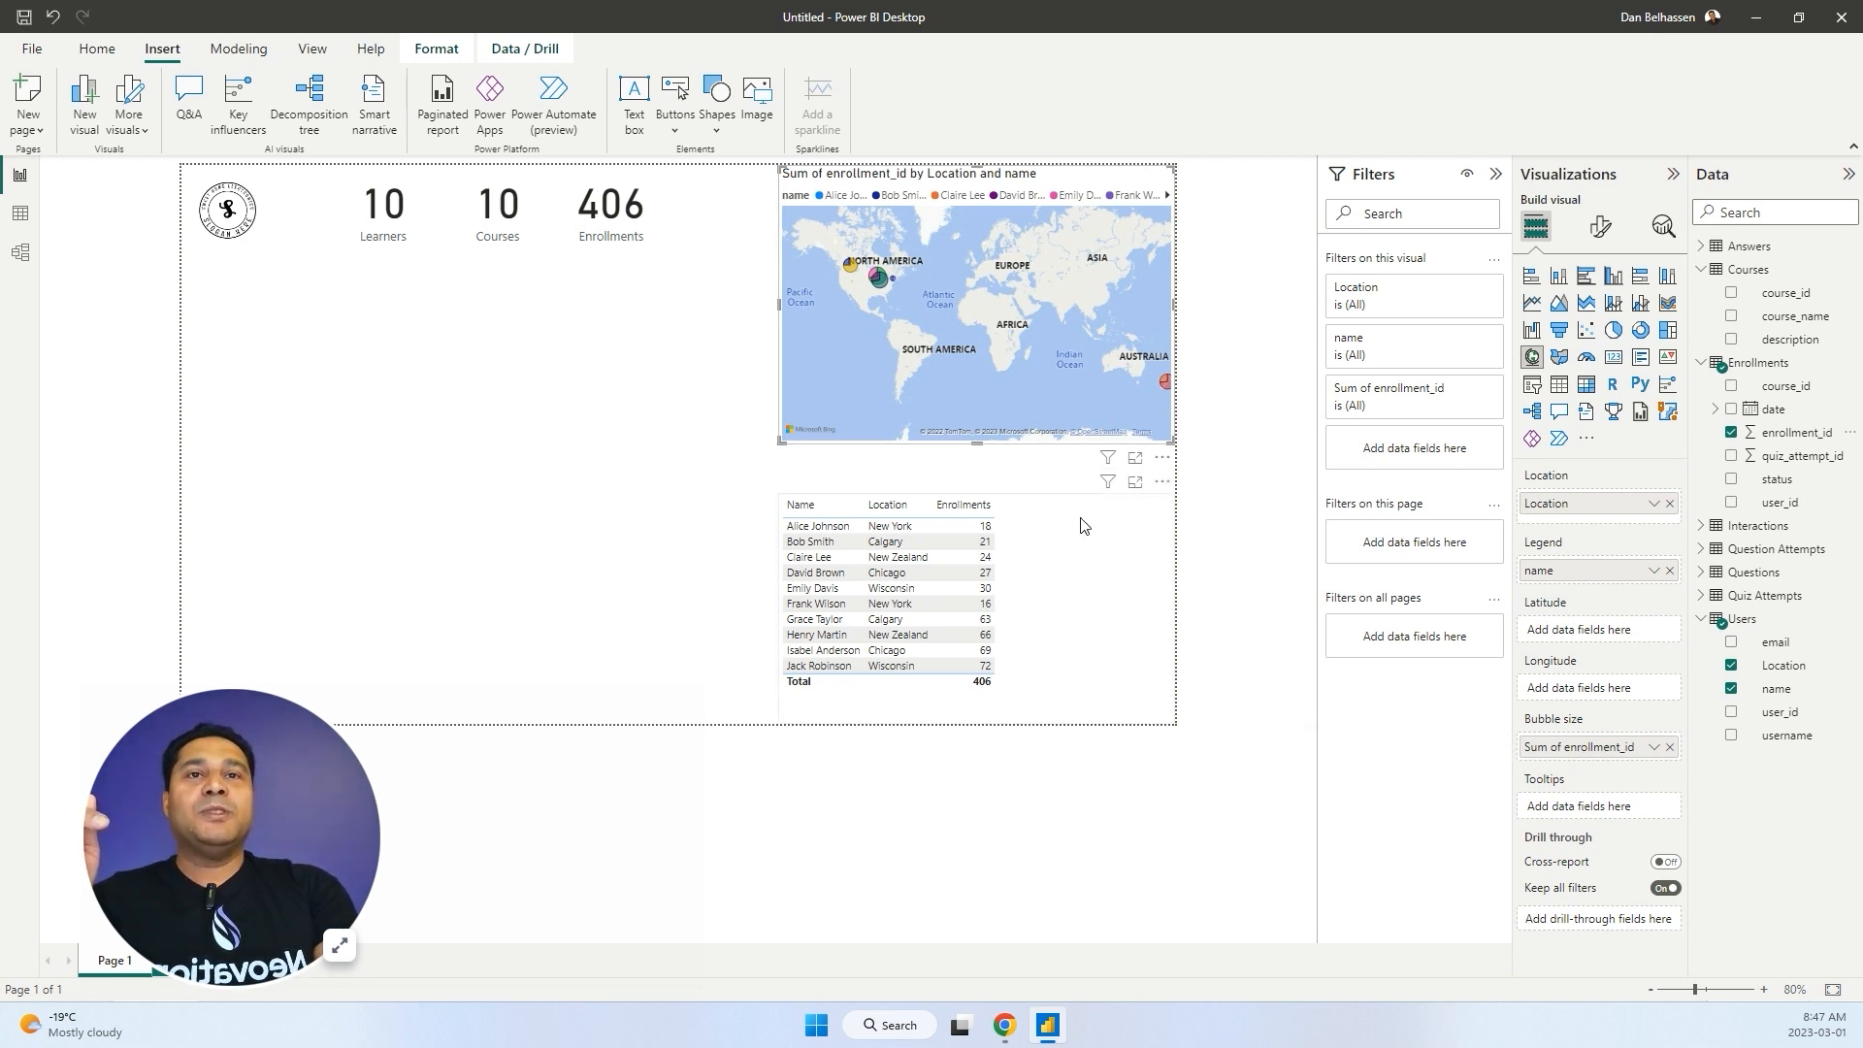
pyautogui.moveTo(883, 278)
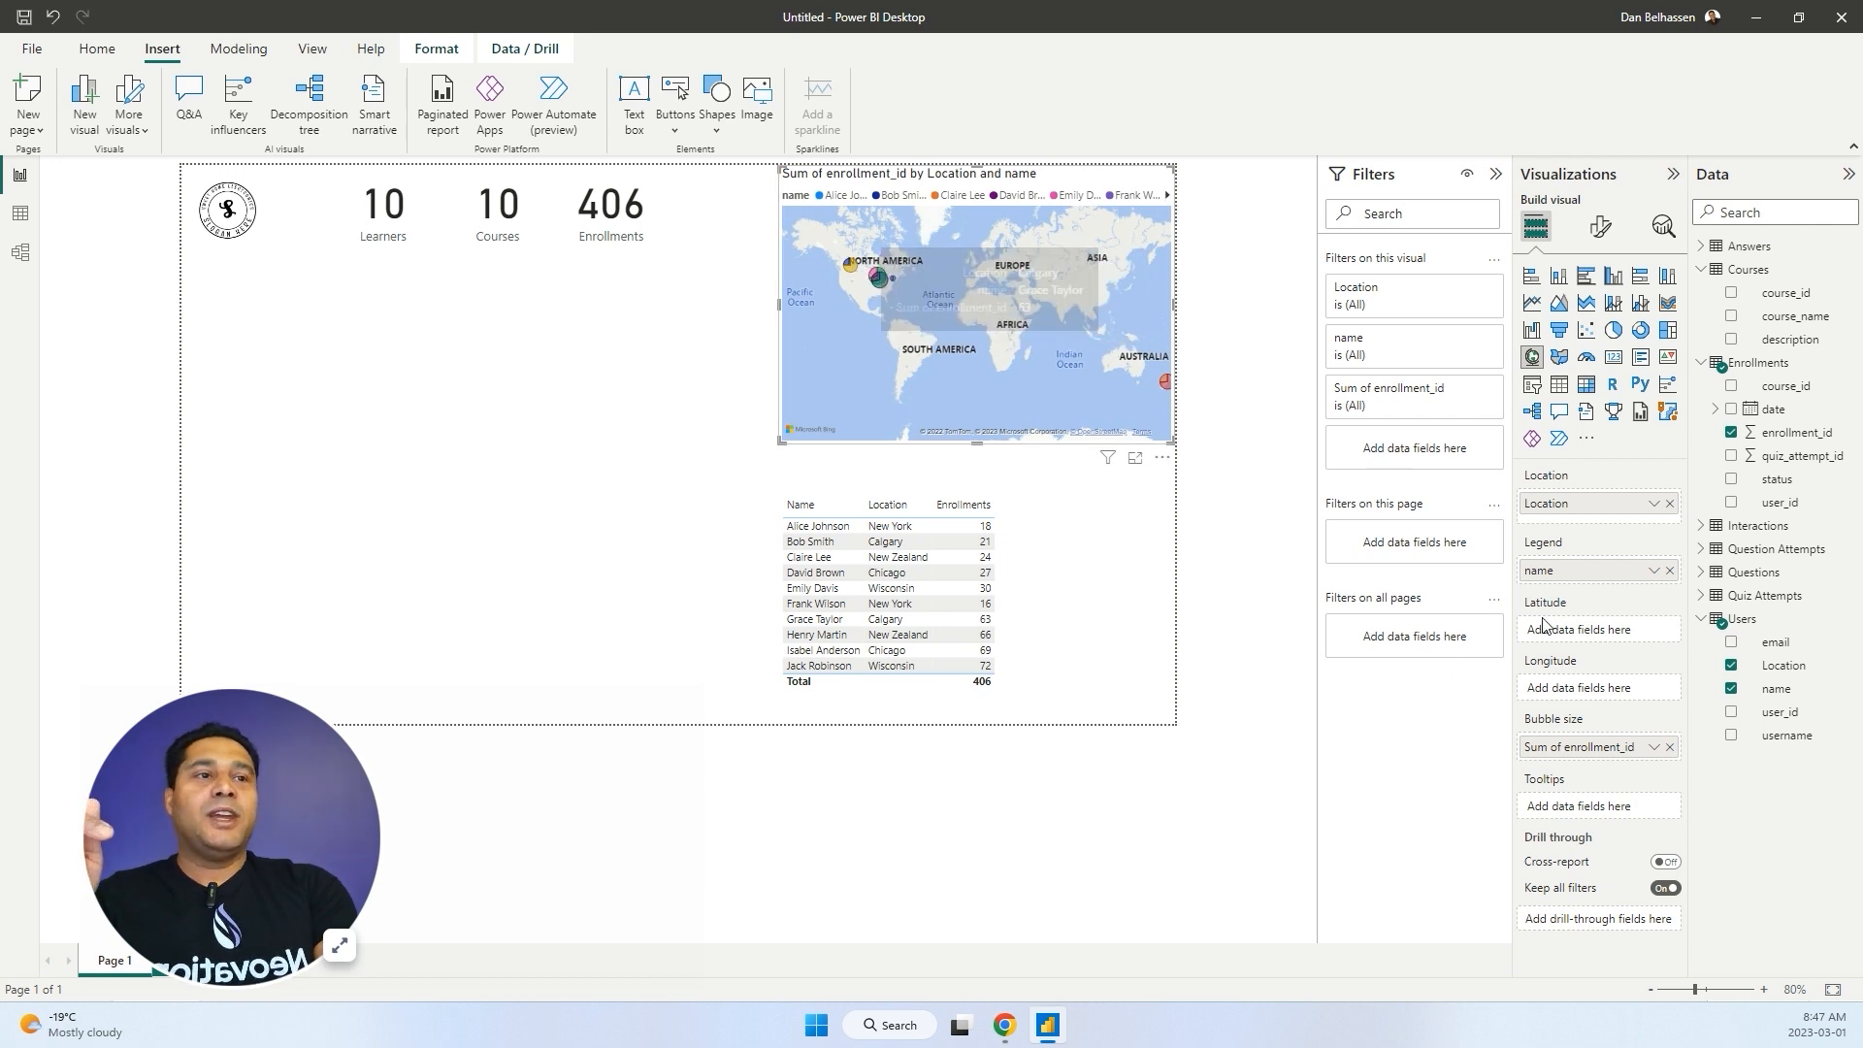
pyautogui.doubleClick(1579, 747)
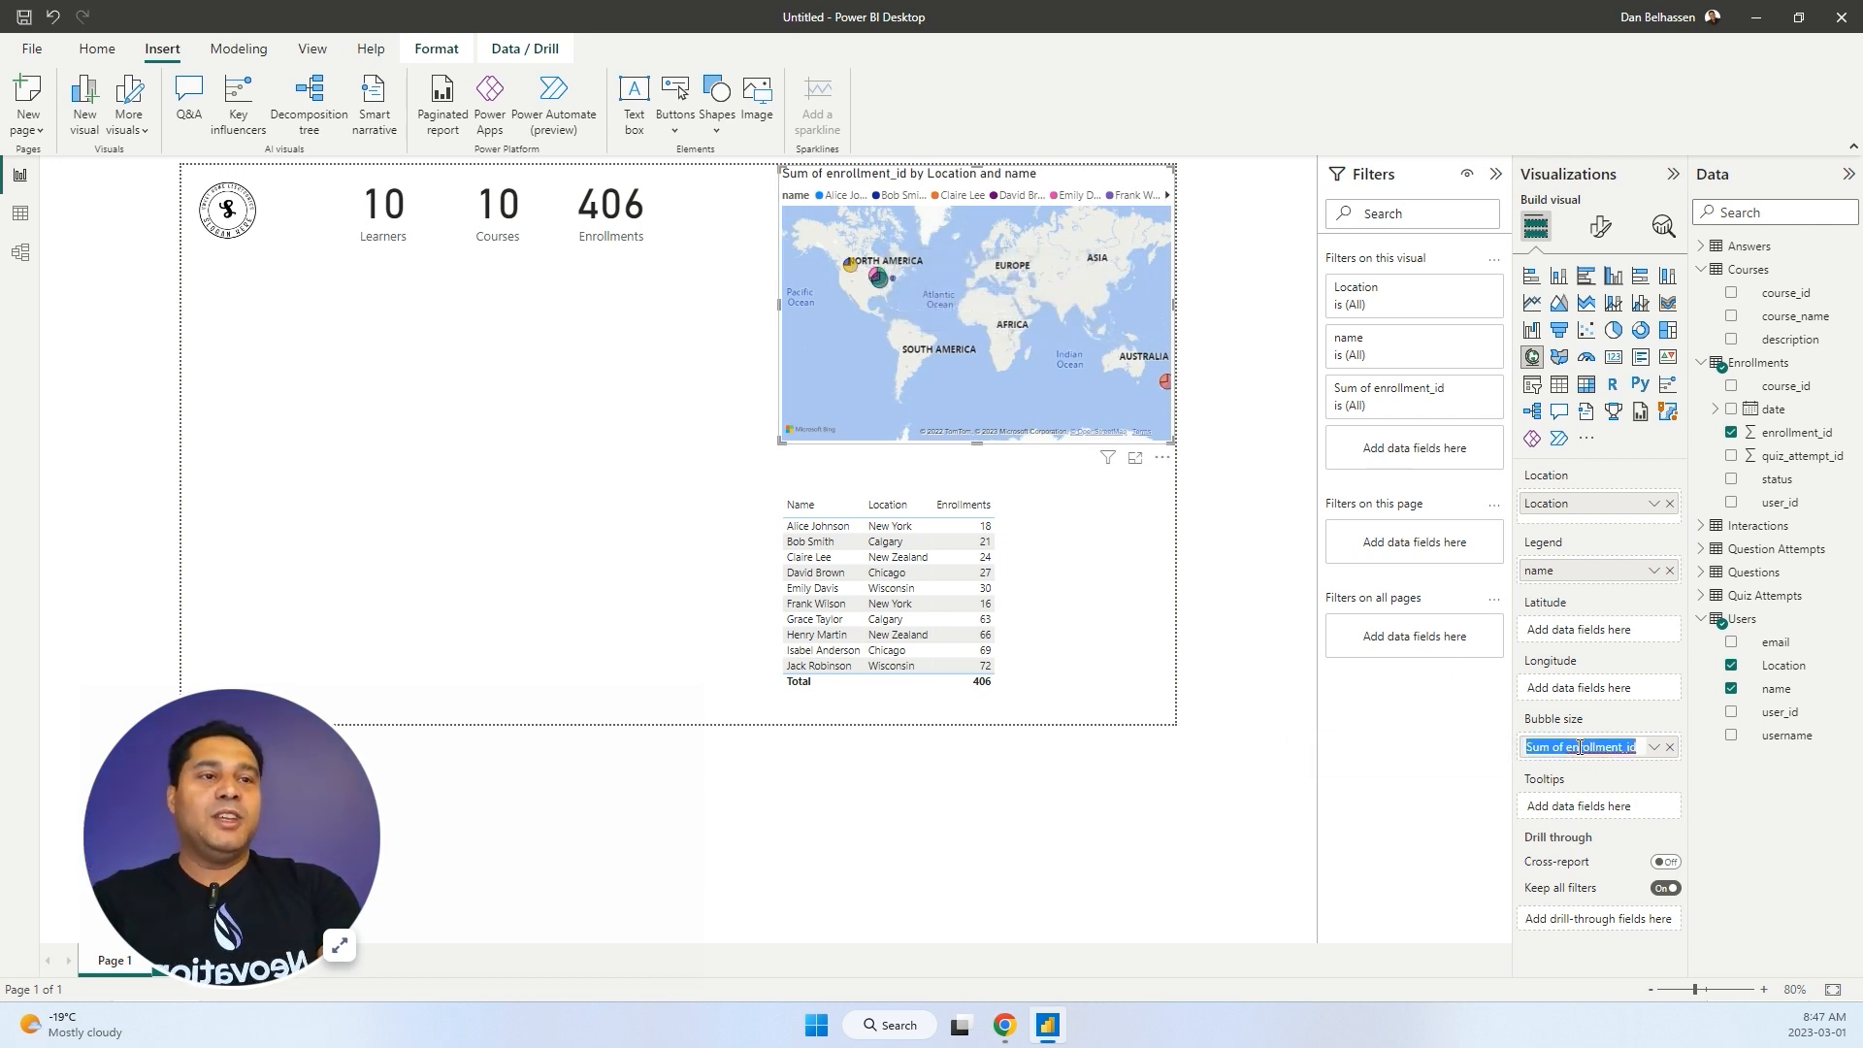
pyautogui.write('Enrollments')
pyautogui.press('Return')
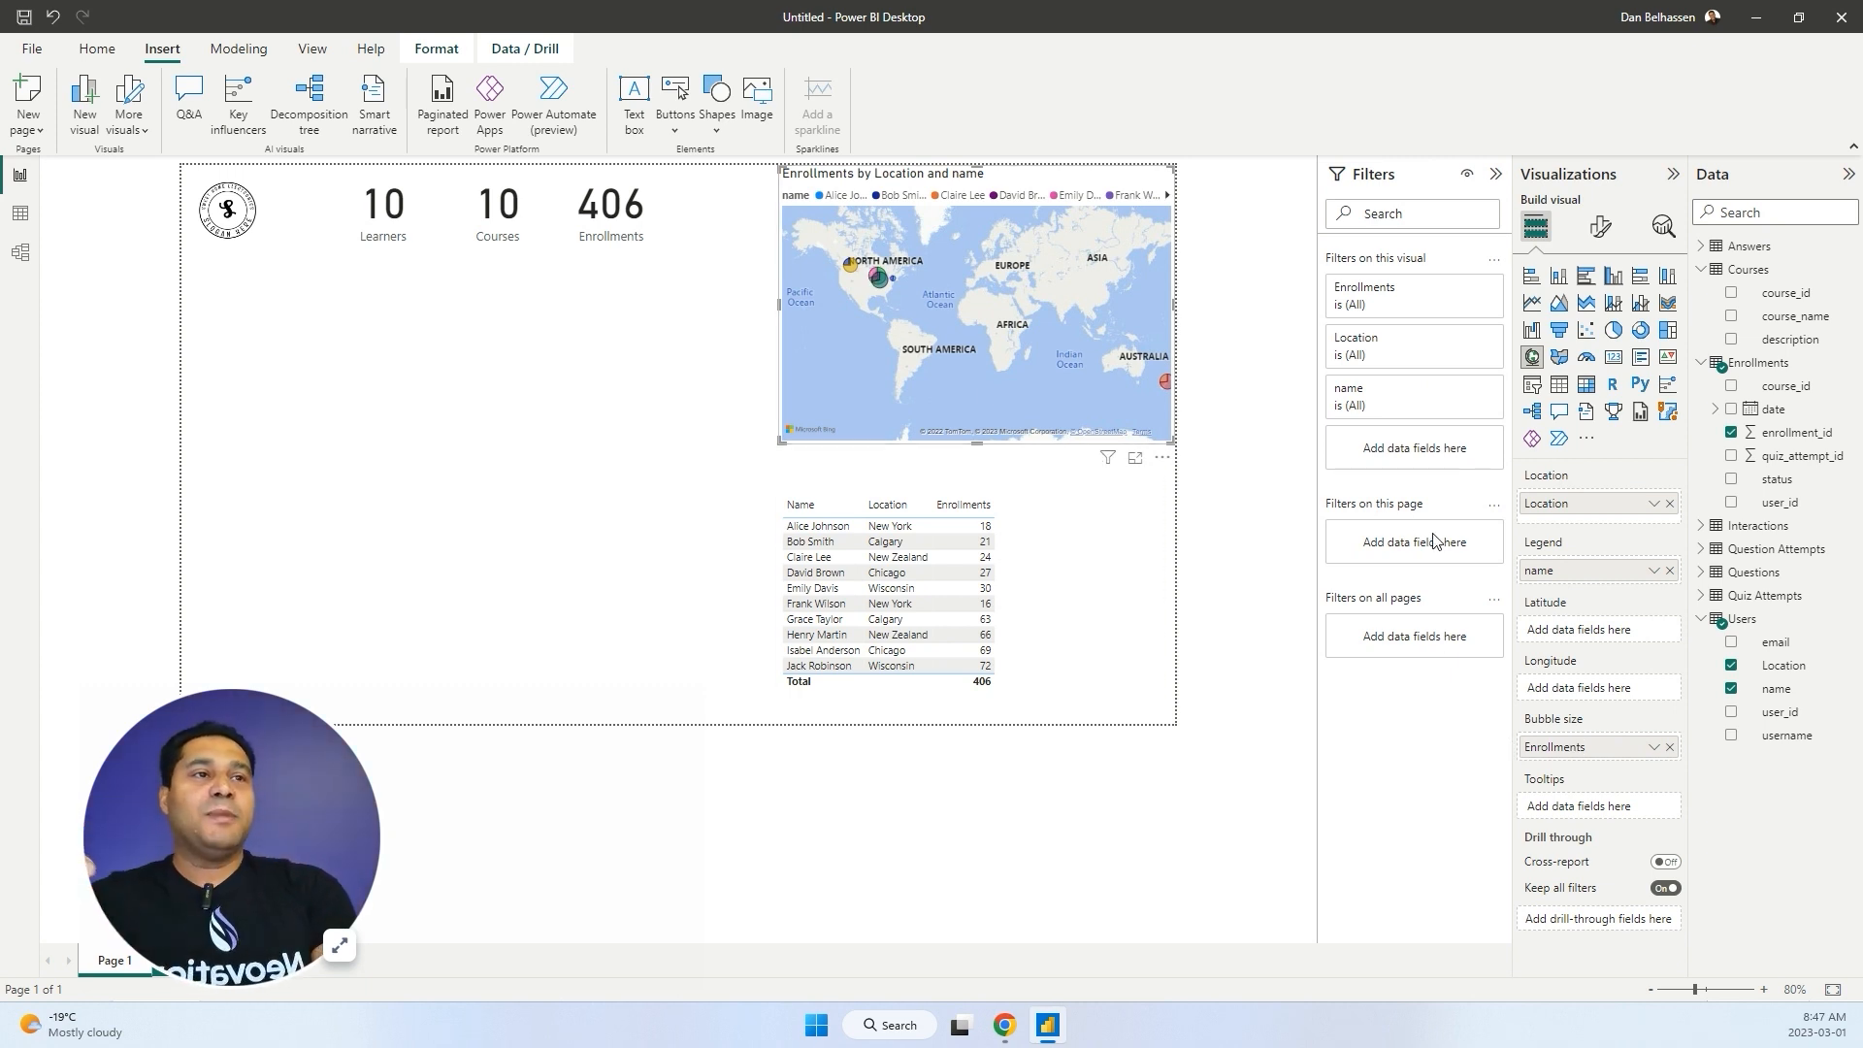
# Replace name with Location as the map's legend, test the New York and Calgary legend filters, and clear the selection.
pyautogui.click(1670, 571)
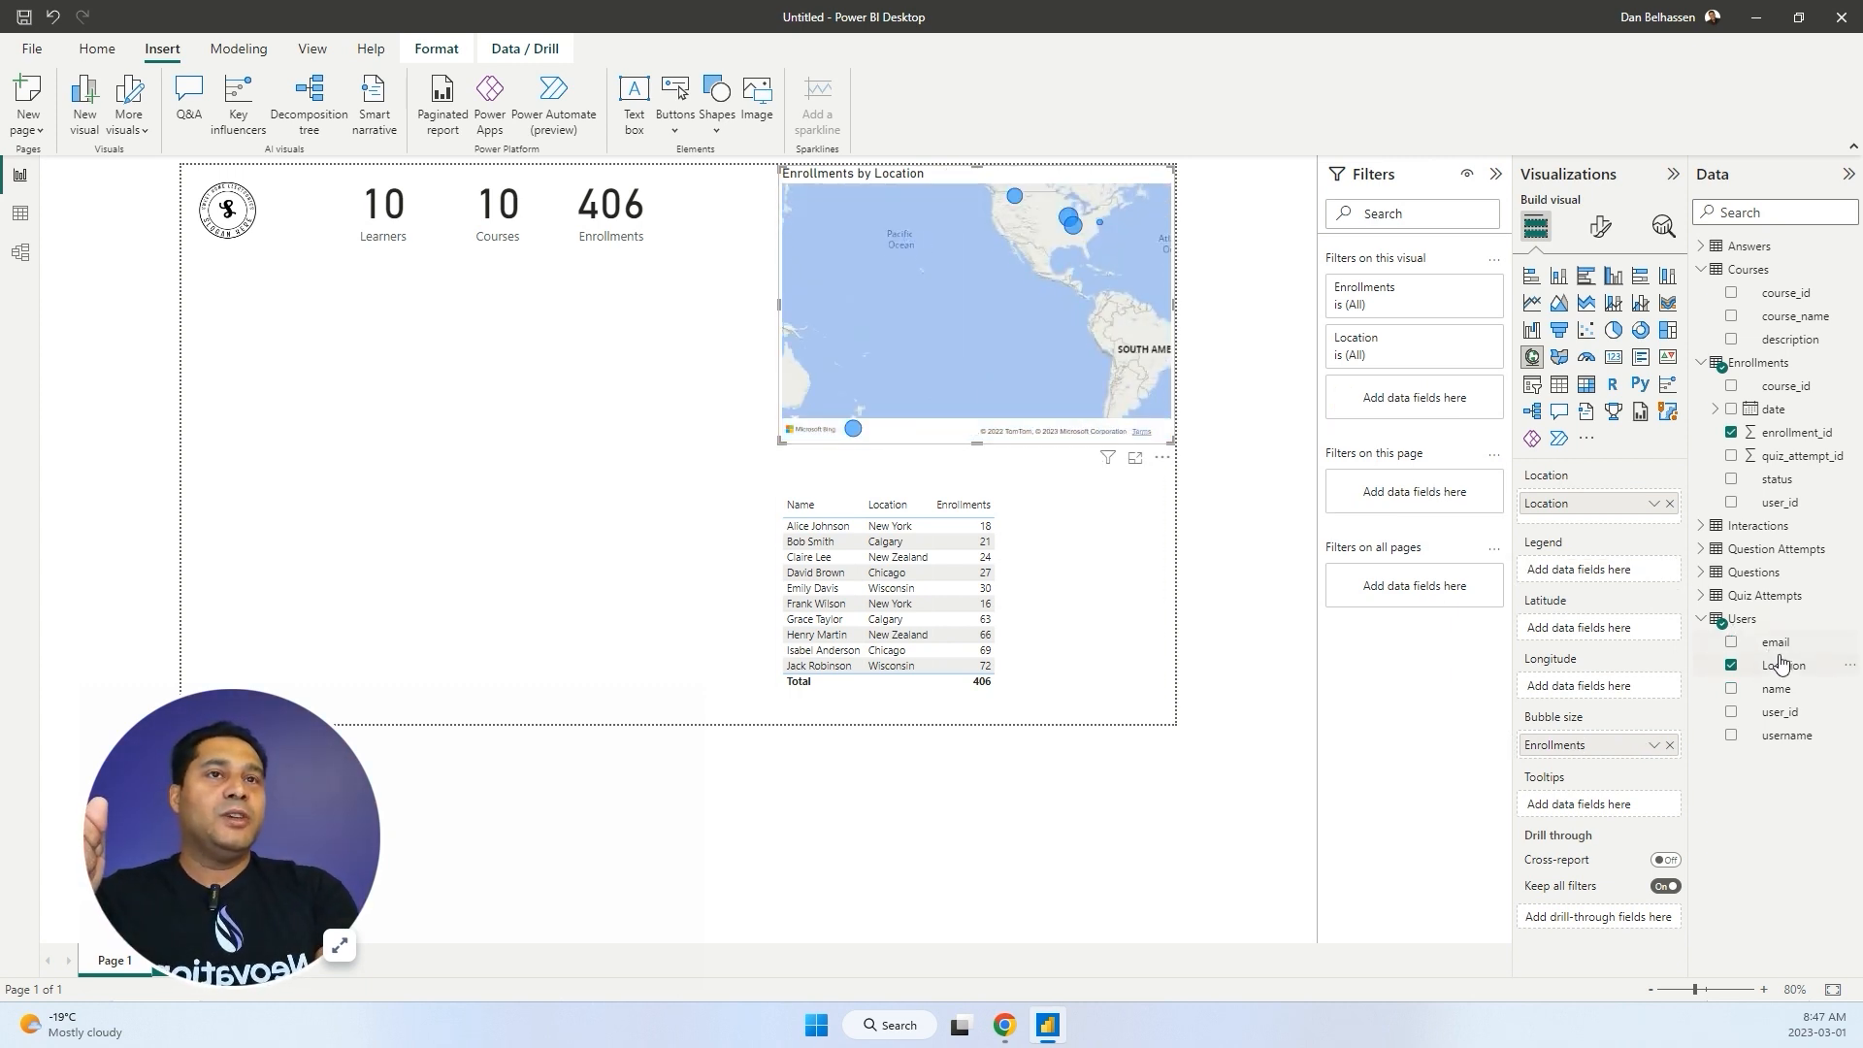
pyautogui.moveTo(1778, 665); pyautogui.dragTo(1620, 565)
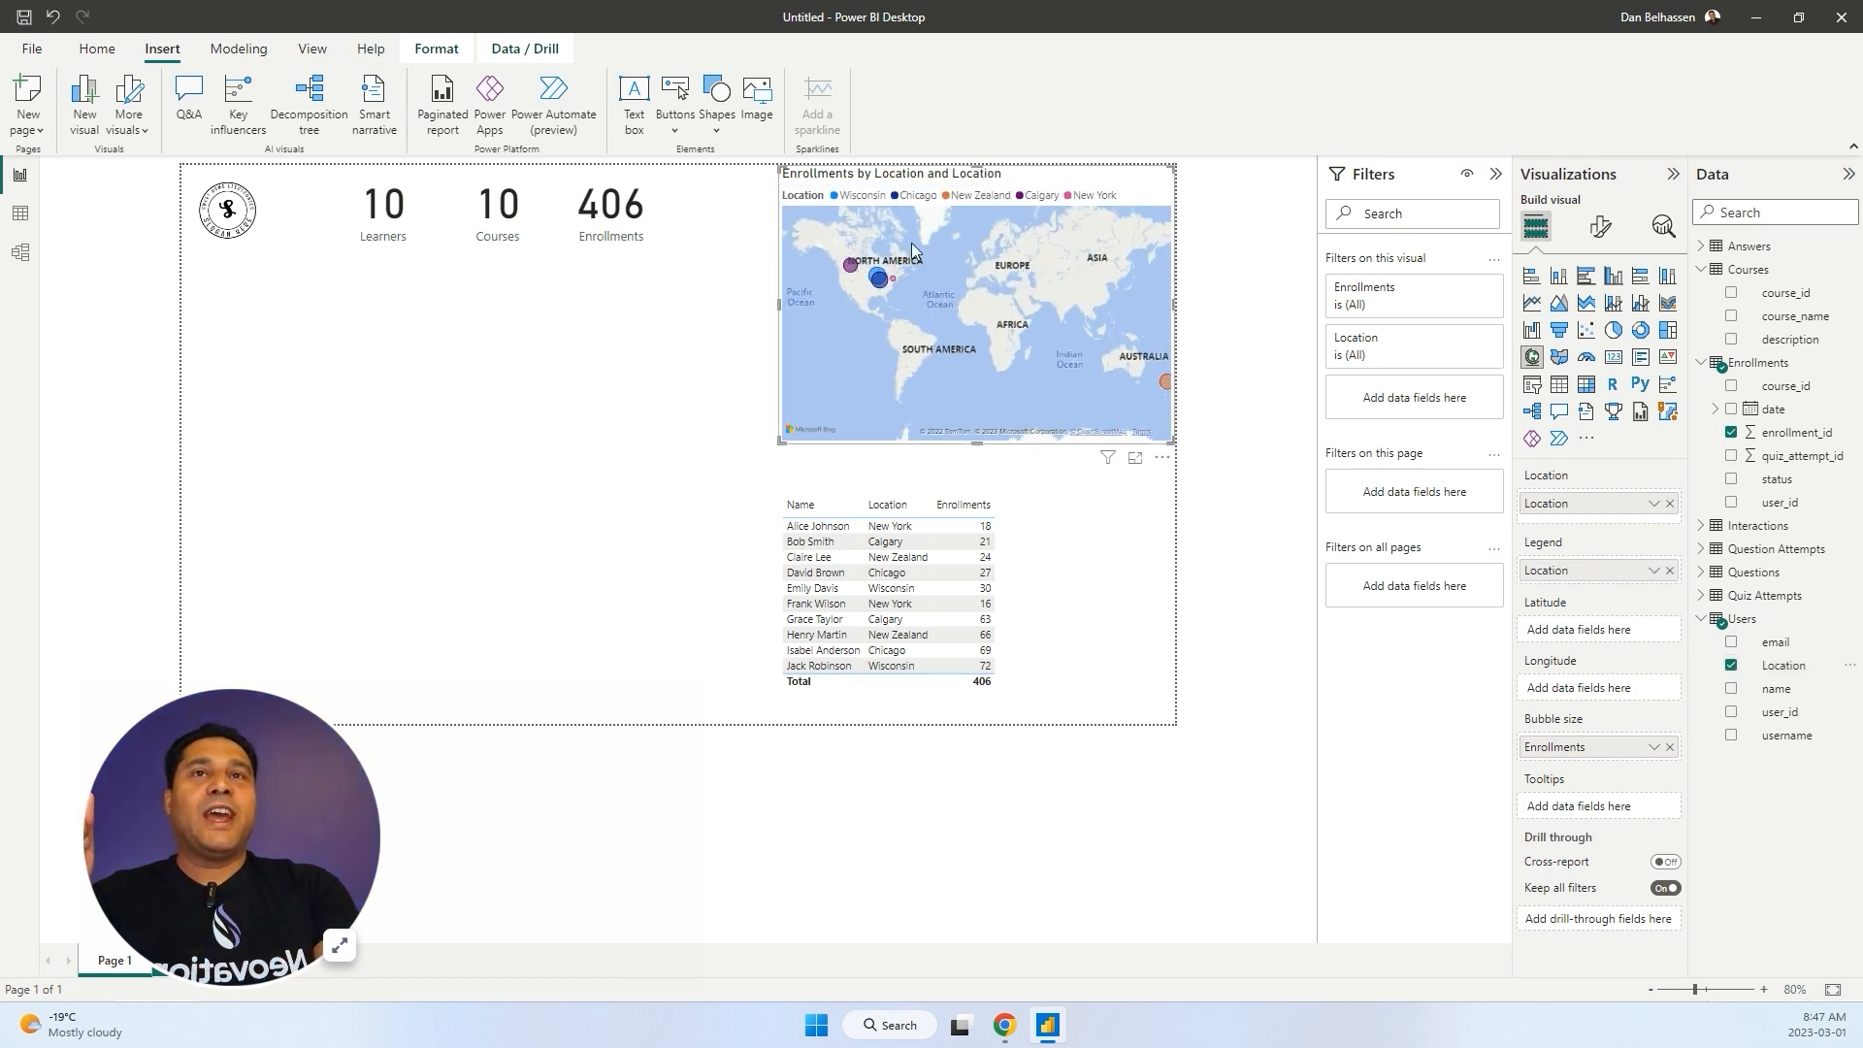
pyautogui.click(1085, 197)
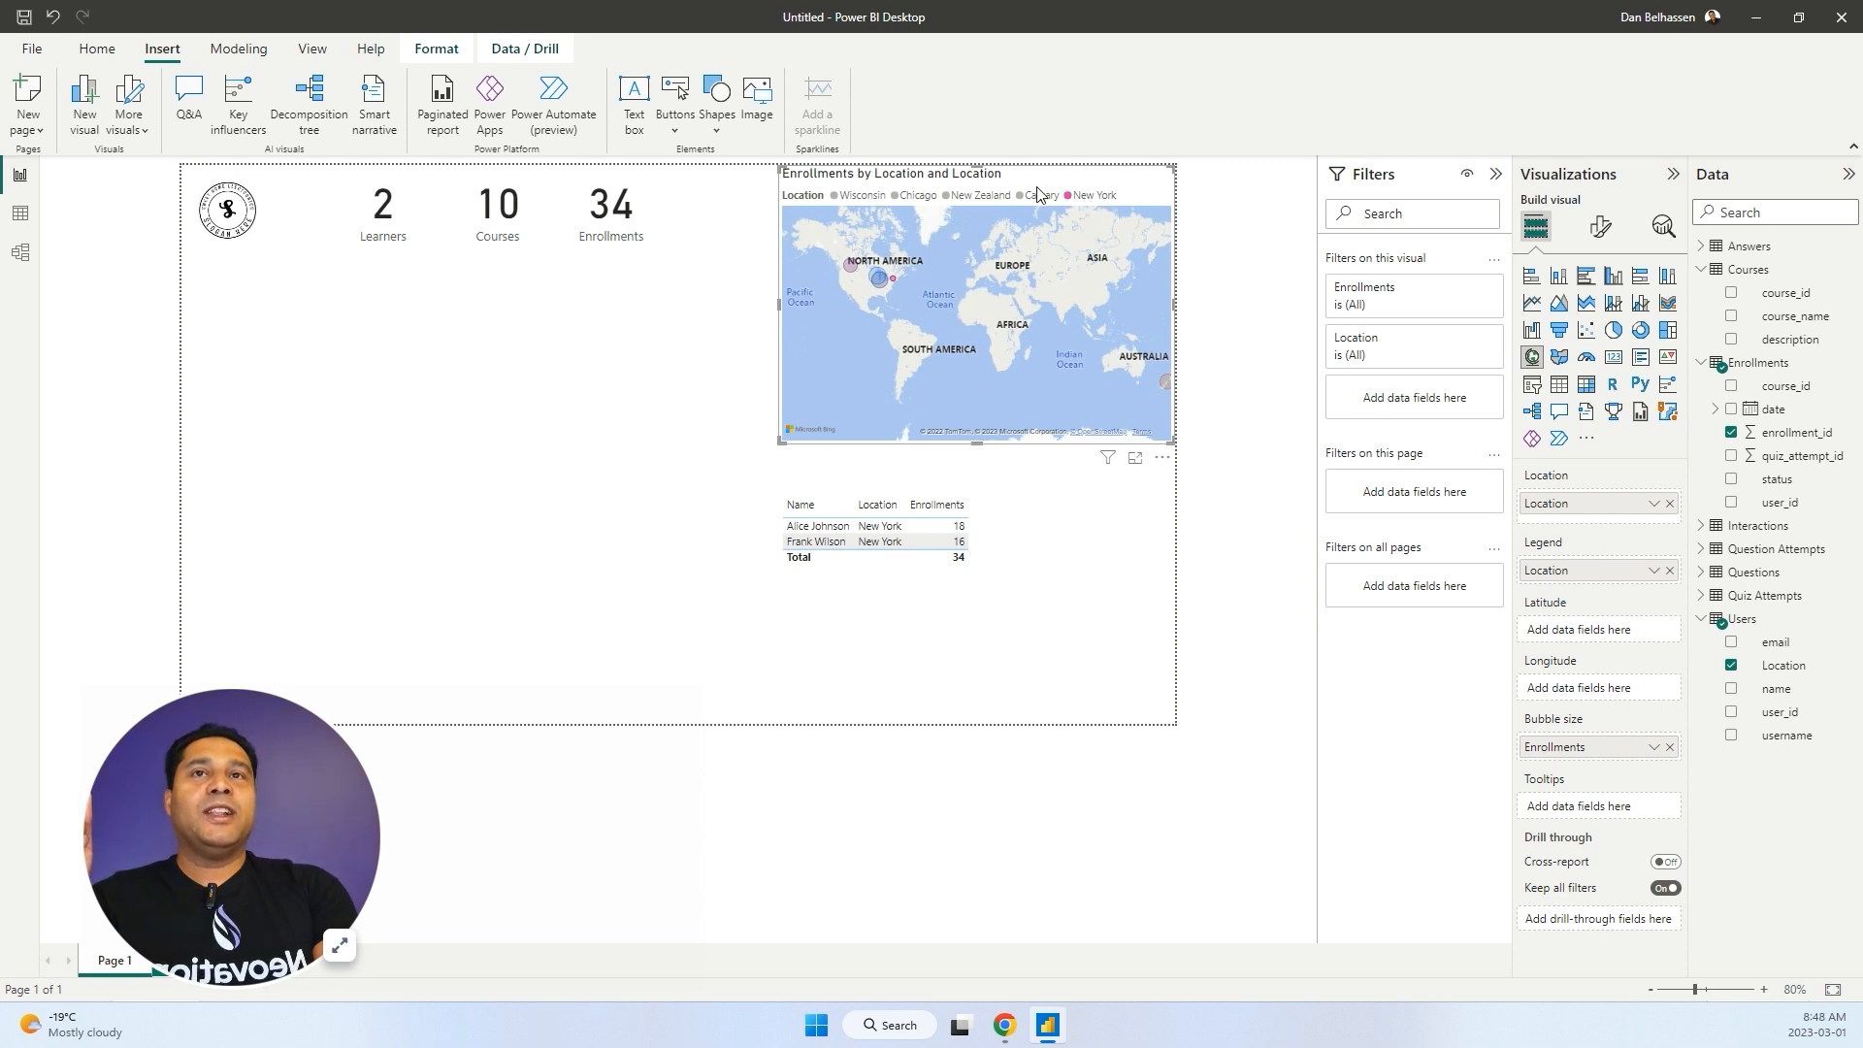
pyautogui.click(1038, 194)
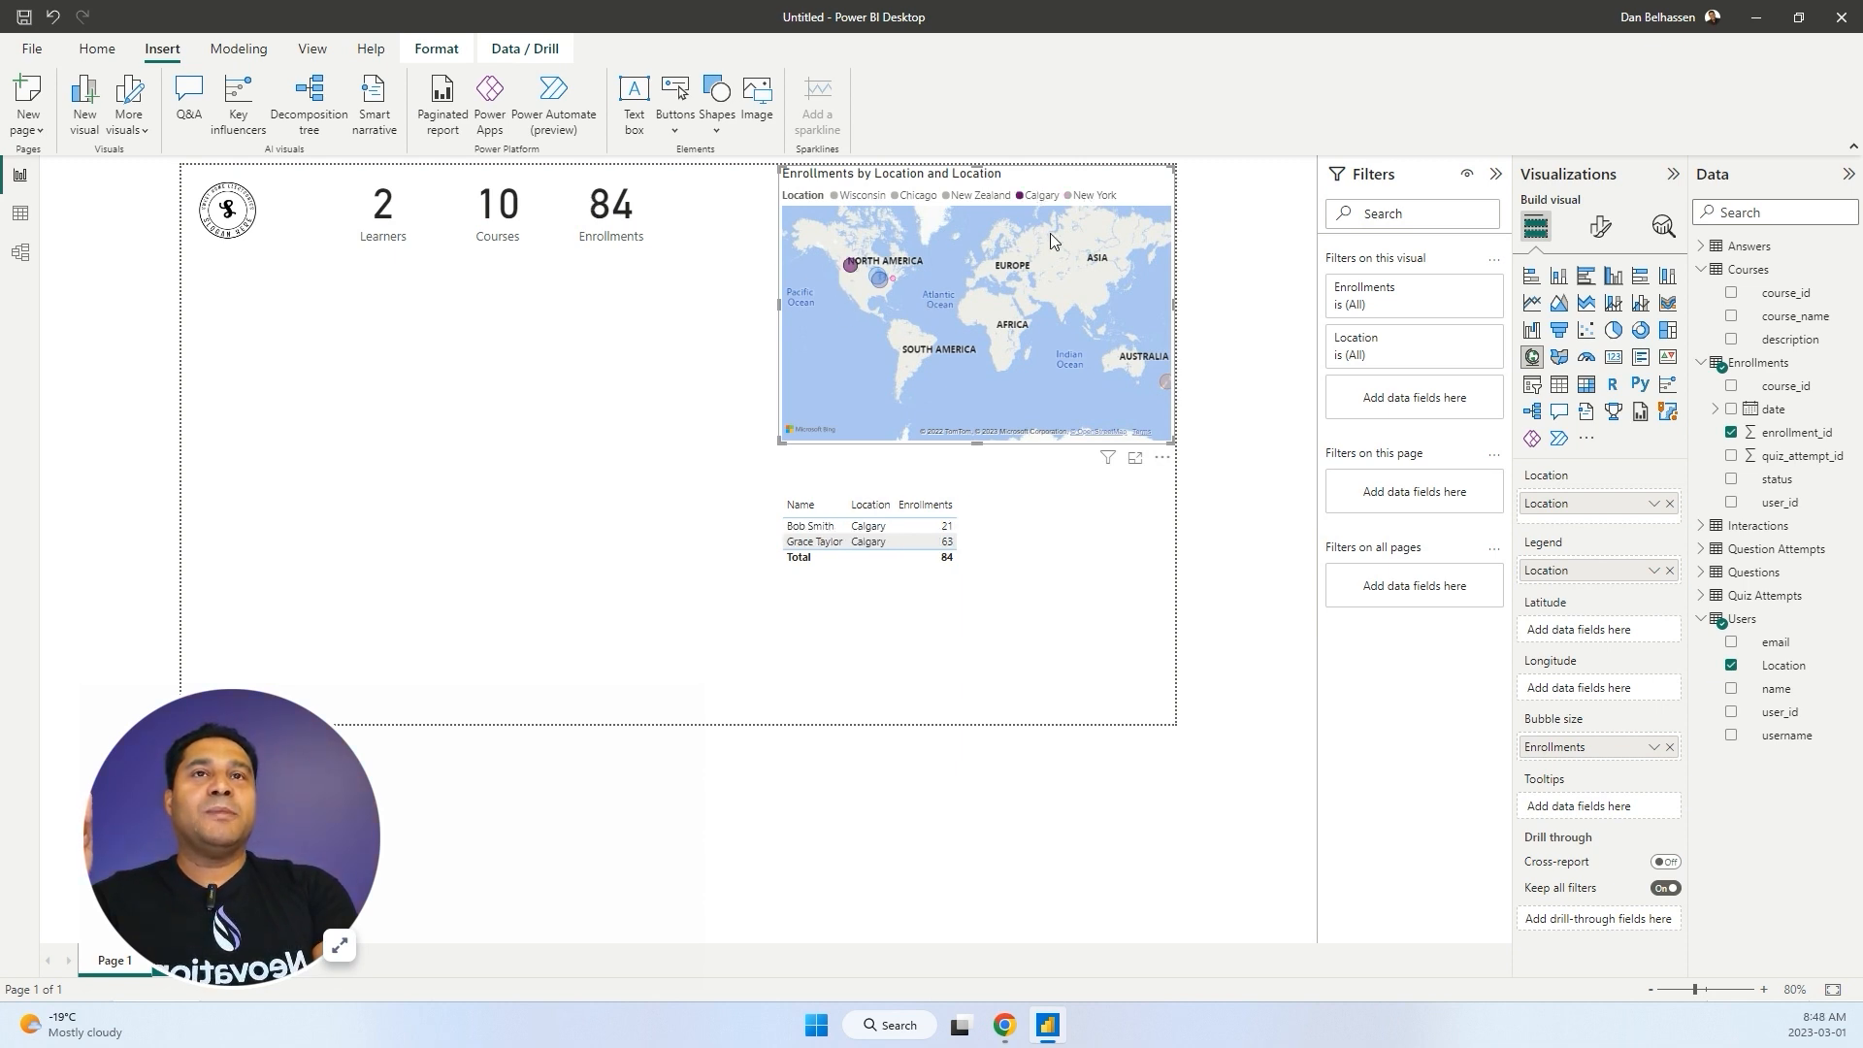
pyautogui.click(1050, 233)
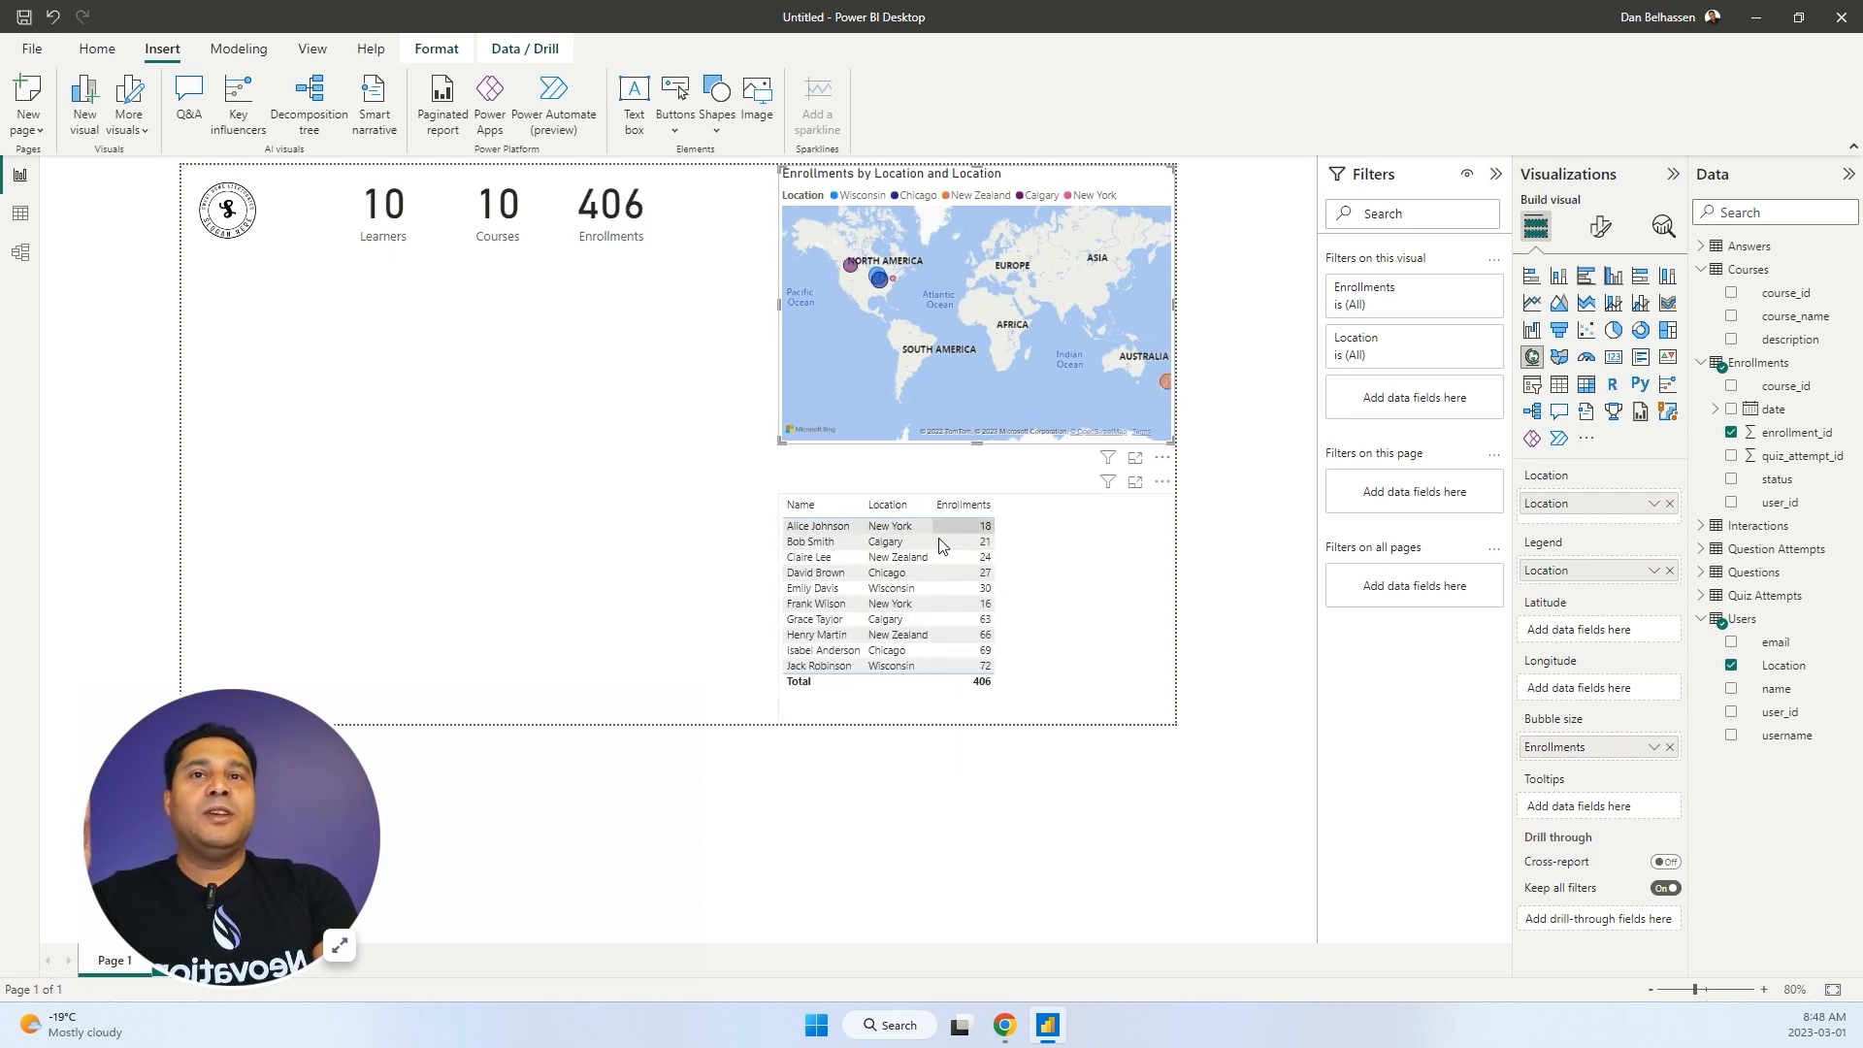
# Test cross-filtering the report from the table row of the New York learner with 16 enrollments and clear it.
pyautogui.click(891, 603)
pyautogui.click(1014, 346)
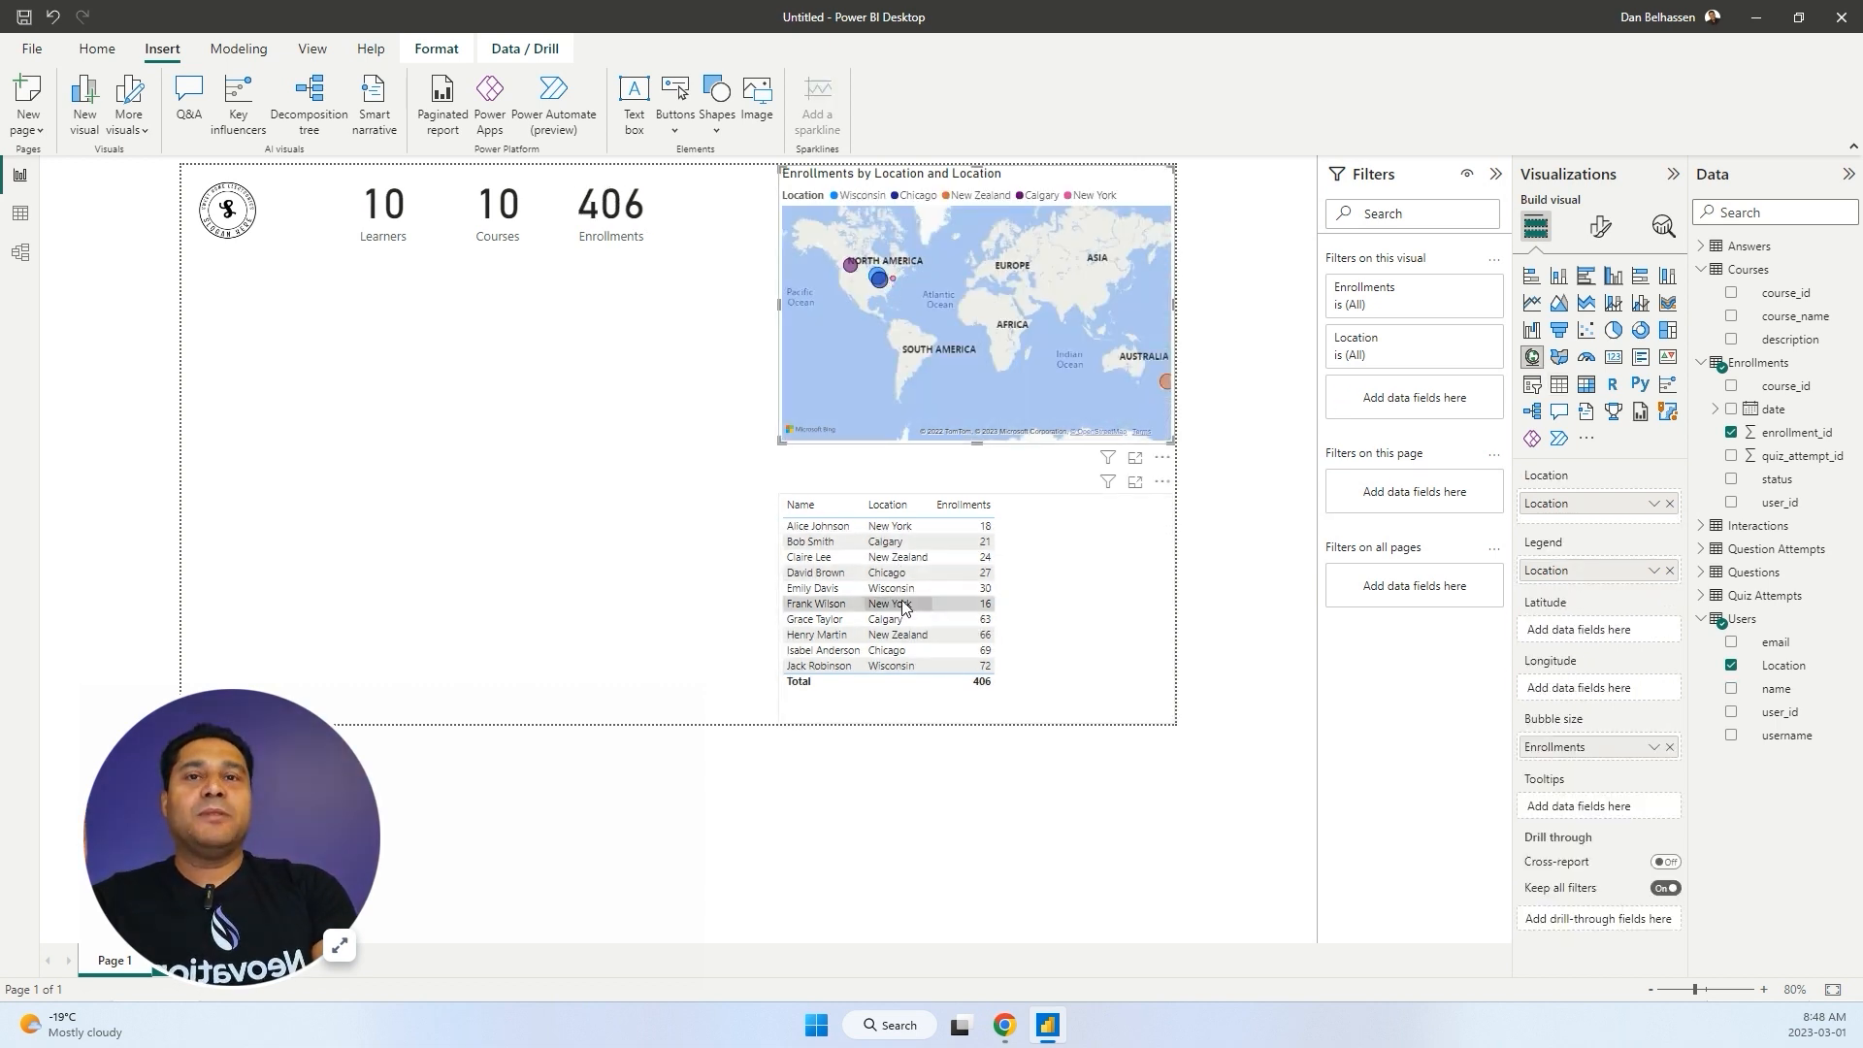
pyautogui.click(888, 603)
pyautogui.click(1036, 656)
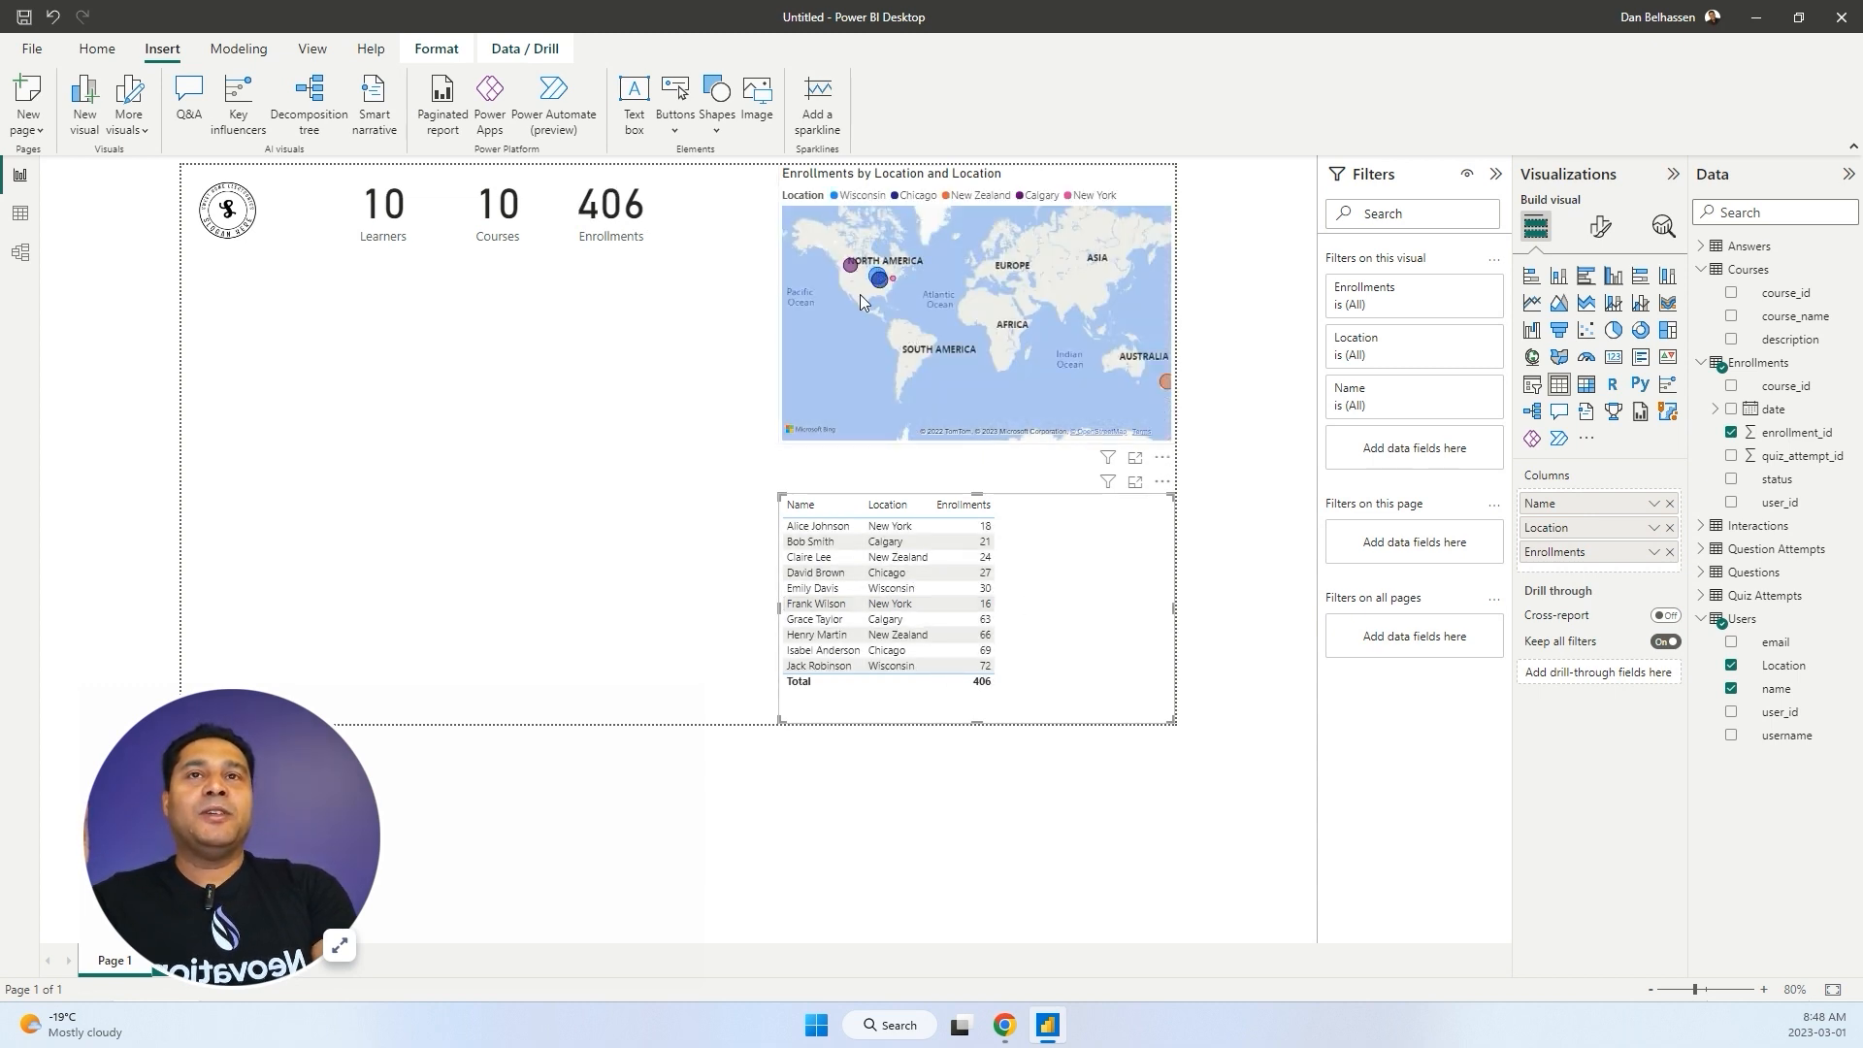
# Zoom the map in on the northern United States and inspect the details of the New York and Wisconsin bubbles.
pyautogui.scroll(5, 860, 294)
pyautogui.click(991, 388)
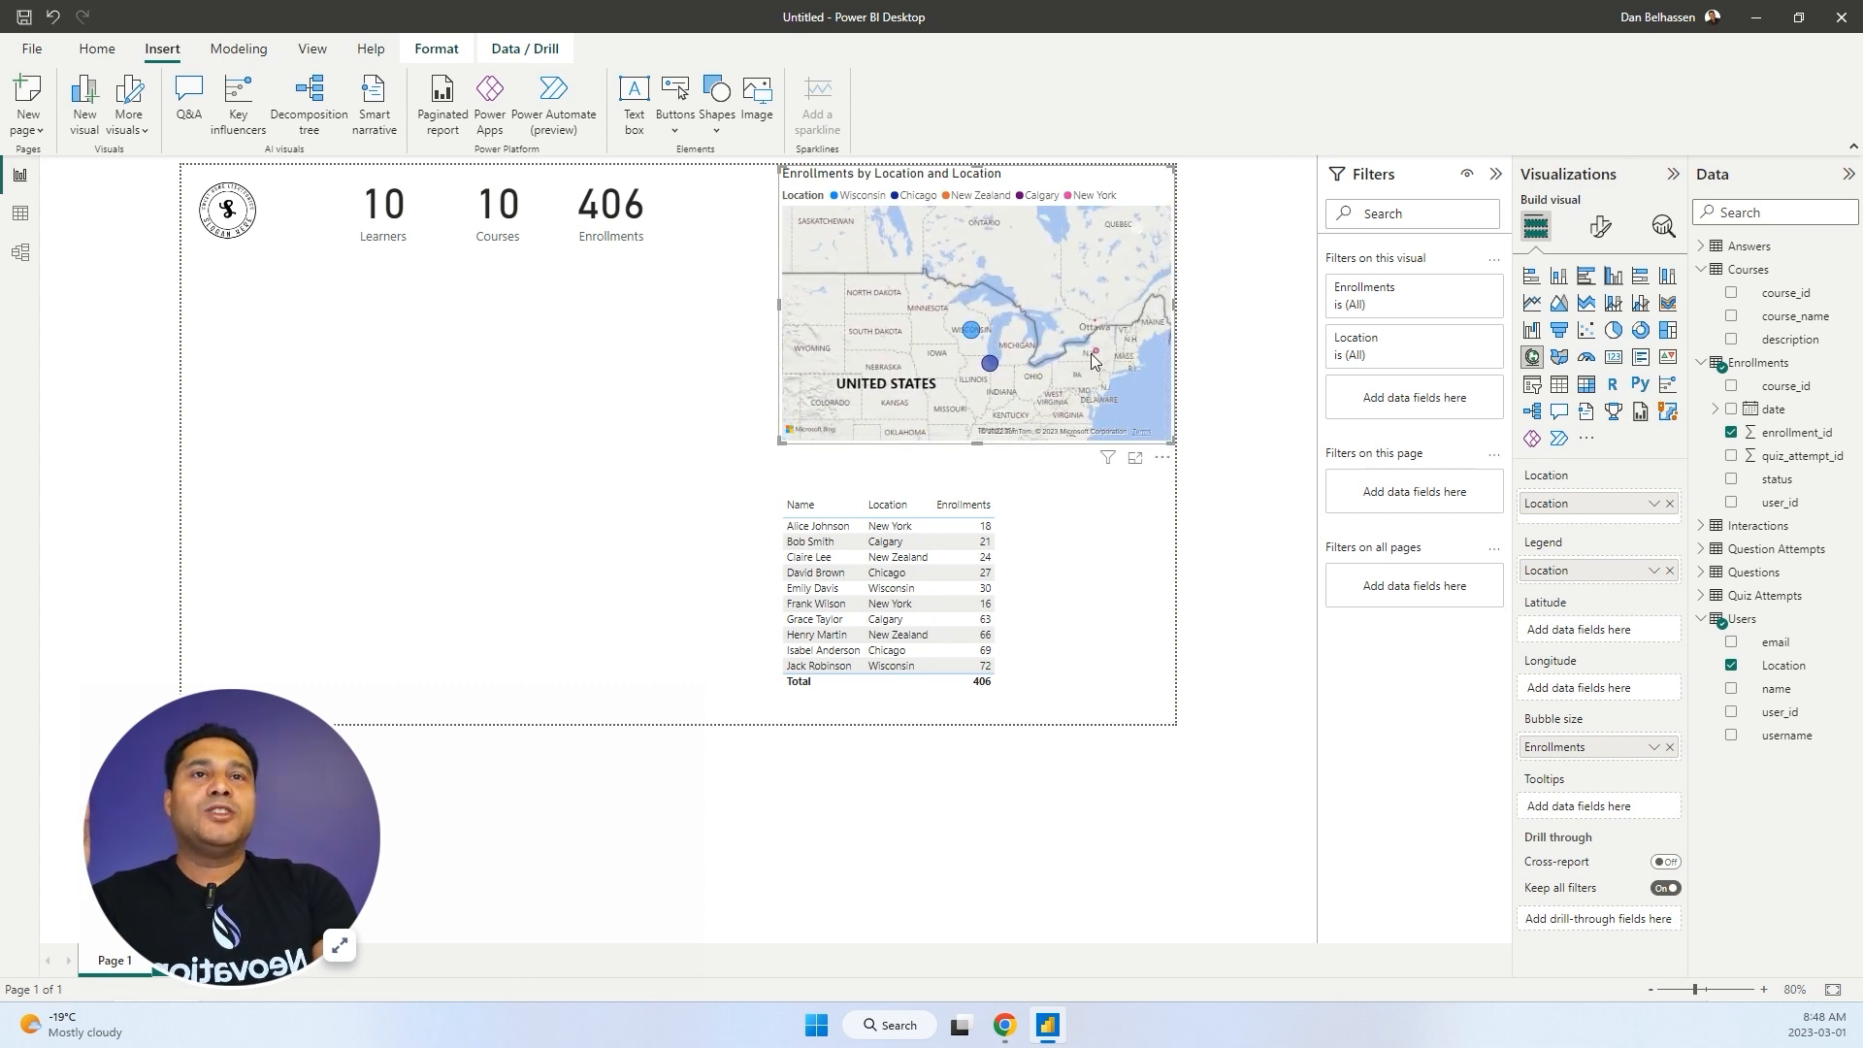
pyautogui.moveTo(1097, 353)
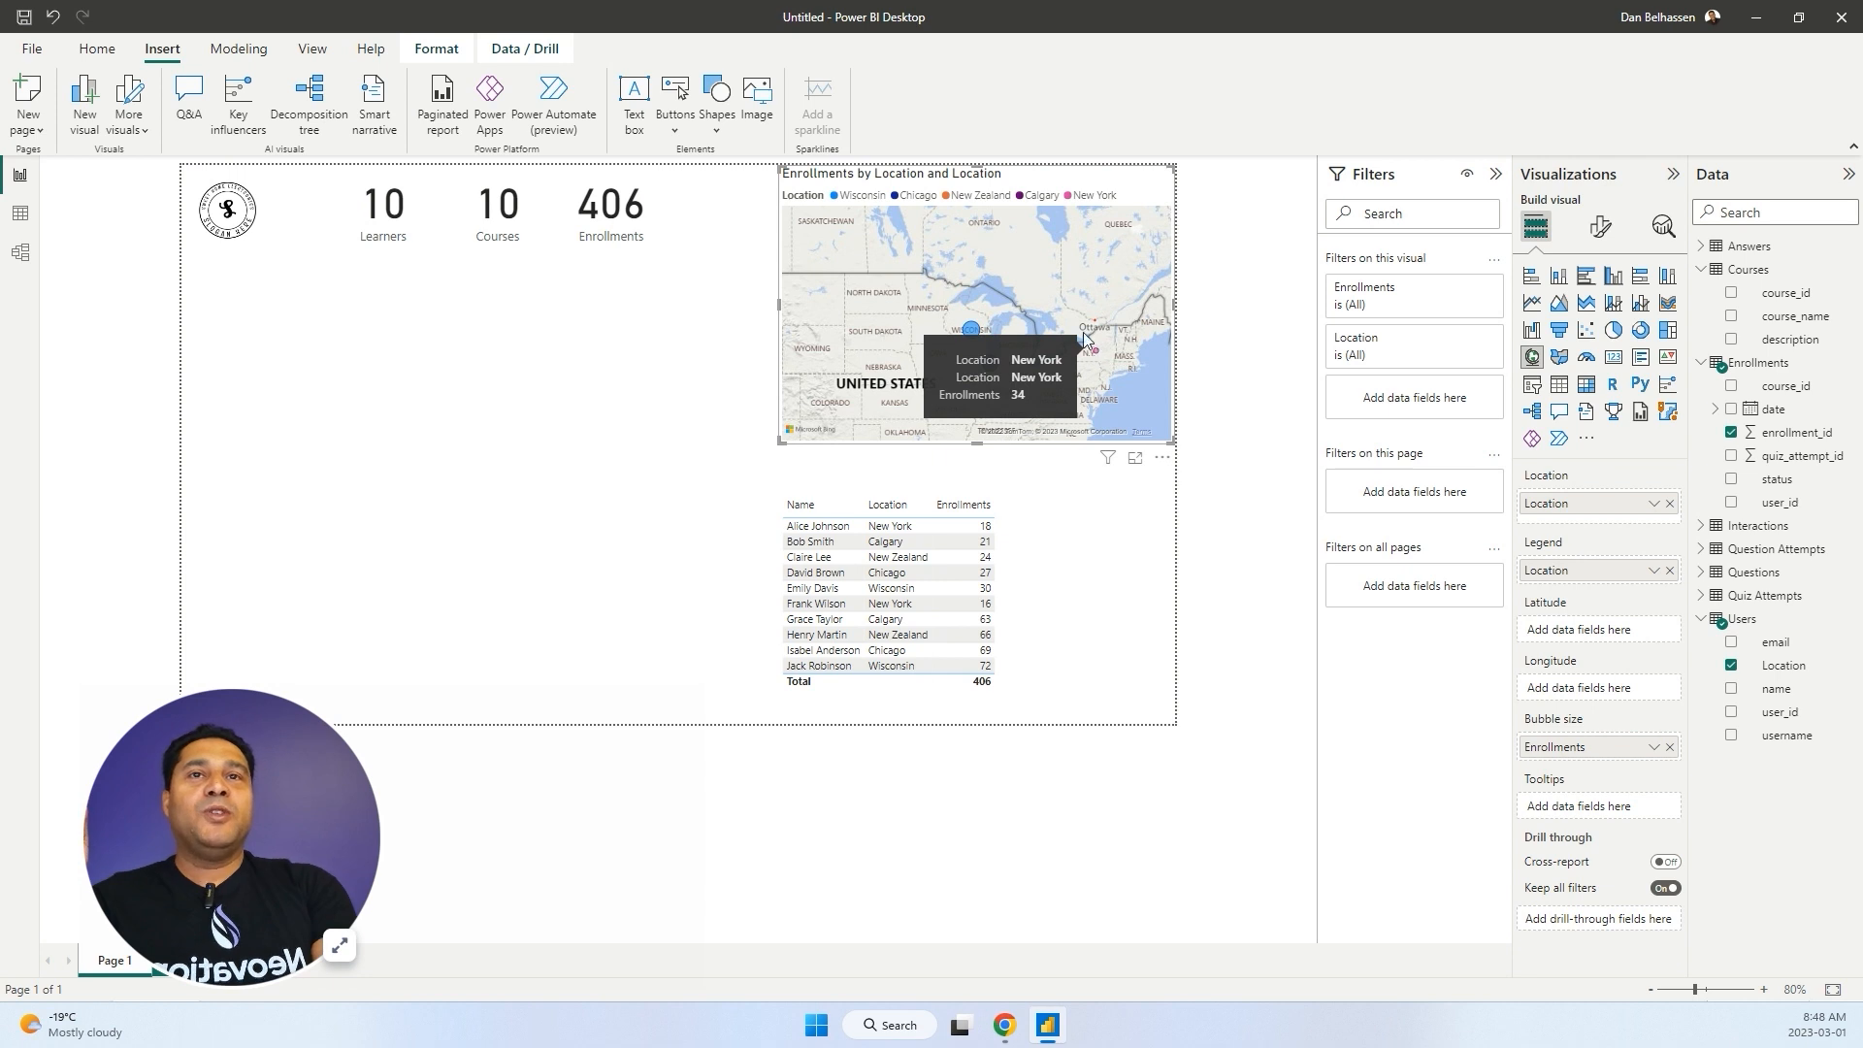
pyautogui.moveTo(976, 334)
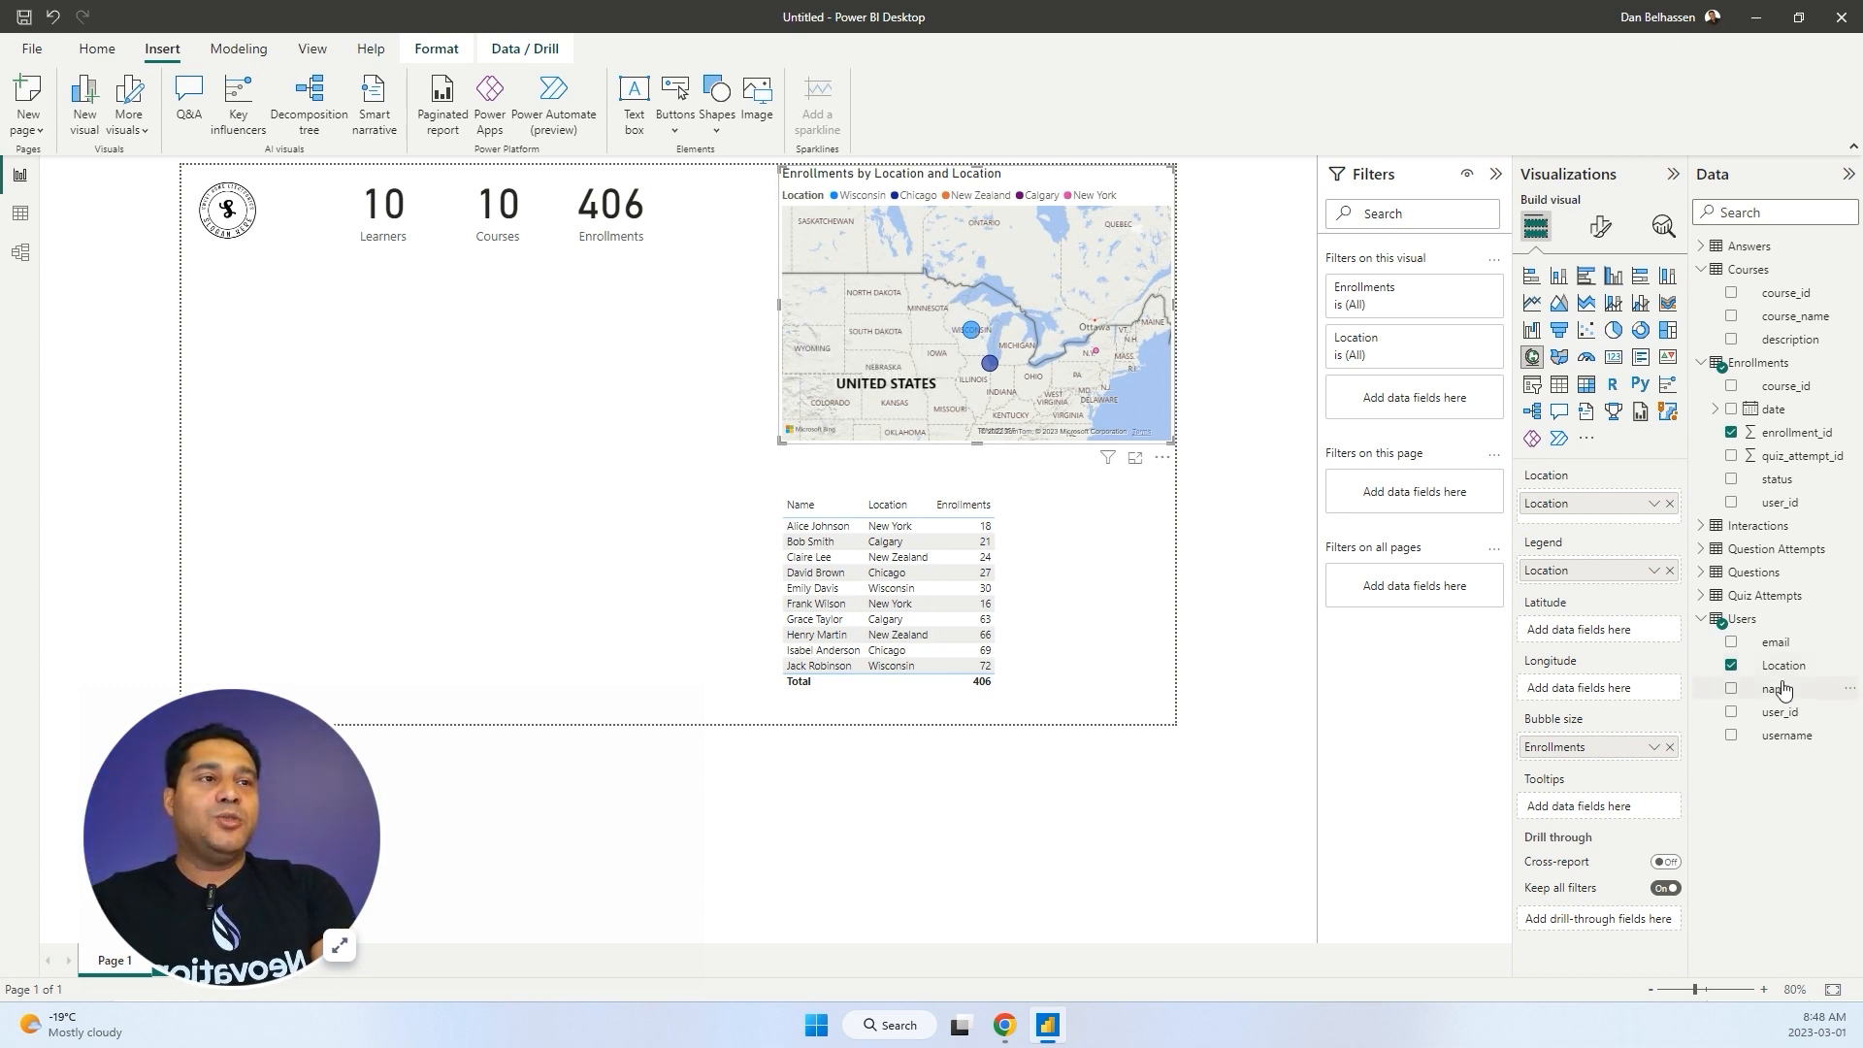
# Add the Users field name to the map's tooltips and inspect the Chicago bubble's details.
pyautogui.moveTo(1784, 688); pyautogui.dragTo(1616, 807)
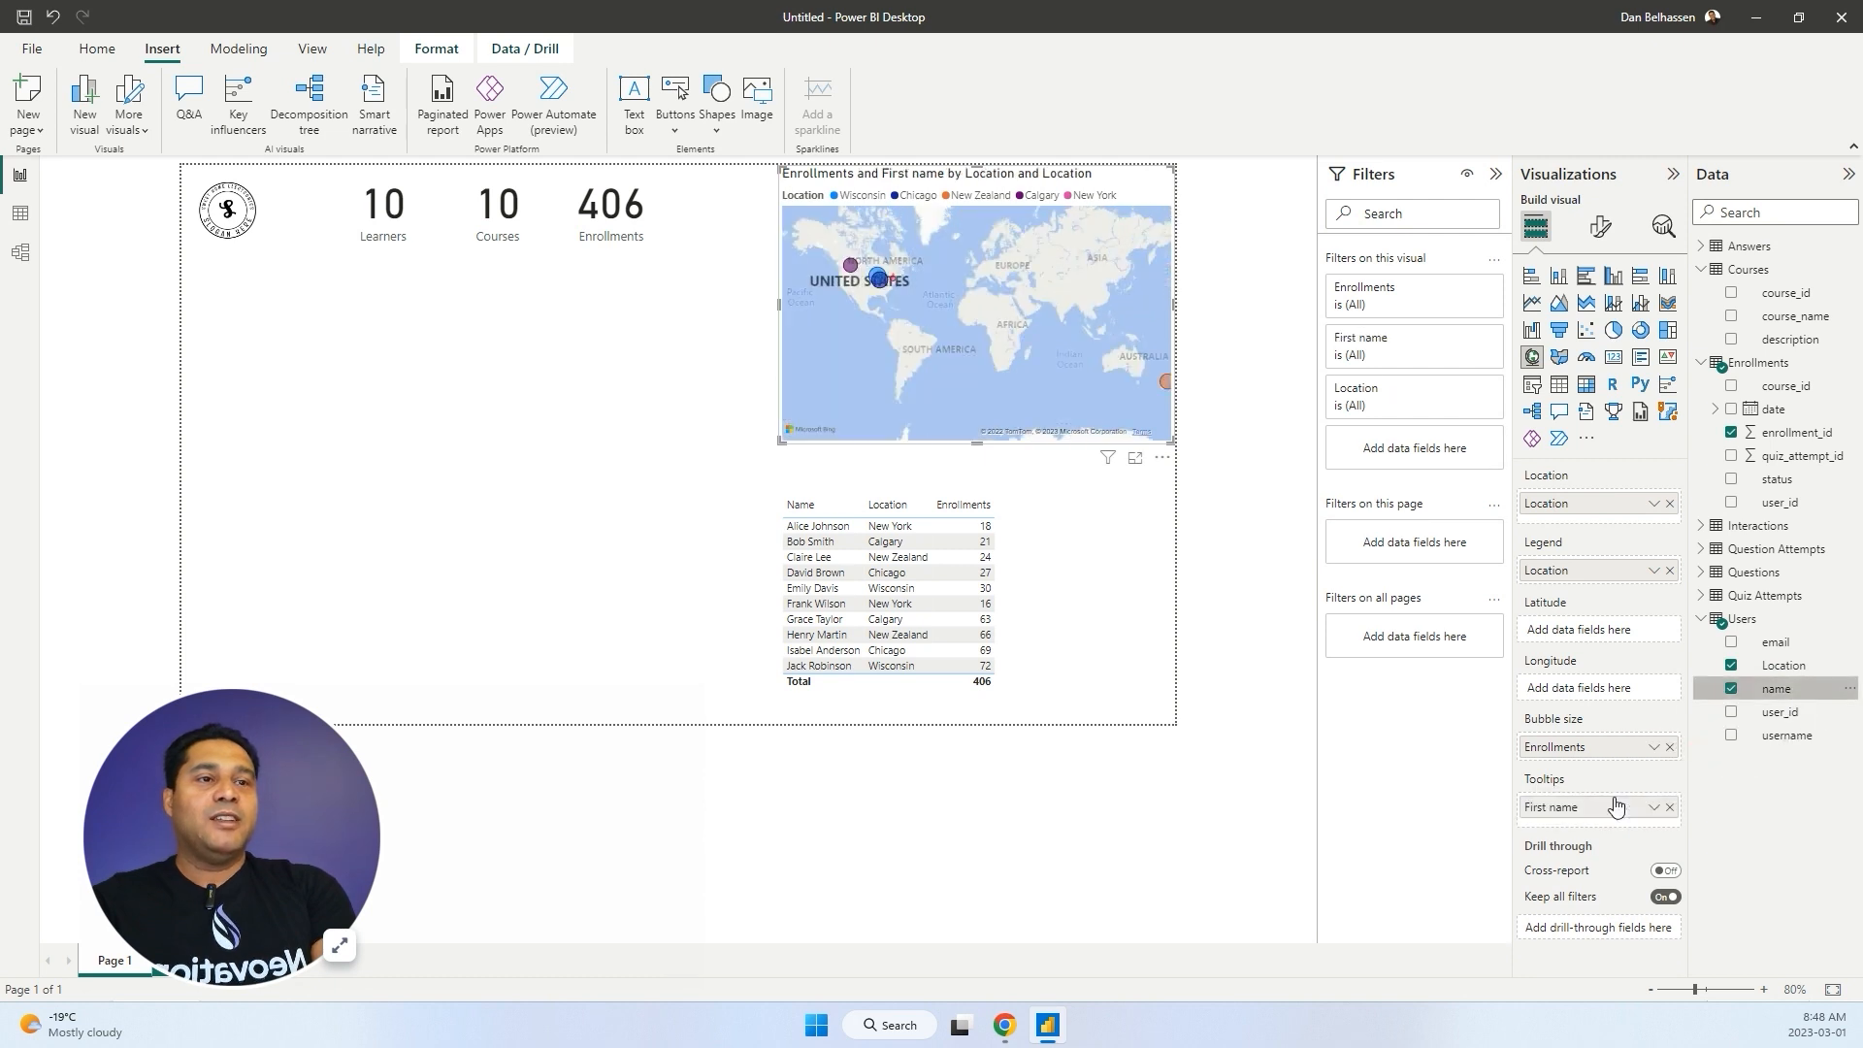
pyautogui.moveTo(884, 289)
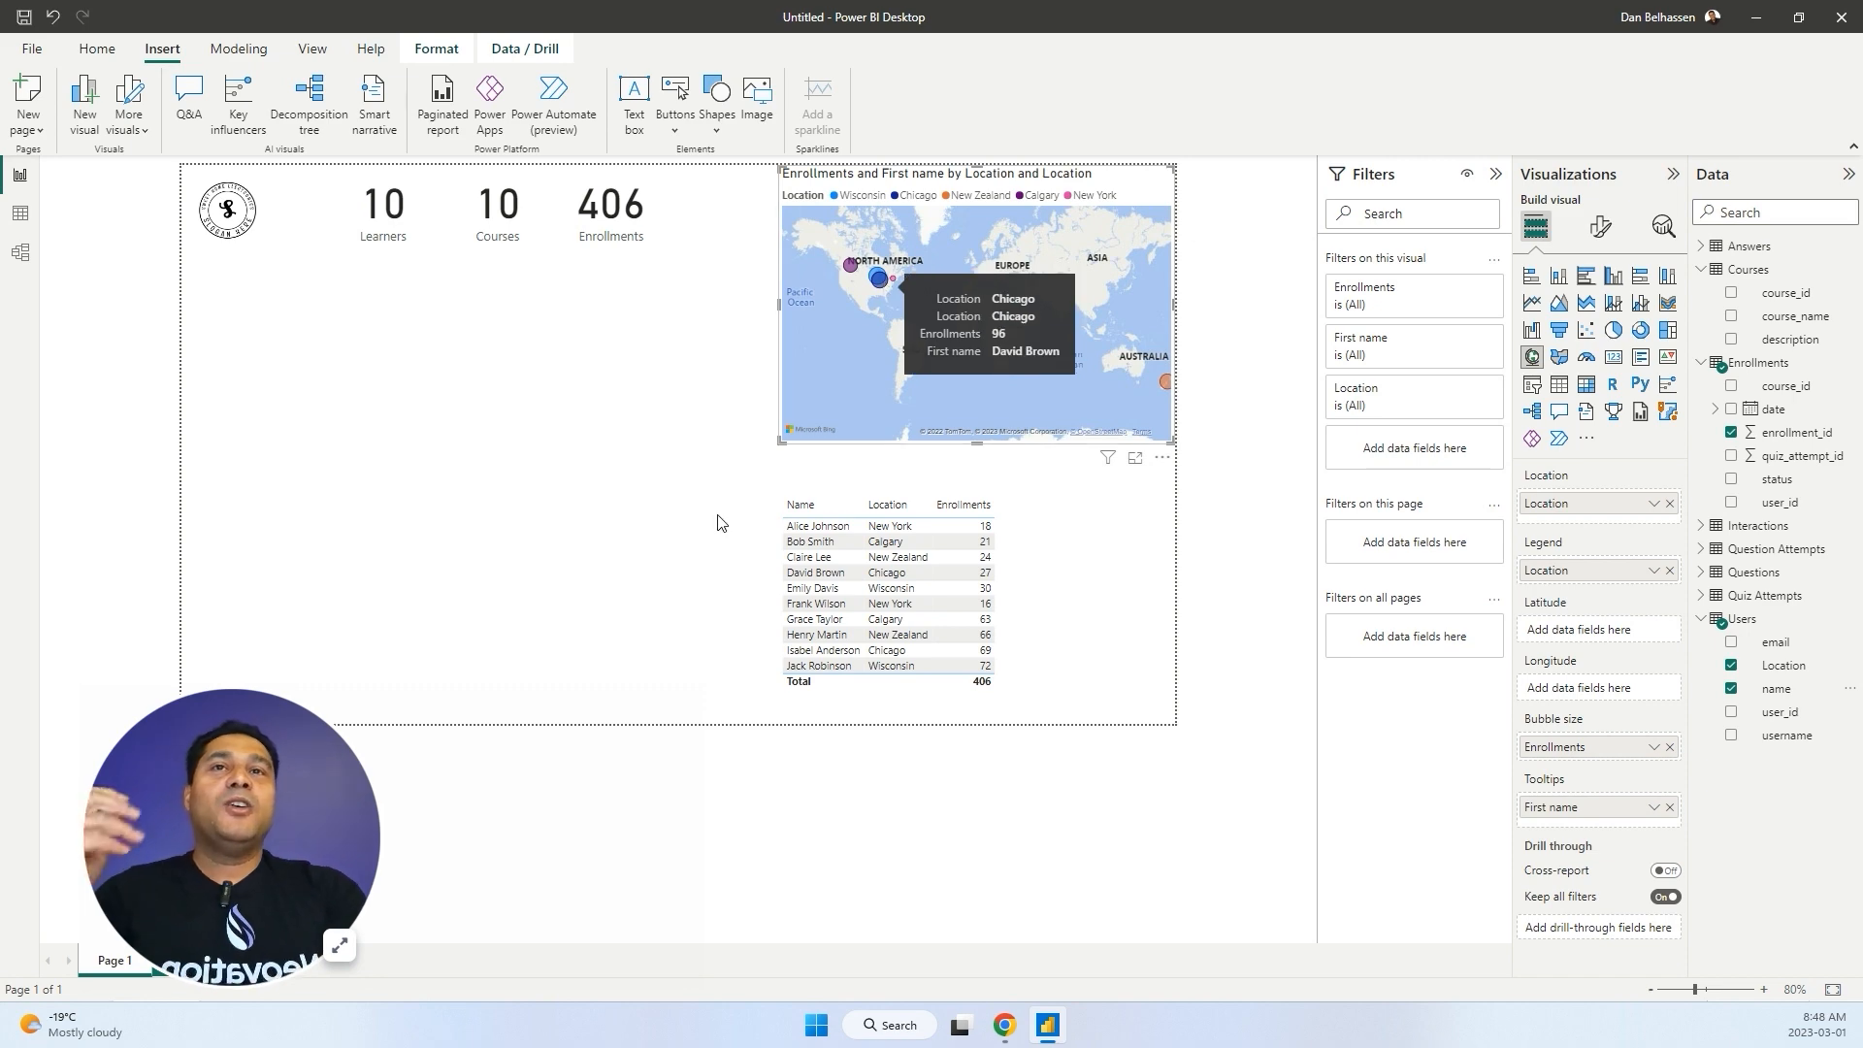
pyautogui.click(1035, 572)
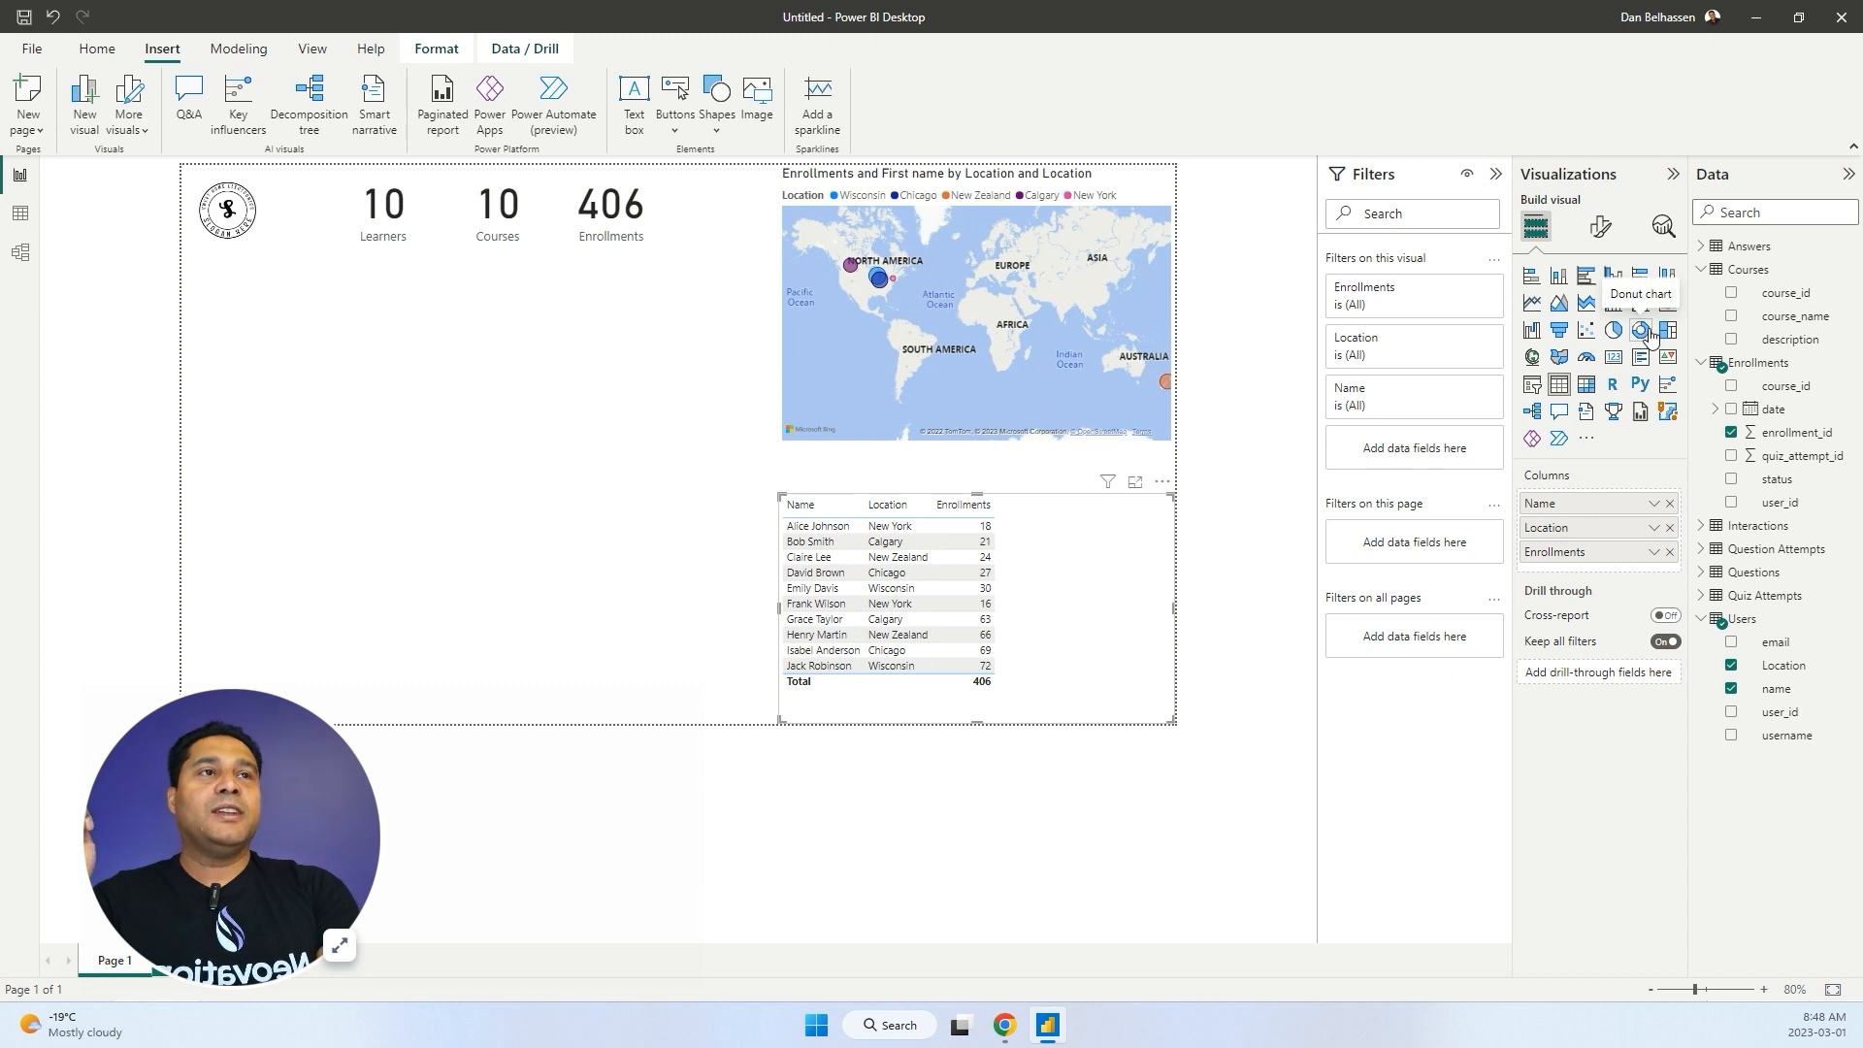
# Add a donut chart at the page's lower edge directly beside the learner table and resize it to match the table's height.
pyautogui.click(643, 471)
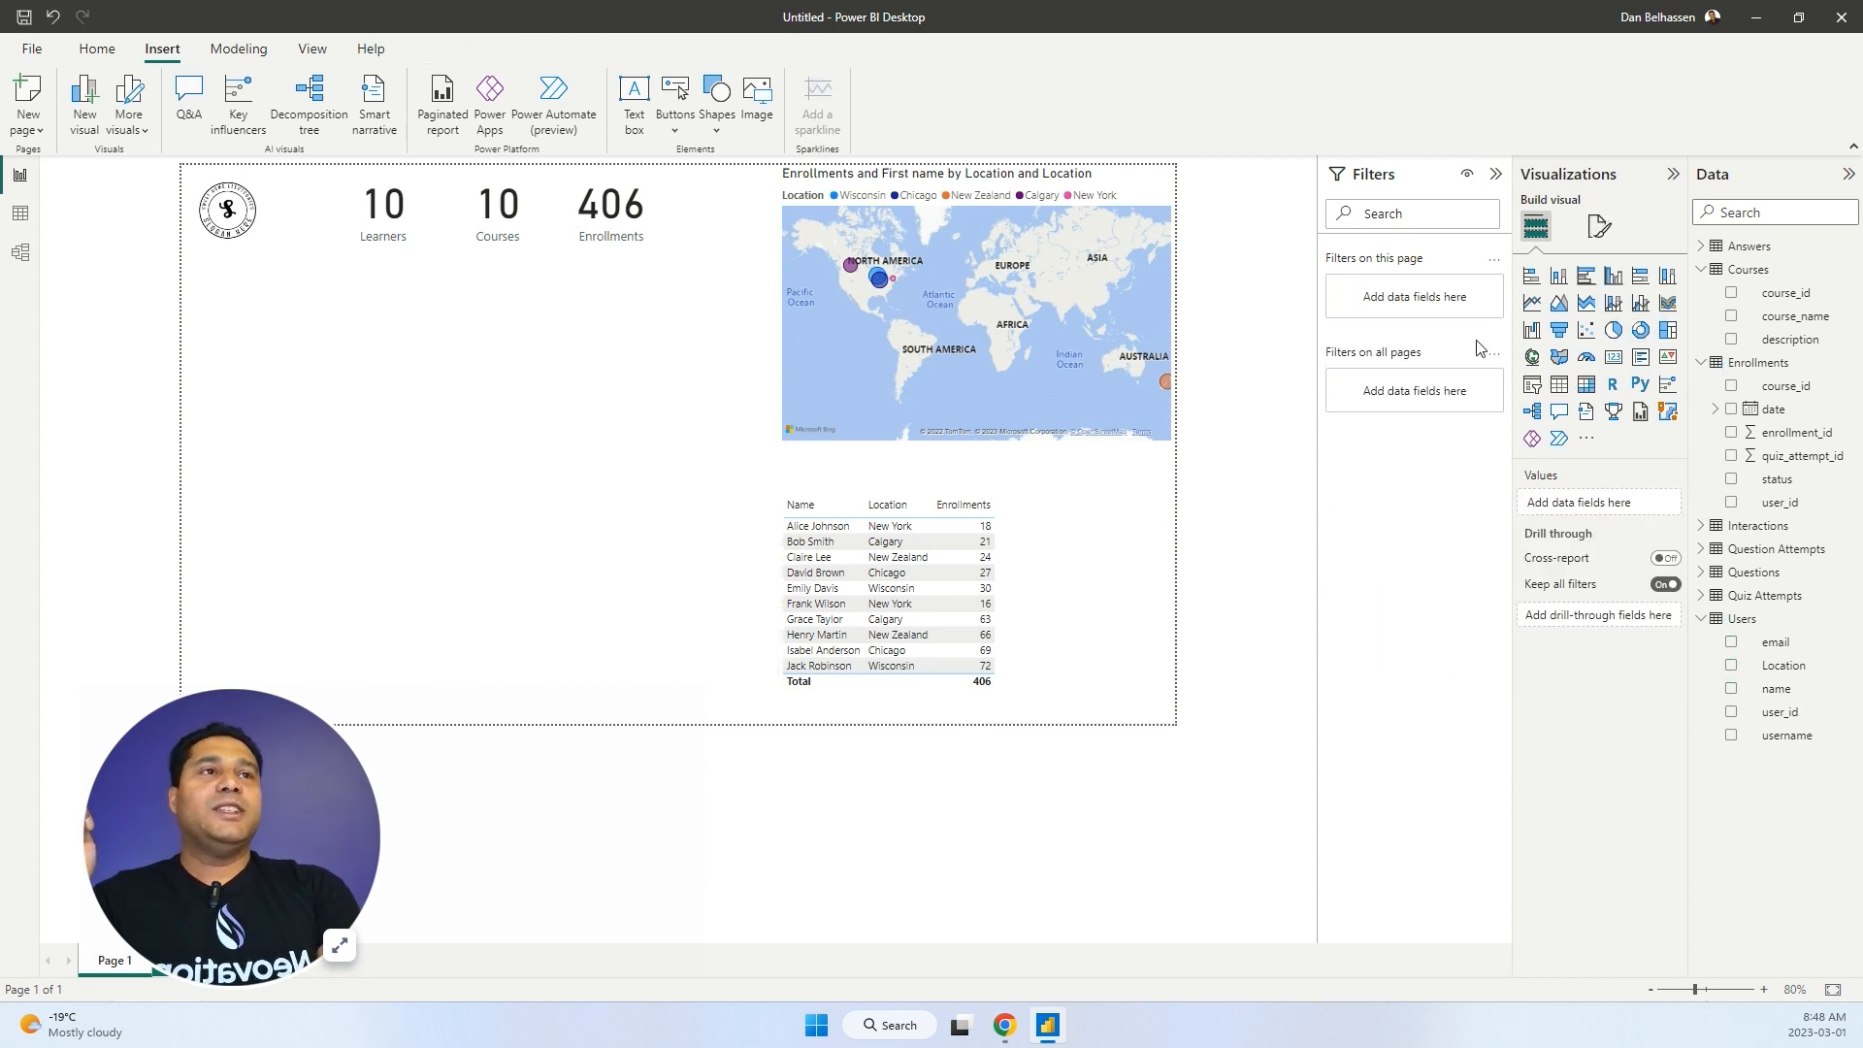
pyautogui.click(1638, 330)
pyautogui.moveTo(417, 402); pyautogui.dragTo(616, 680)
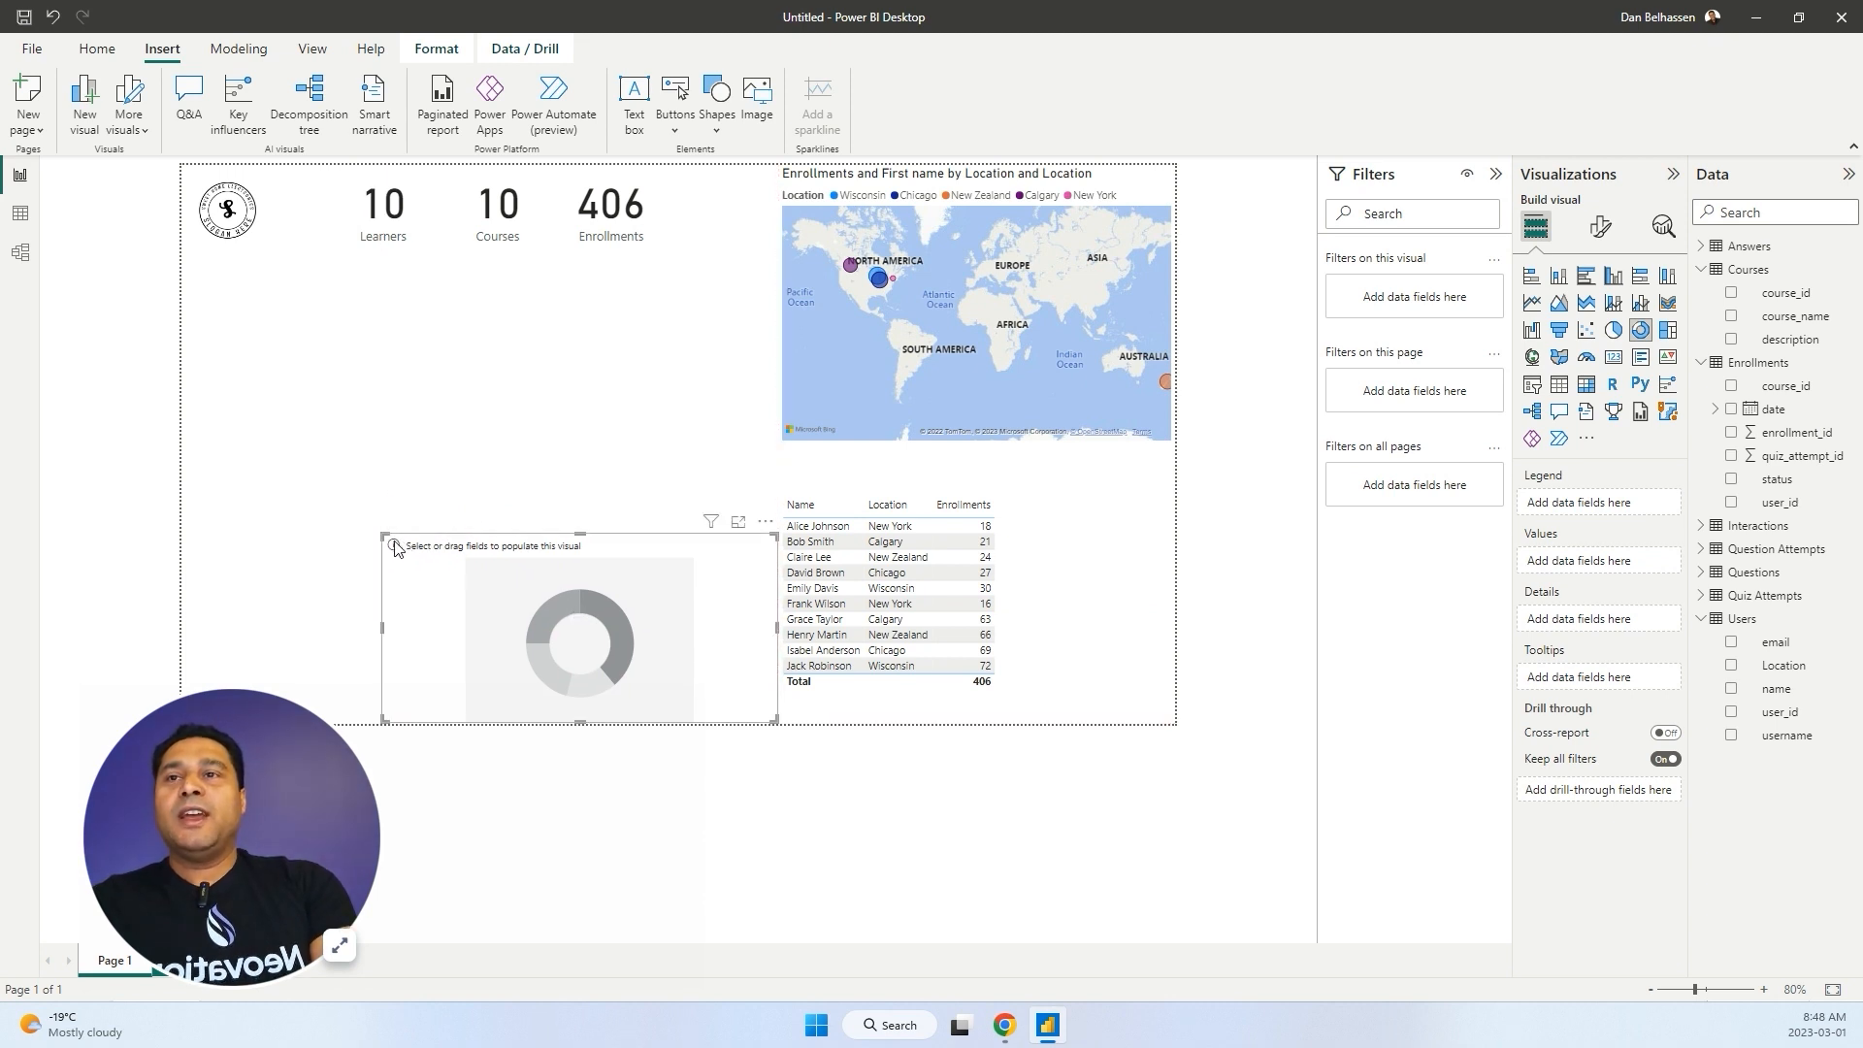
pyautogui.moveTo(383, 536); pyautogui.dragTo(499, 495)
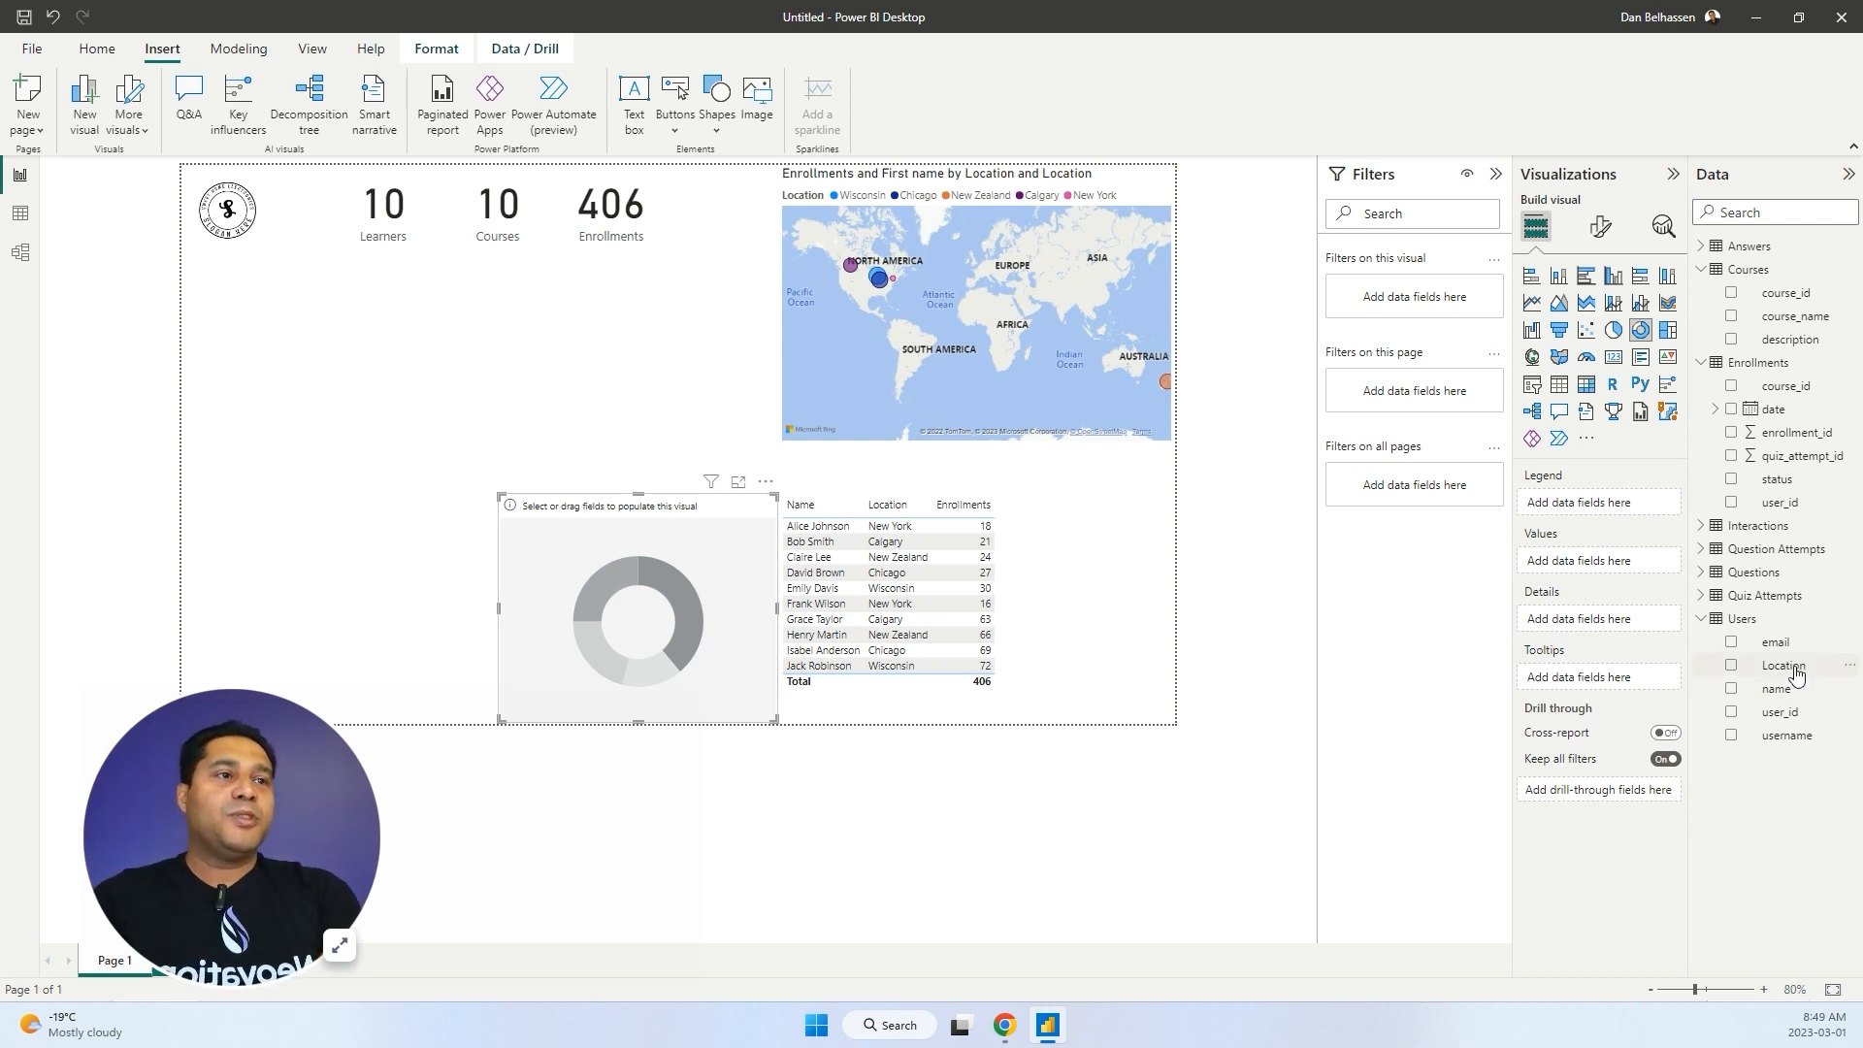
# Set the donut chart's legend to Location and its values to enrollment_id, renamed Enrollments.
pyautogui.moveTo(1796, 675); pyautogui.dragTo(1630, 503)
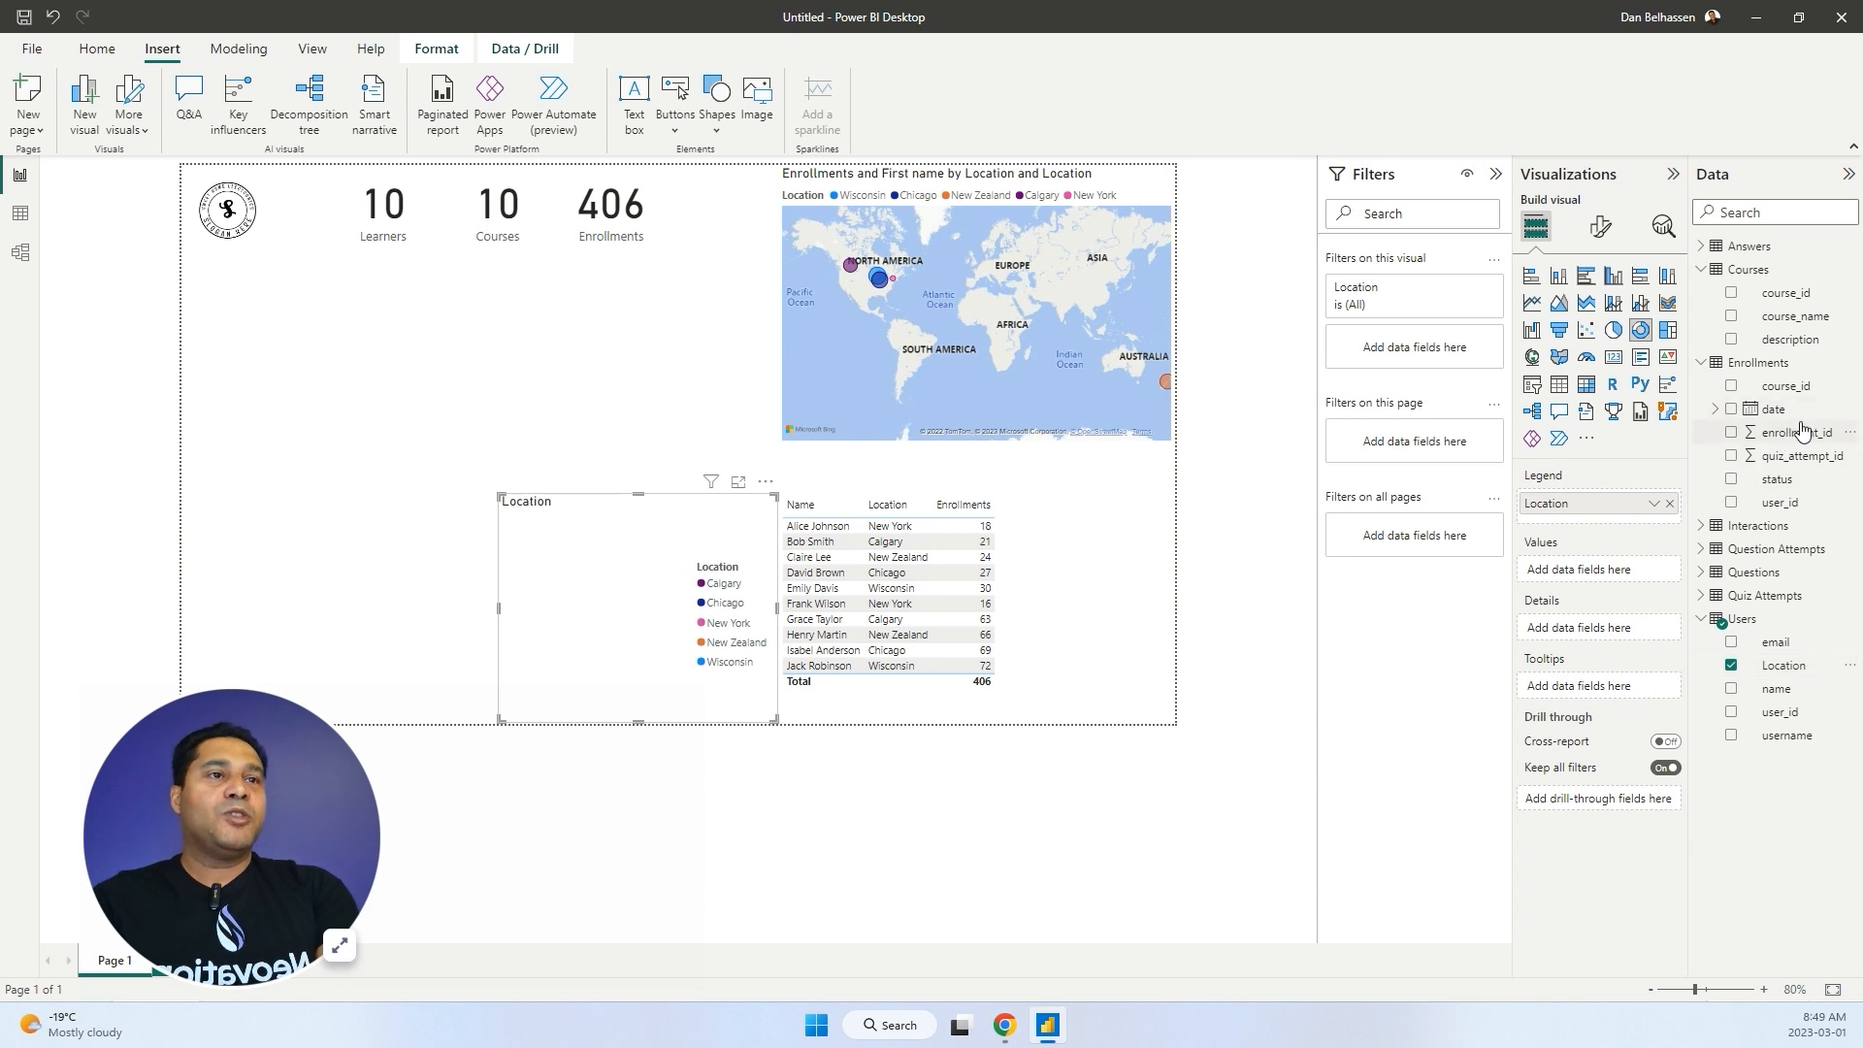
pyautogui.moveTo(1802, 428); pyautogui.dragTo(1630, 560)
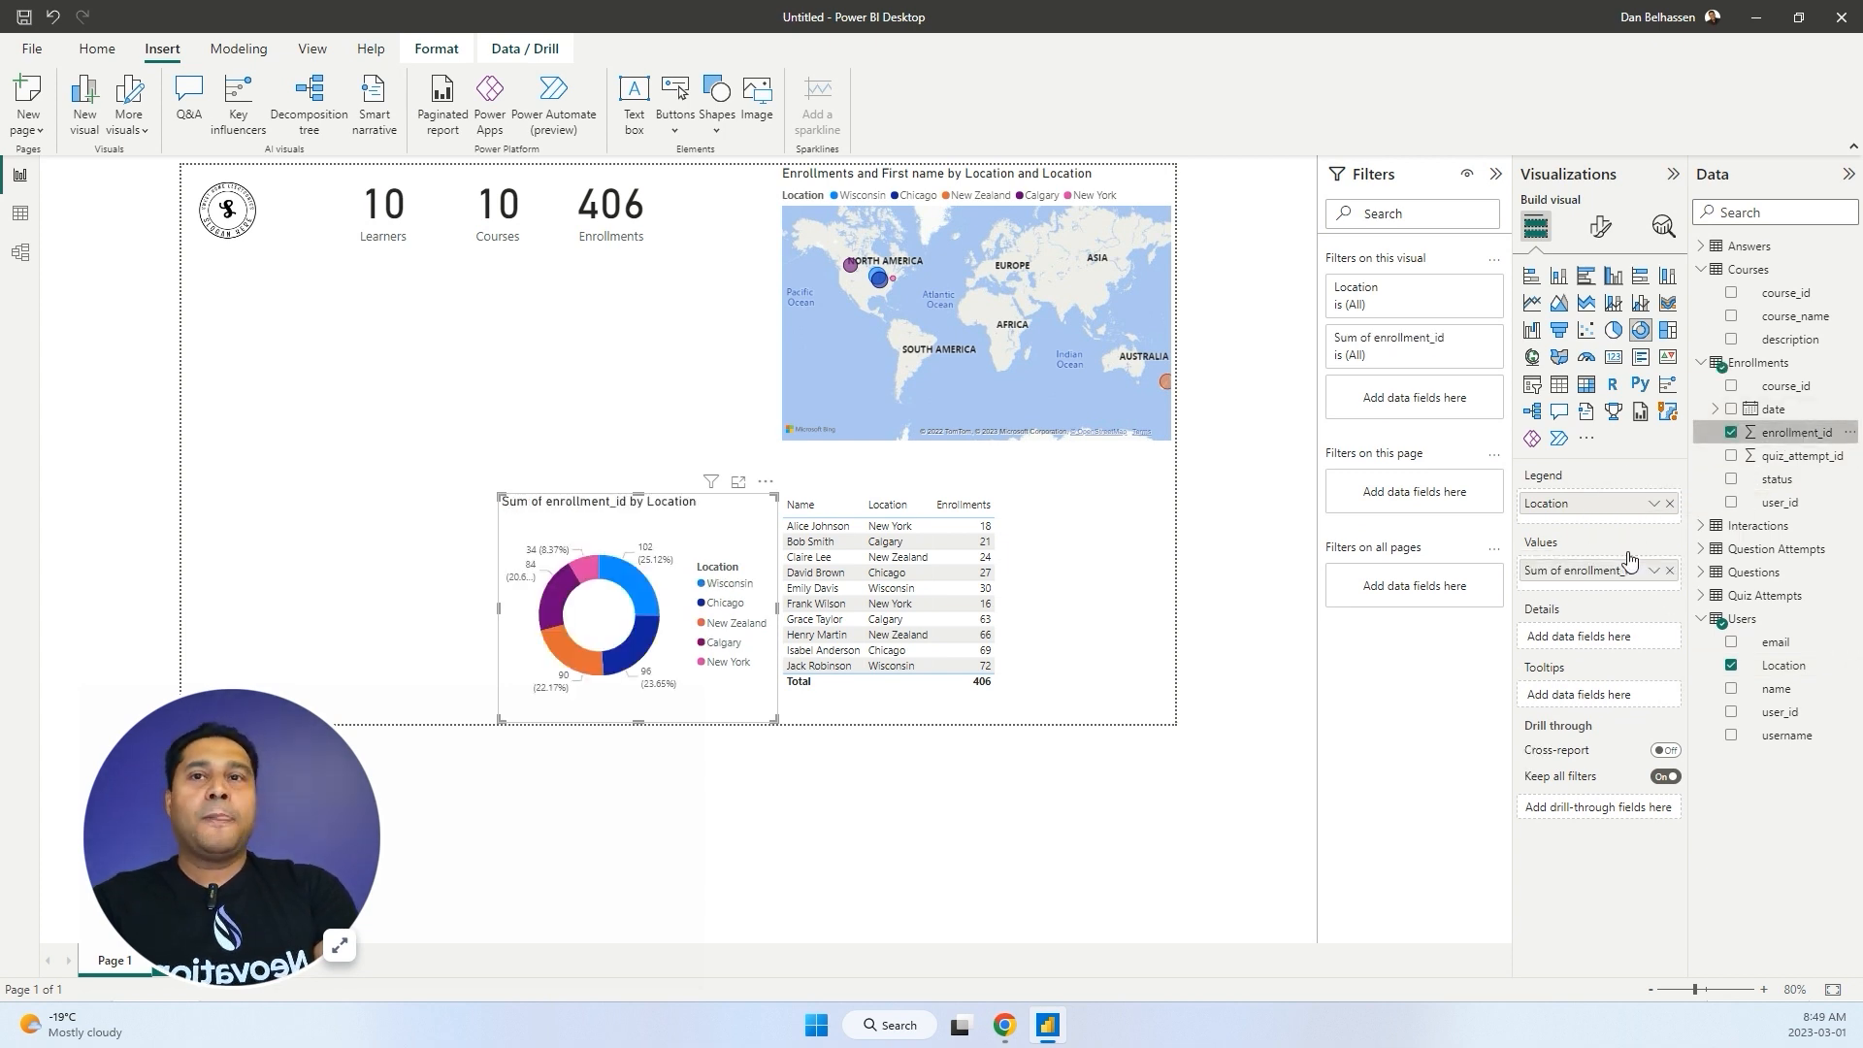
pyautogui.doubleClick(1594, 574)
pyautogui.write('Enrollments')
pyautogui.press('Return')
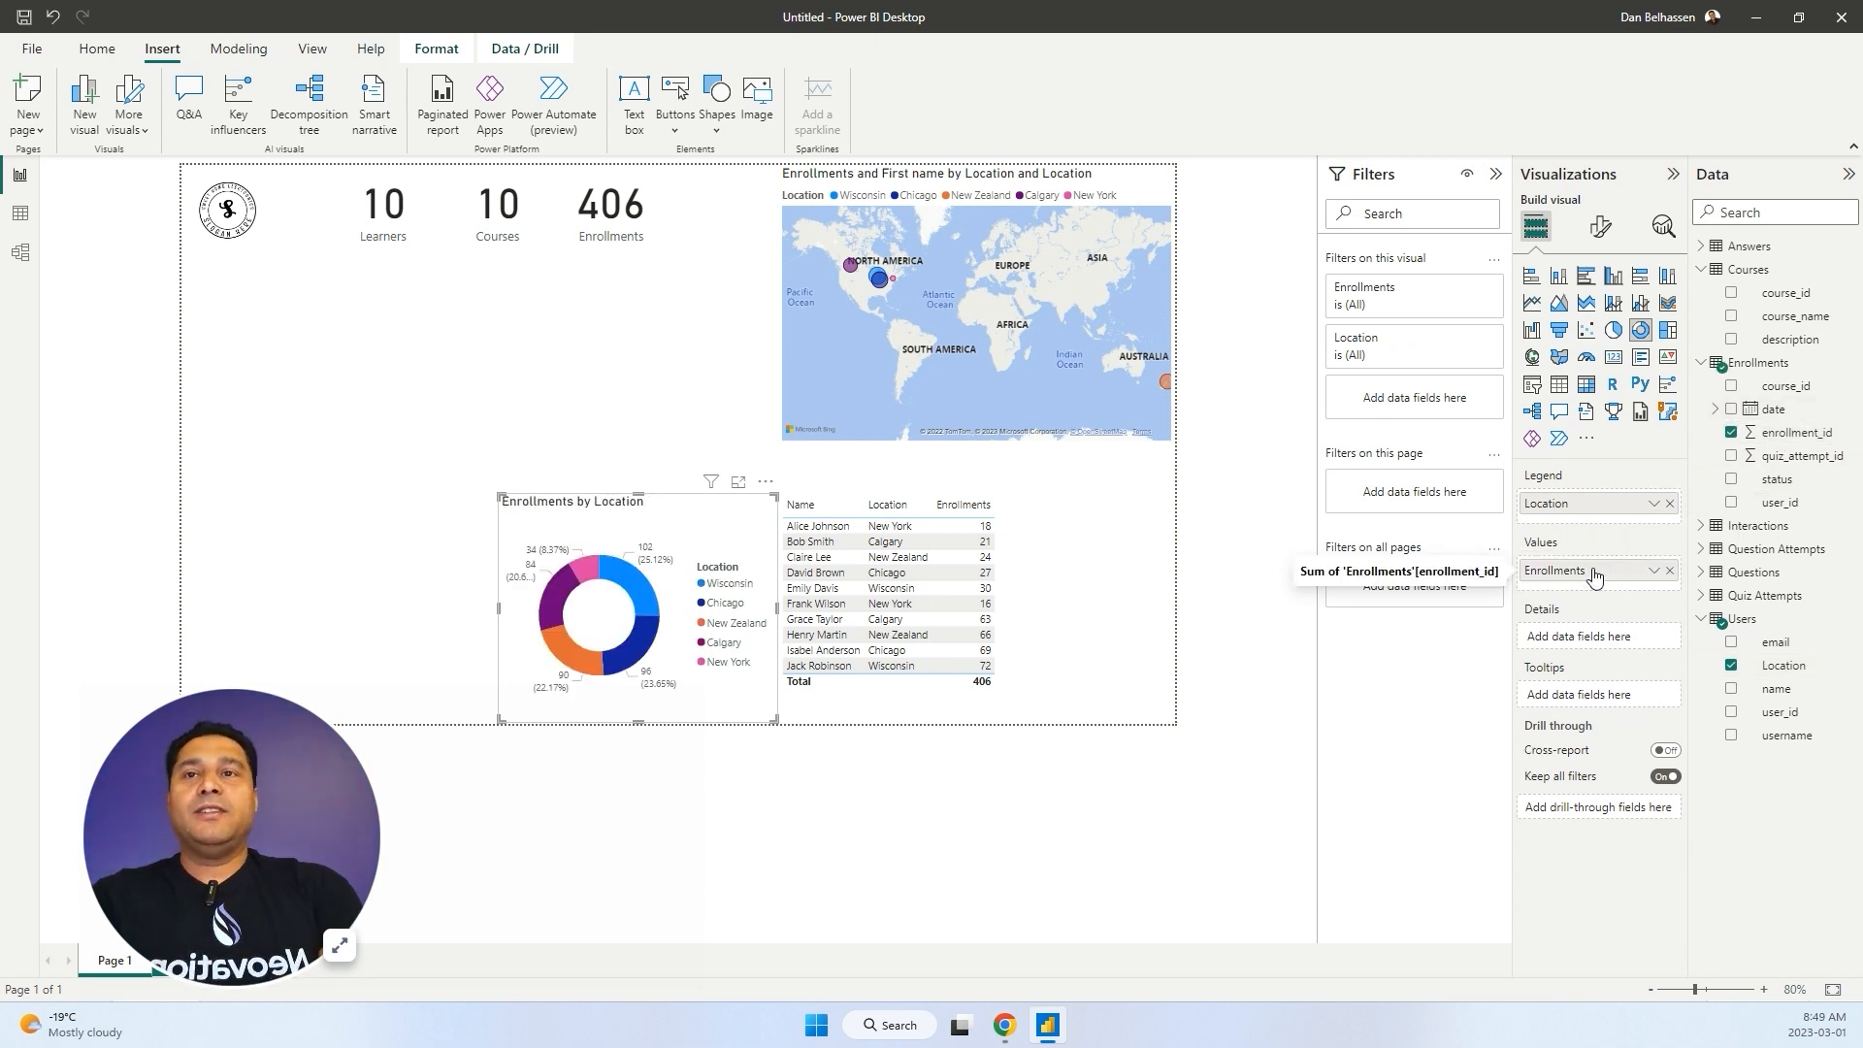
# Cross-filter the report in turn by the Wisconsin, Calgary and New Zealand learners with 30, 63 and 66 enrollments.
pyautogui.click(845, 590)
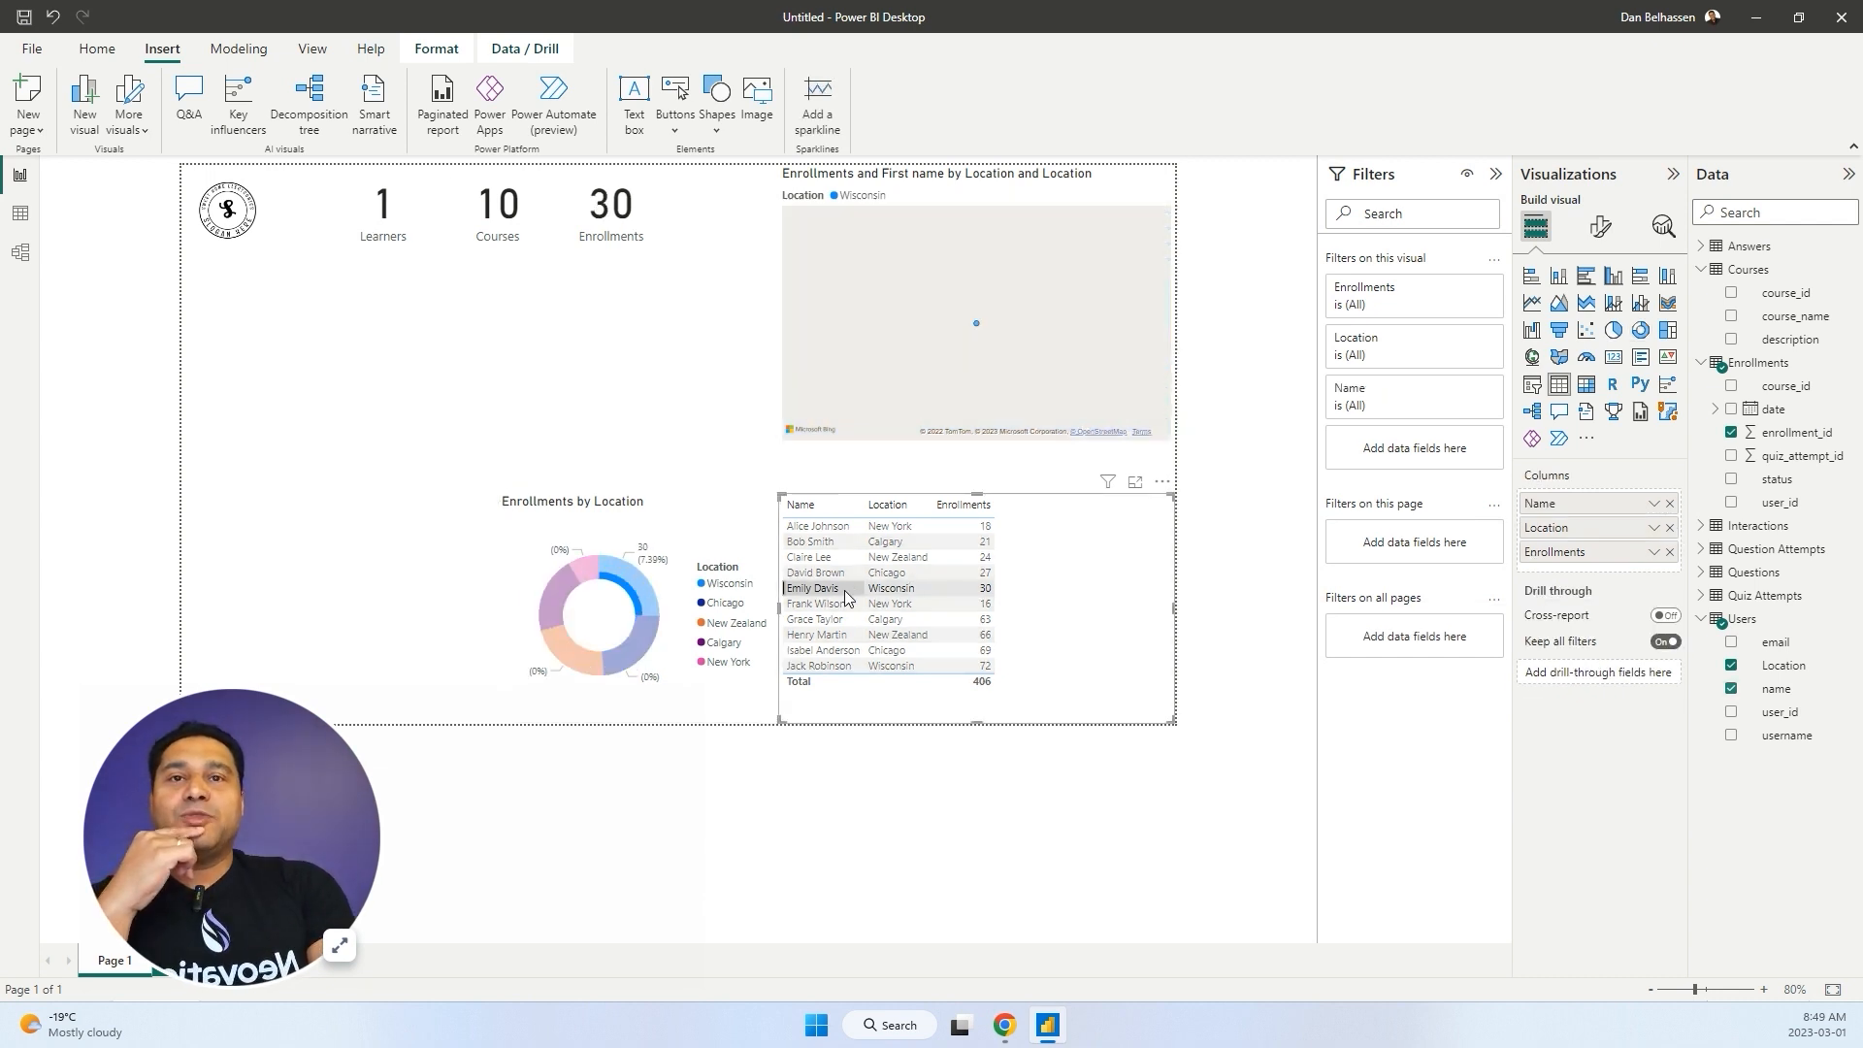
pyautogui.click(837, 622)
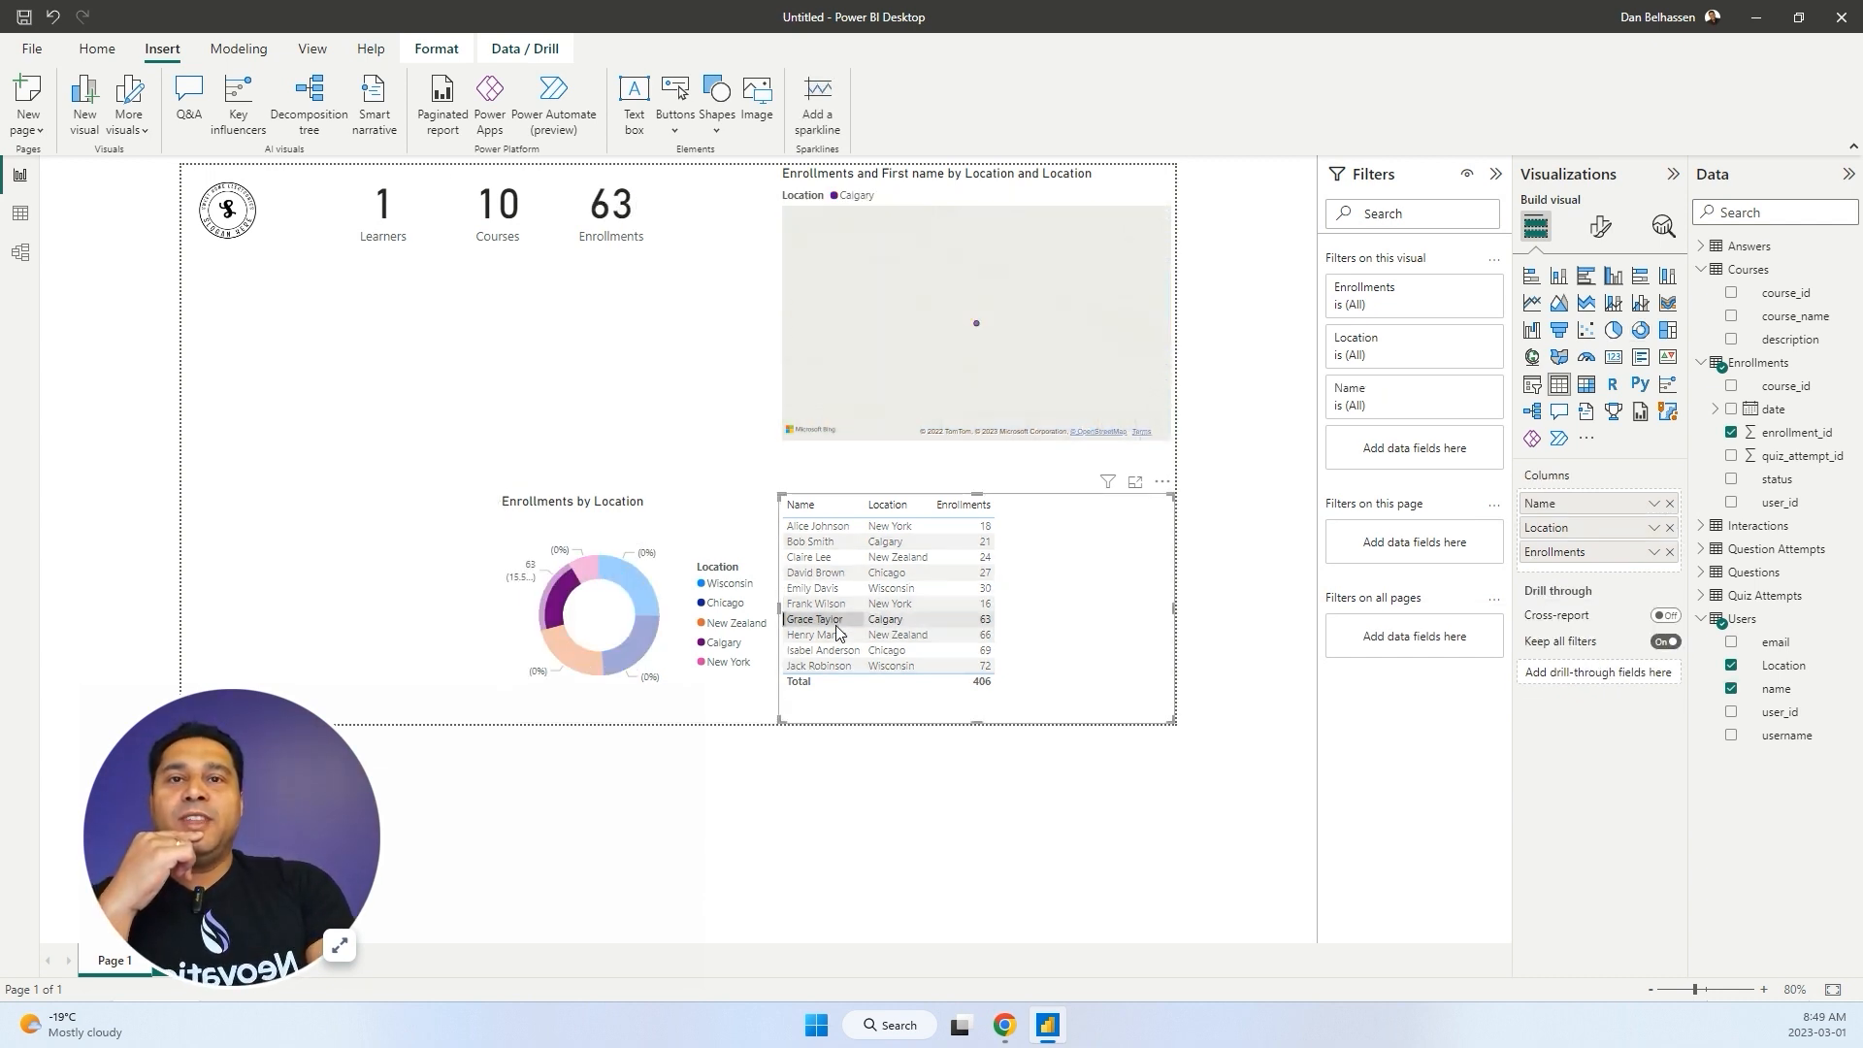
pyautogui.click(836, 635)
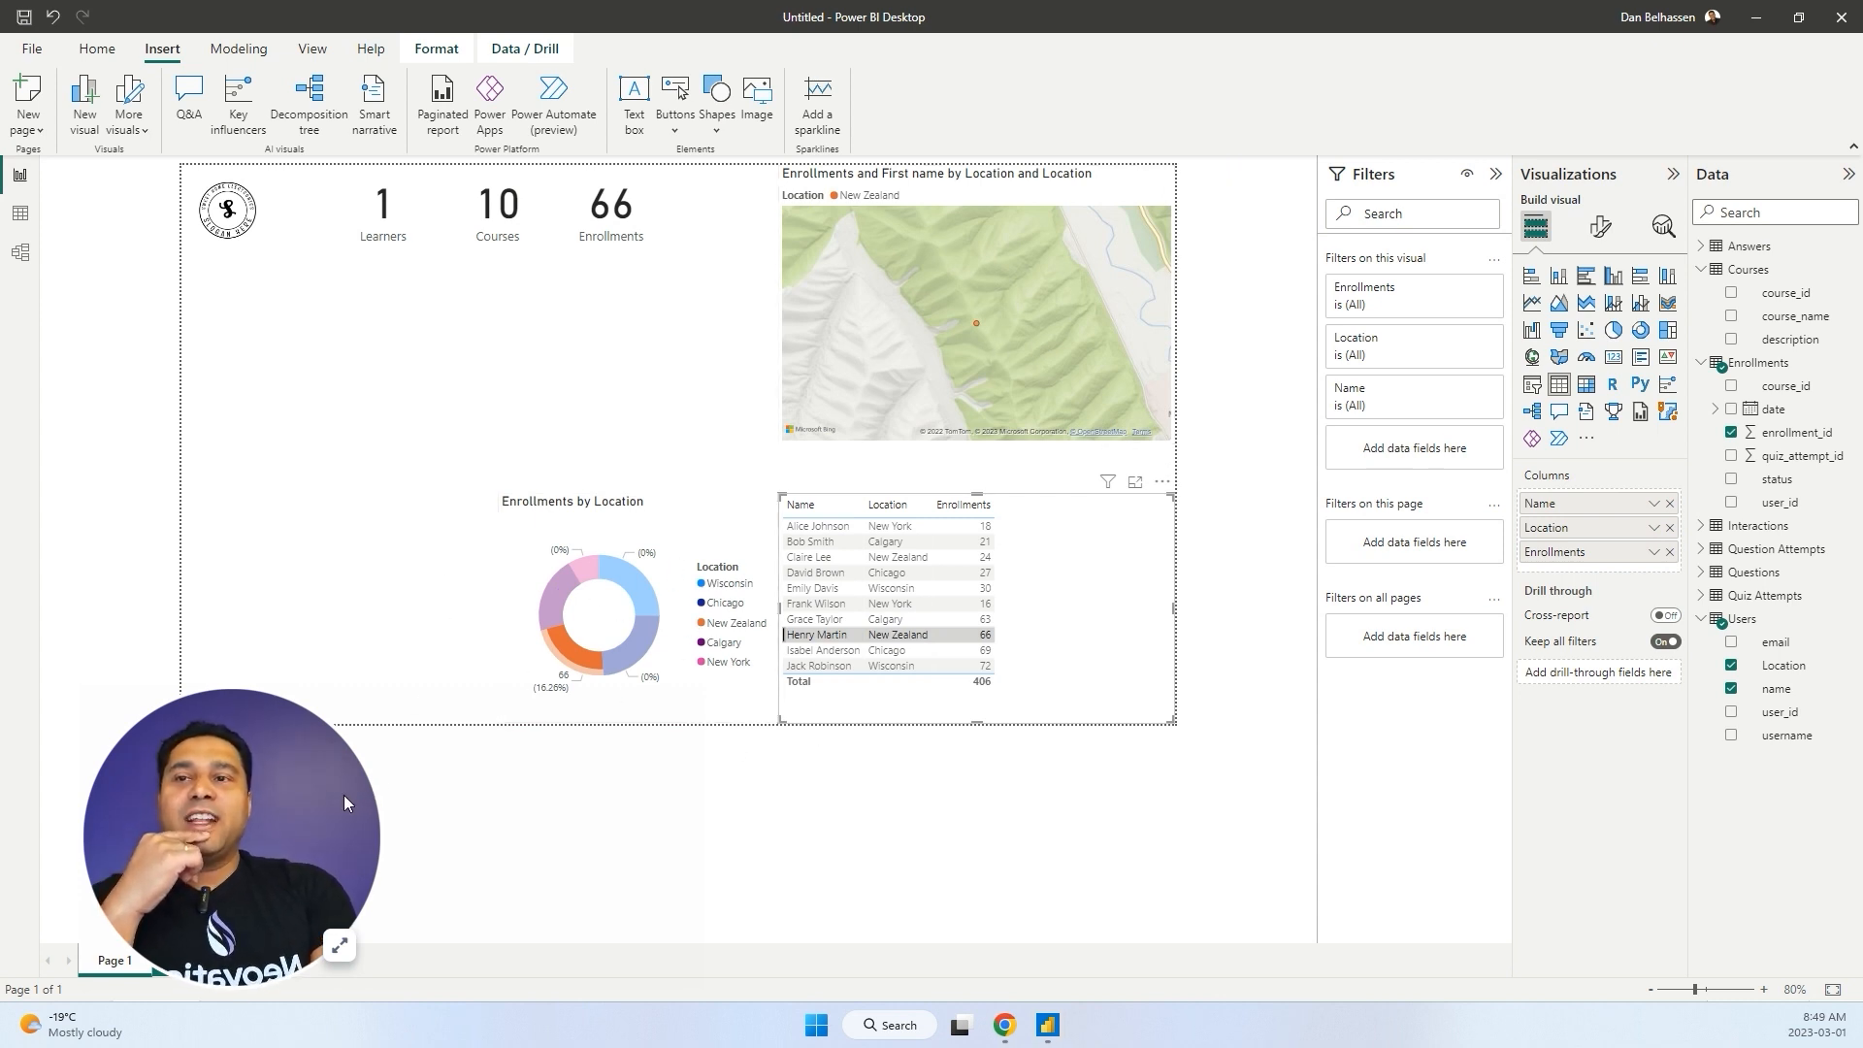
# Clear the cross-filter and add a slicer on the Users name field in the blank area below the summary cards.
pyautogui.click(1124, 615)
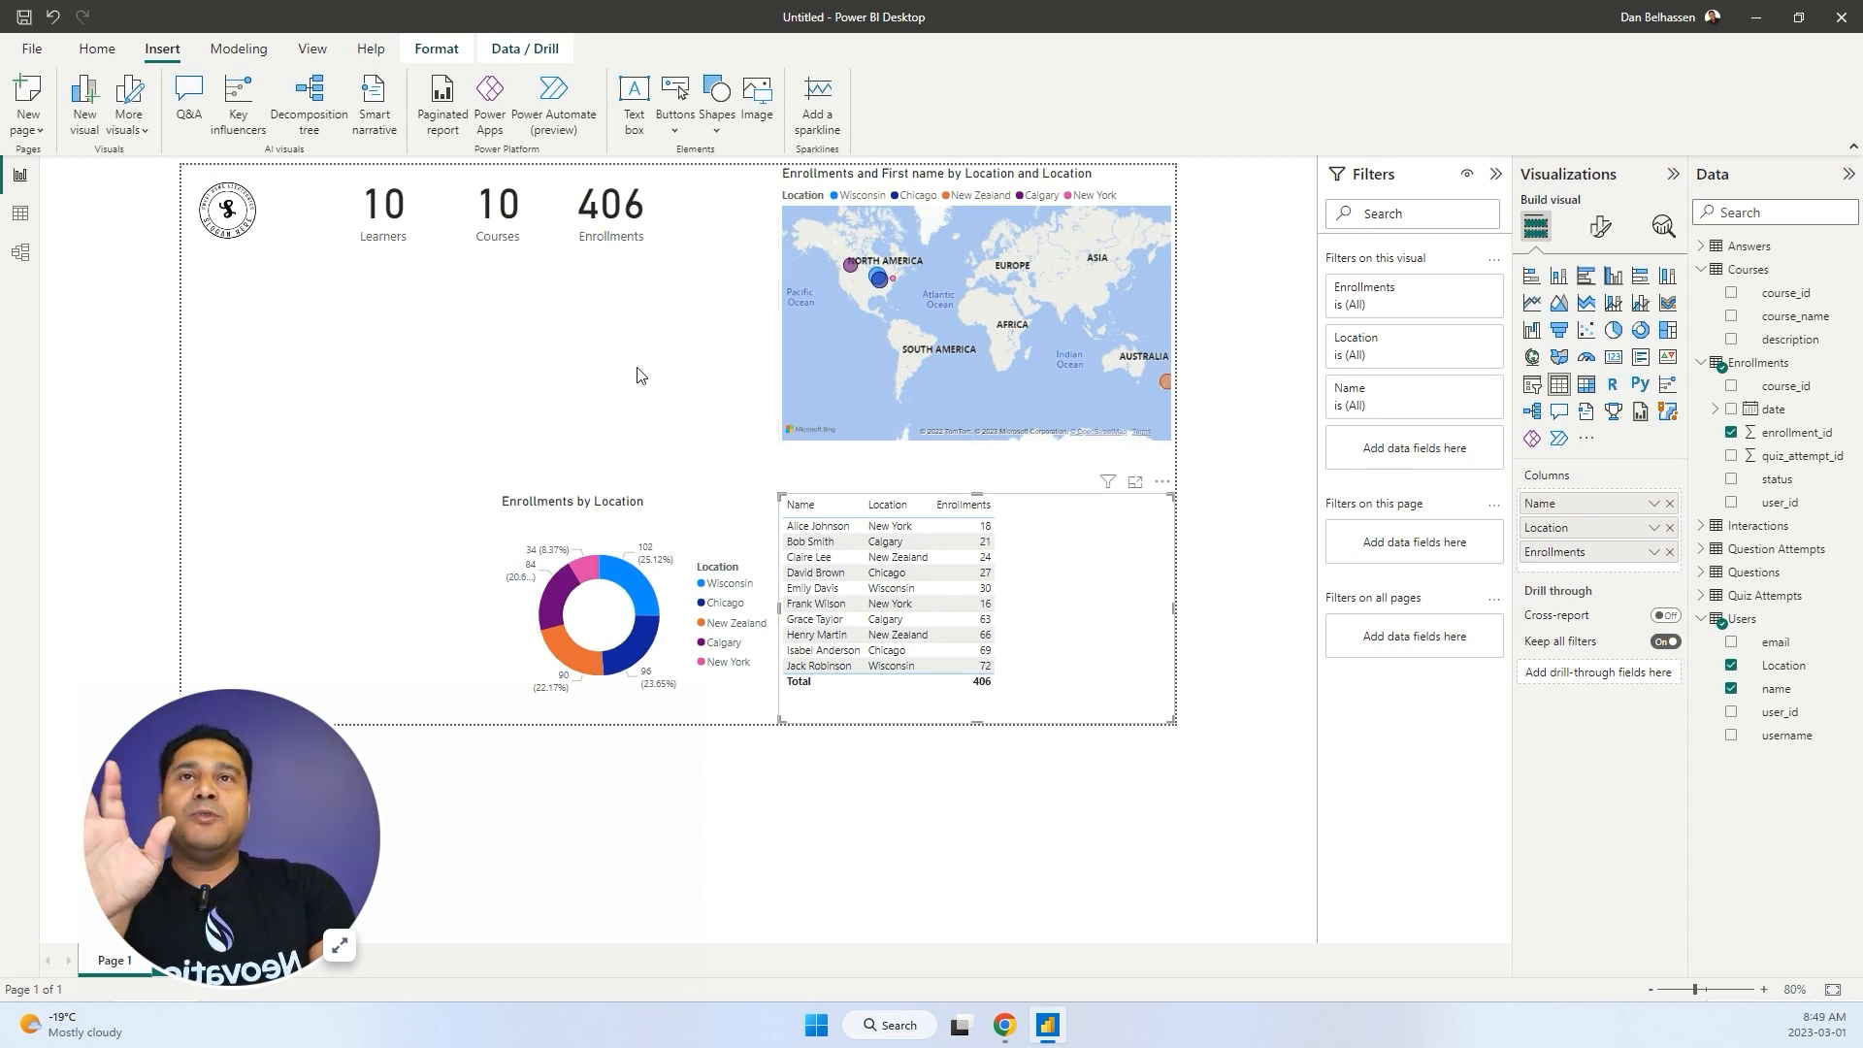
pyautogui.click(720, 336)
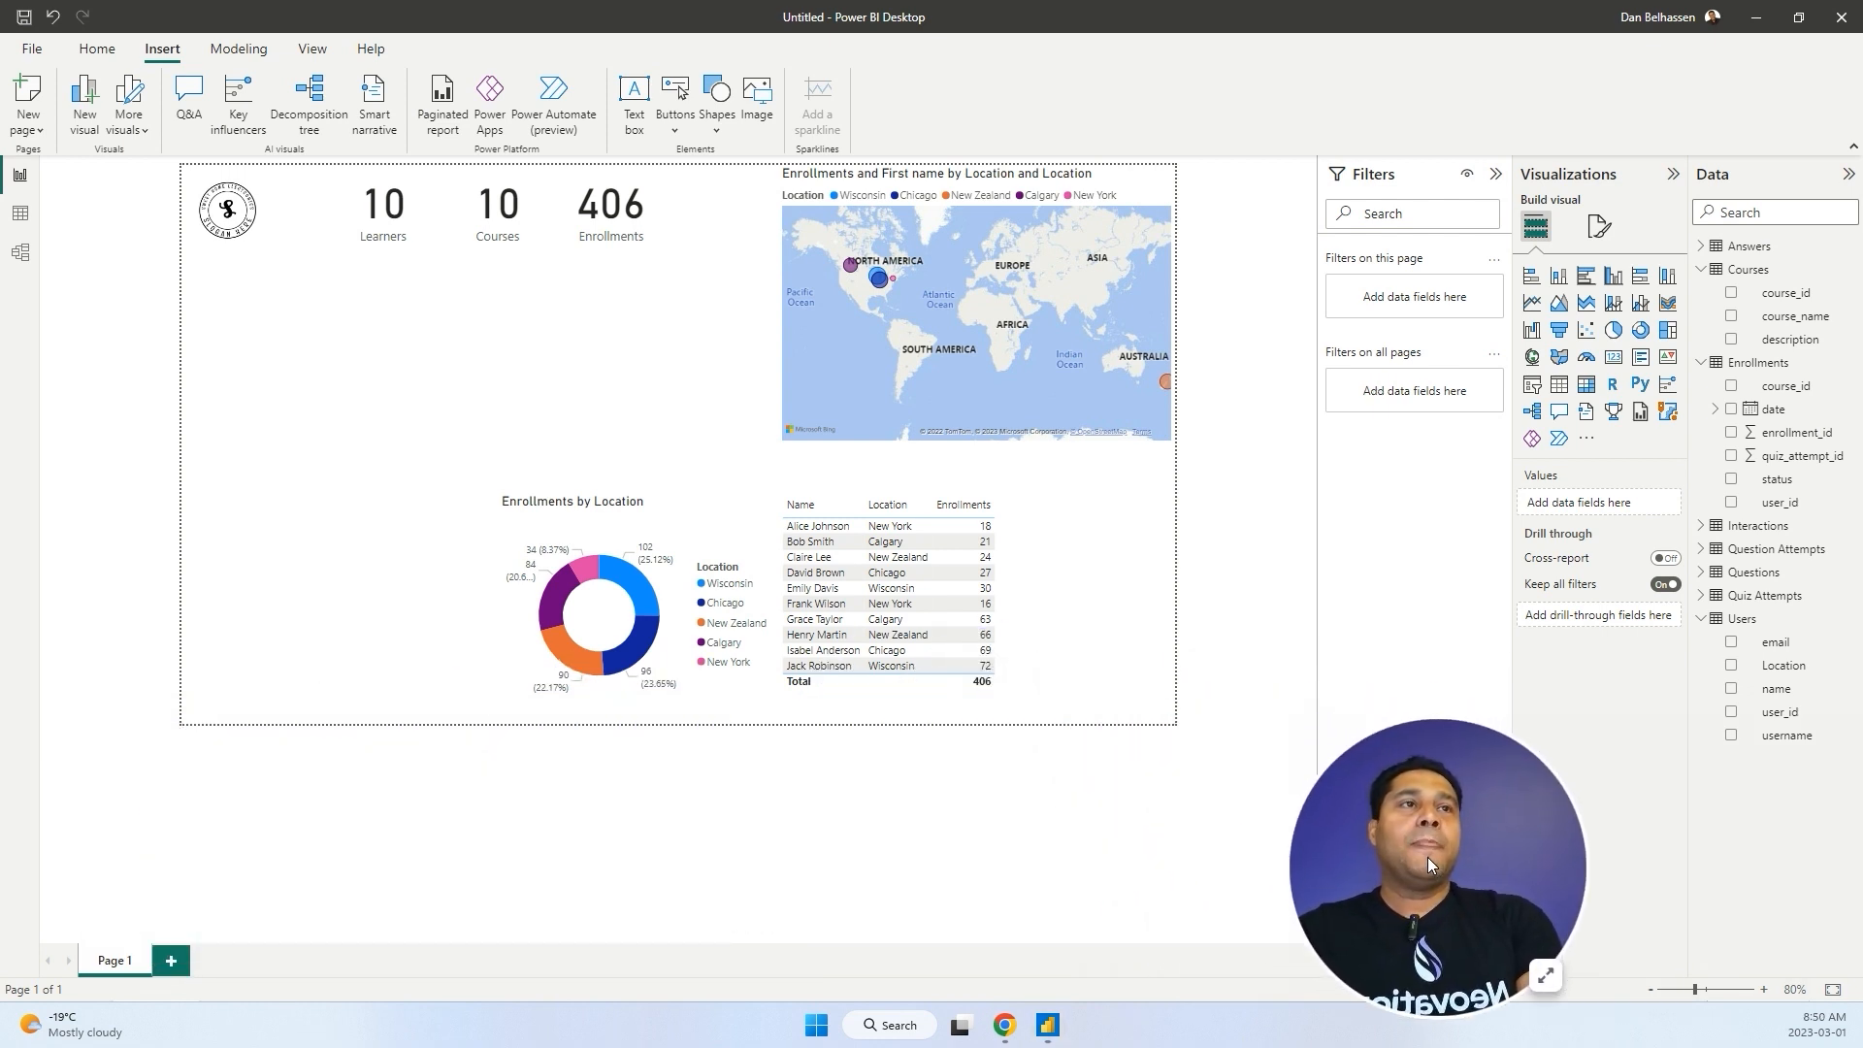
pyautogui.click(1533, 388)
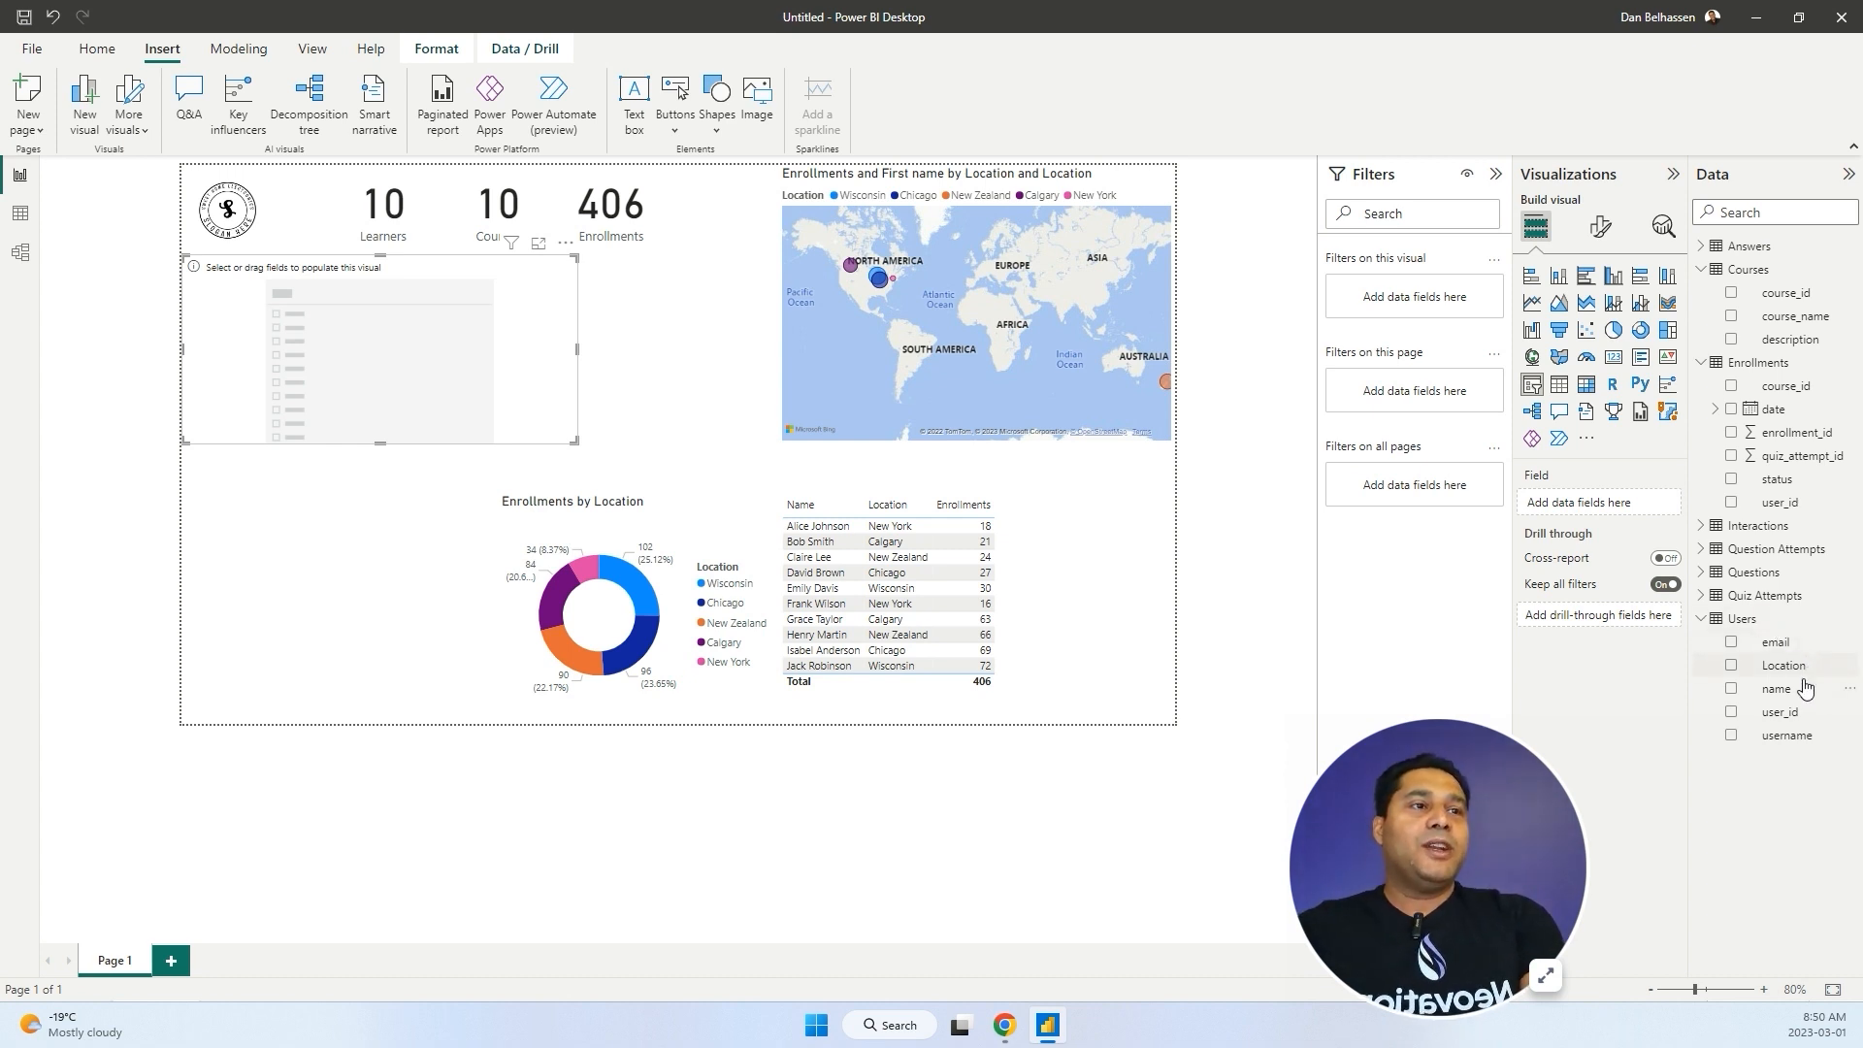
pyautogui.moveTo(1784, 664); pyautogui.dragTo(510, 376)
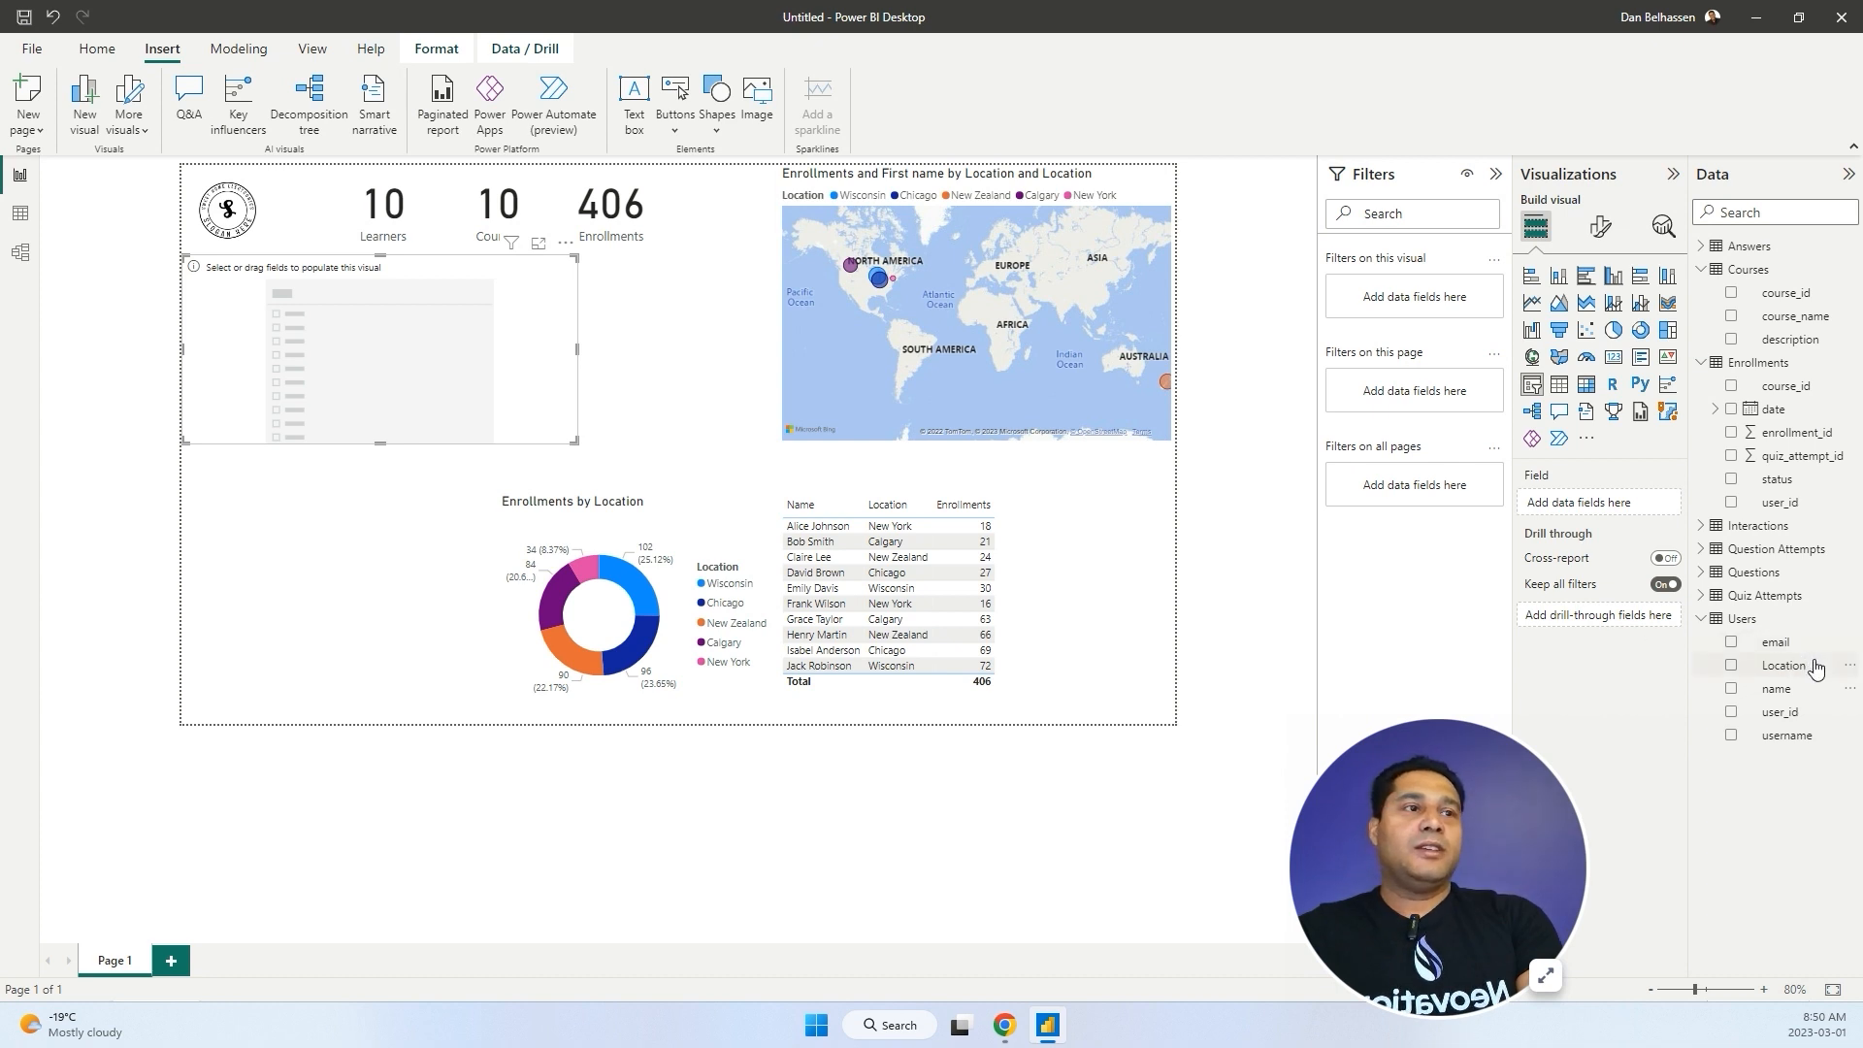
pyautogui.moveTo(1796, 698); pyautogui.dragTo(407, 391)
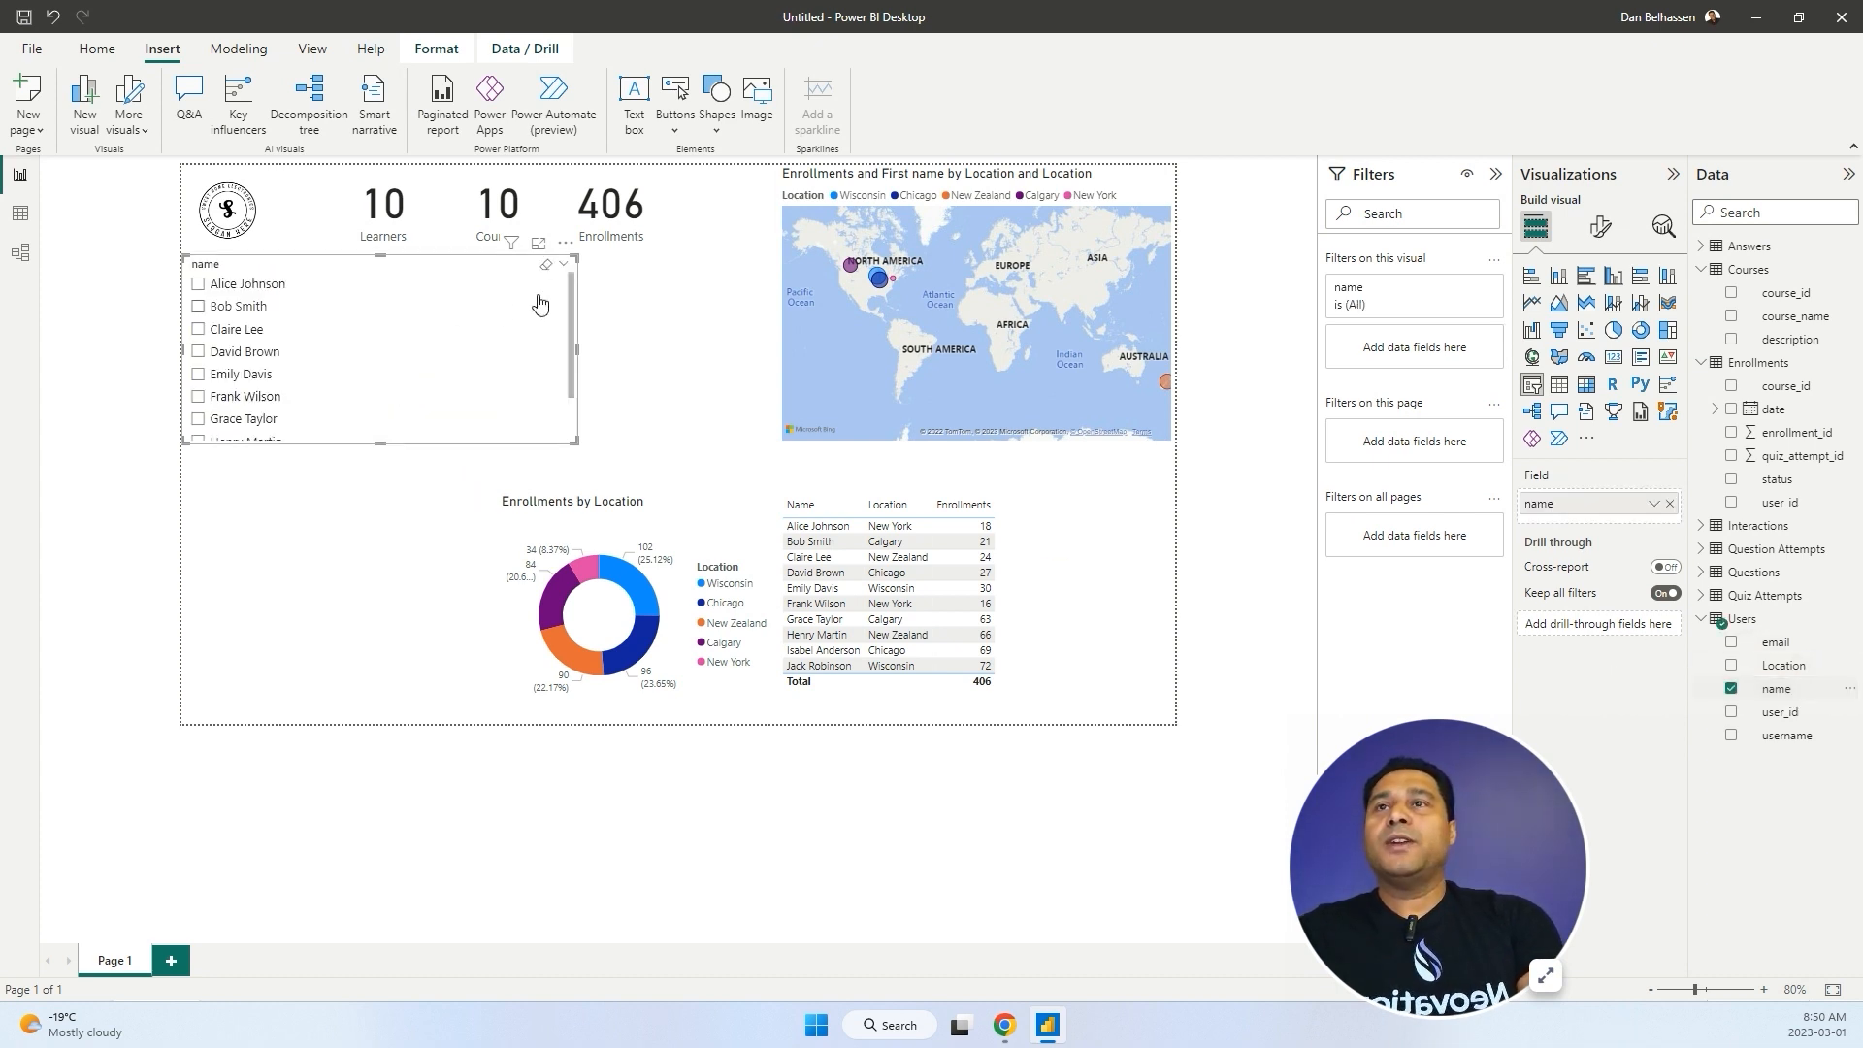
# Test the name slicer by filtering the report to the fourth and fifth learners in turn, and clear the selection.
pyautogui.scroll(-2, 267, 394)
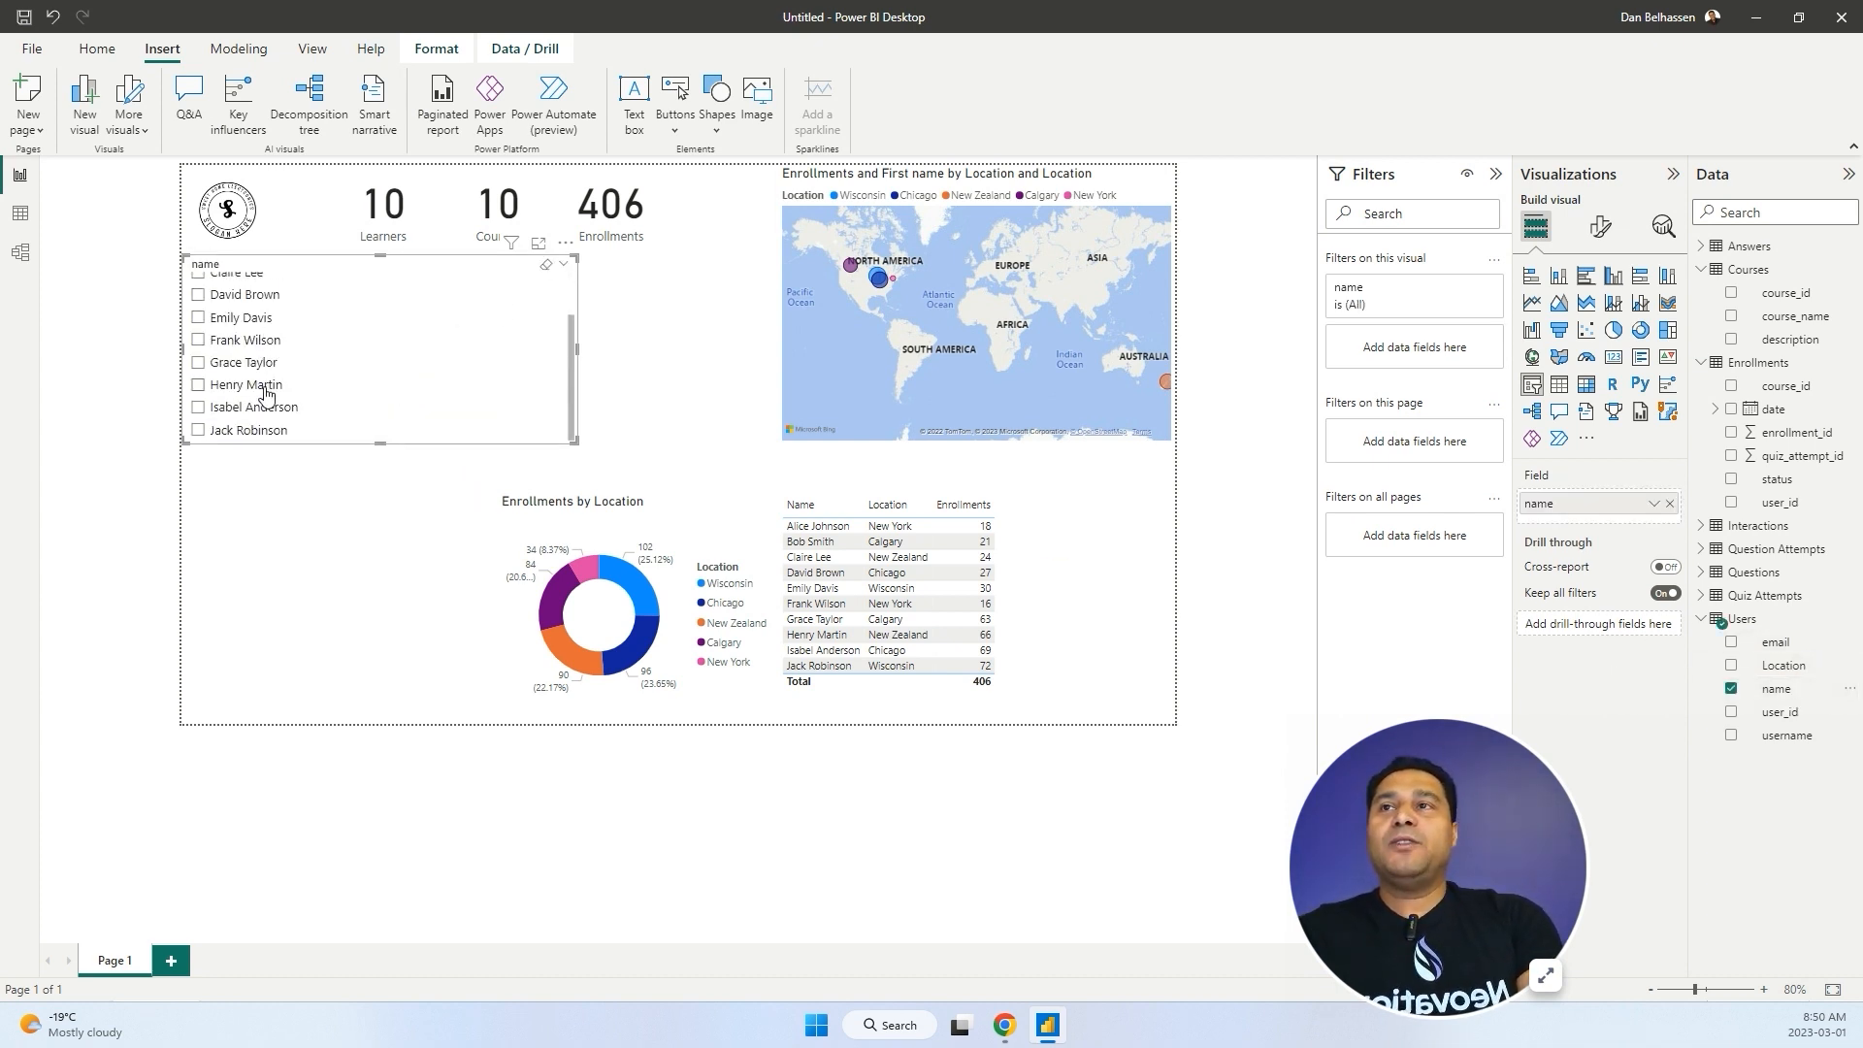
pyautogui.scroll(2, 267, 394)
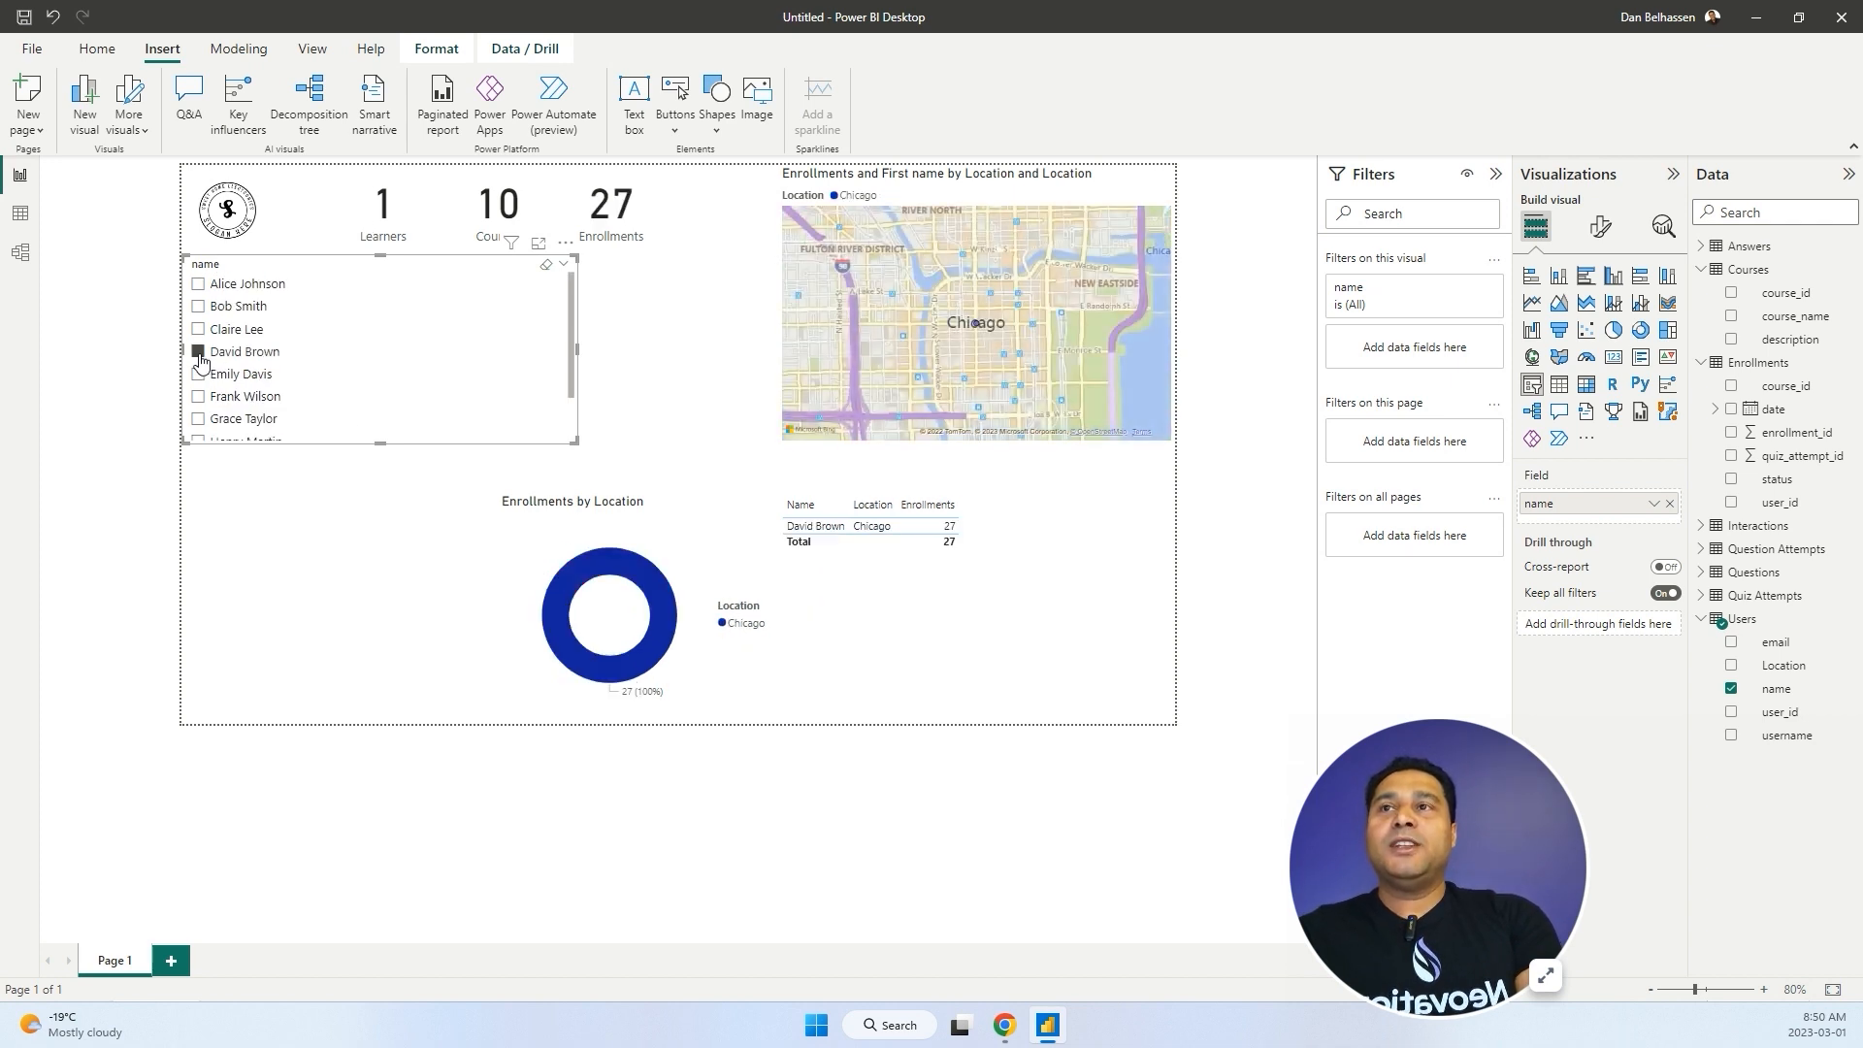
pyautogui.click(199, 353)
pyautogui.click(199, 375)
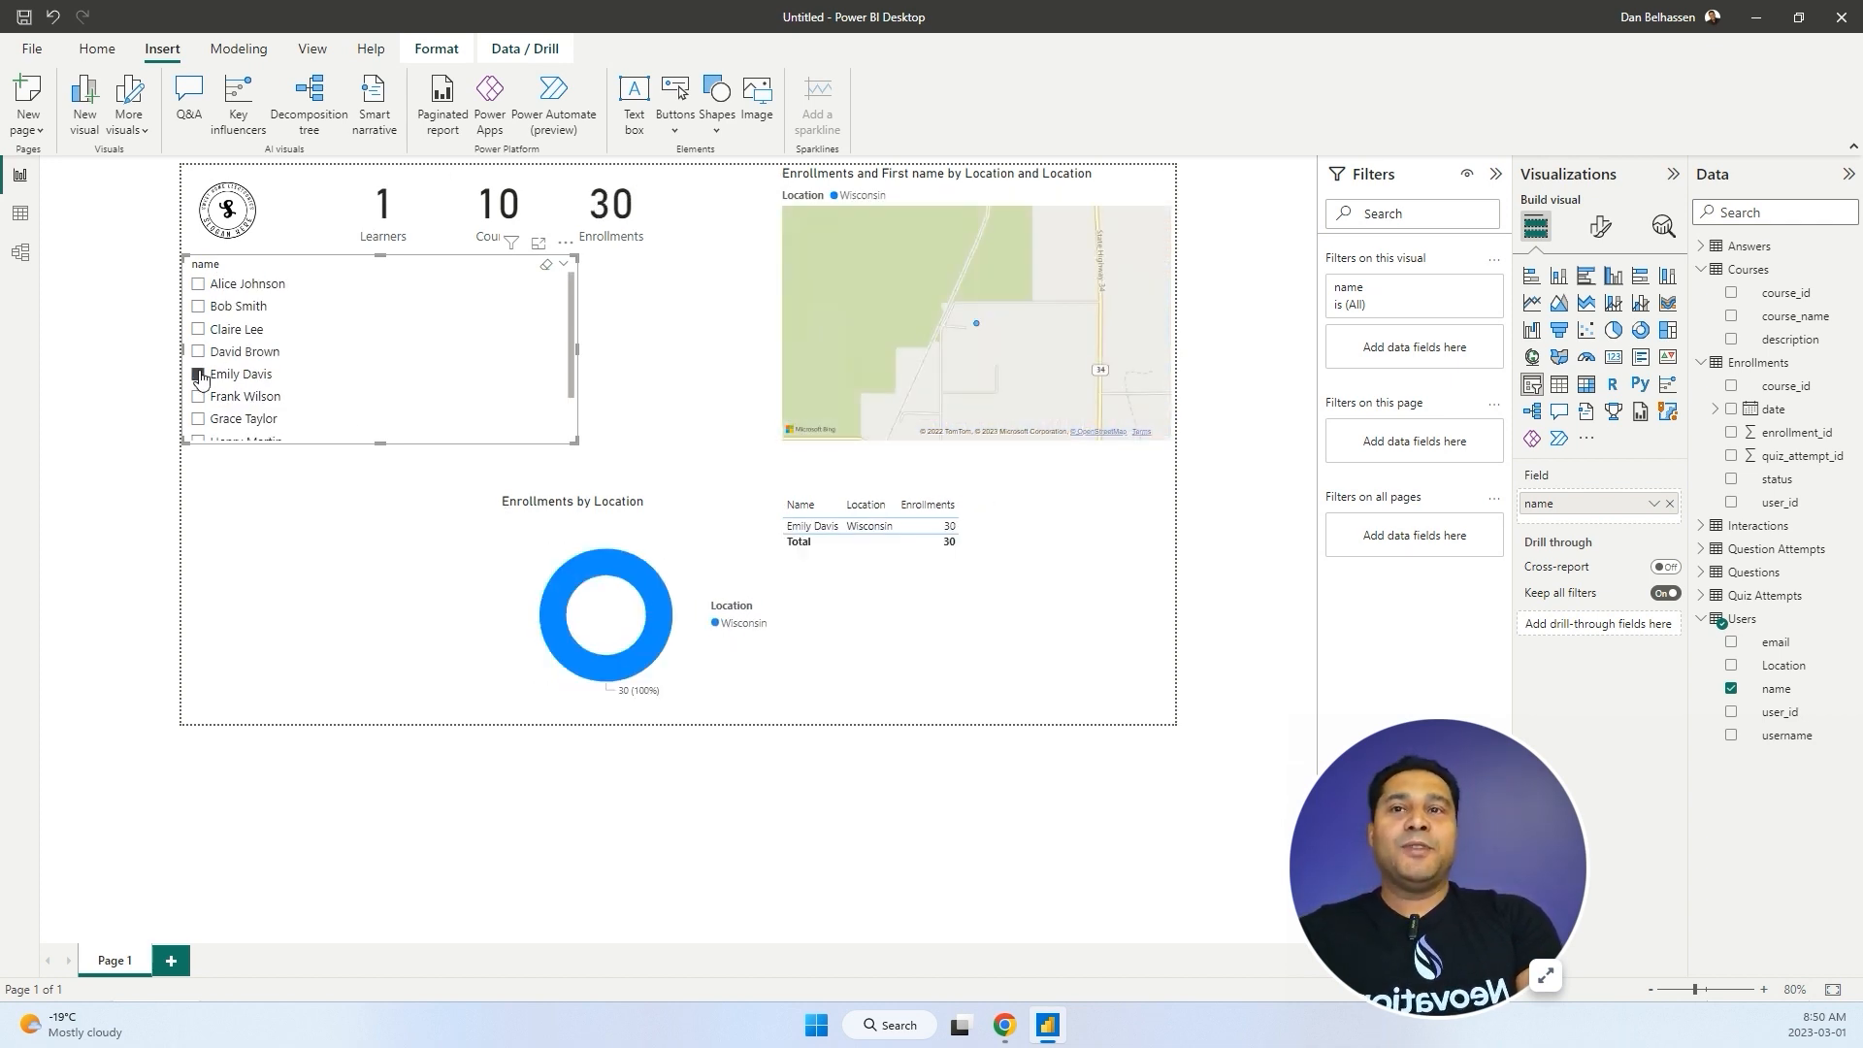
pyautogui.click(199, 375)
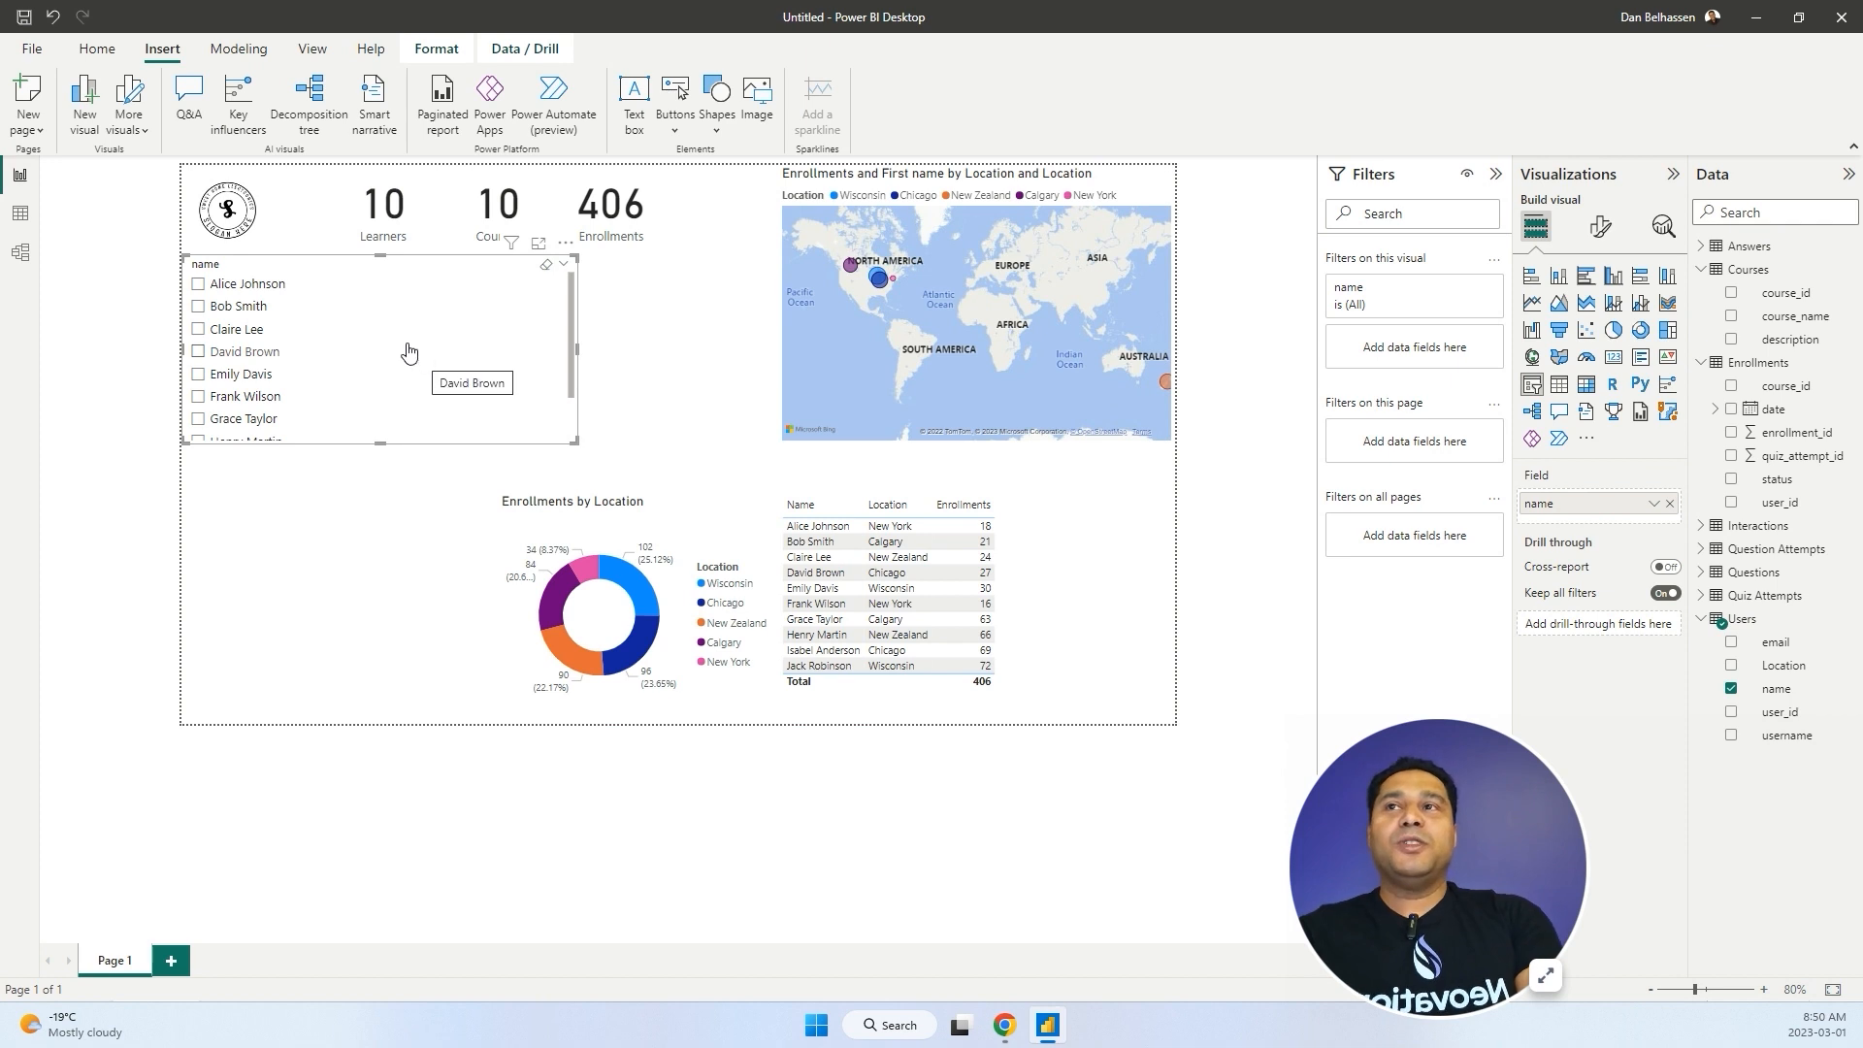
# Set the name slicer's style to Dropdown and shrink the visual to a small box beneath the logo.
pyautogui.click(1611, 233)
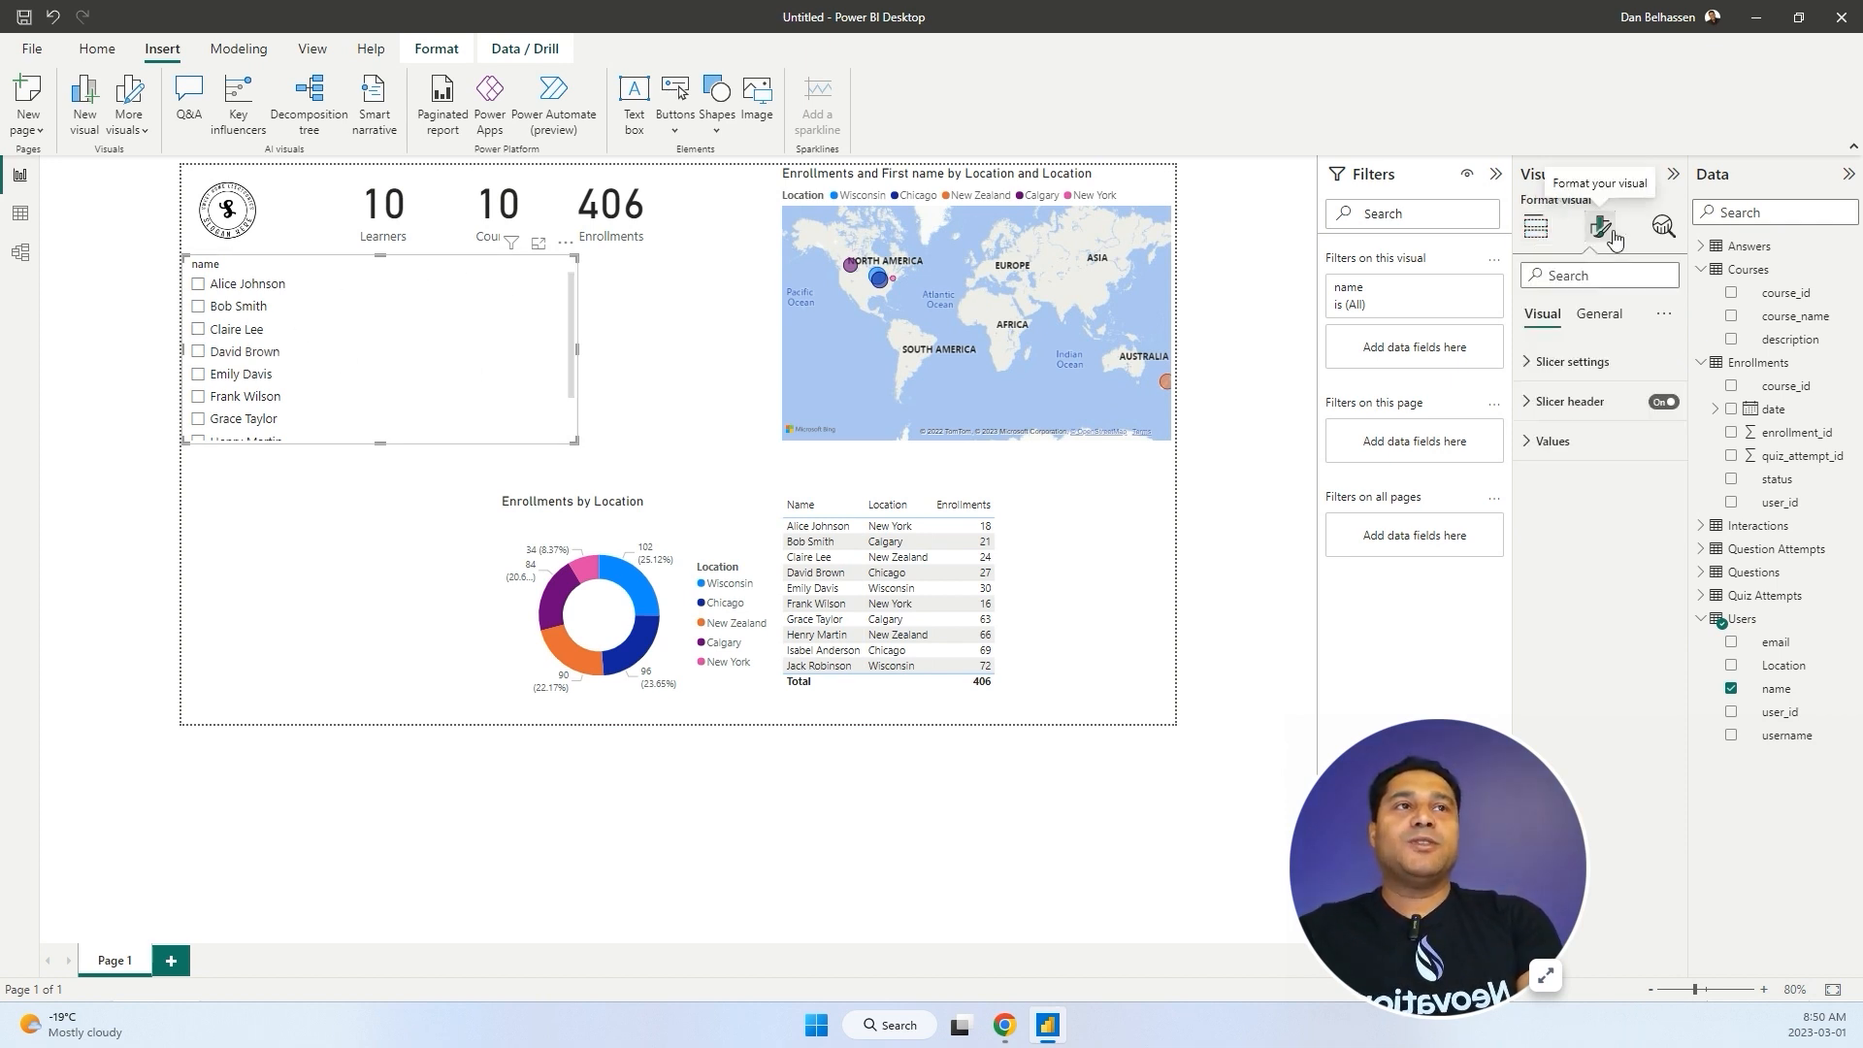
pyautogui.click(1570, 363)
pyautogui.click(1622, 451)
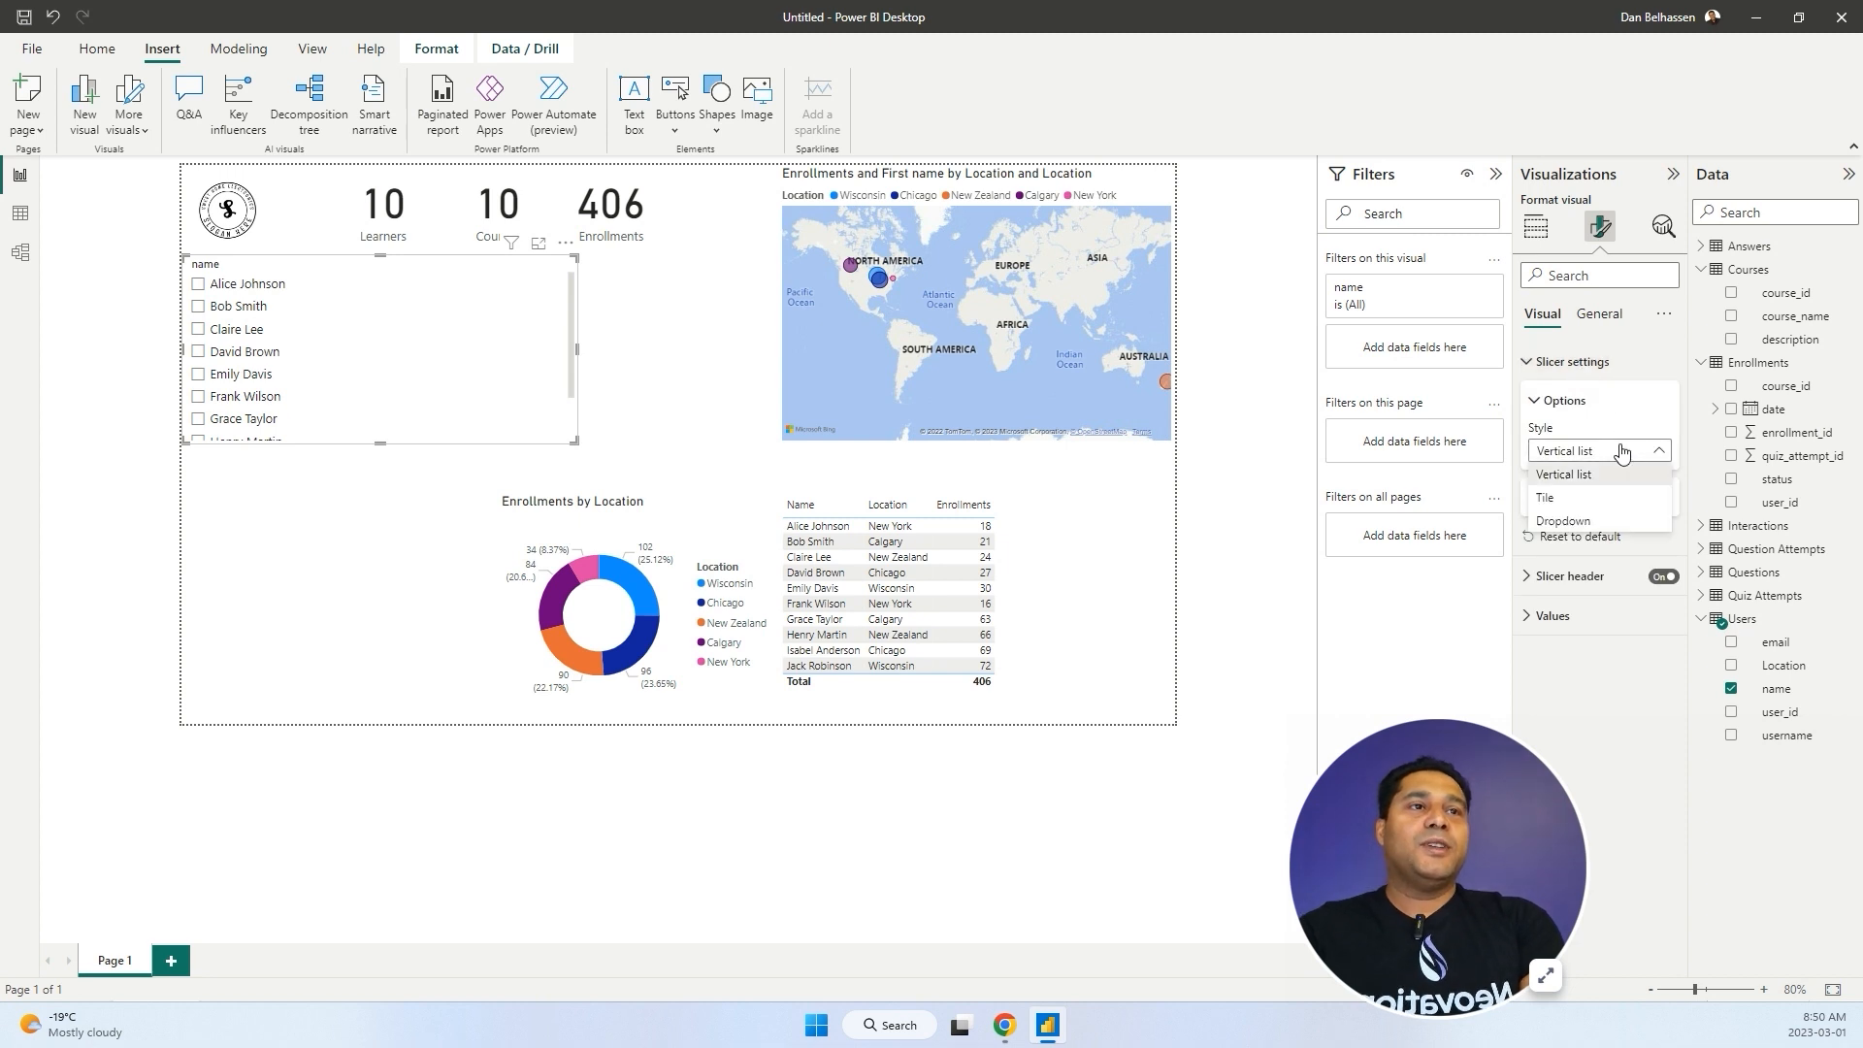
pyautogui.click(1595, 522)
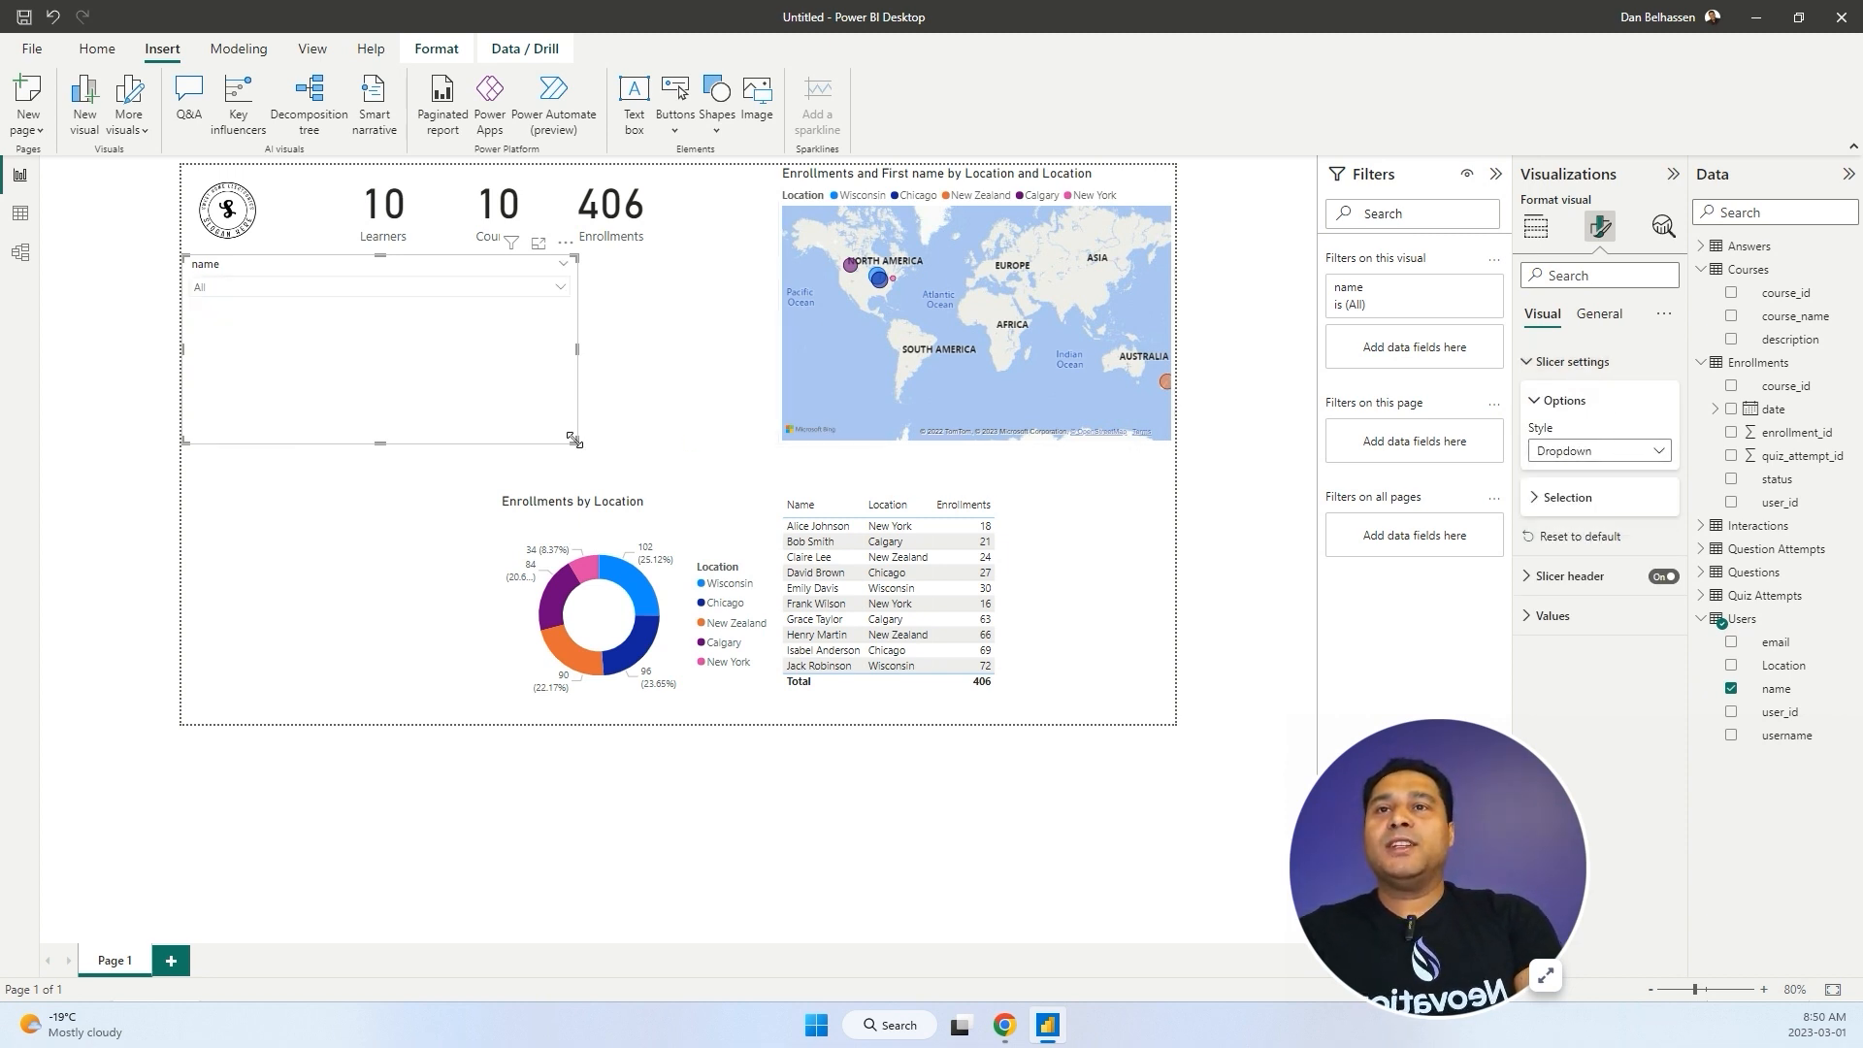
pyautogui.moveTo(574, 439); pyautogui.dragTo(370, 320)
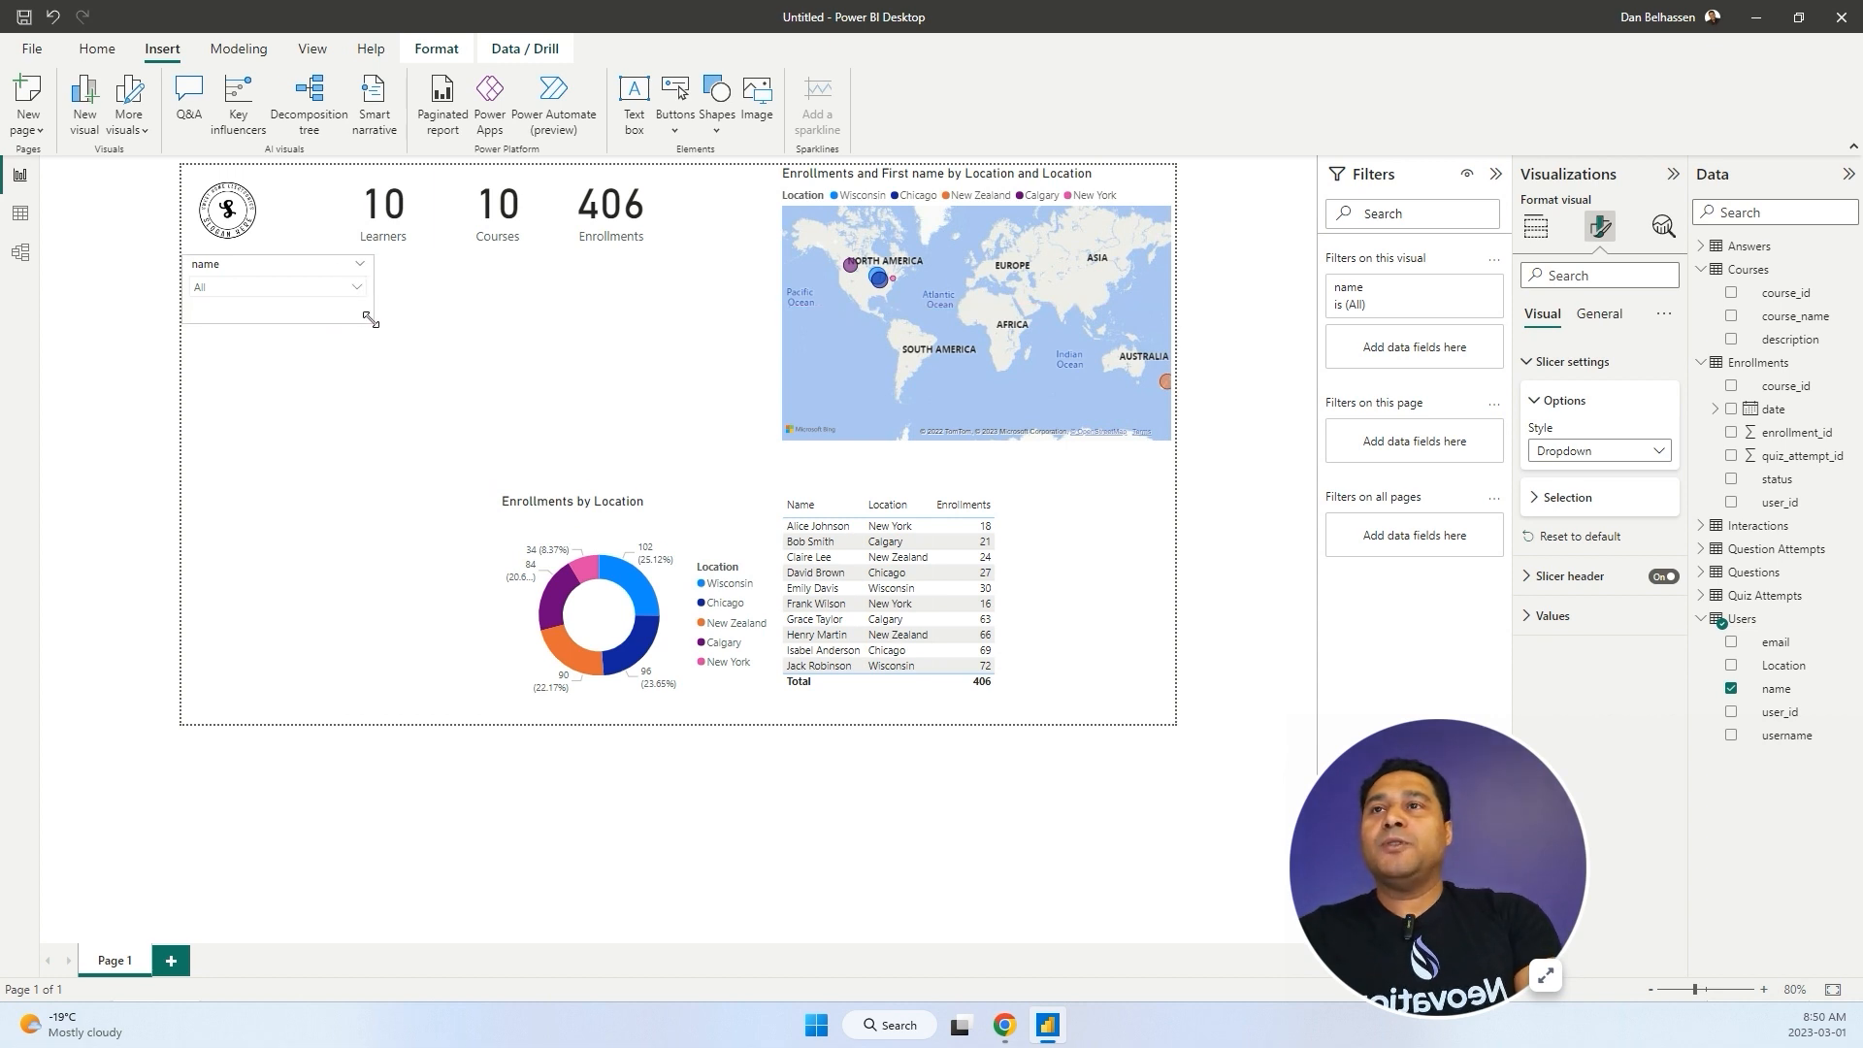
# Test the dropdown slicer by selecting the second learner in its list, and clear the selection.
pyautogui.click(359, 291)
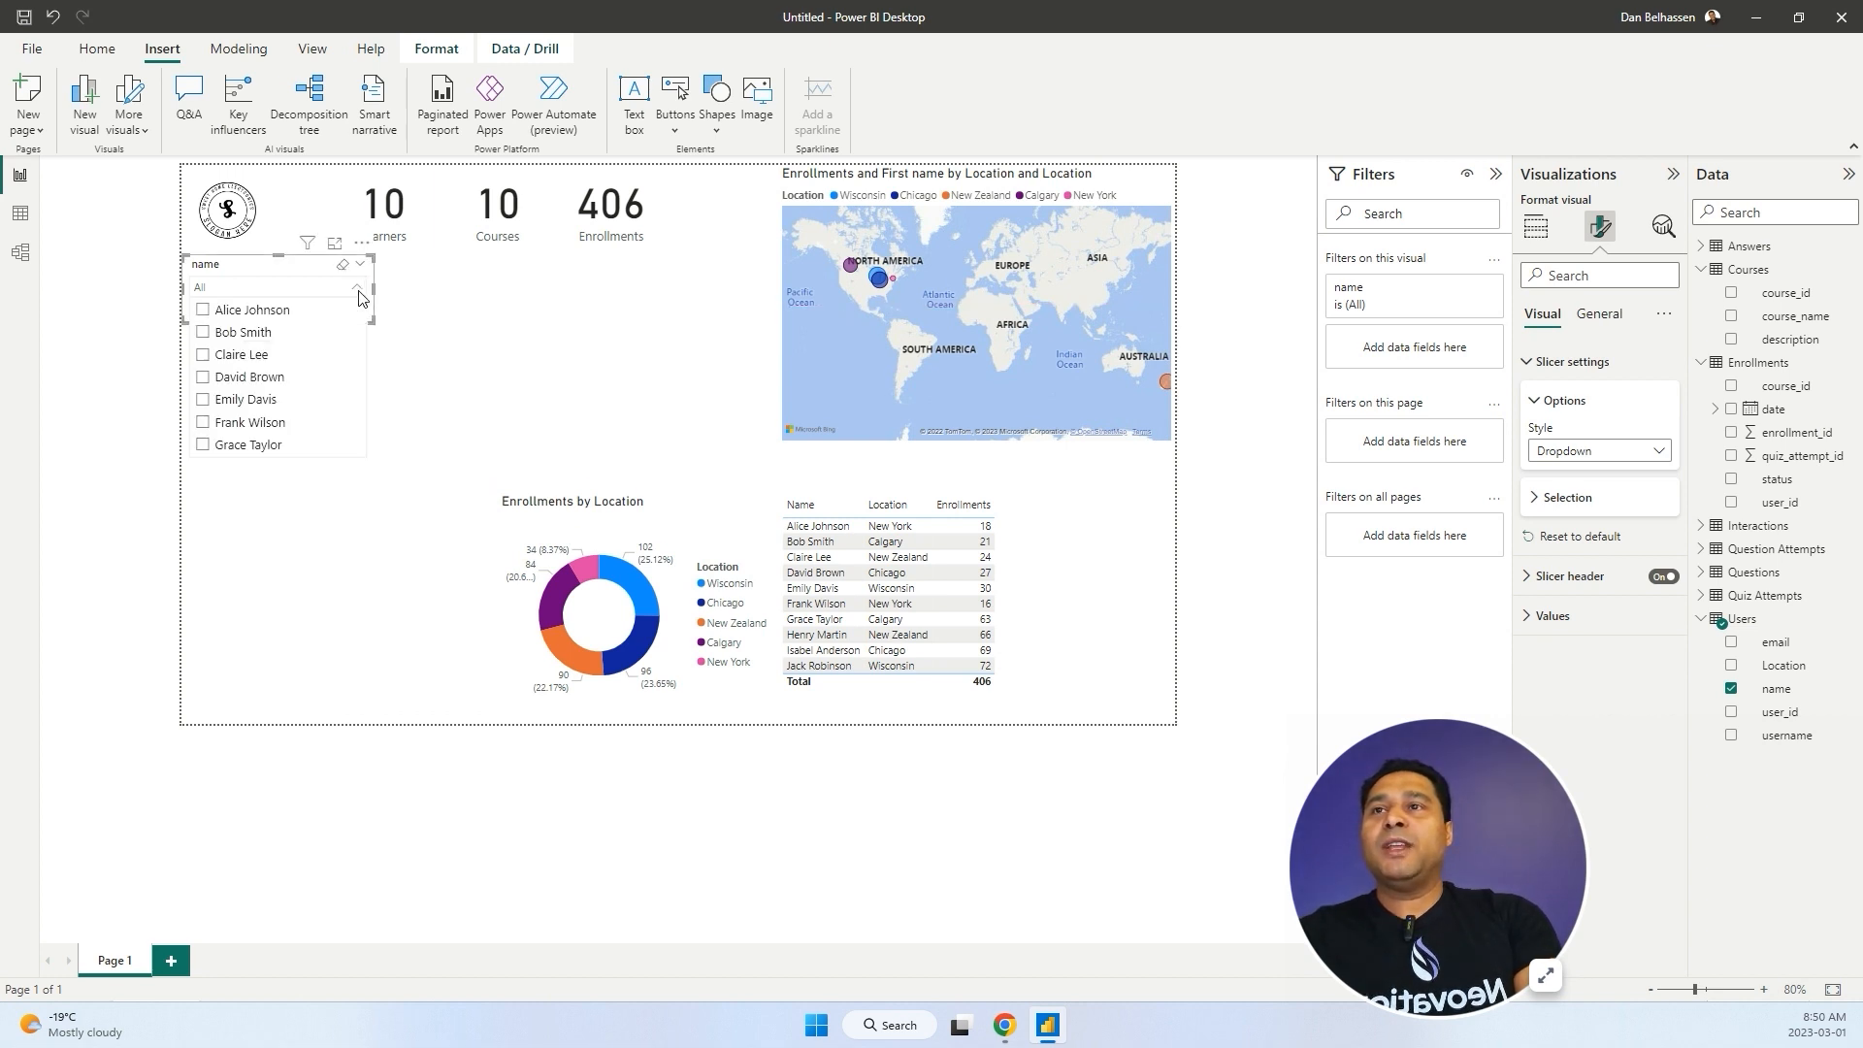
pyautogui.click(235, 338)
pyautogui.click(235, 337)
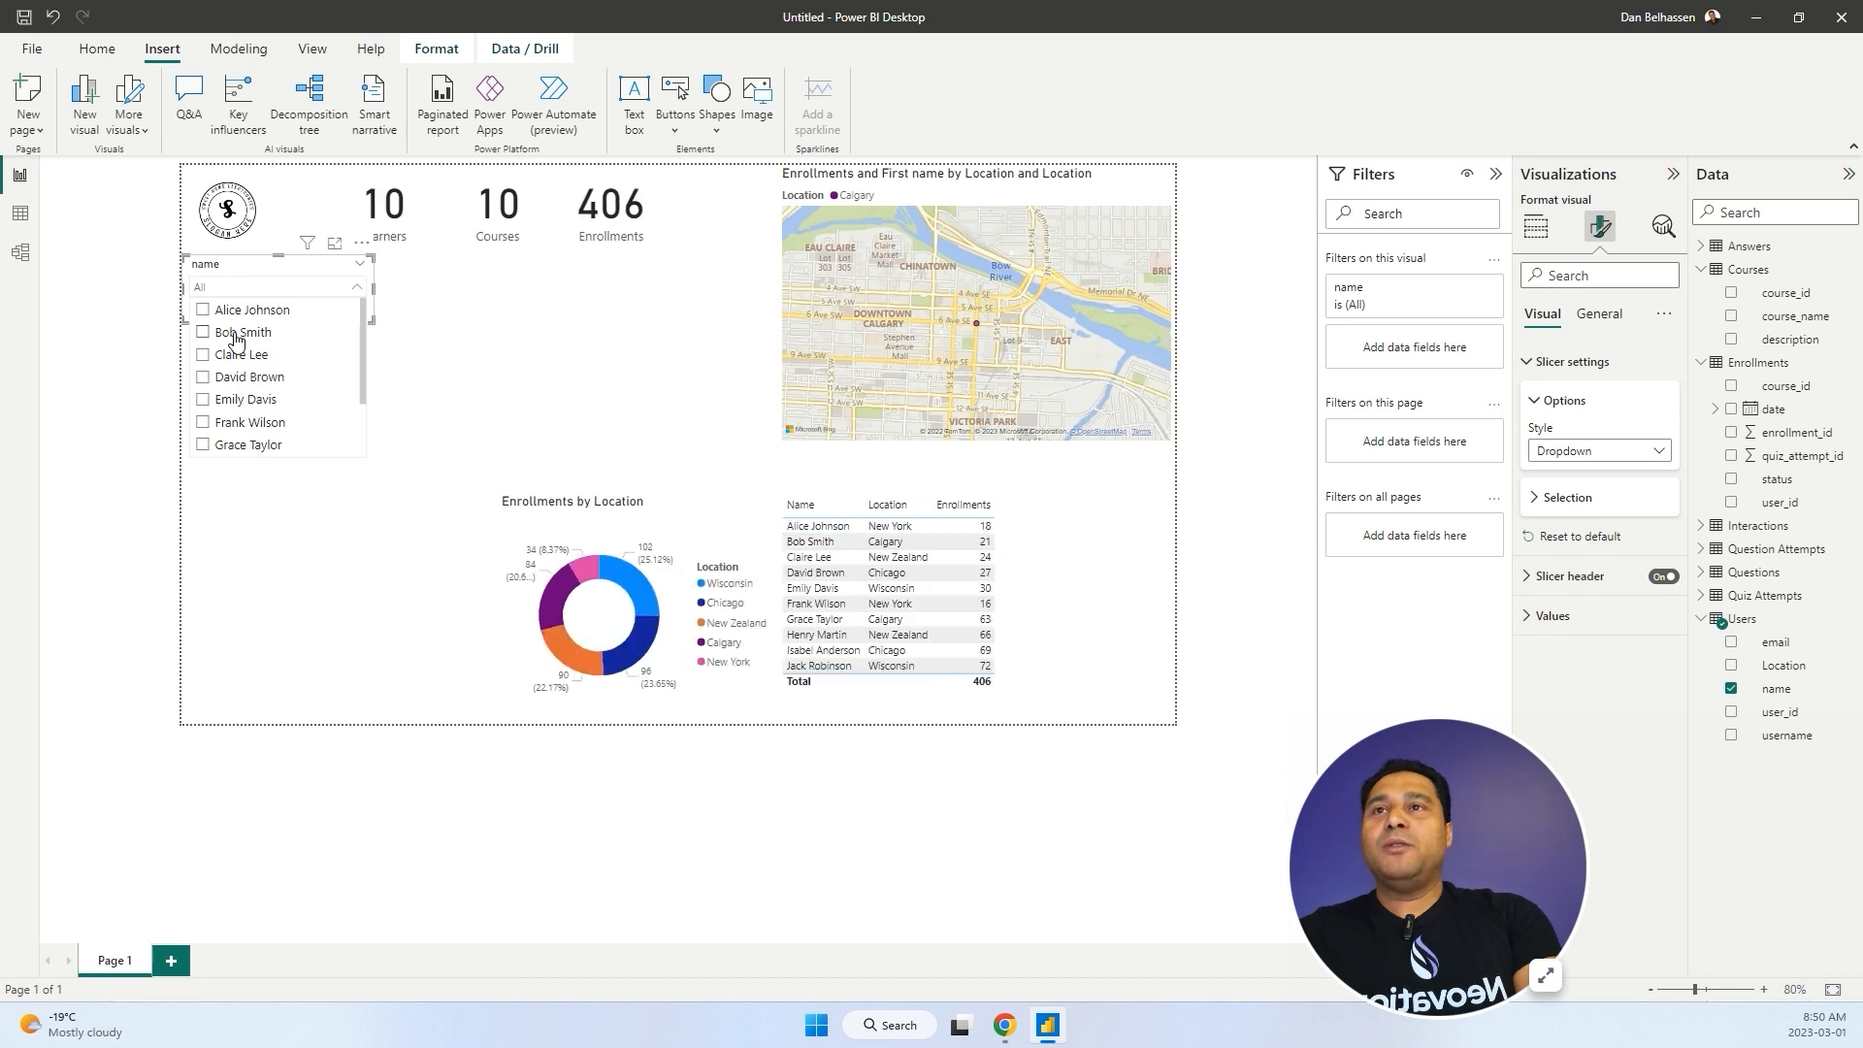
pyautogui.click(390, 342)
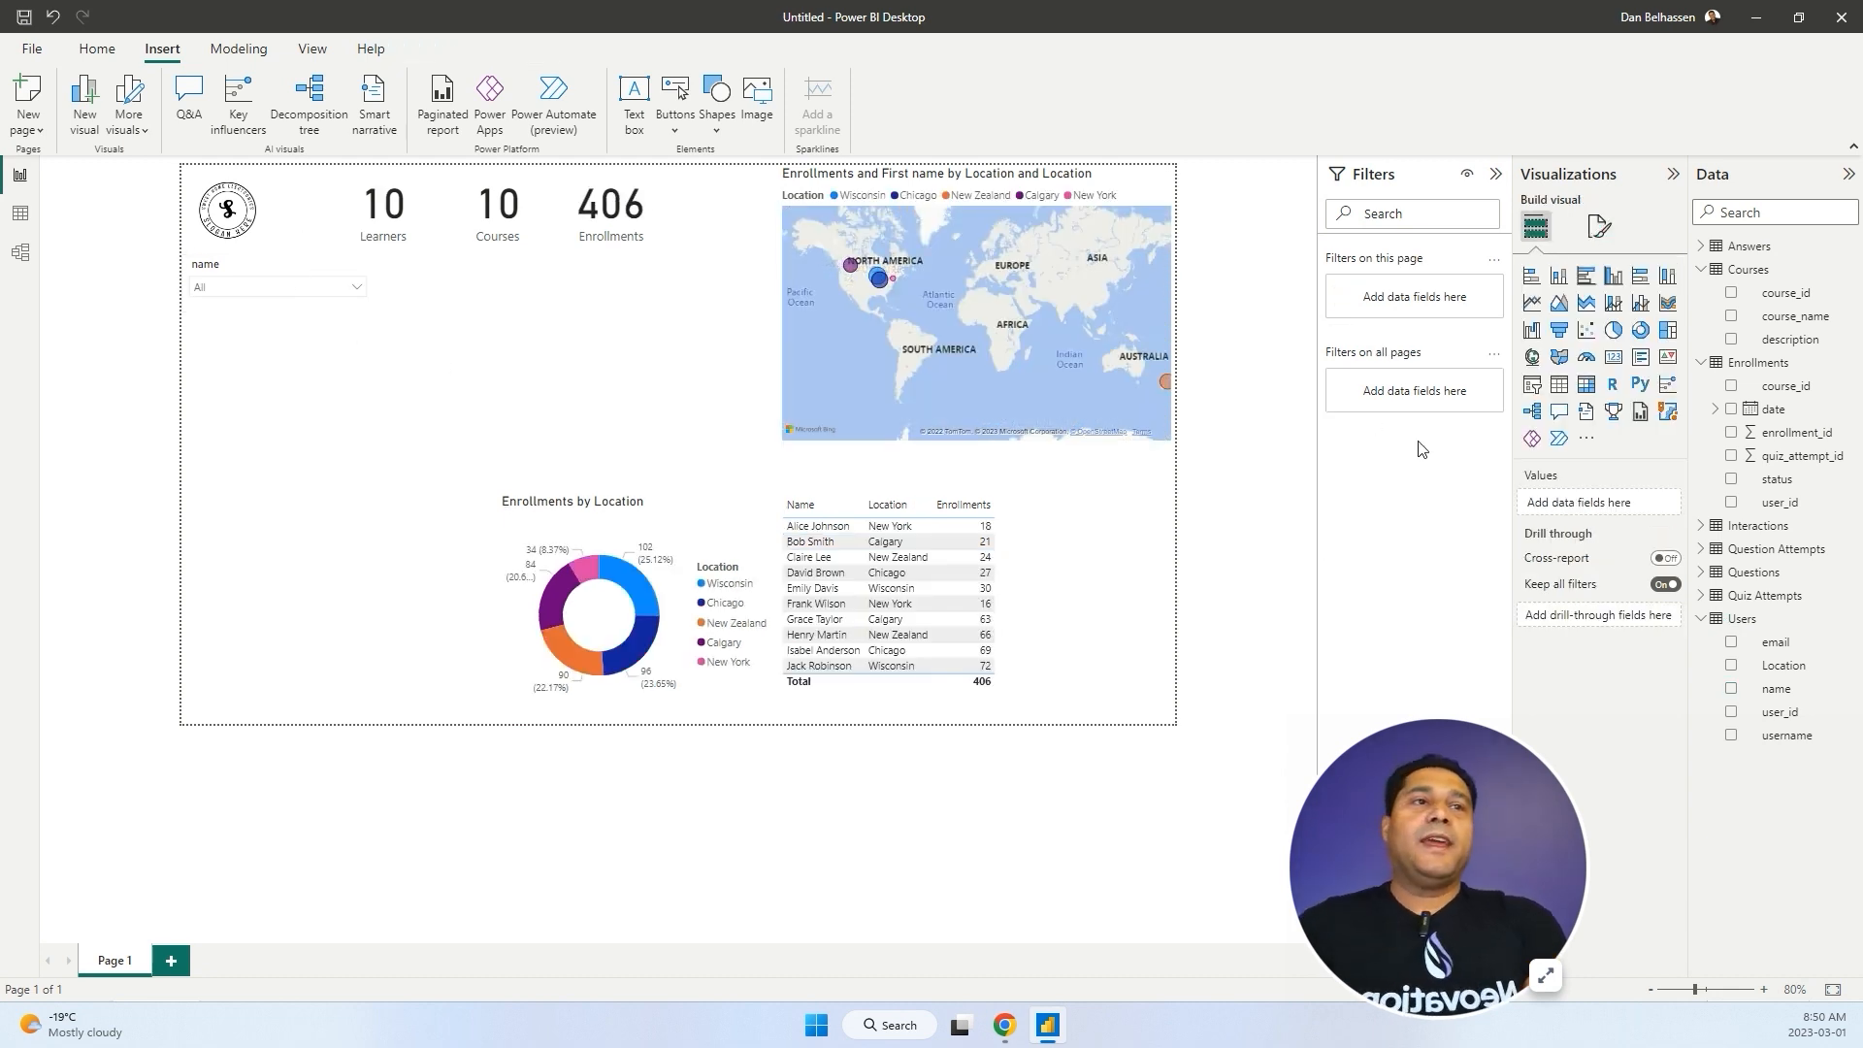
# Rename the dropdown slicer's field as Name.
pyautogui.click(250, 278)
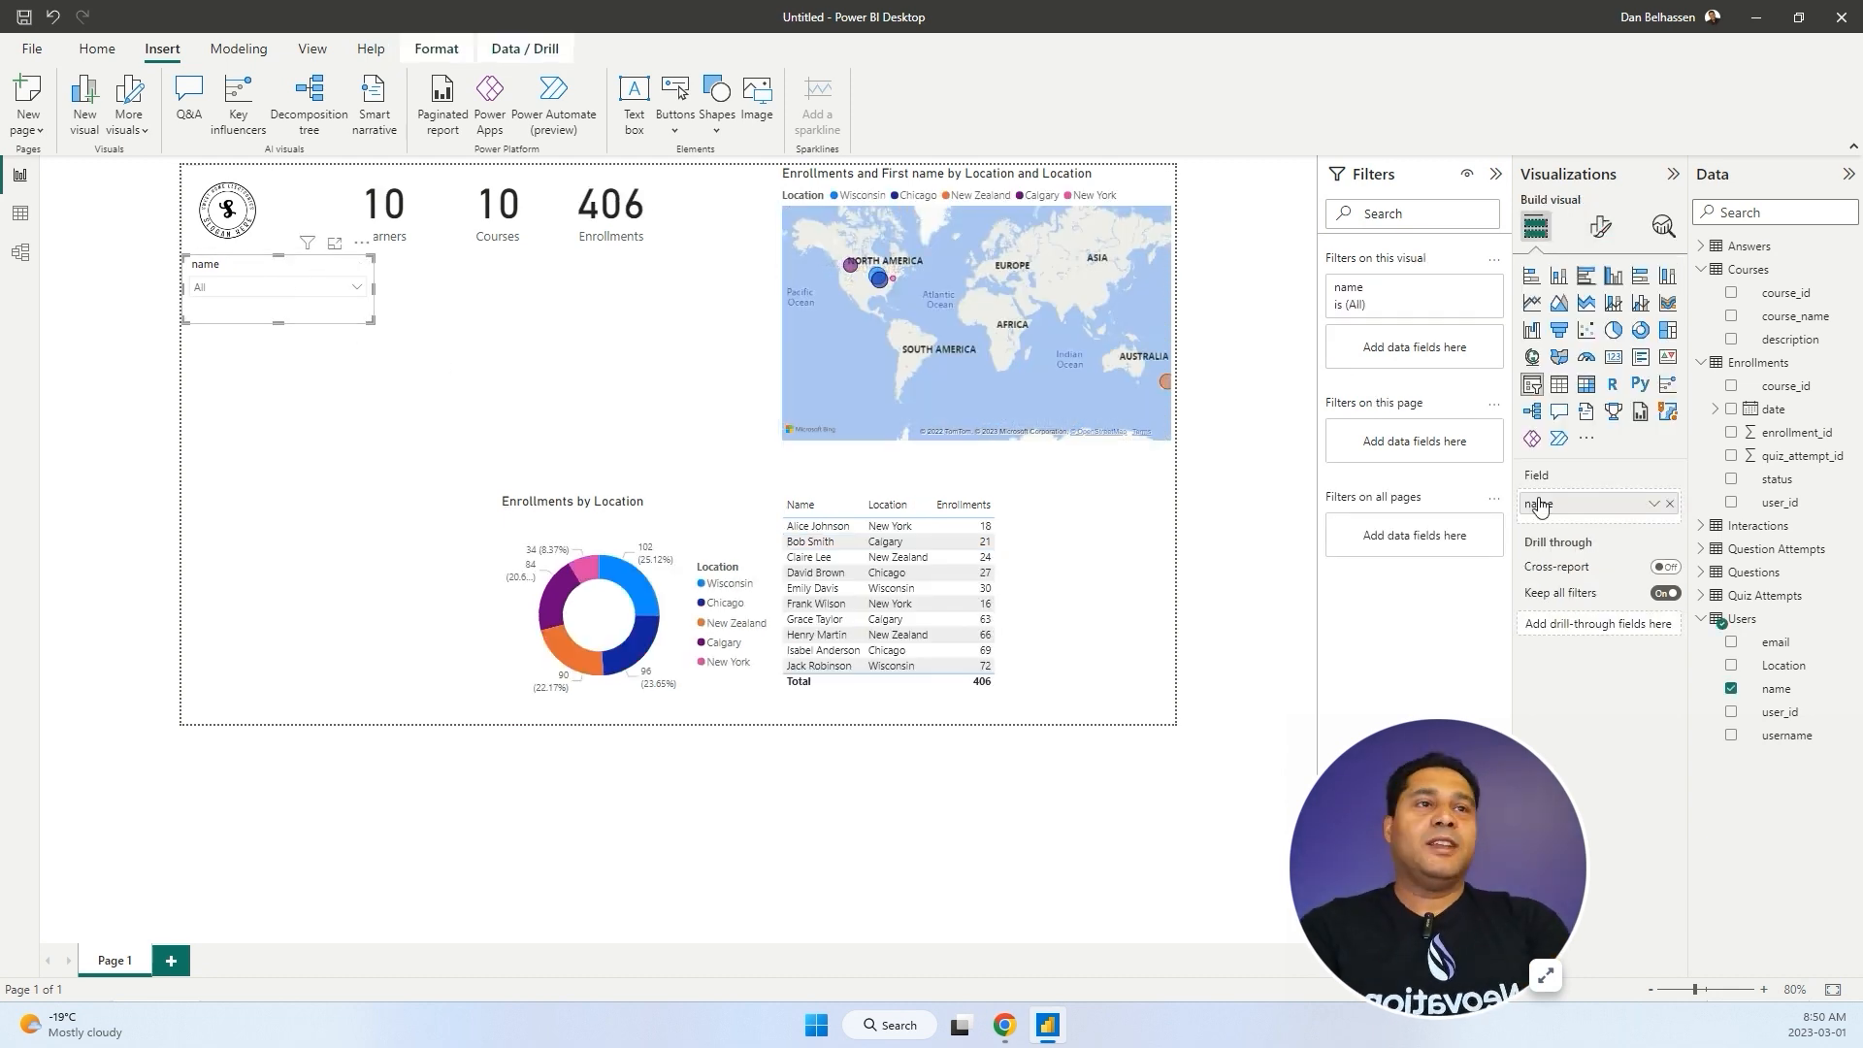
pyautogui.click(1541, 506)
pyautogui.write('Name')
pyautogui.press('Return')
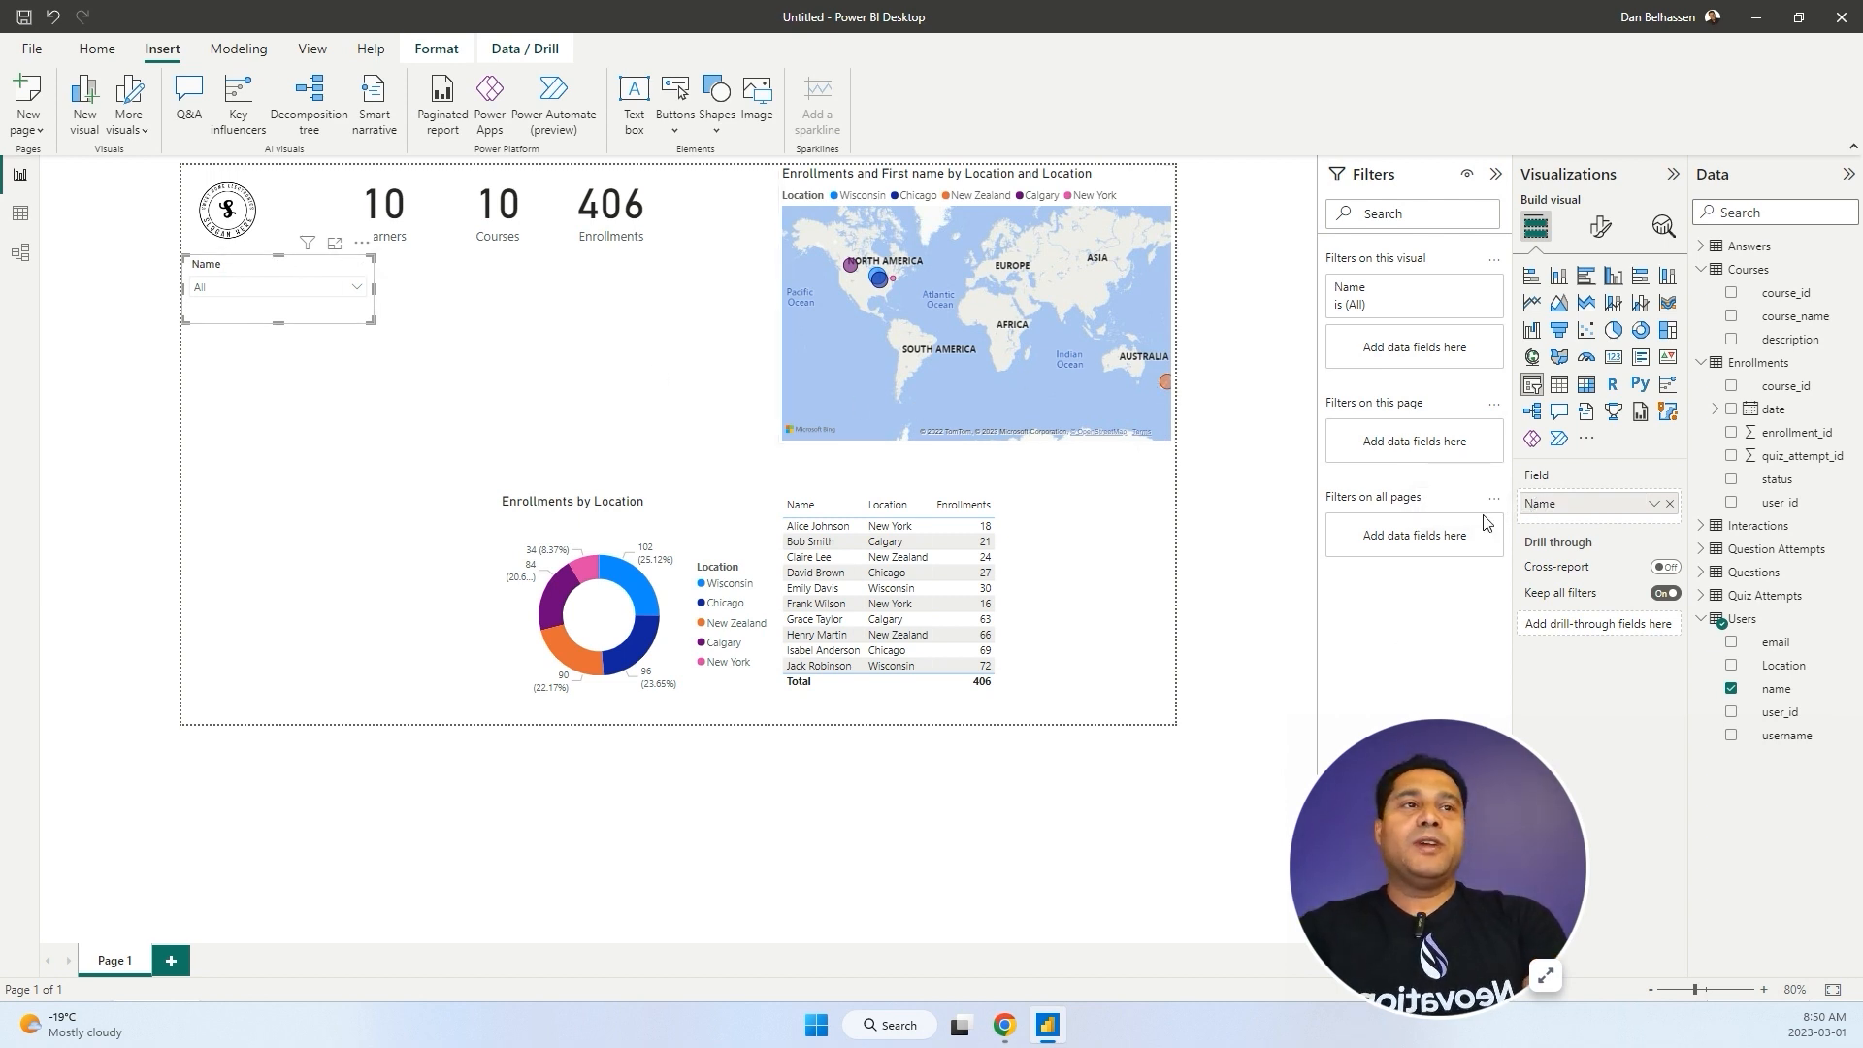
# Rename the dropdown slicer's field as Learner.
pyautogui.doubleClick(1543, 504)
pyautogui.write('Lear')
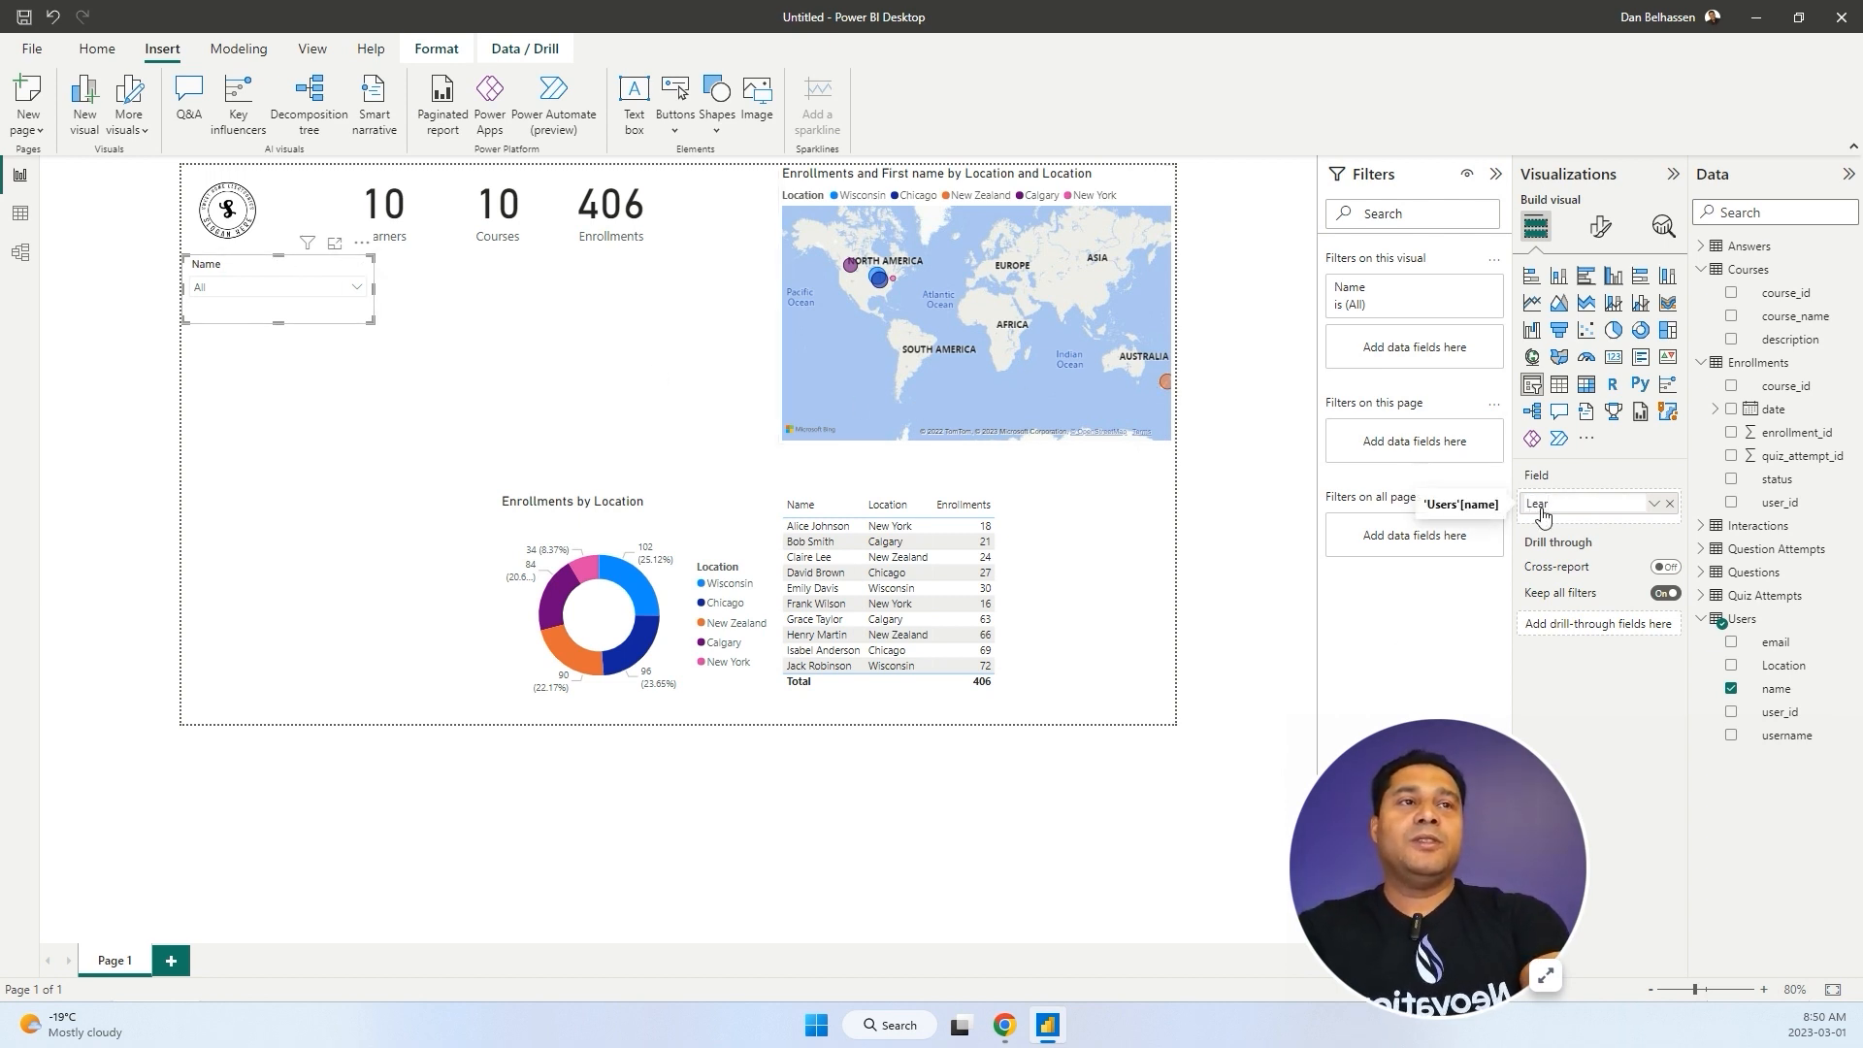
pyautogui.write('ner')
pyautogui.press('Return')
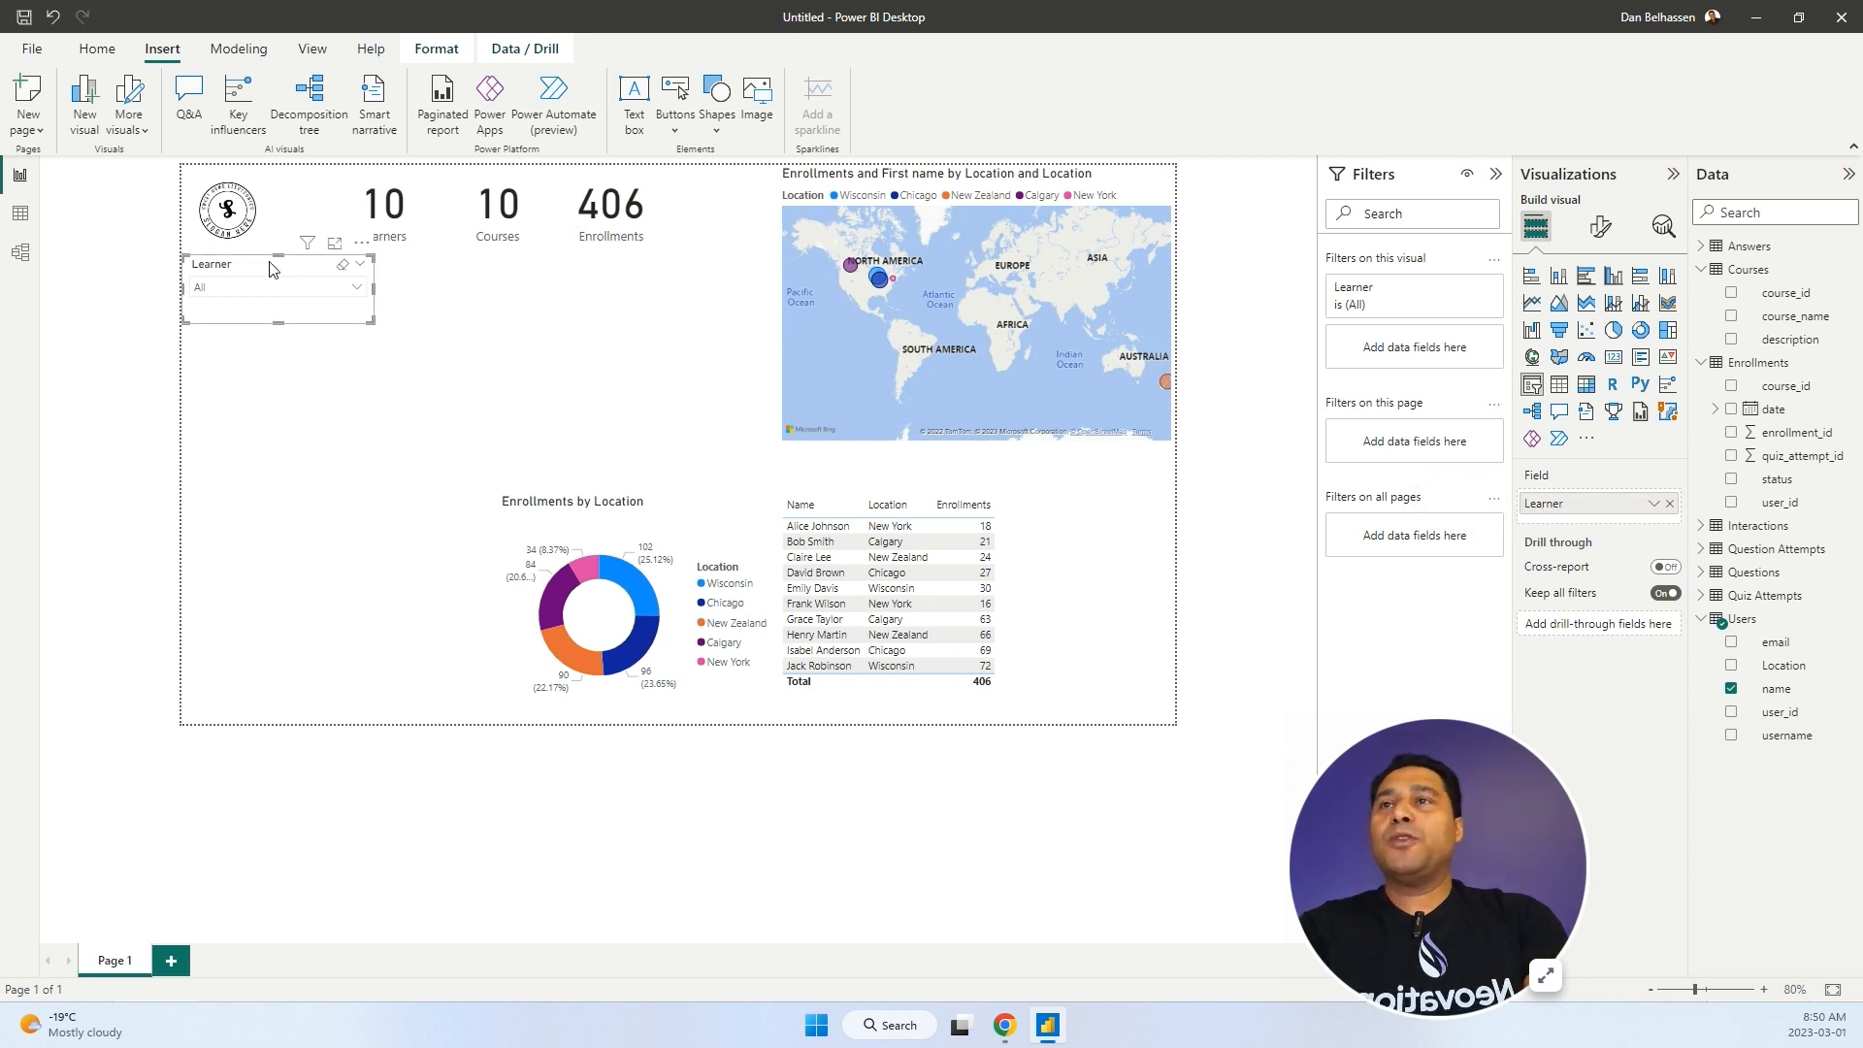
# Paste three copies of the Learner slicer and stack them vertically beneath the original.
pyautogui.hotkey('ctrl', 'v')
pyautogui.moveTo(286, 264); pyautogui.dragTo(286, 341)
pyautogui.moveTo(299, 417); pyautogui.dragTo(300, 460)
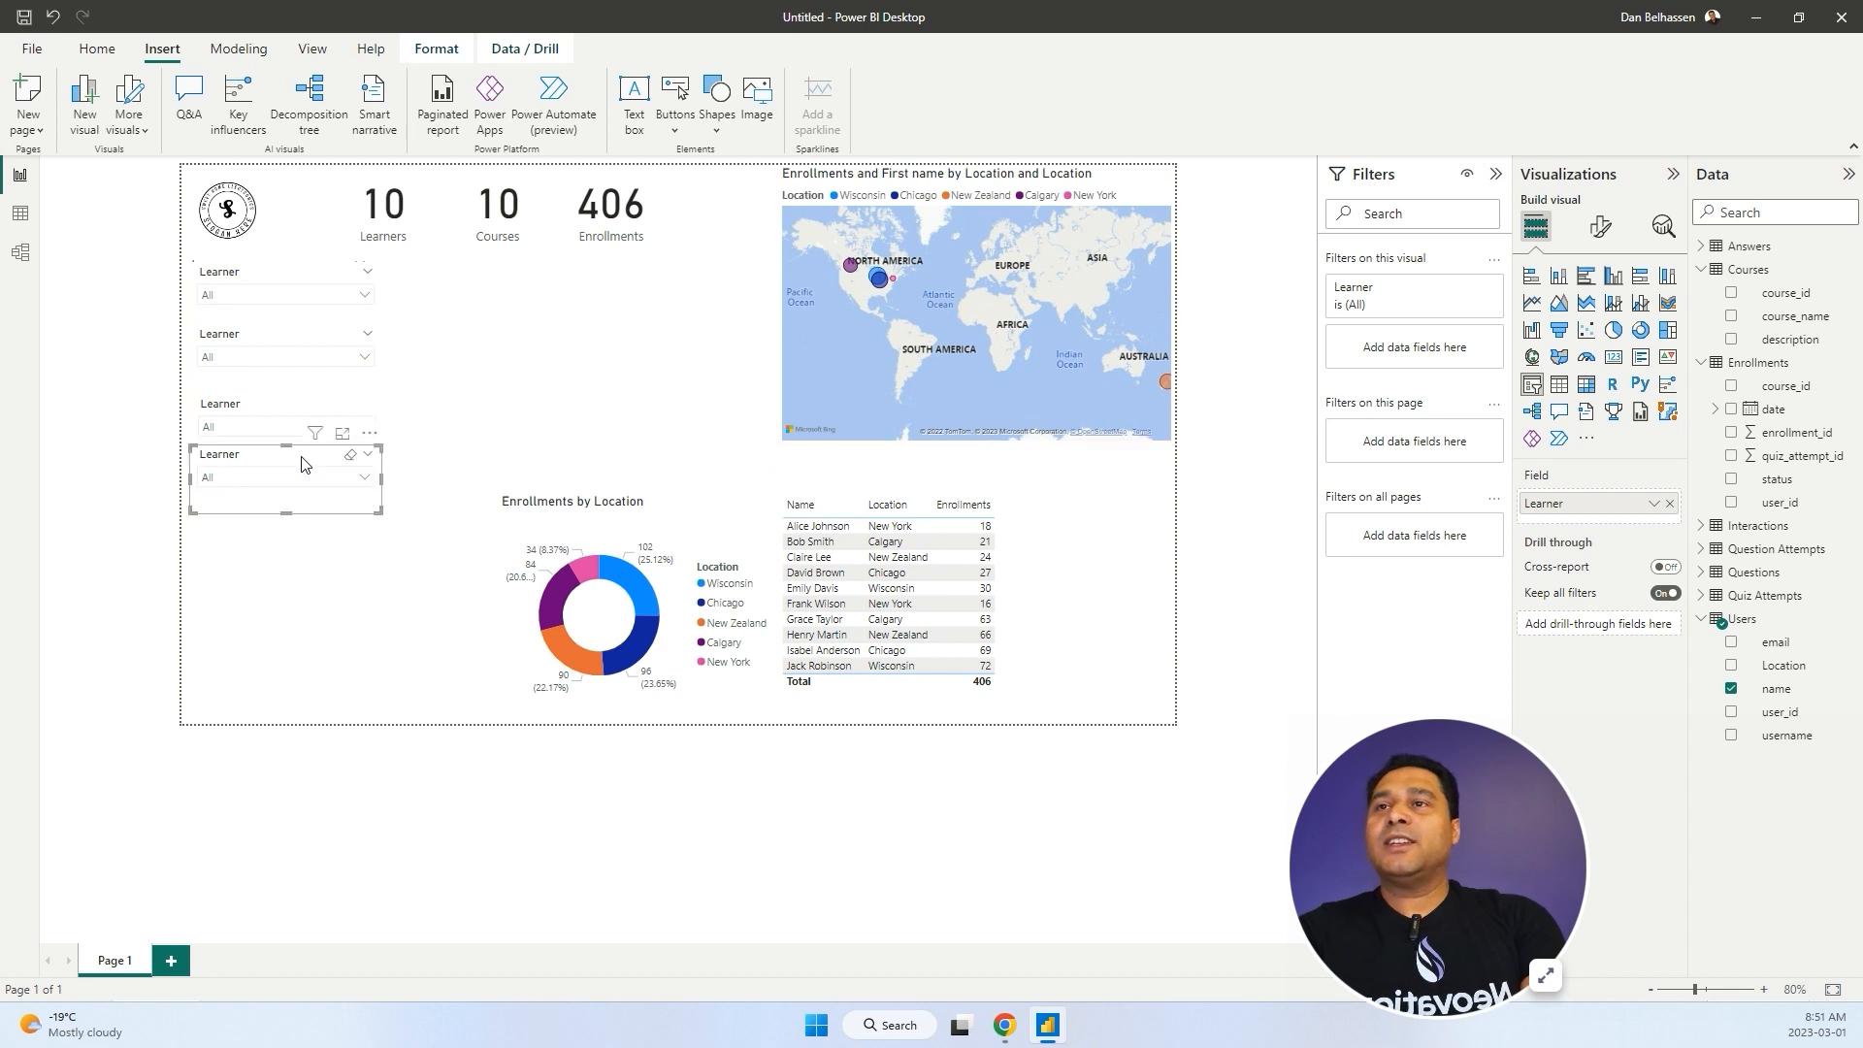
# Replace the second slicer's Learner field with course_name from Courses and rename it Course.
pyautogui.click(284, 336)
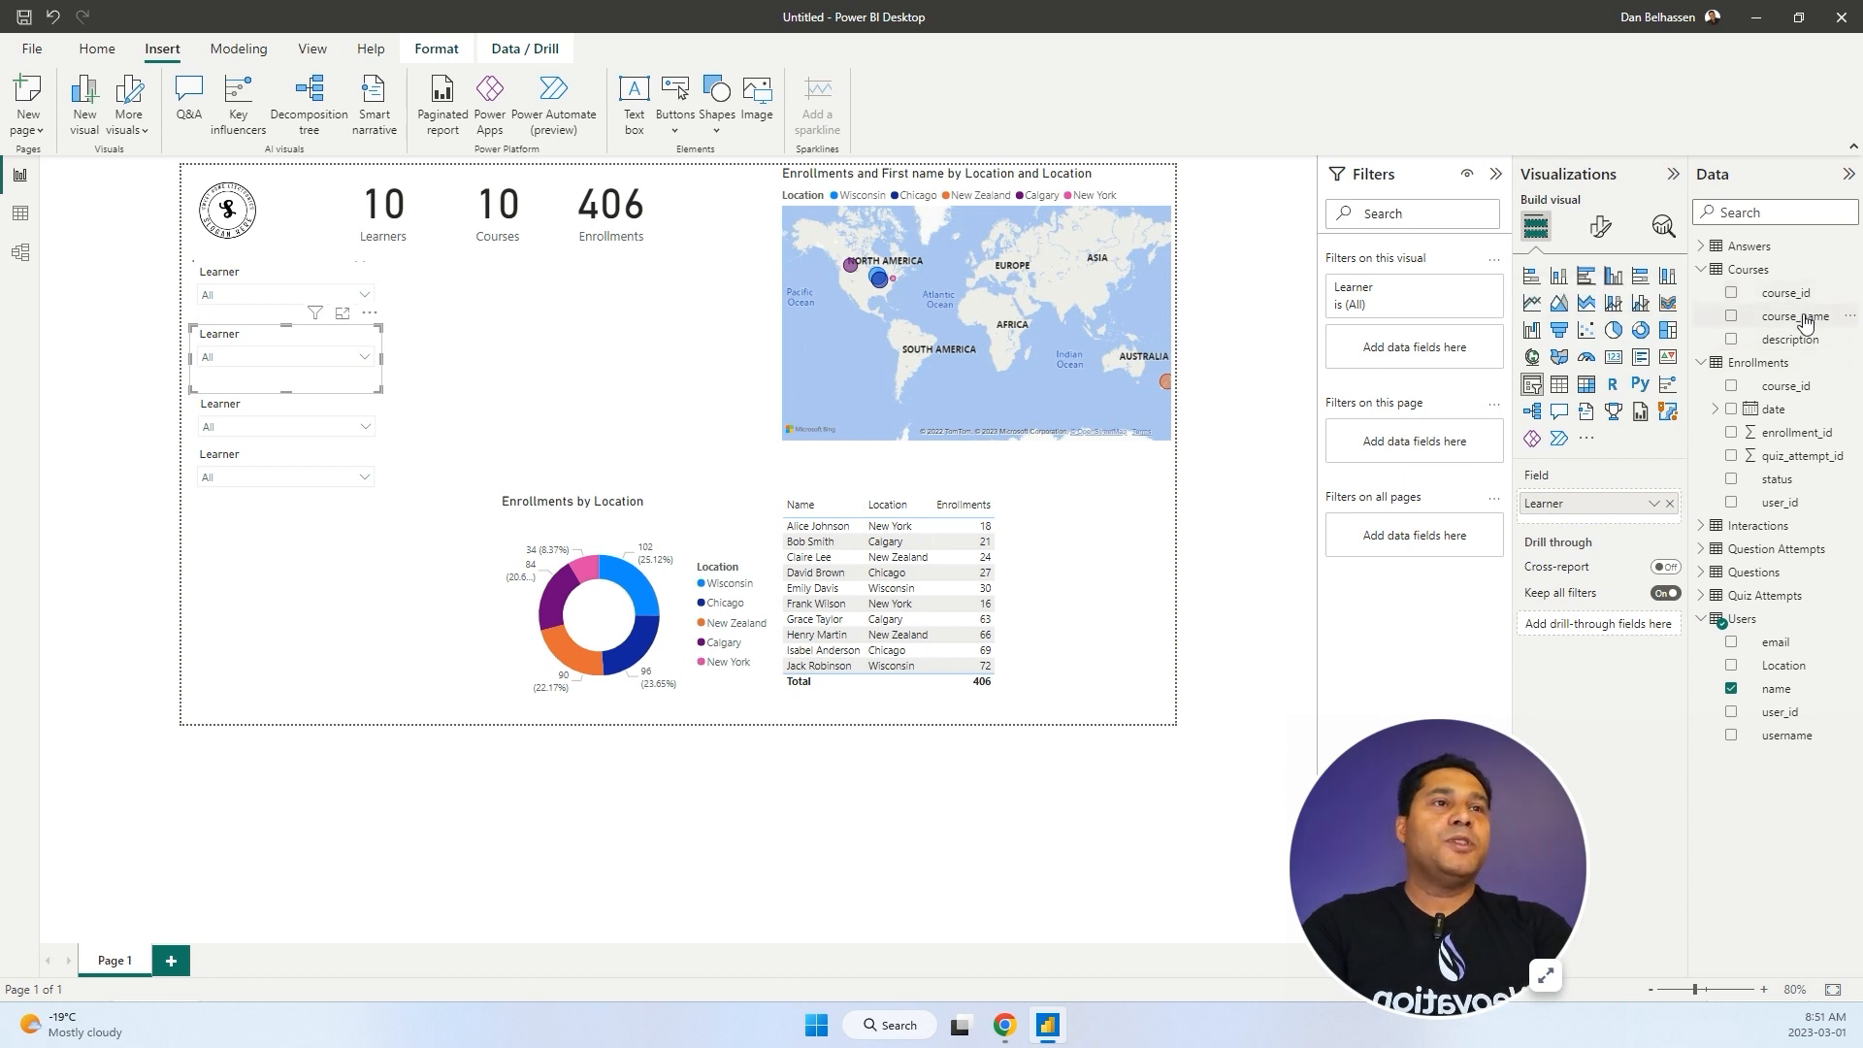
pyautogui.moveTo(1661, 515); pyautogui.dragTo(1661, 509)
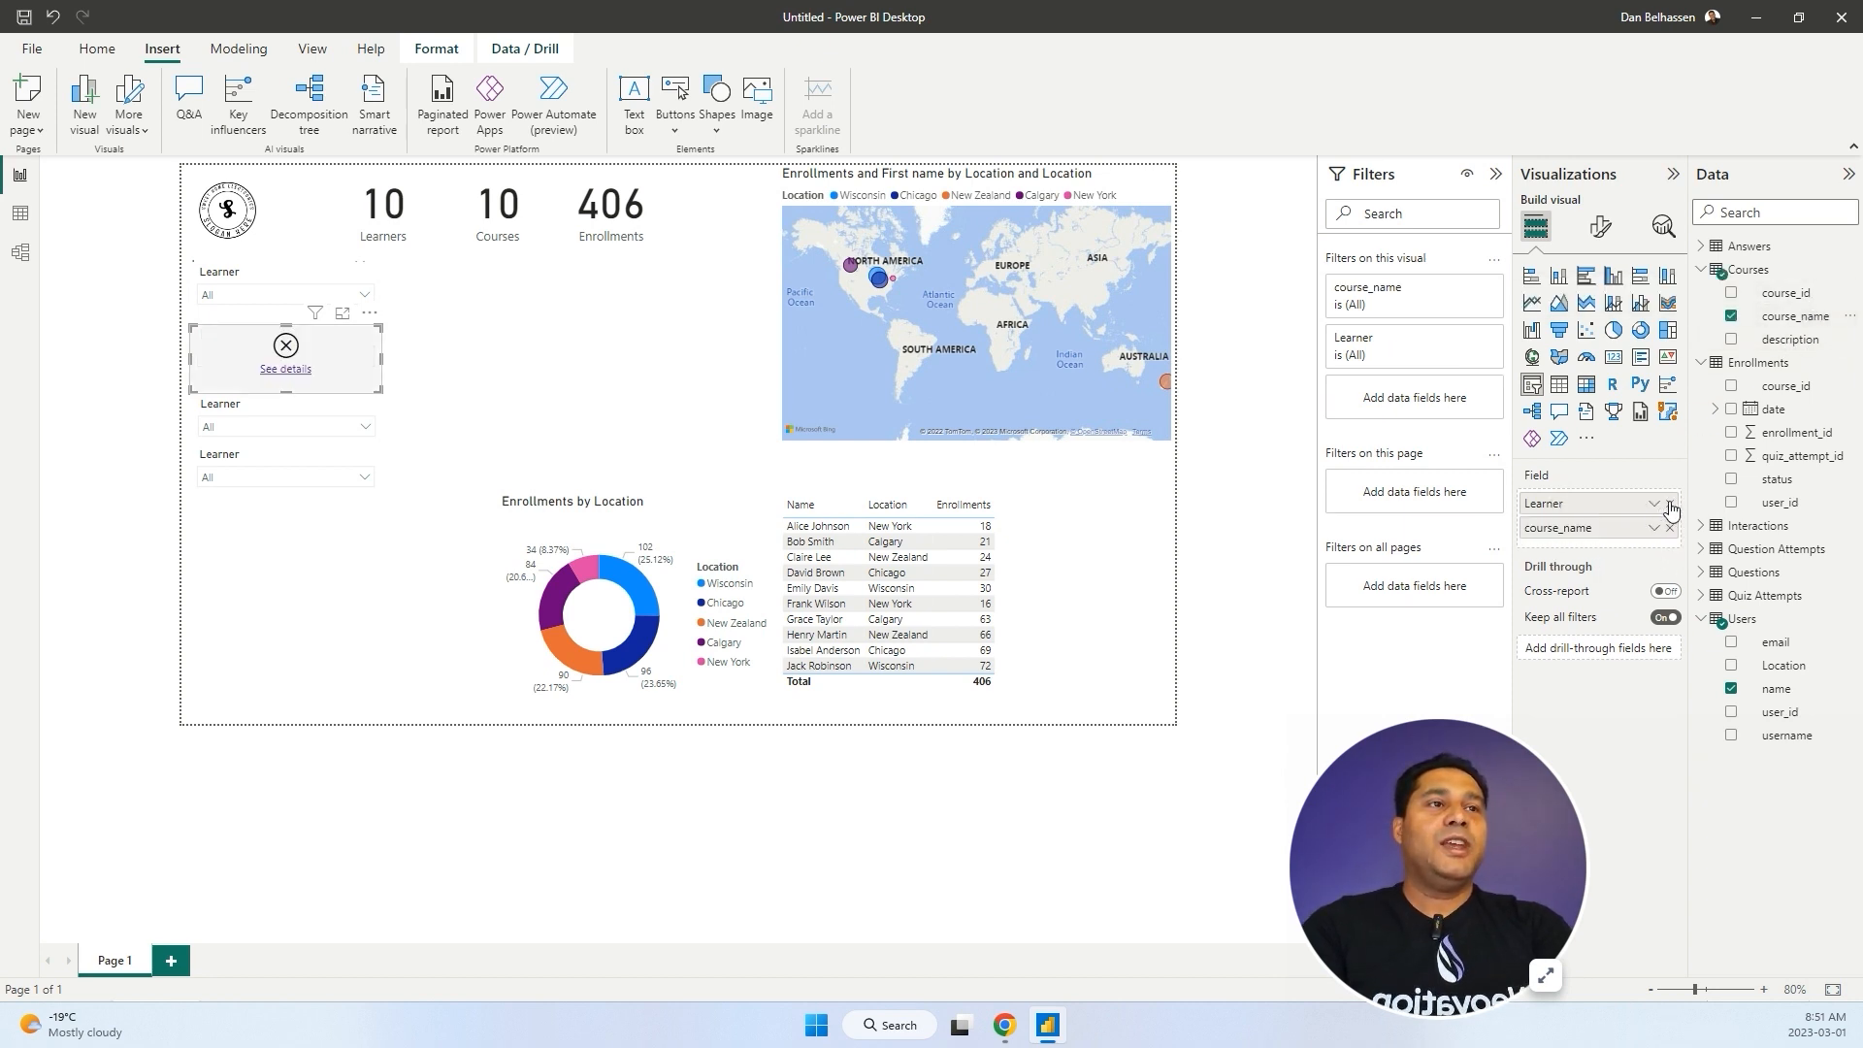
pyautogui.doubleClick(1569, 504)
pyautogui.write('Cou')
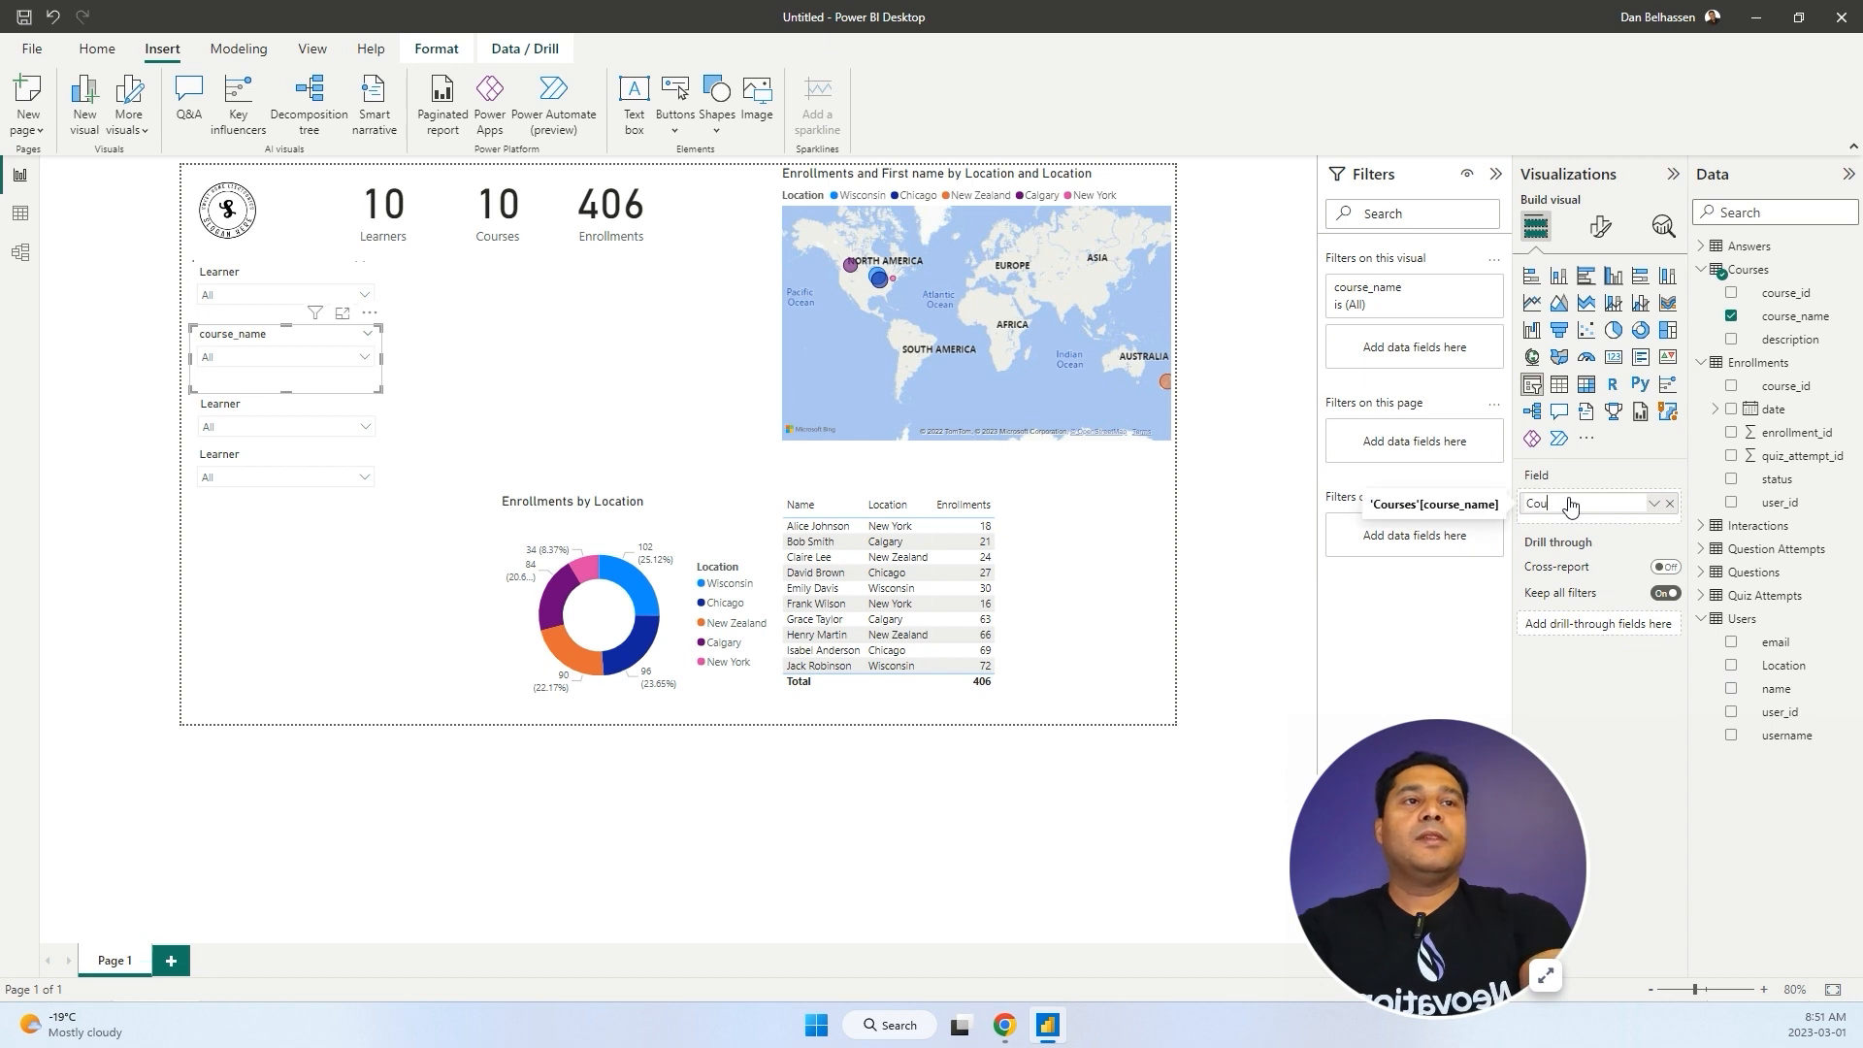
pyautogui.write('rse')
pyautogui.press('Return')
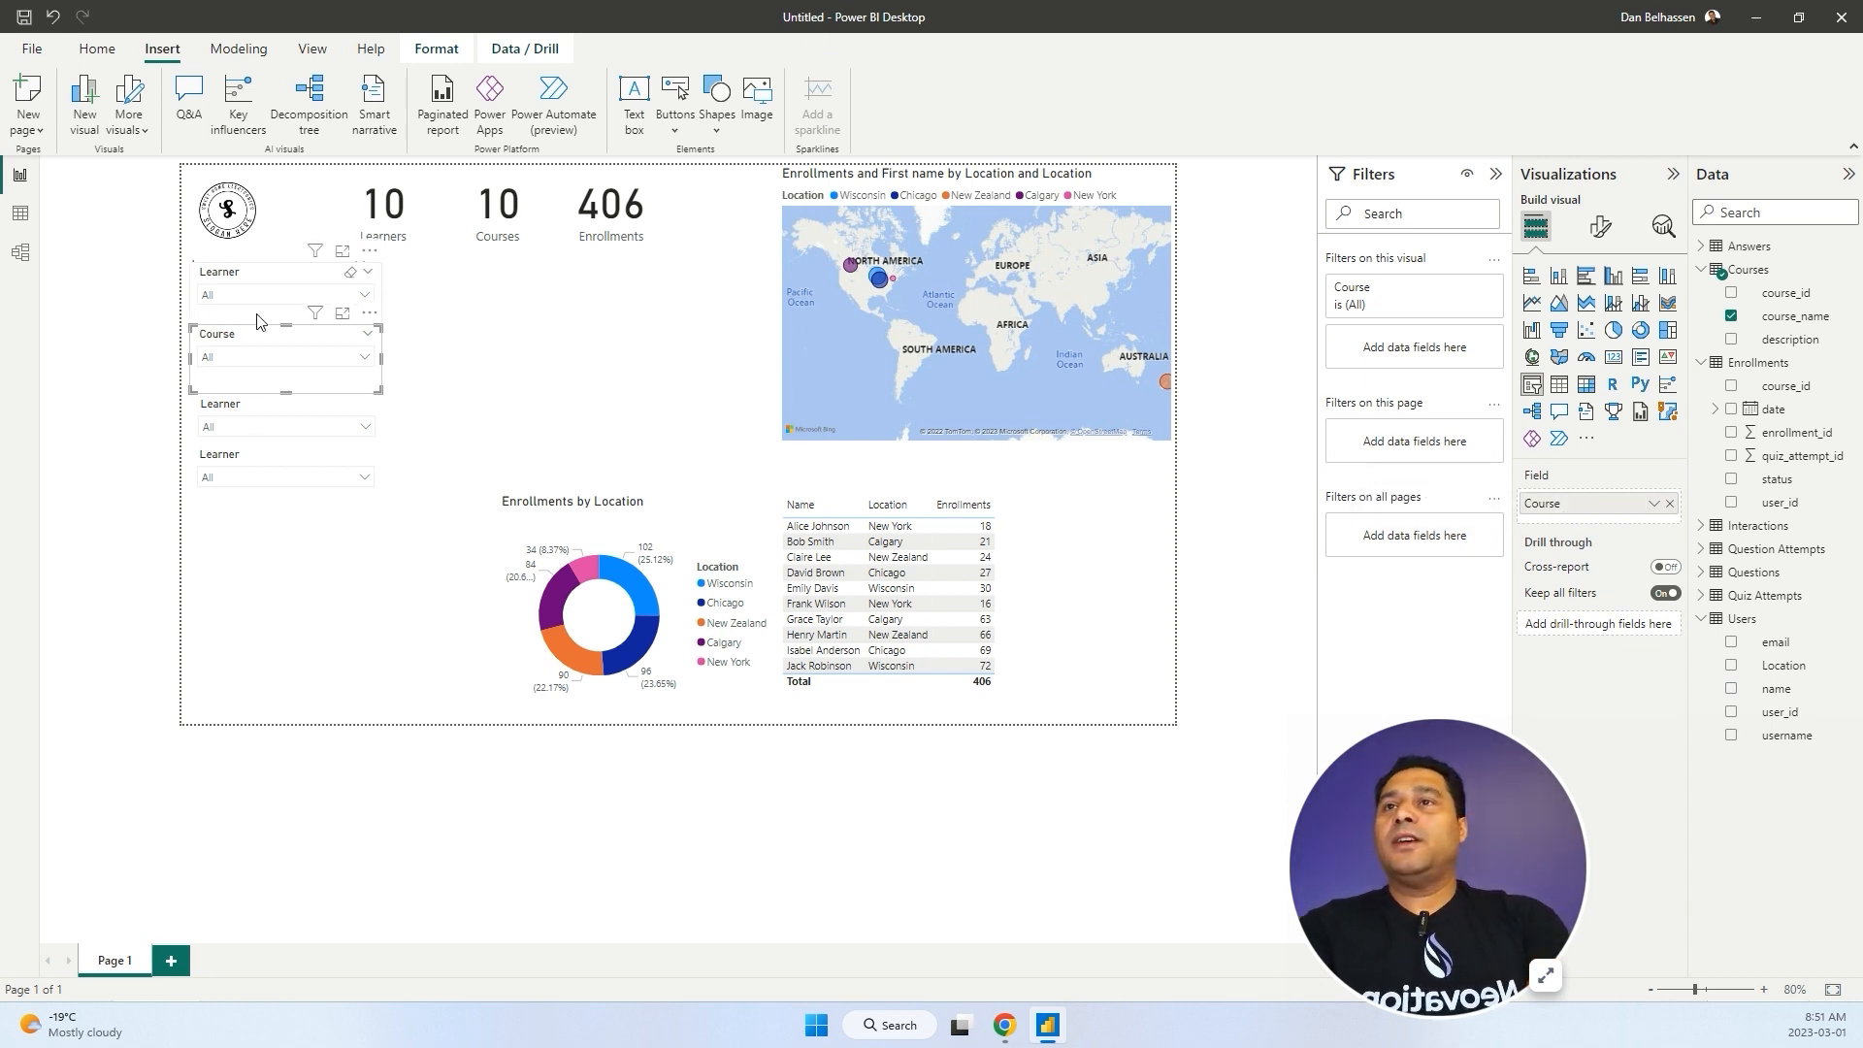
# Test the Course slicer by filtering to Conflict Resolution and to Creativity and Innovation, and clear the selection.
pyautogui.click(365, 359)
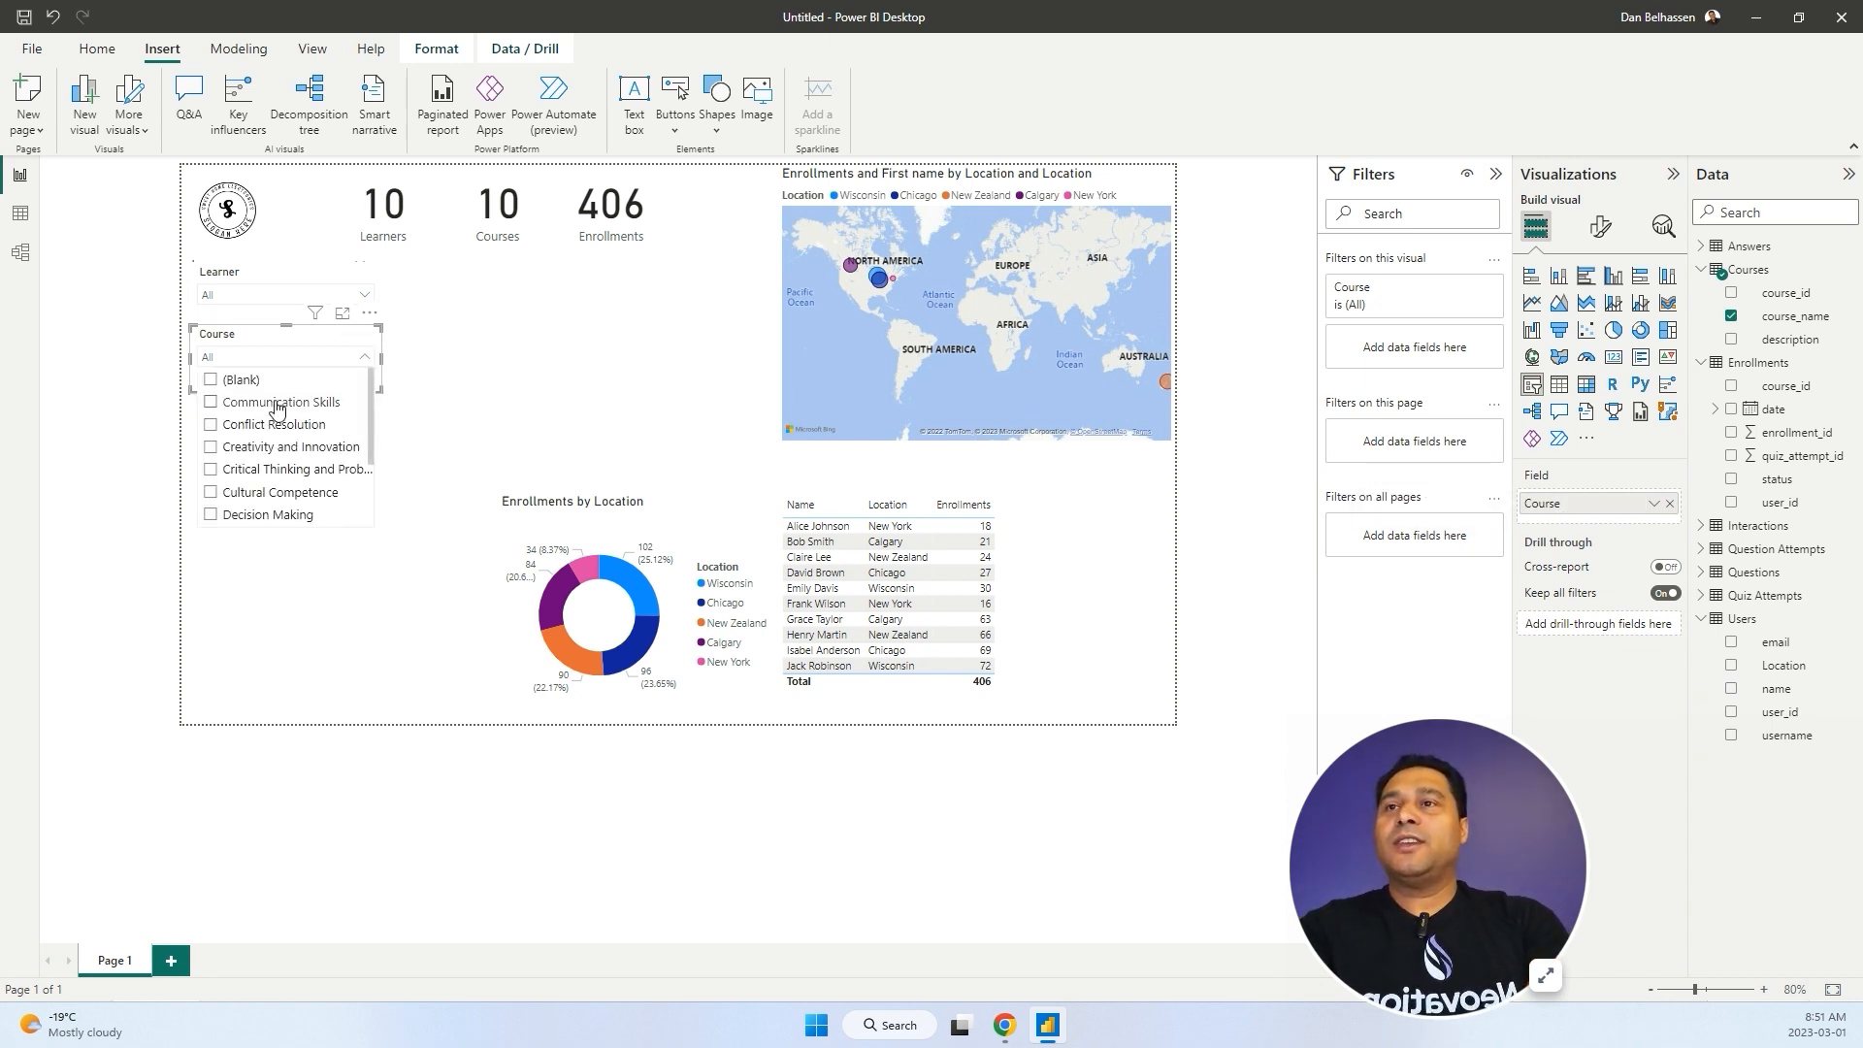
pyautogui.click(277, 431)
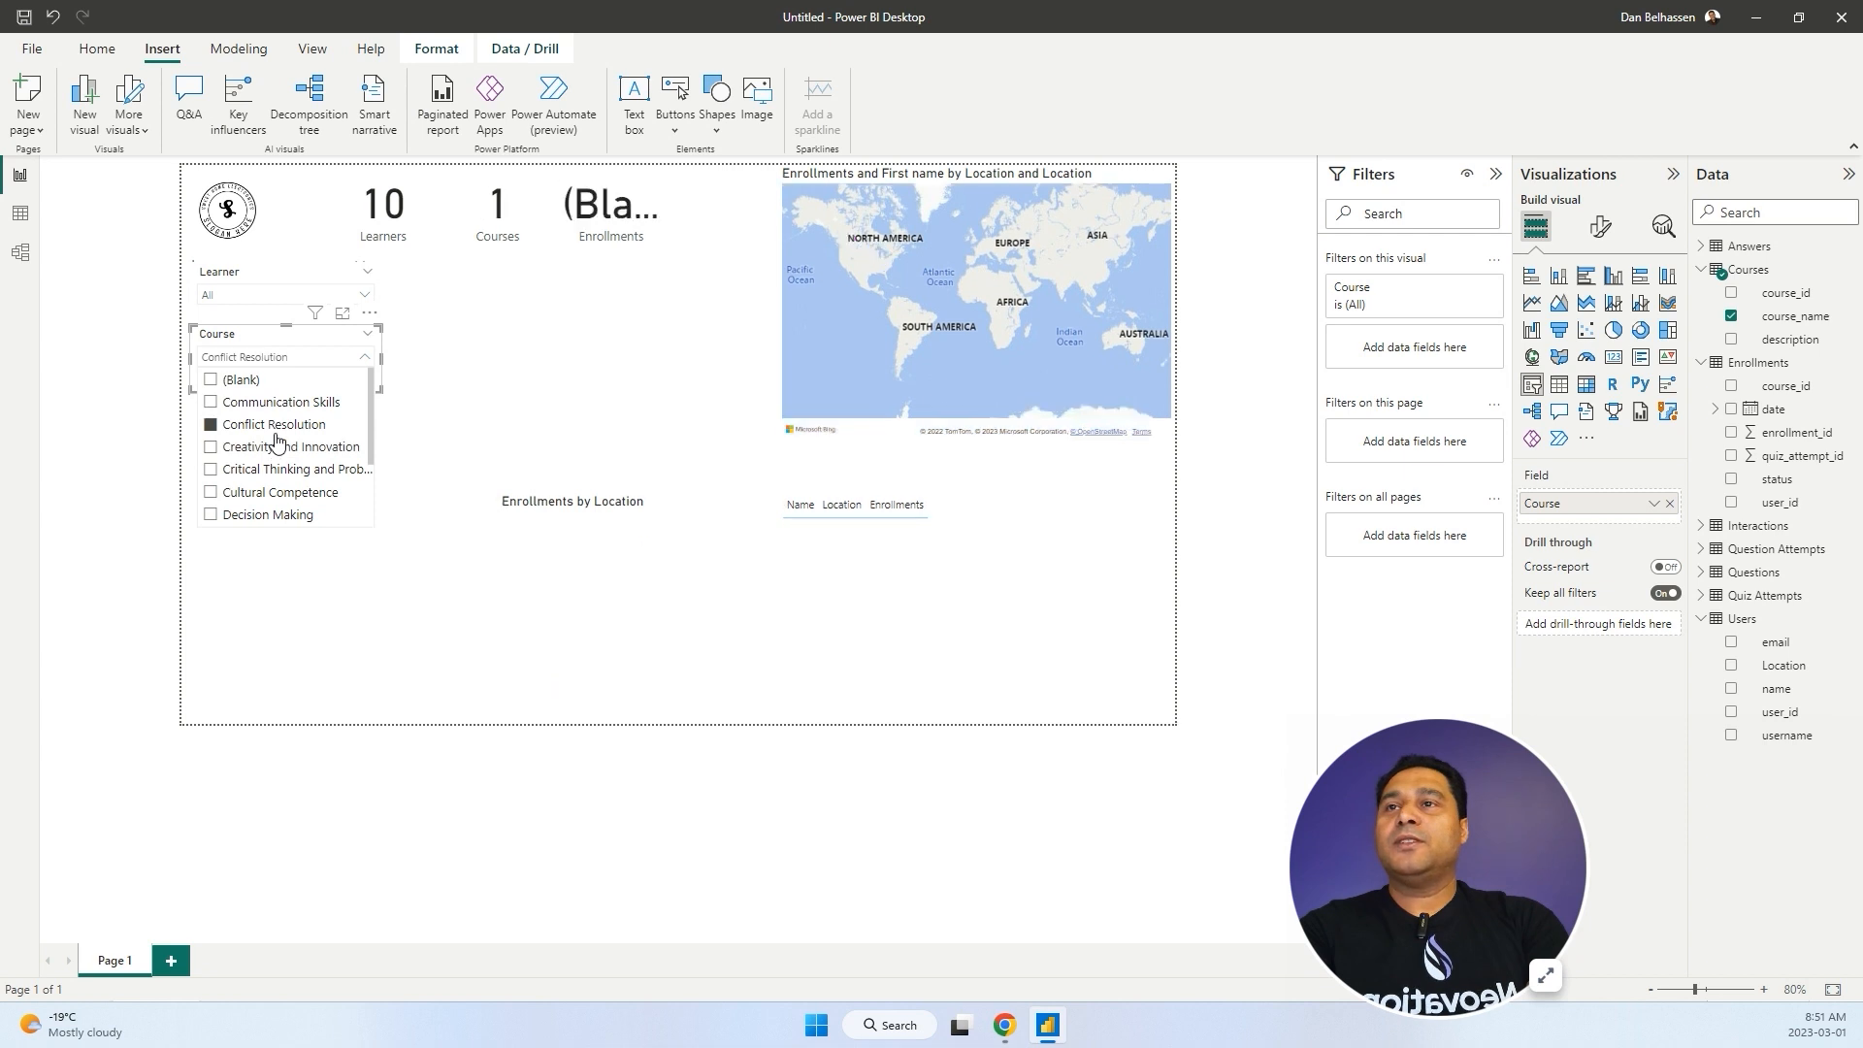
pyautogui.click(280, 449)
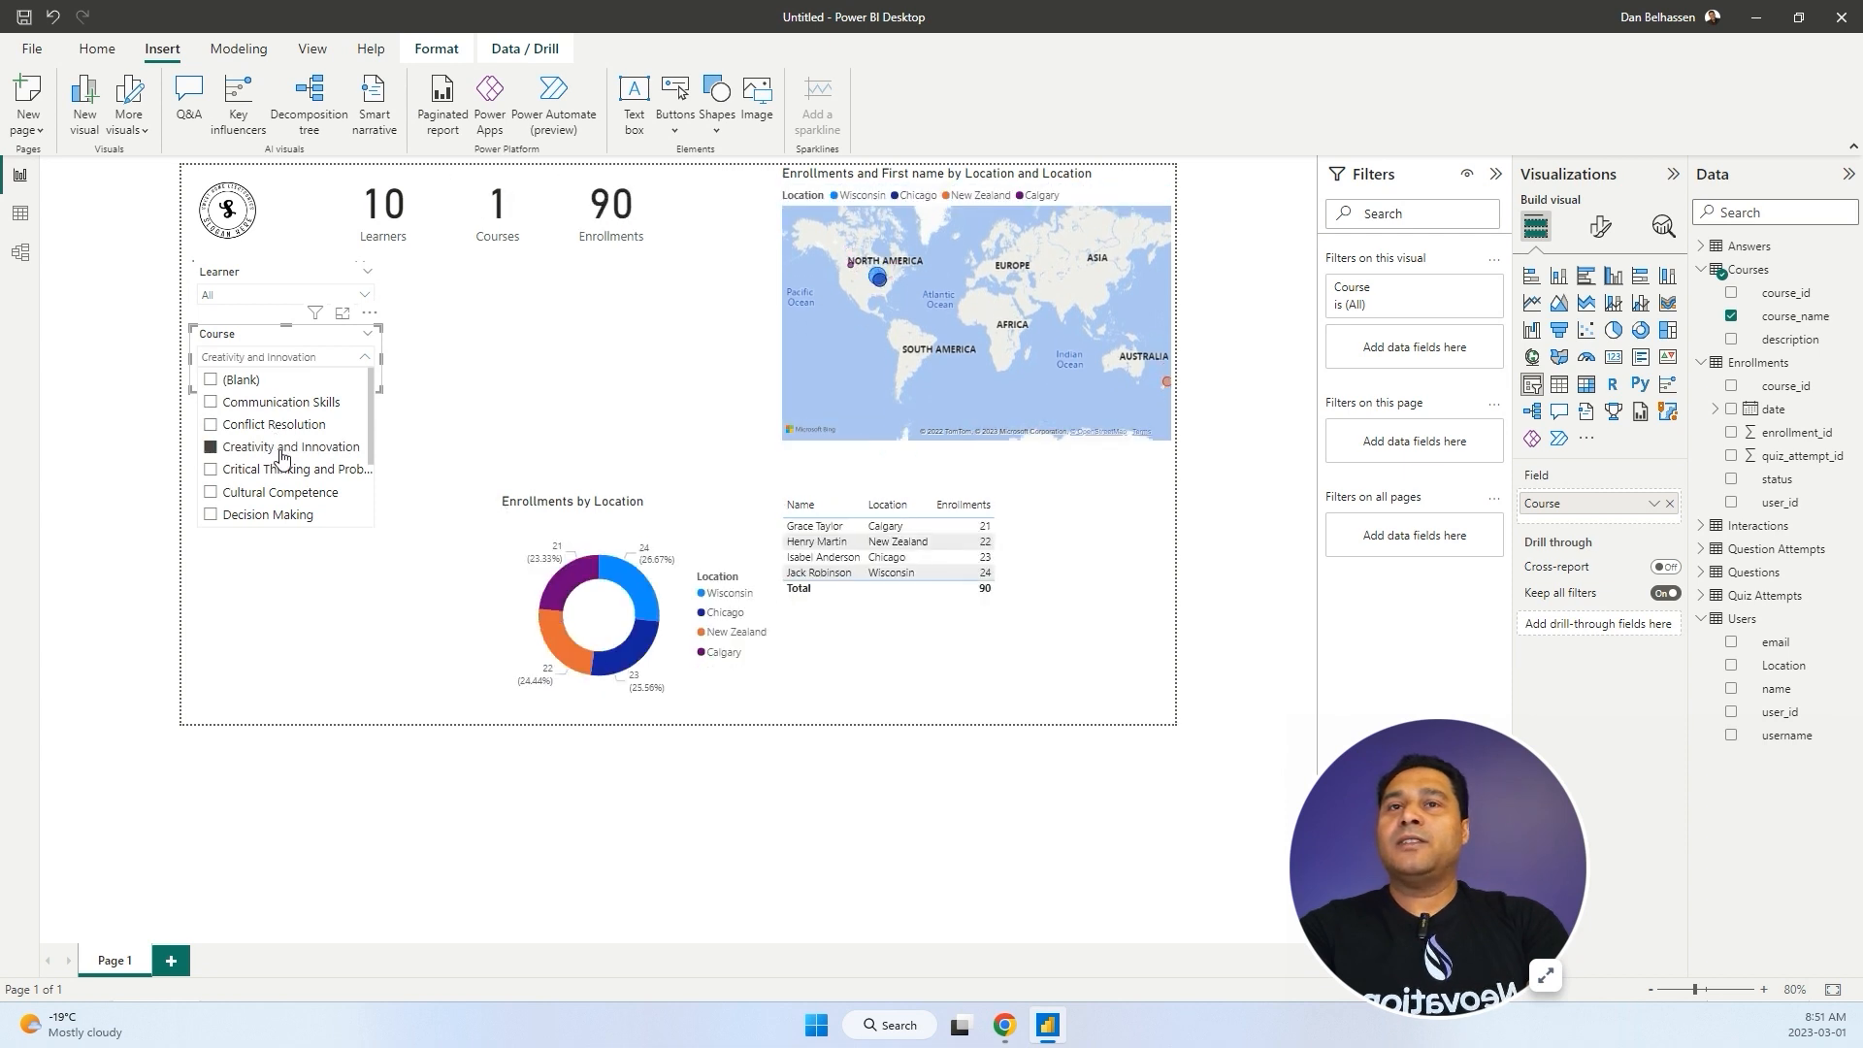
pyautogui.click(281, 452)
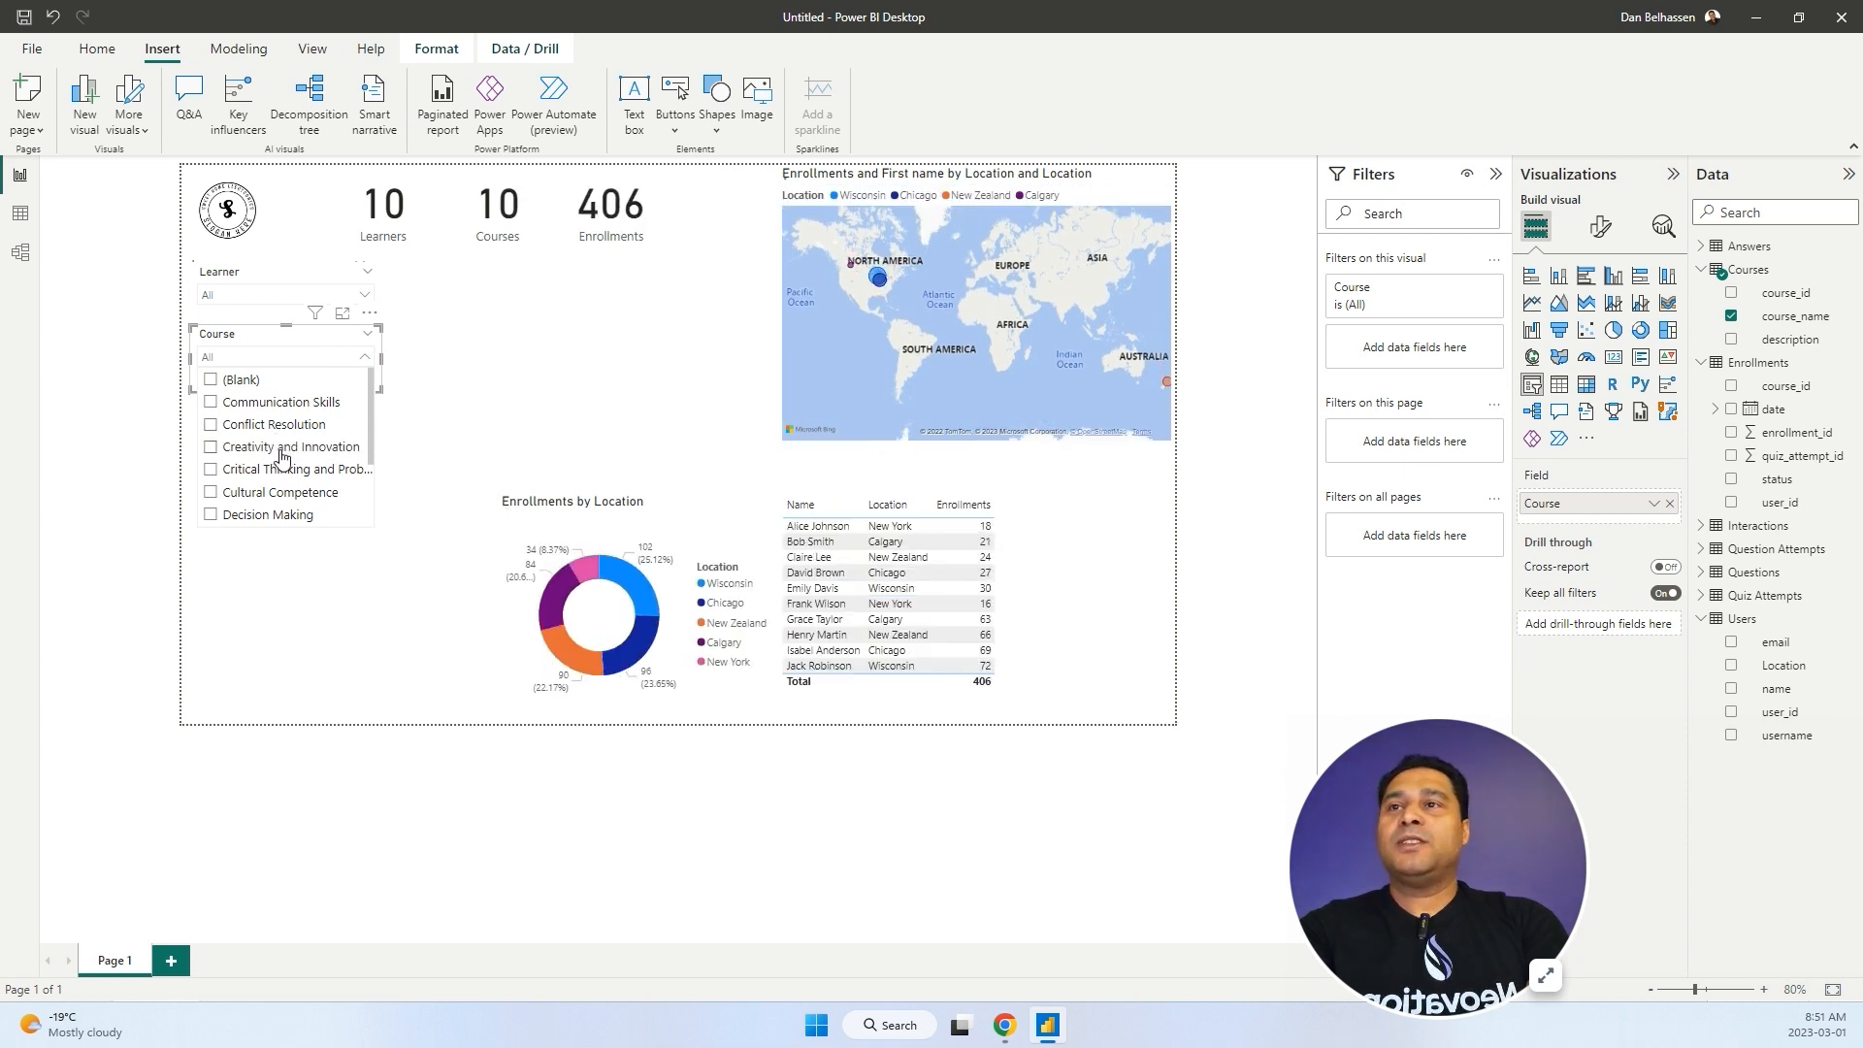
pyautogui.click(406, 426)
# Replace the third slicer's Learner field with Location from Users, and delete the leftover fourth Learner slicer.
pyautogui.click(271, 411)
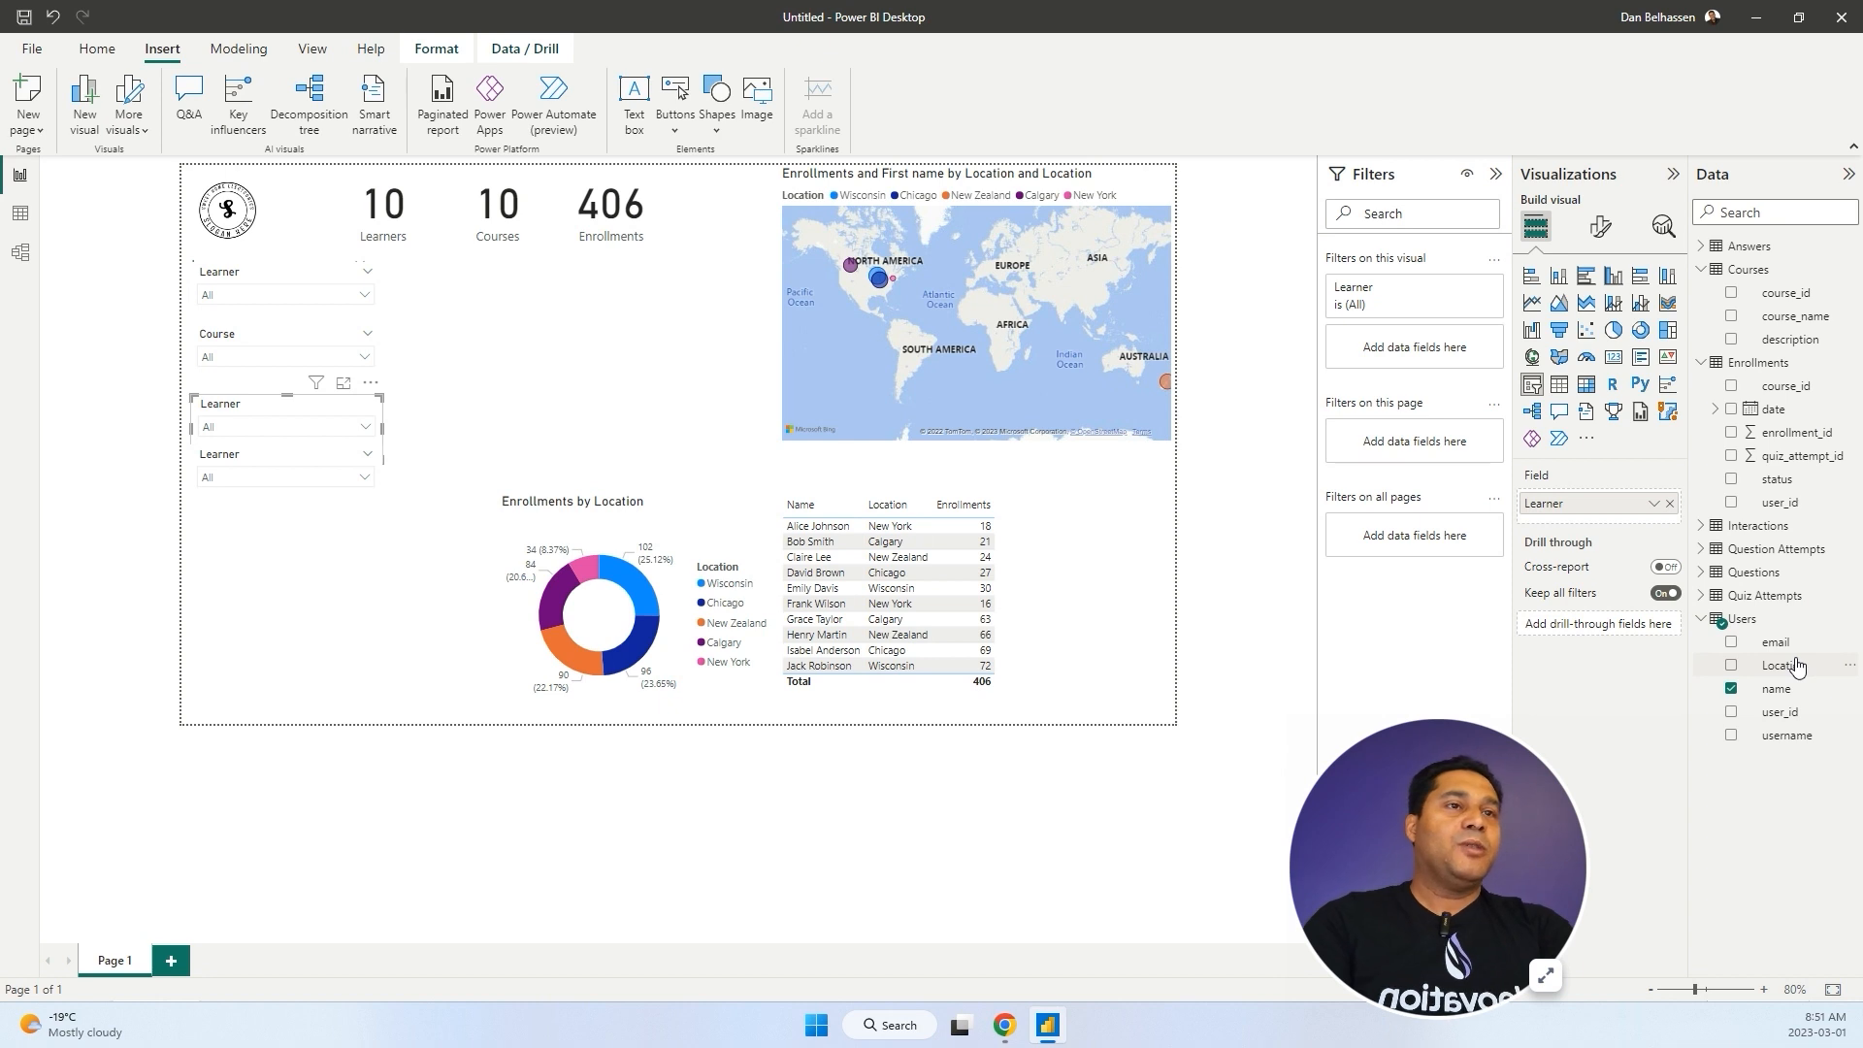
pyautogui.moveTo(1796, 666); pyautogui.dragTo(1629, 514)
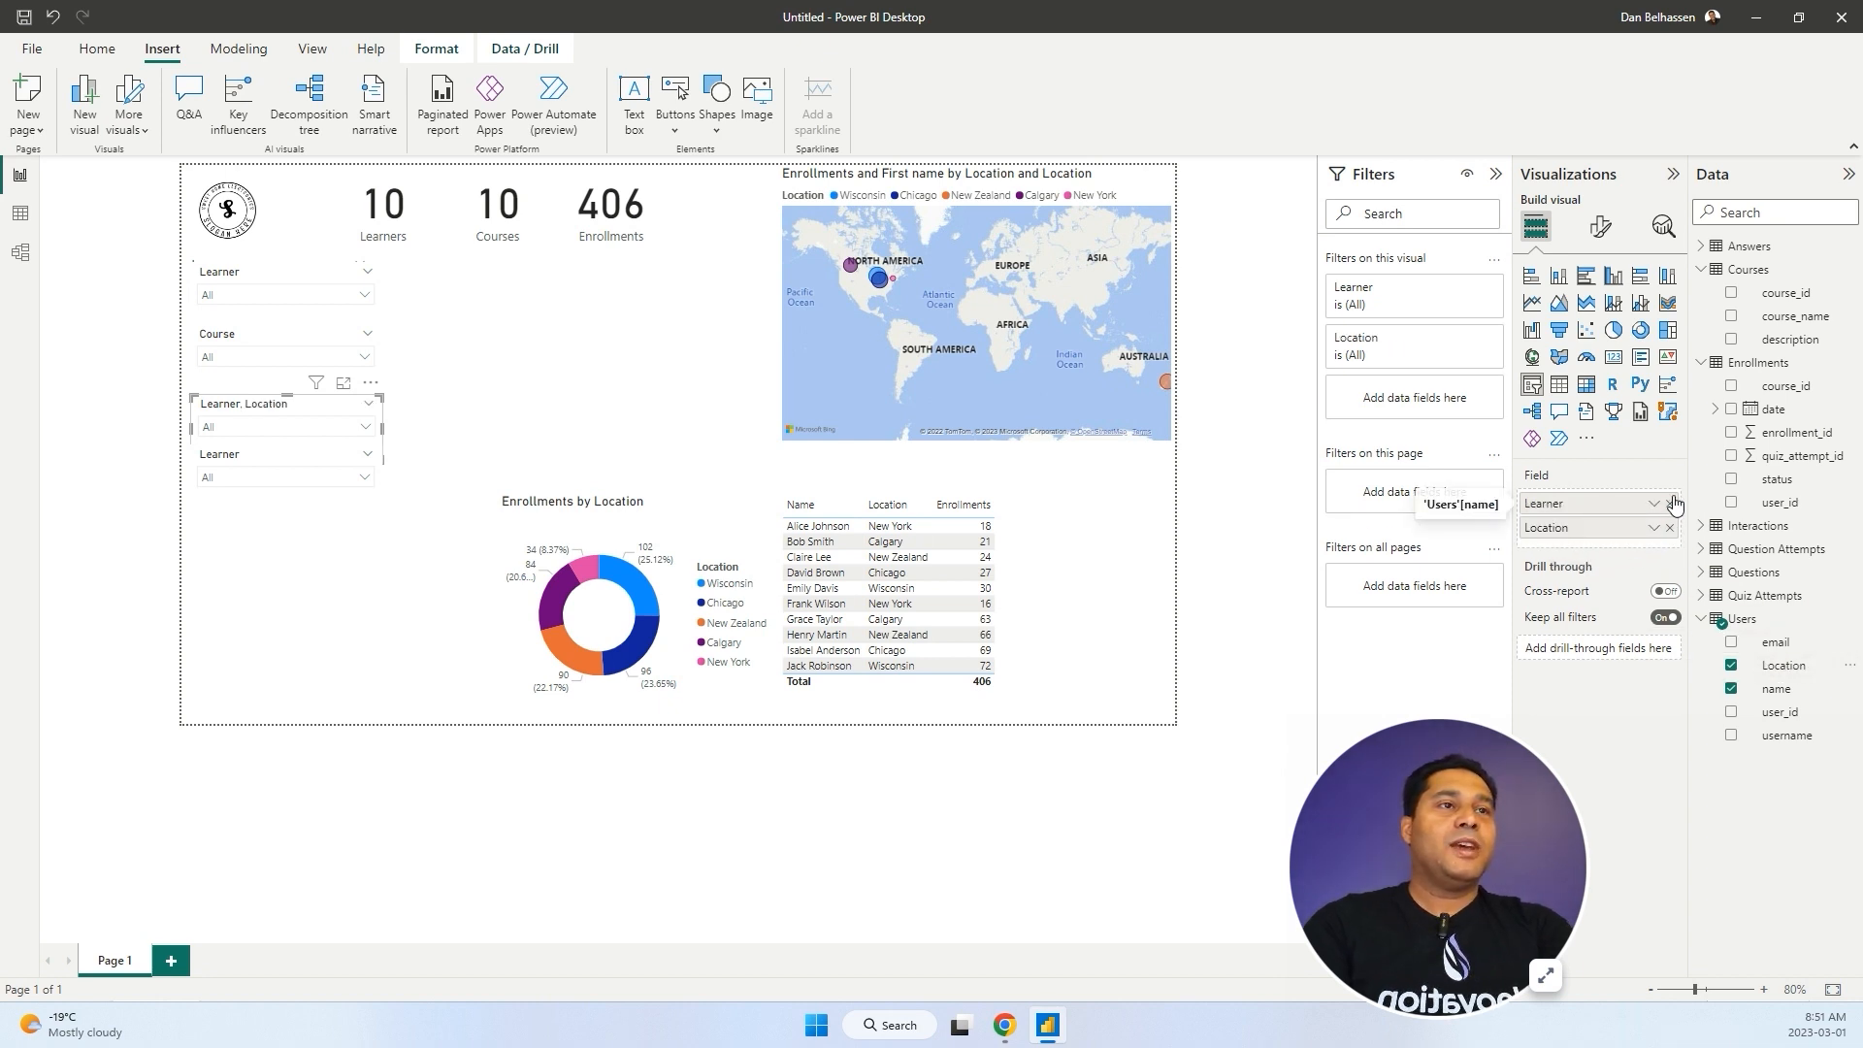
pyautogui.click(1670, 504)
pyautogui.click(366, 430)
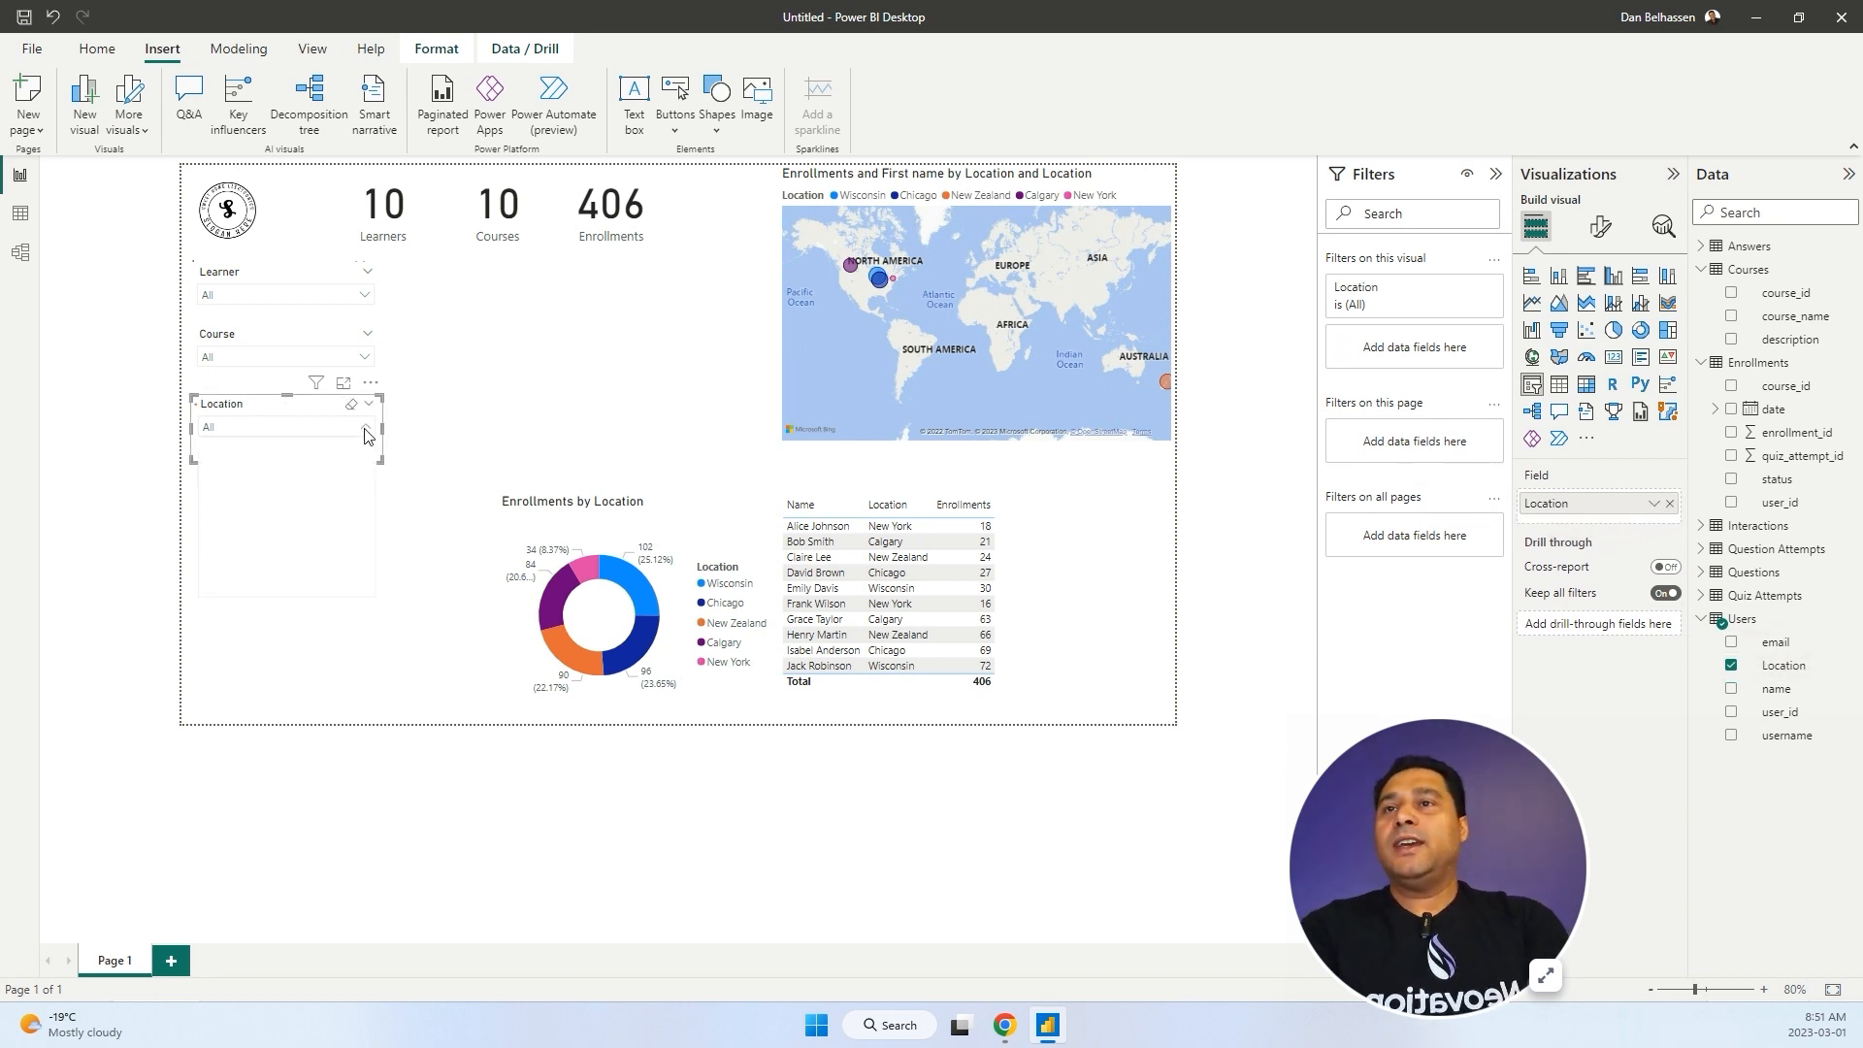
pyautogui.click(449, 493)
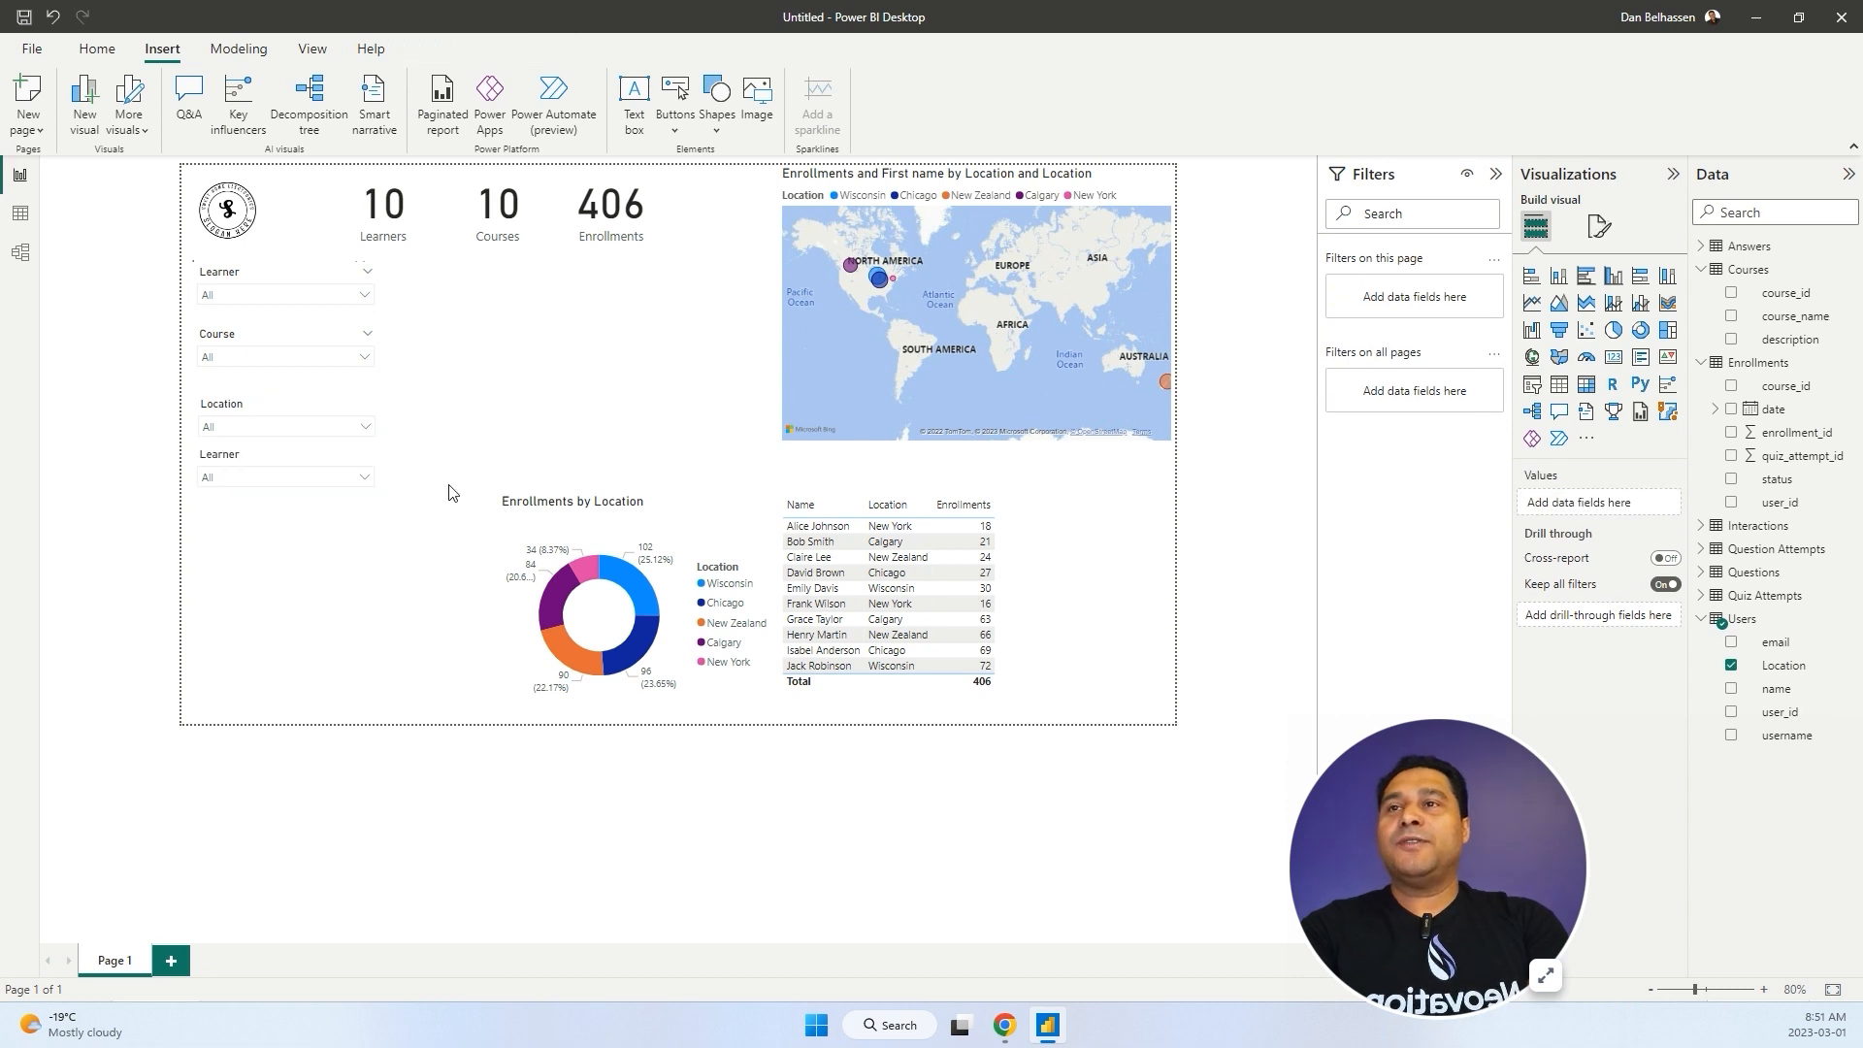
pyautogui.click(301, 468)
pyautogui.press('Delete')
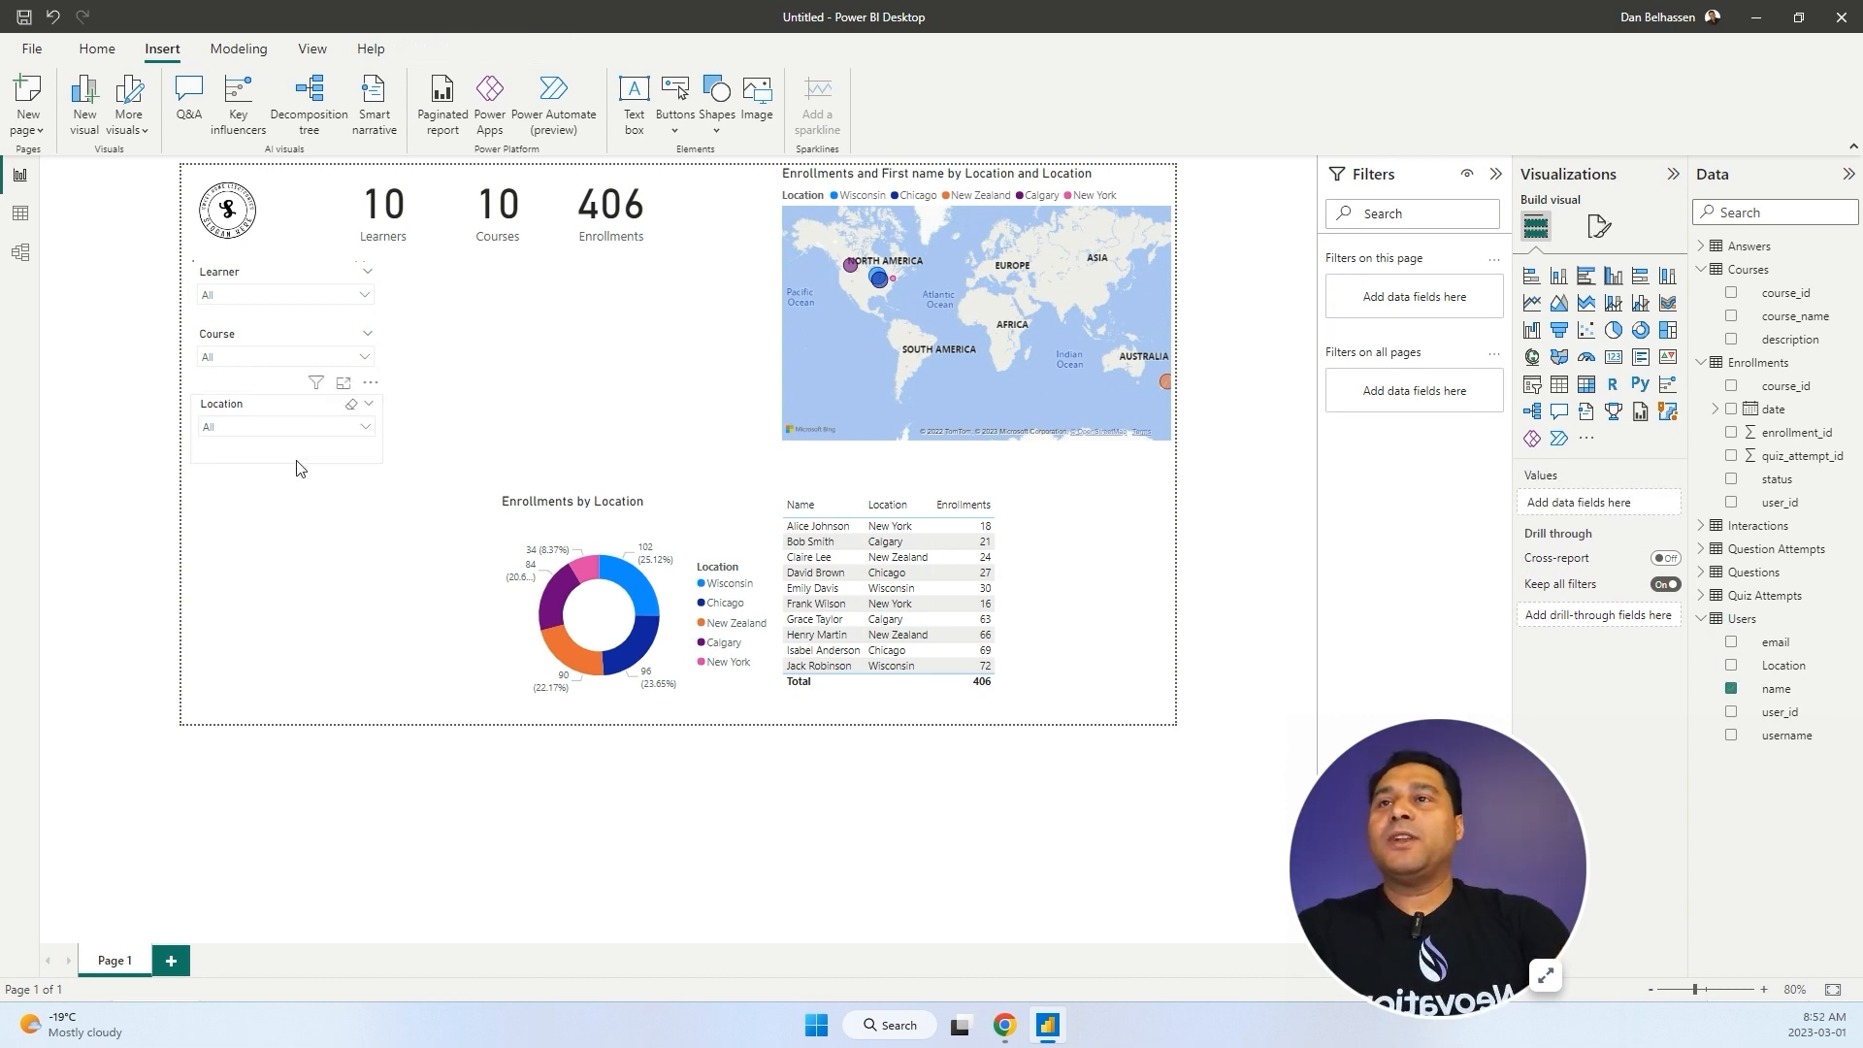
# Add a new empty slicer and size it as a short, wide box between the Learner slicer and the map.
pyautogui.click(1532, 388)
pyautogui.moveTo(498, 348); pyautogui.dragTo(475, 287)
pyautogui.moveTo(533, 376); pyautogui.dragTo(764, 316)
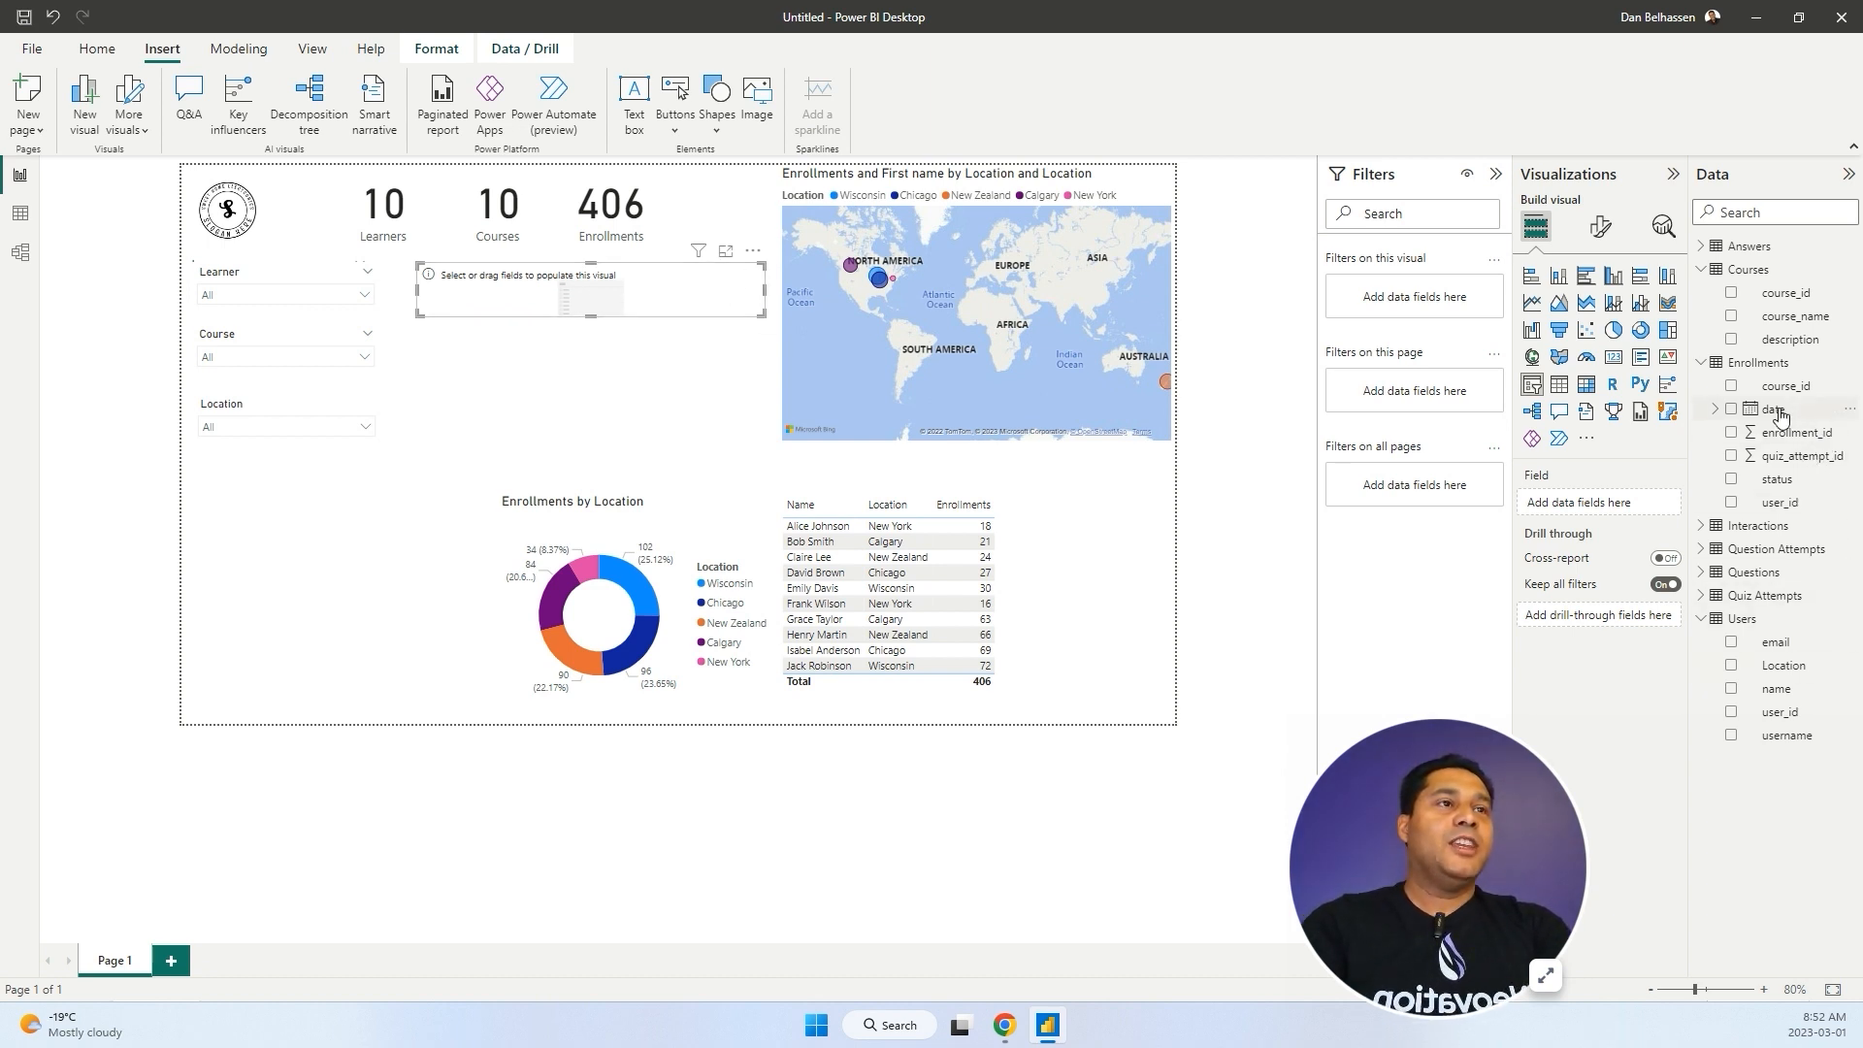
# Fill the new slicer with the date field from Enrollments, set its style to Relative Date, and make the box slightly taller.
pyautogui.moveTo(1780, 416); pyautogui.dragTo(671, 293)
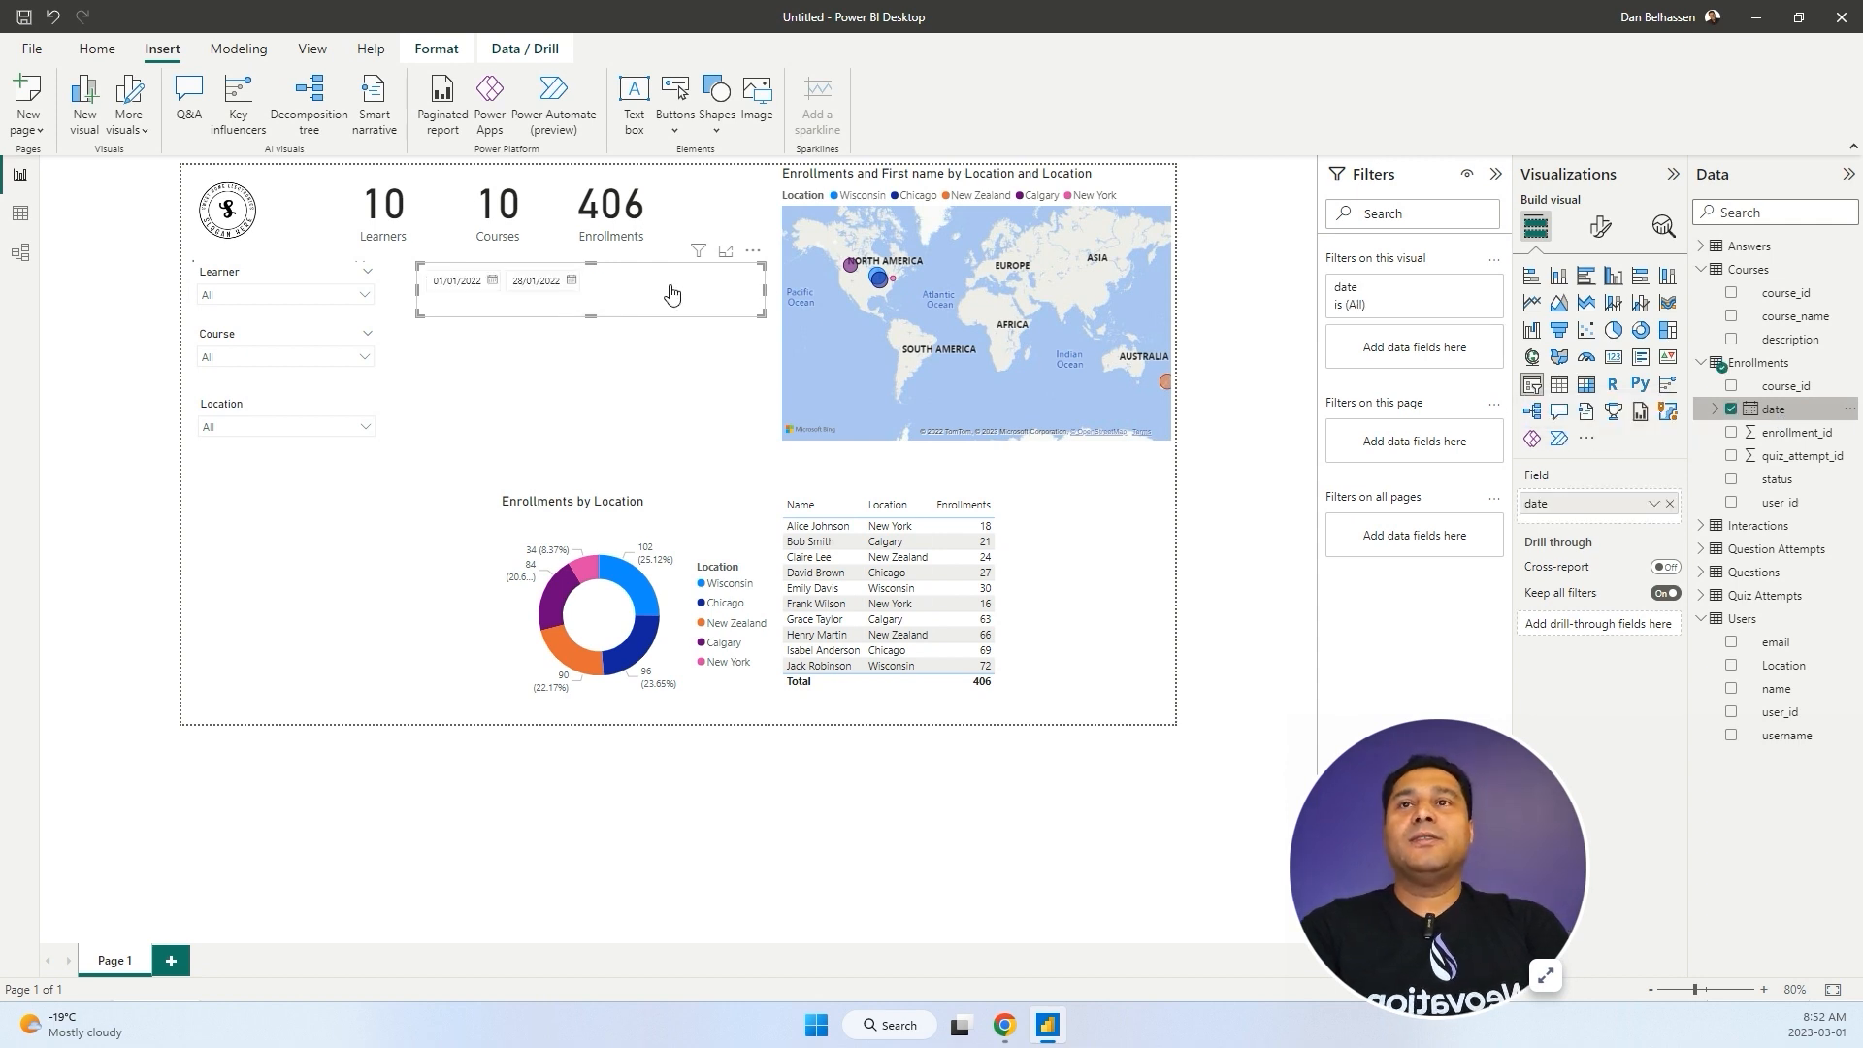
pyautogui.click(1601, 227)
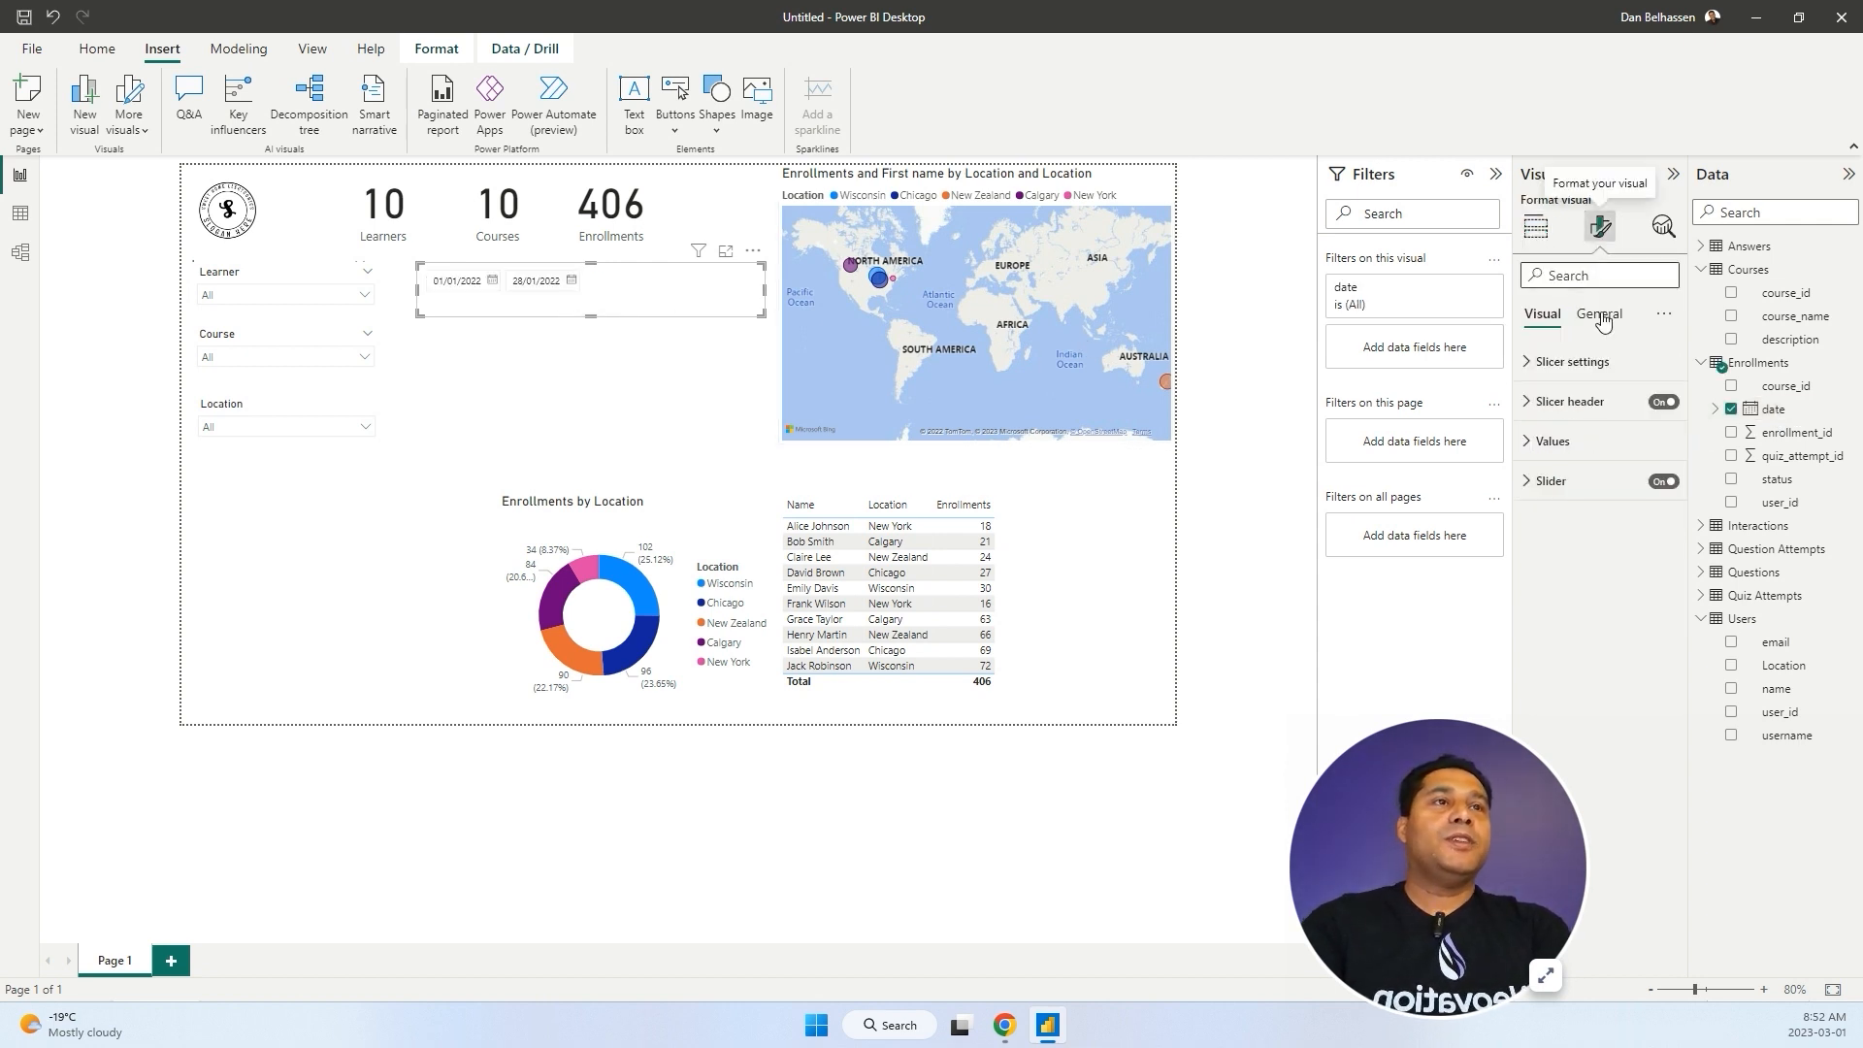
pyautogui.click(1572, 361)
pyautogui.click(1613, 450)
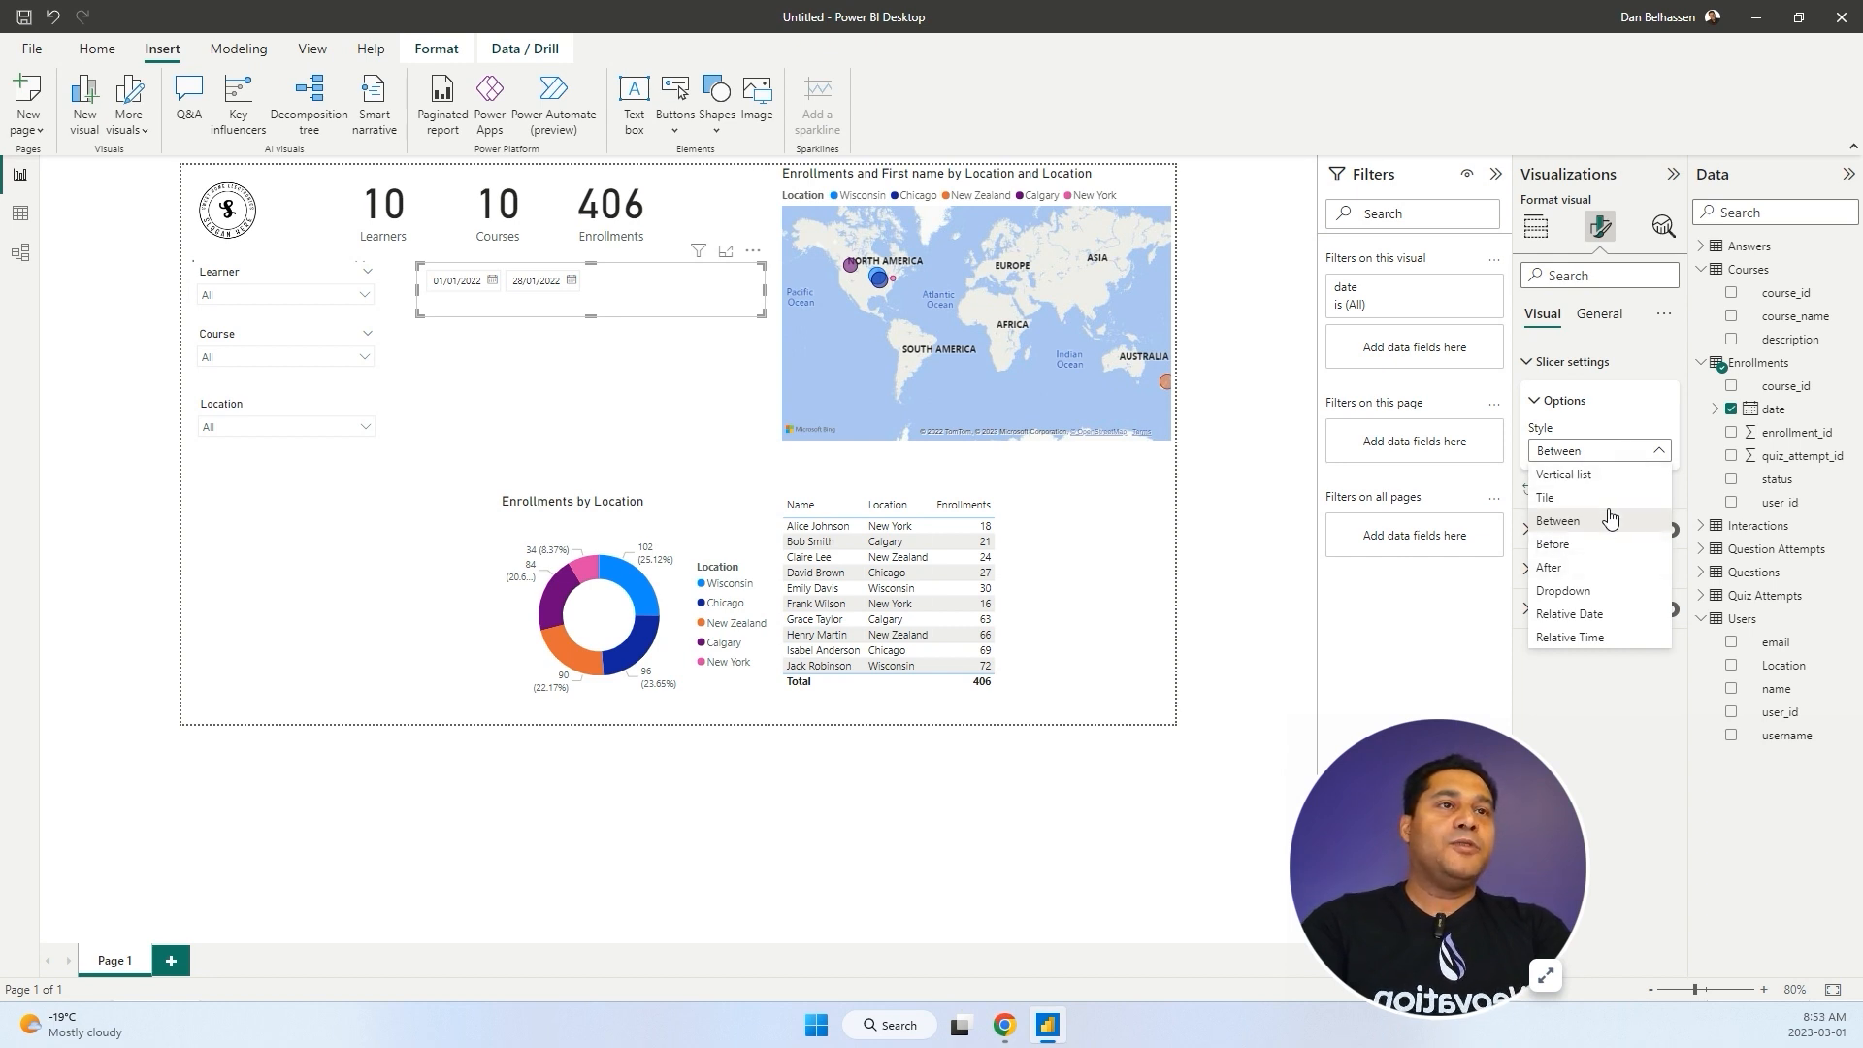
pyautogui.click(1591, 613)
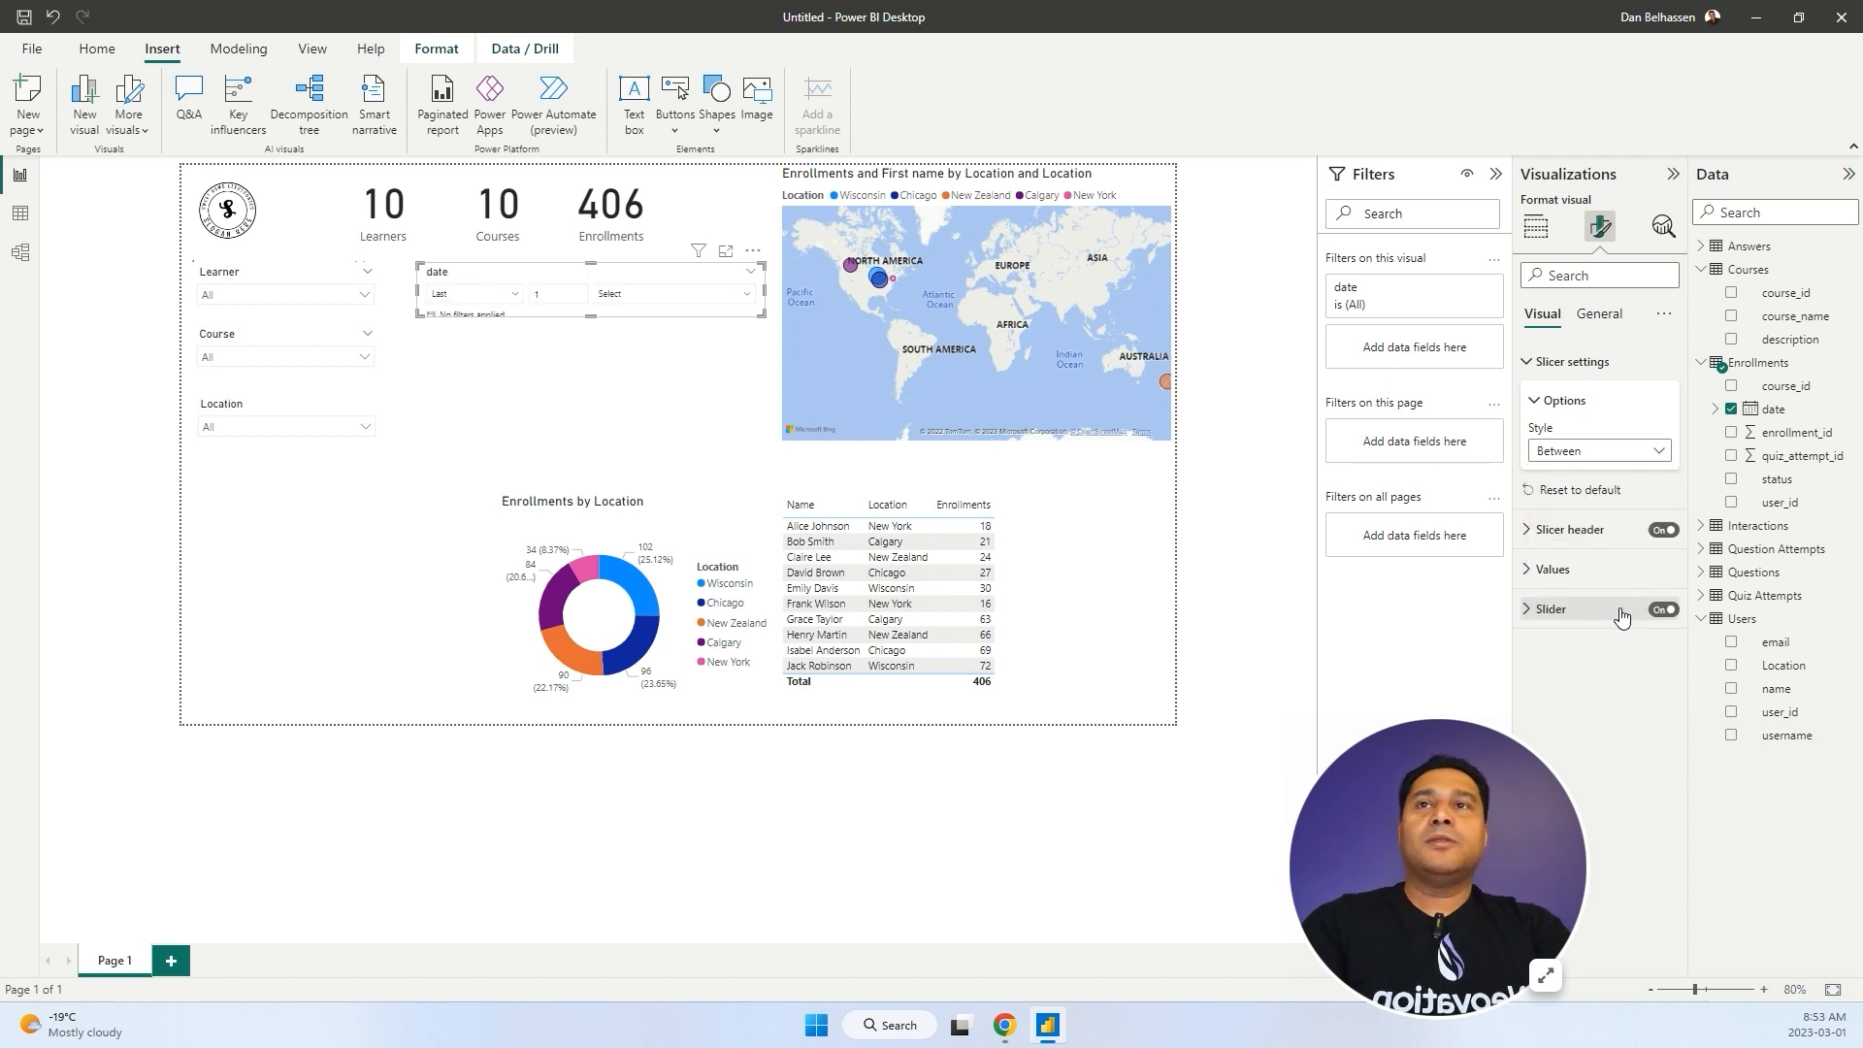
pyautogui.moveTo(765, 317); pyautogui.dragTo(759, 338)
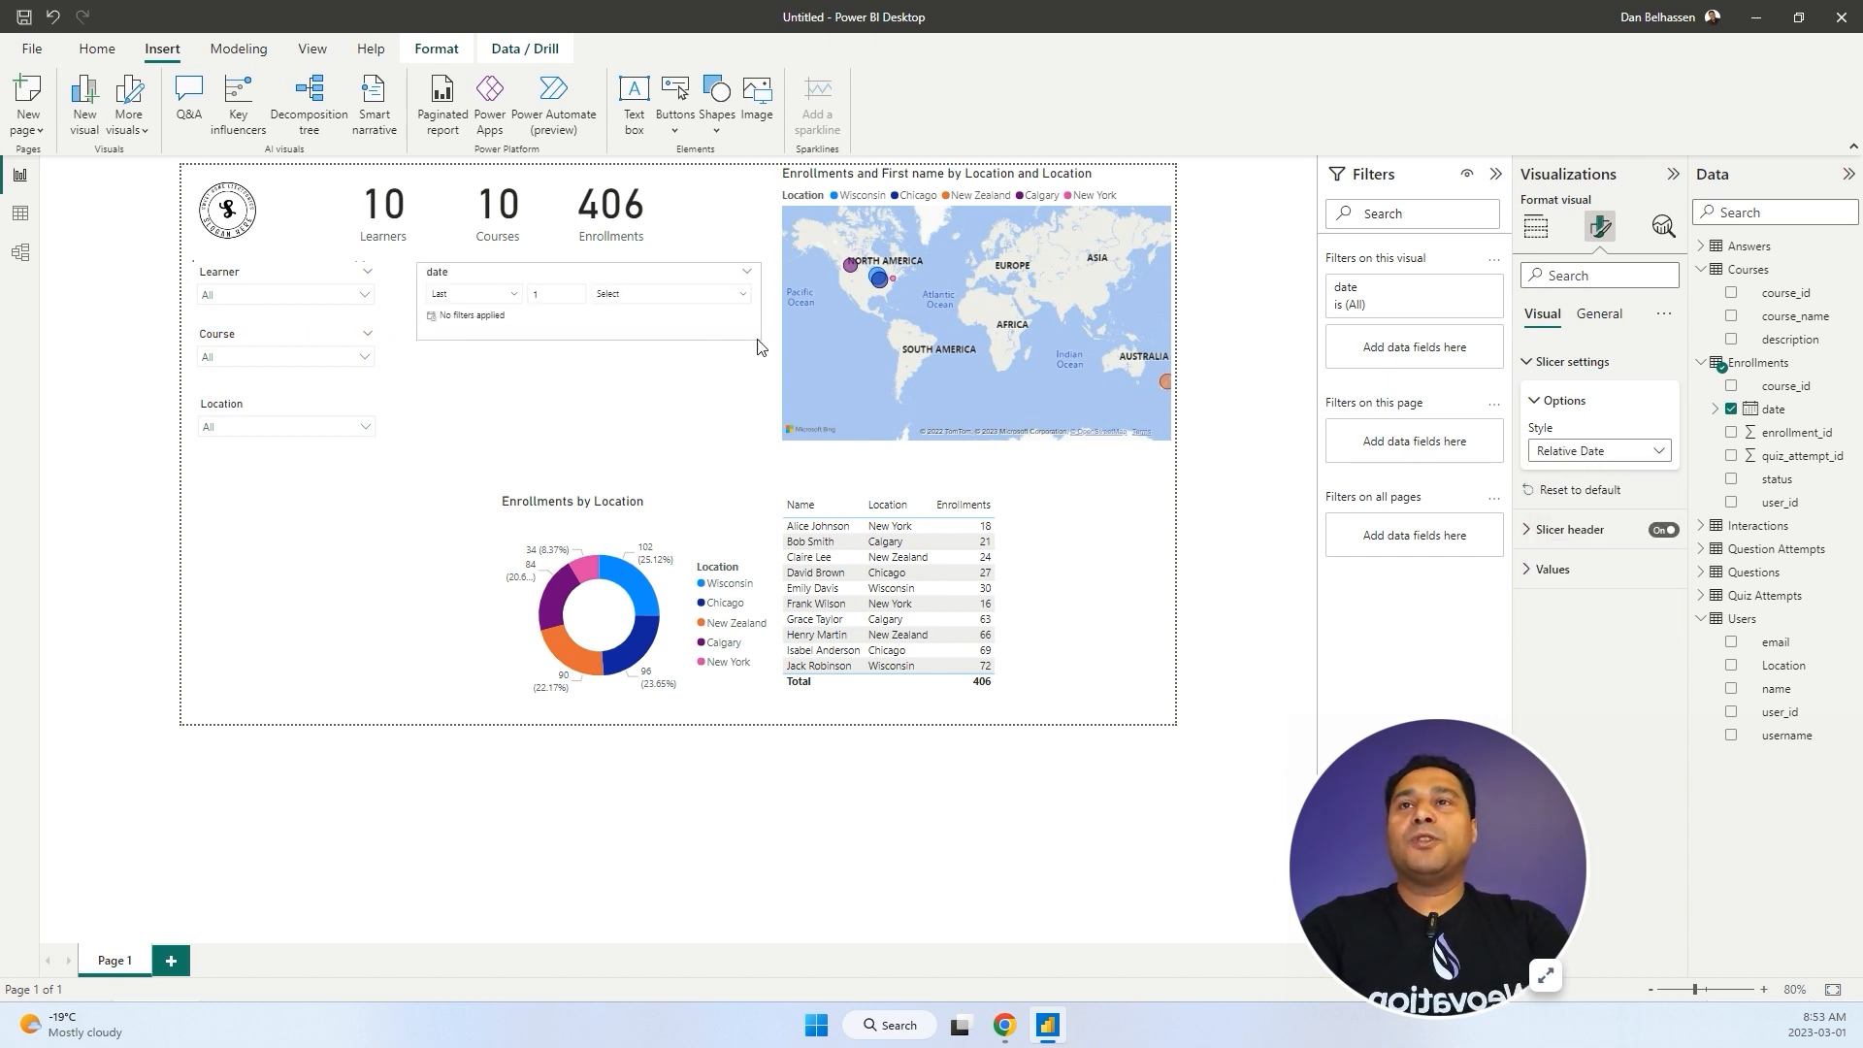
# Filter the report to the last 30 days with the relative date slicer.
pyautogui.click(522, 295)
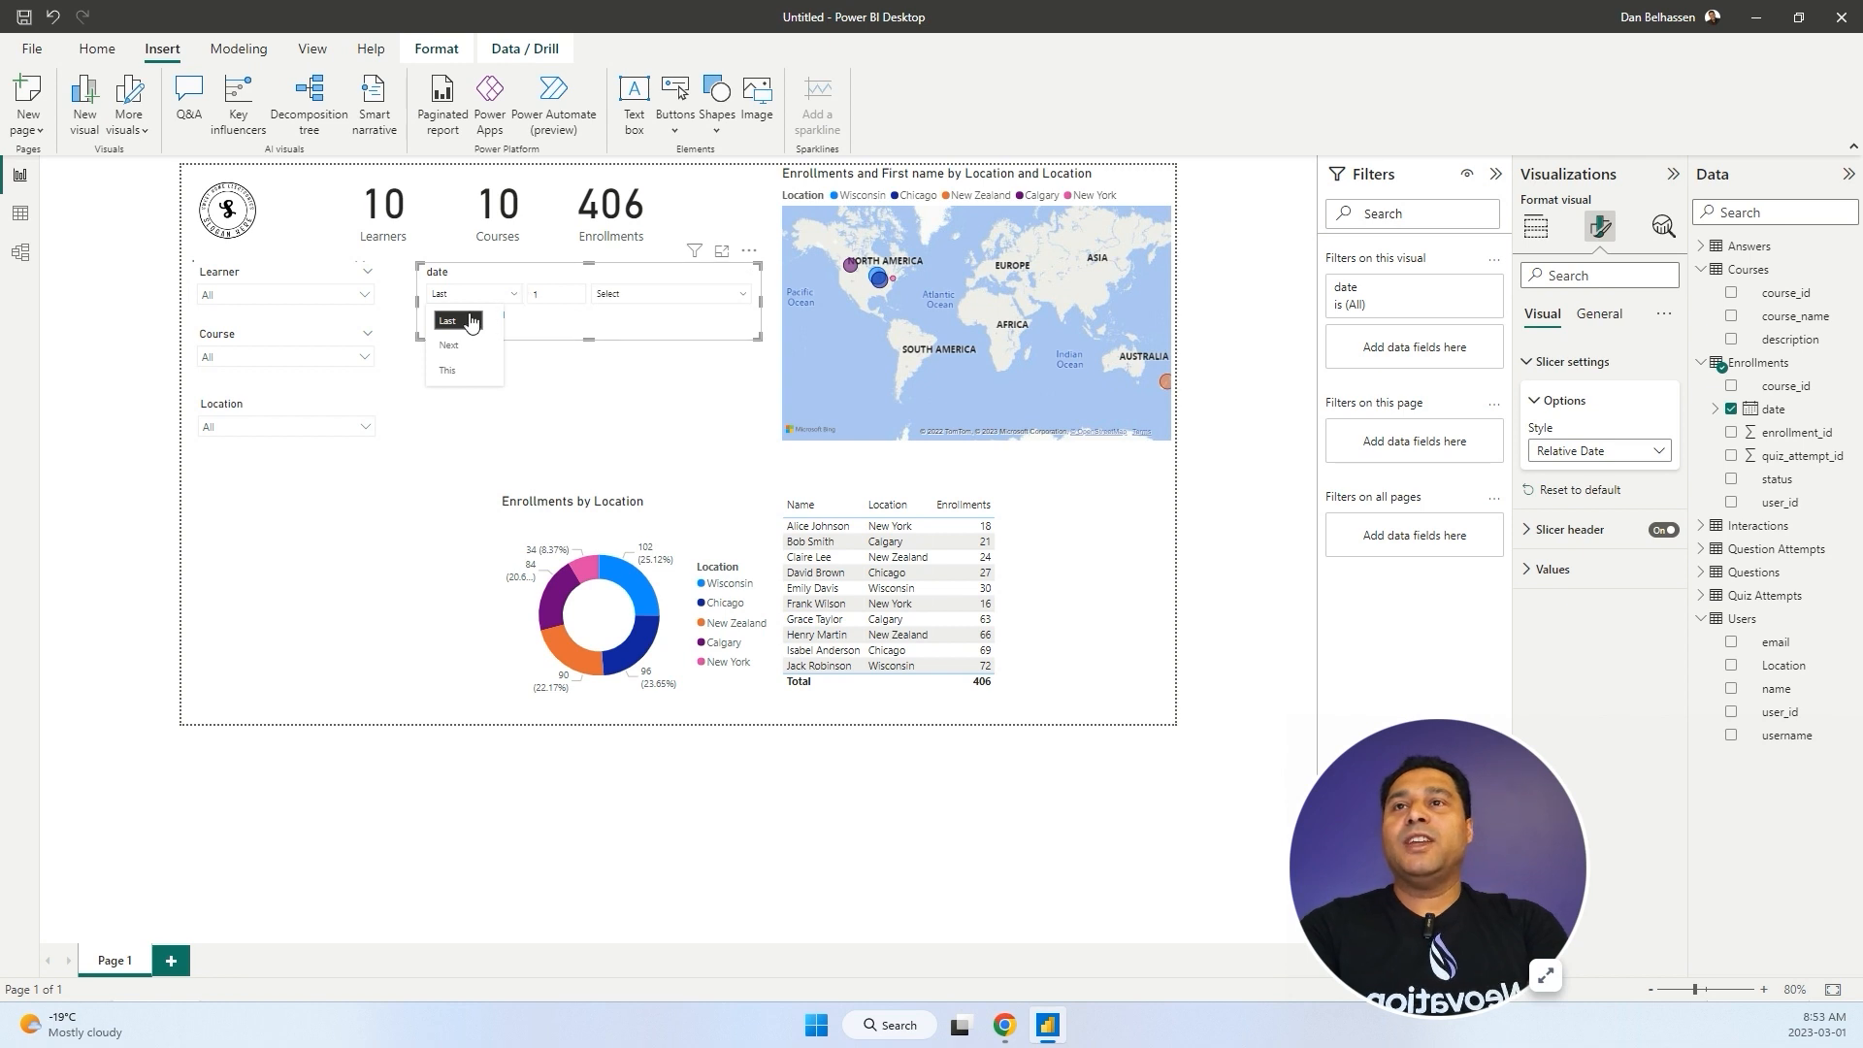
pyautogui.doubleClick(540, 295)
pyautogui.write('30')
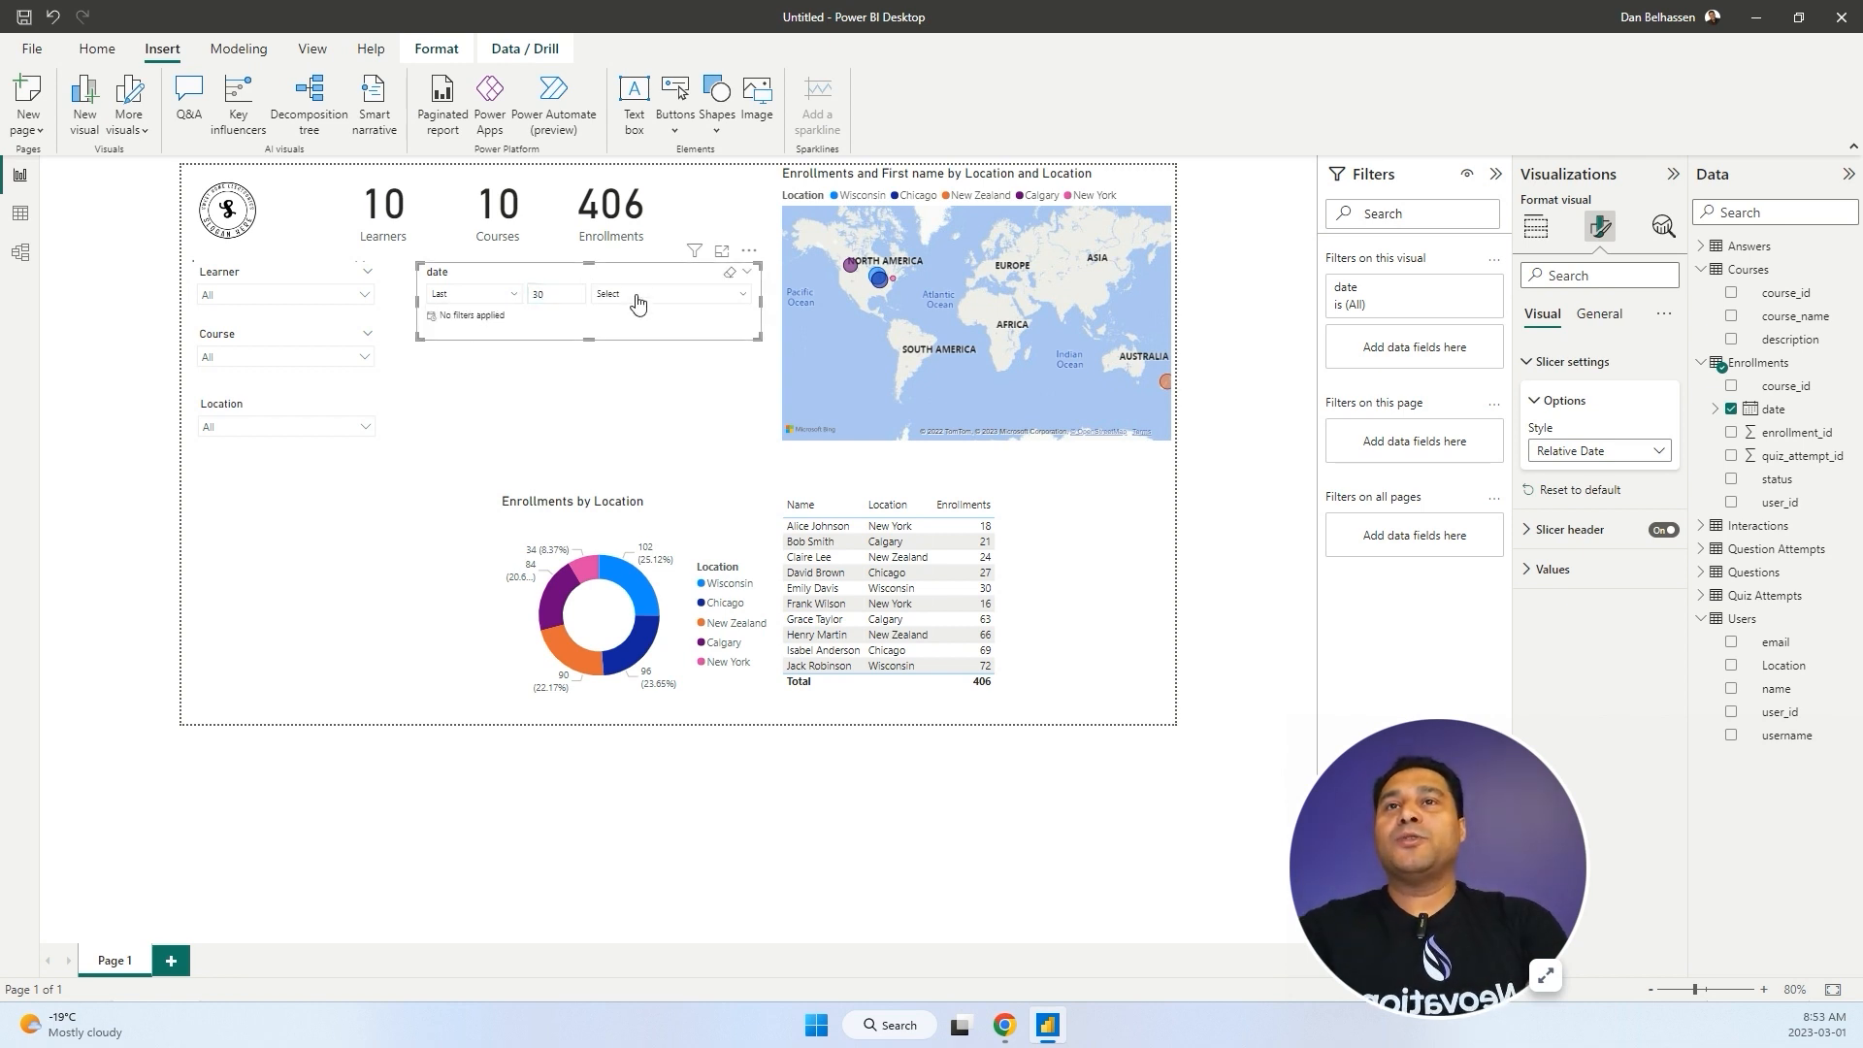
pyautogui.click(635, 300)
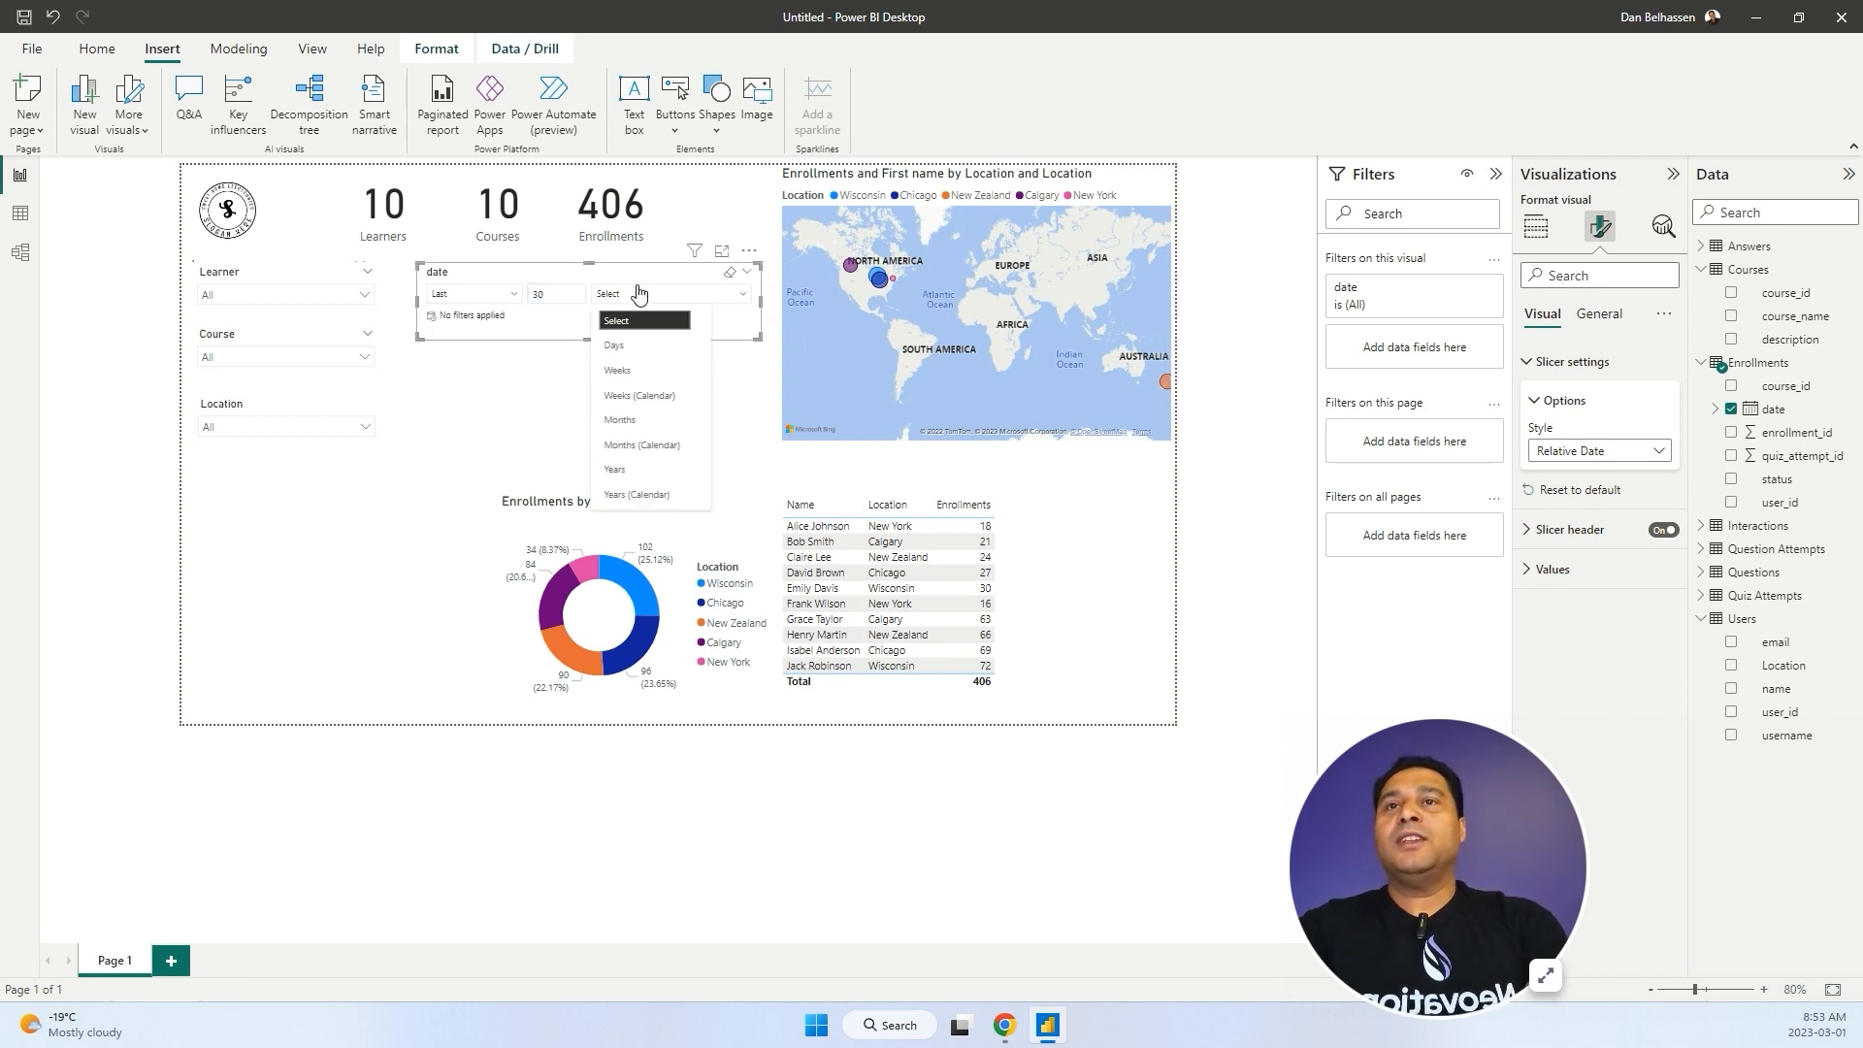
pyautogui.click(624, 347)
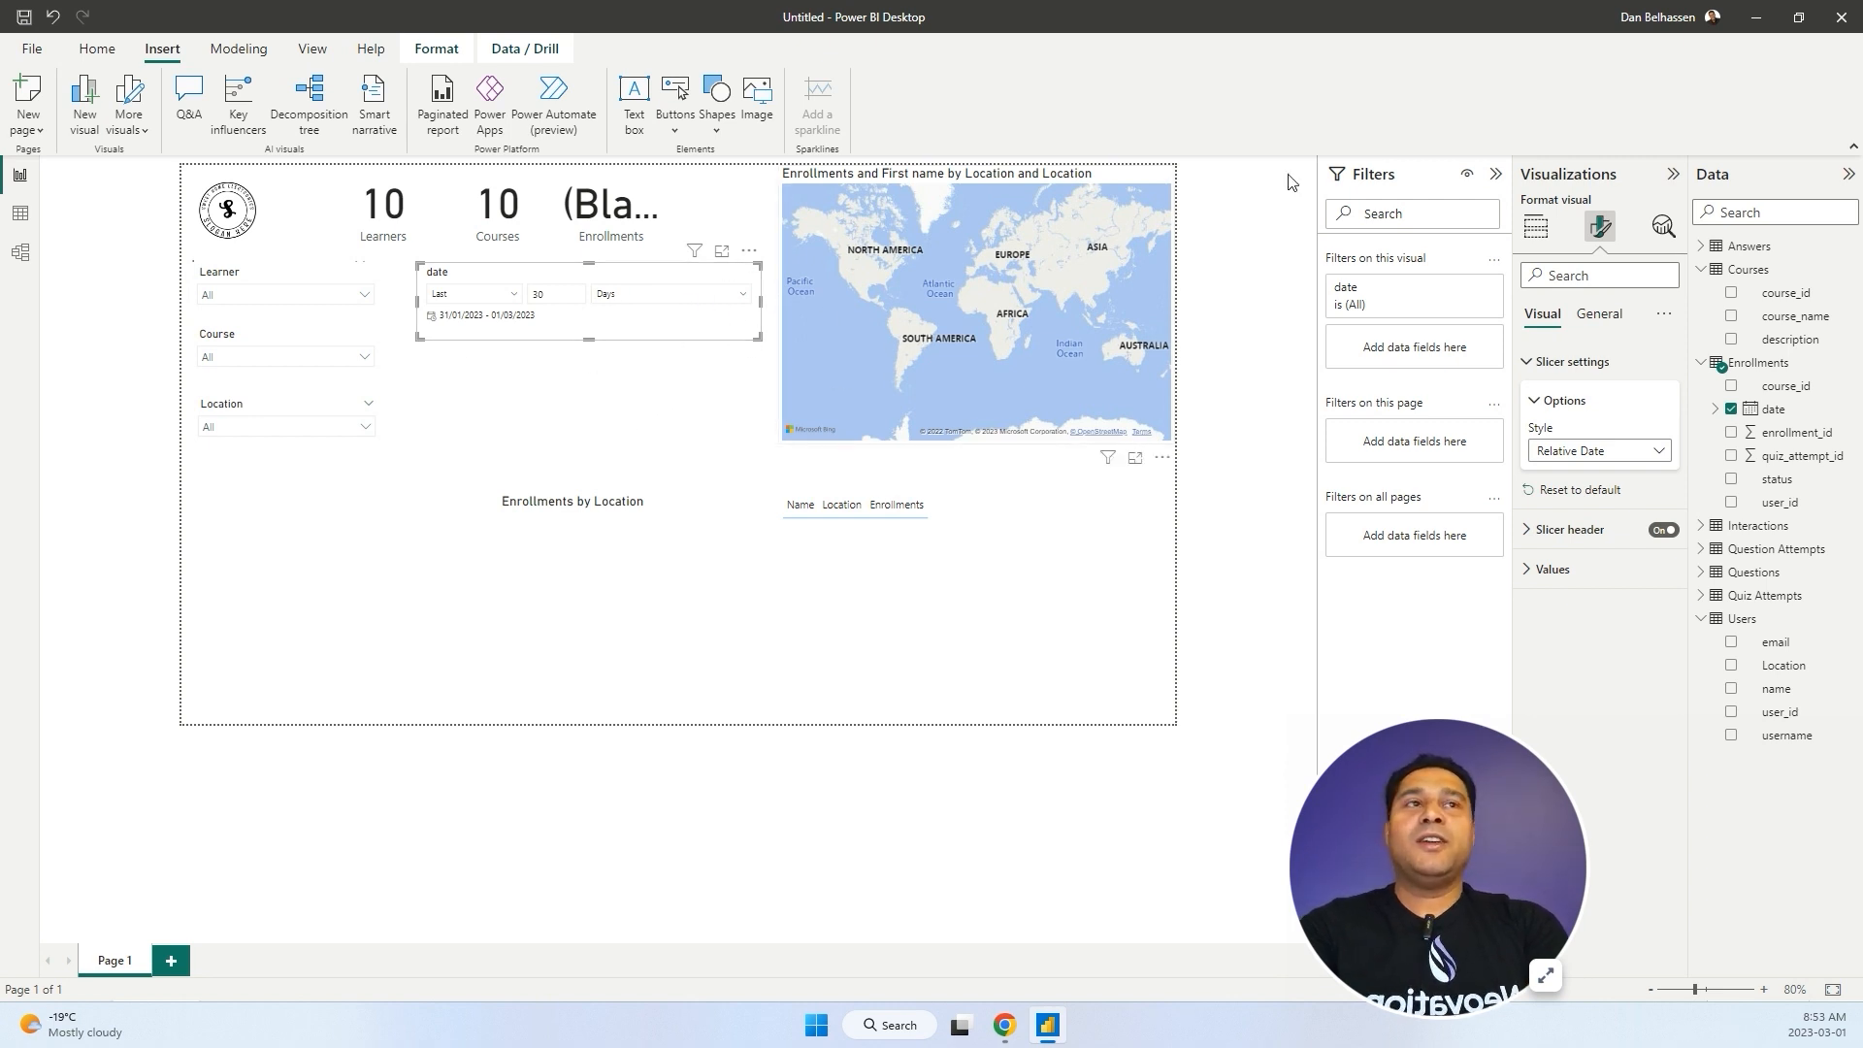
# Set the date slicer's style to Between and reset its range to 01/01/2022 through 28/01/2022.
pyautogui.click(1644, 459)
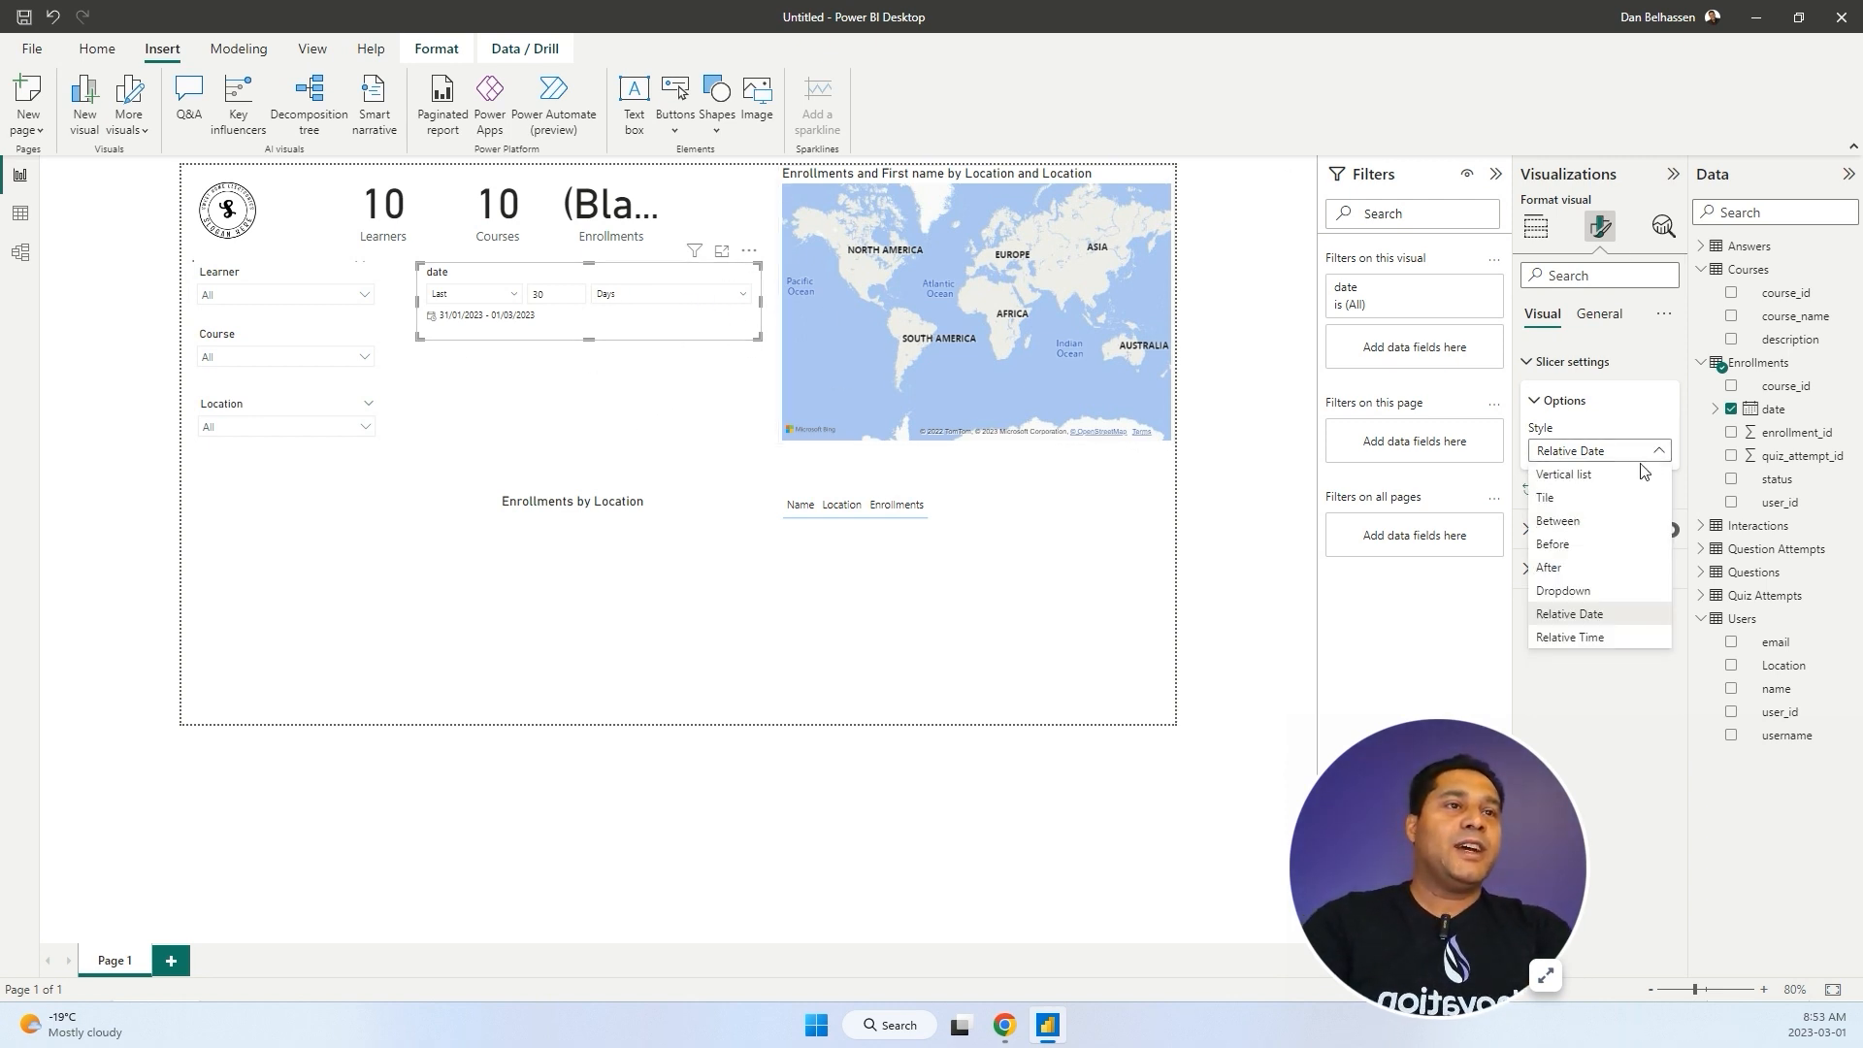
pyautogui.click(1619, 525)
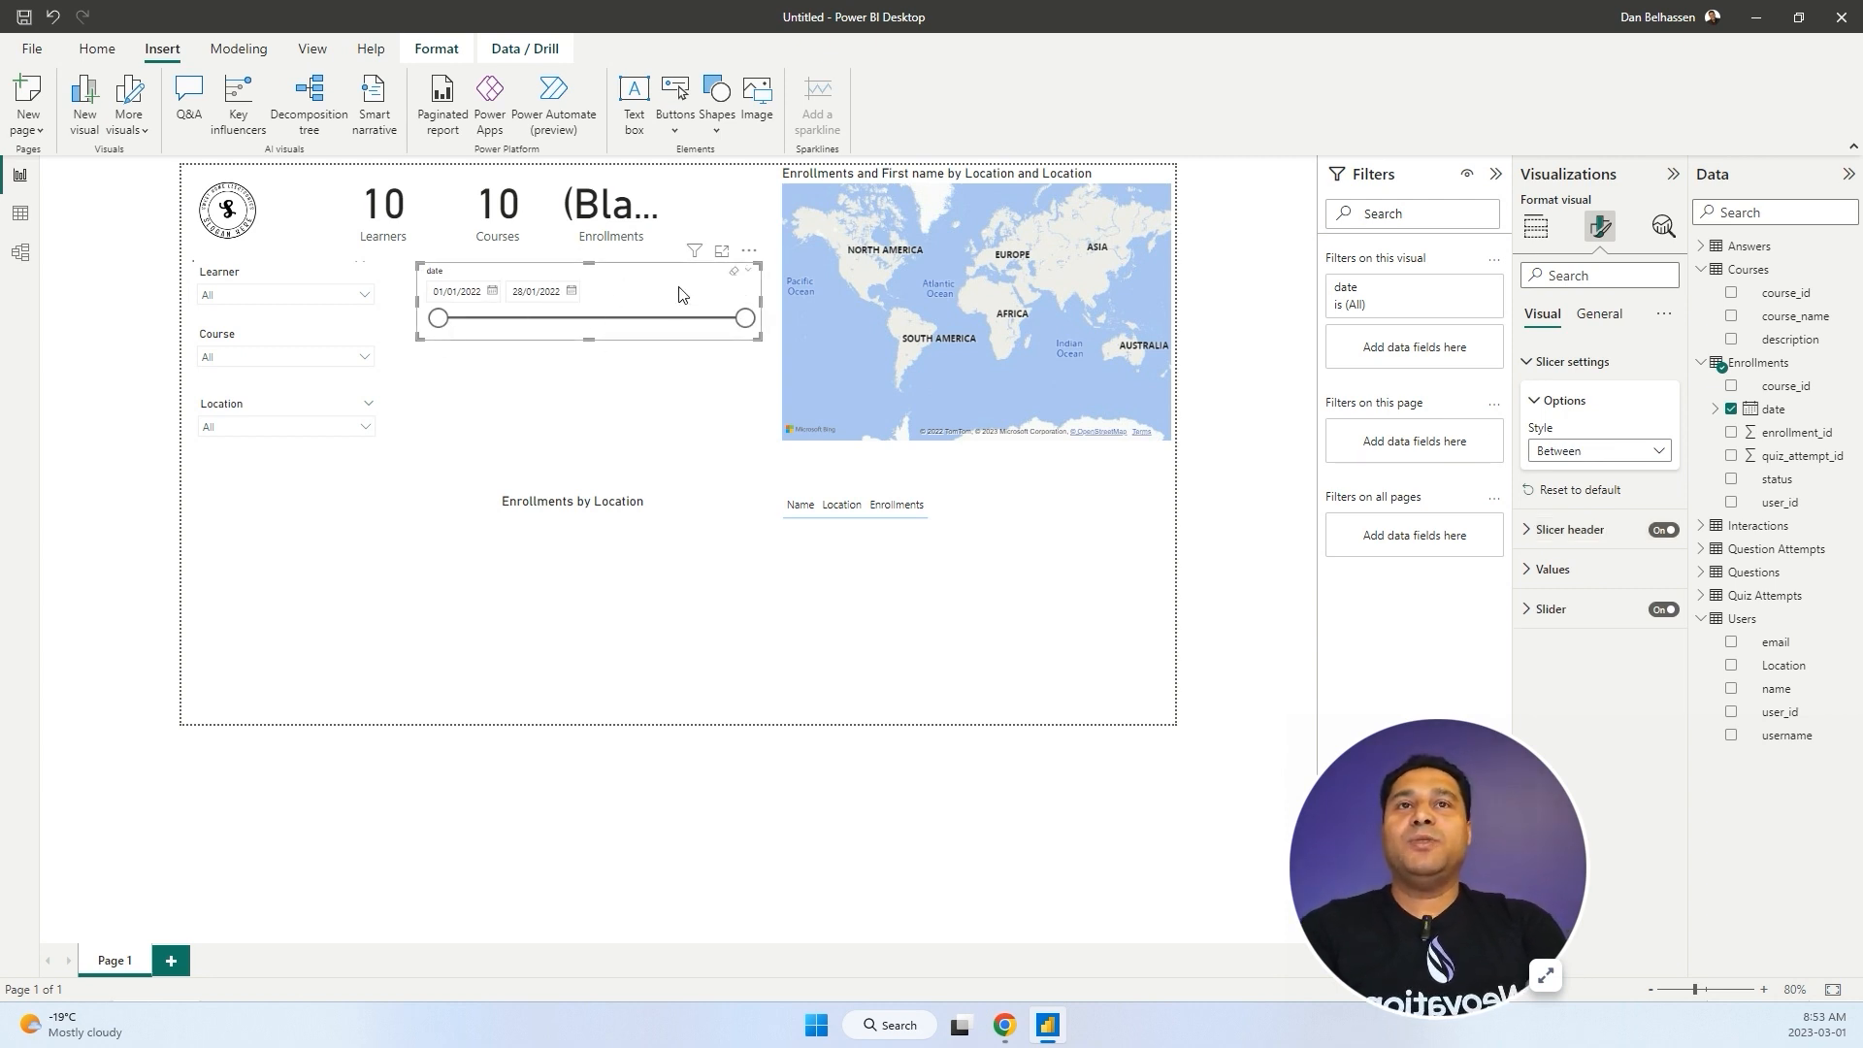
pyautogui.click(694, 400)
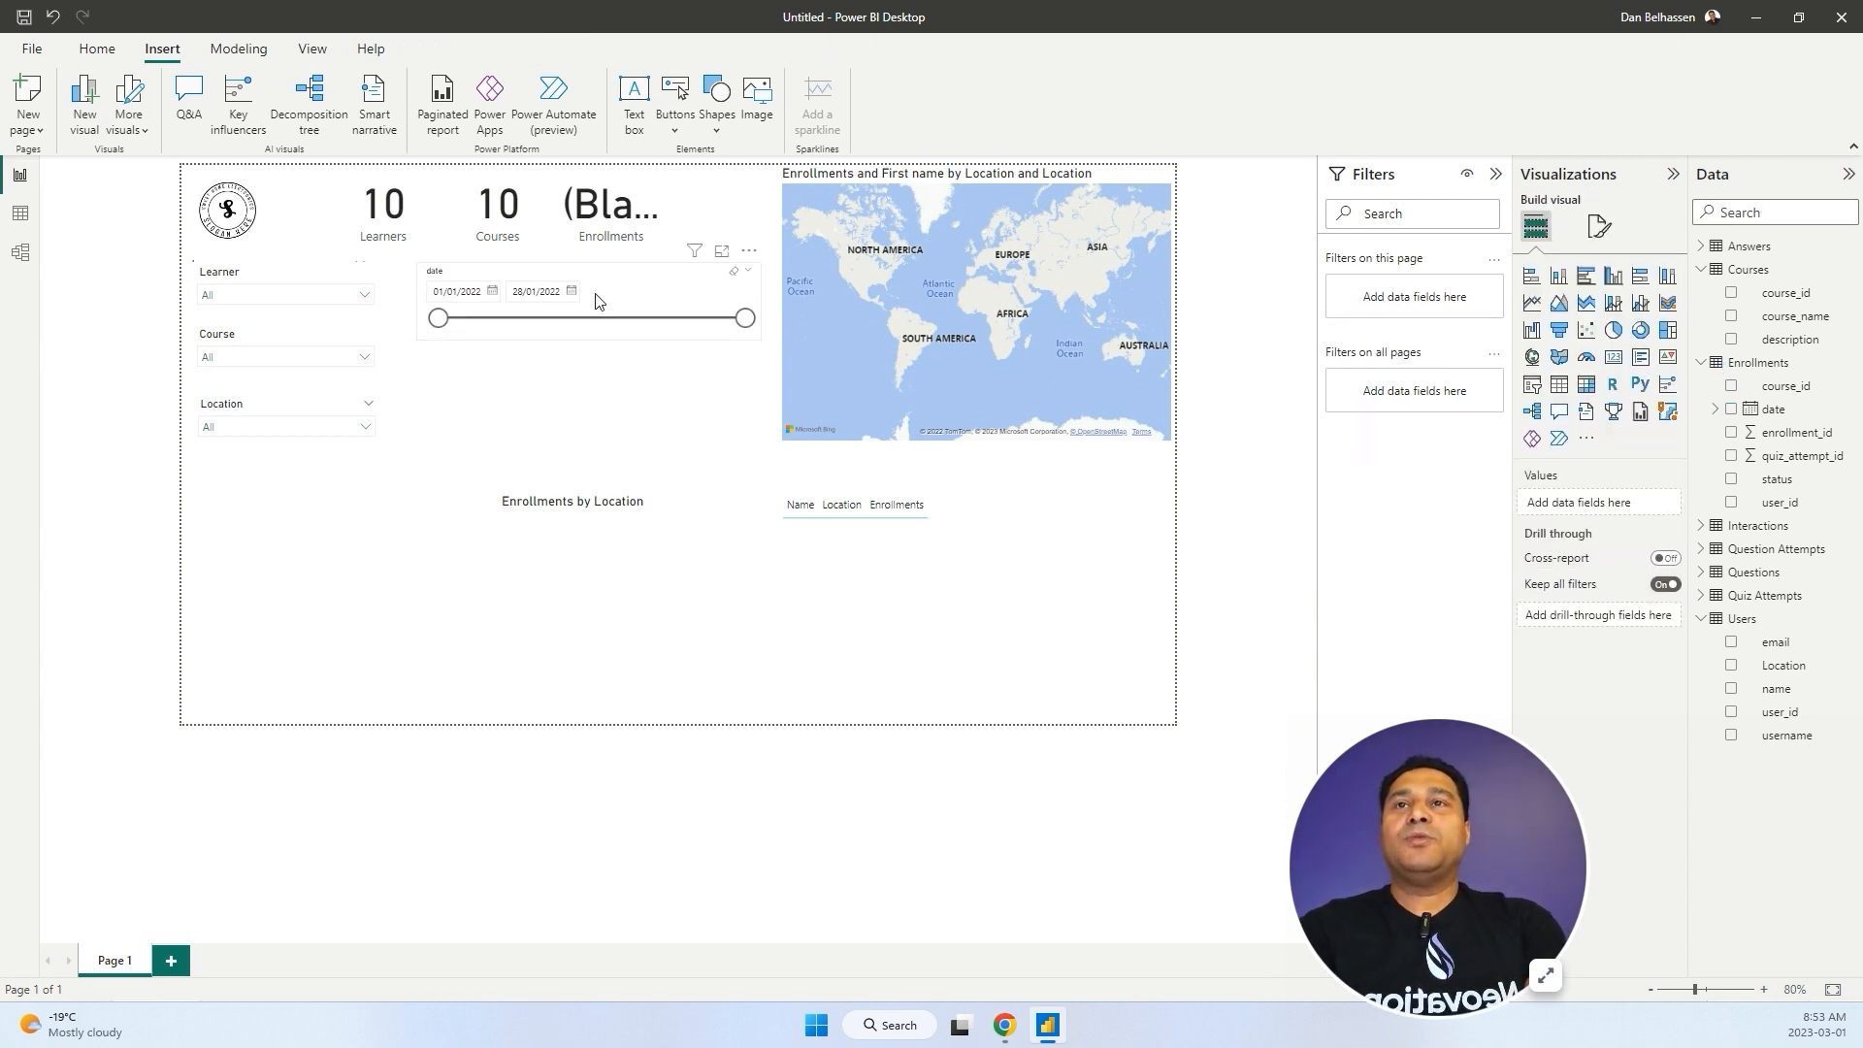
pyautogui.click(655, 271)
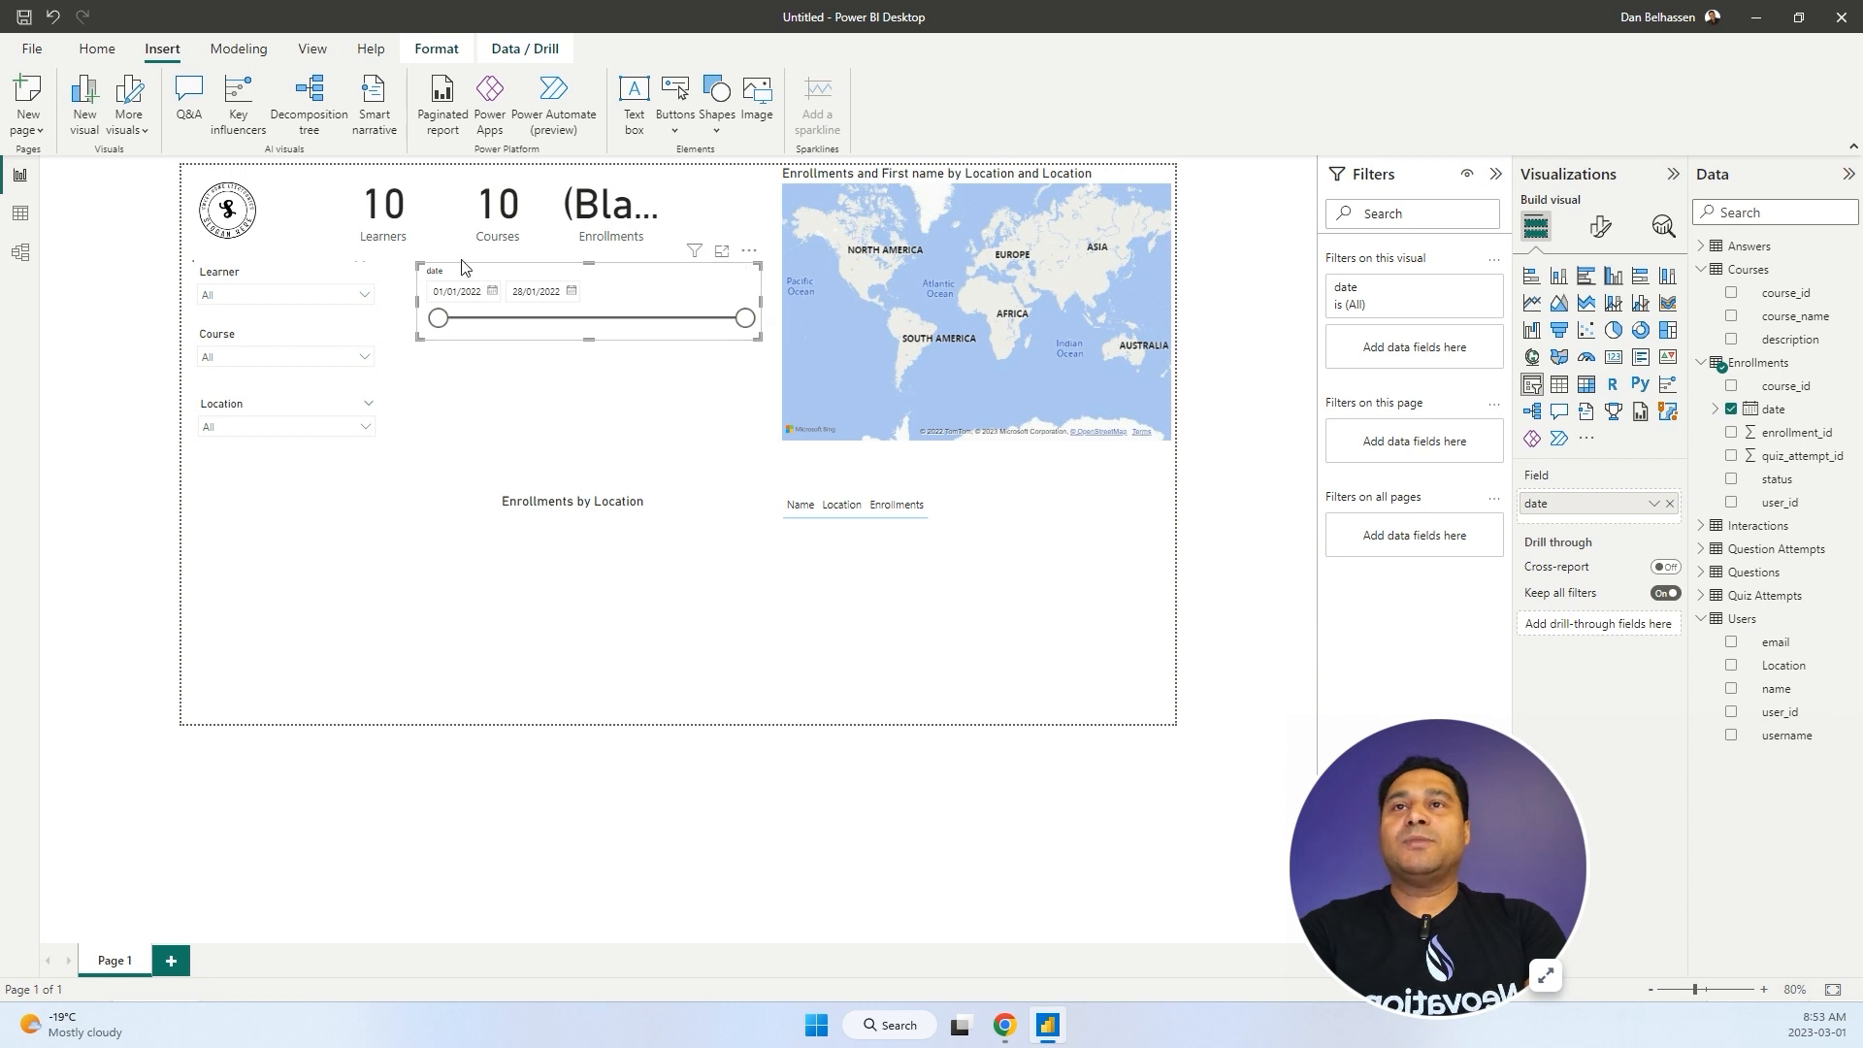
pyautogui.click(572, 292)
pyautogui.click(667, 500)
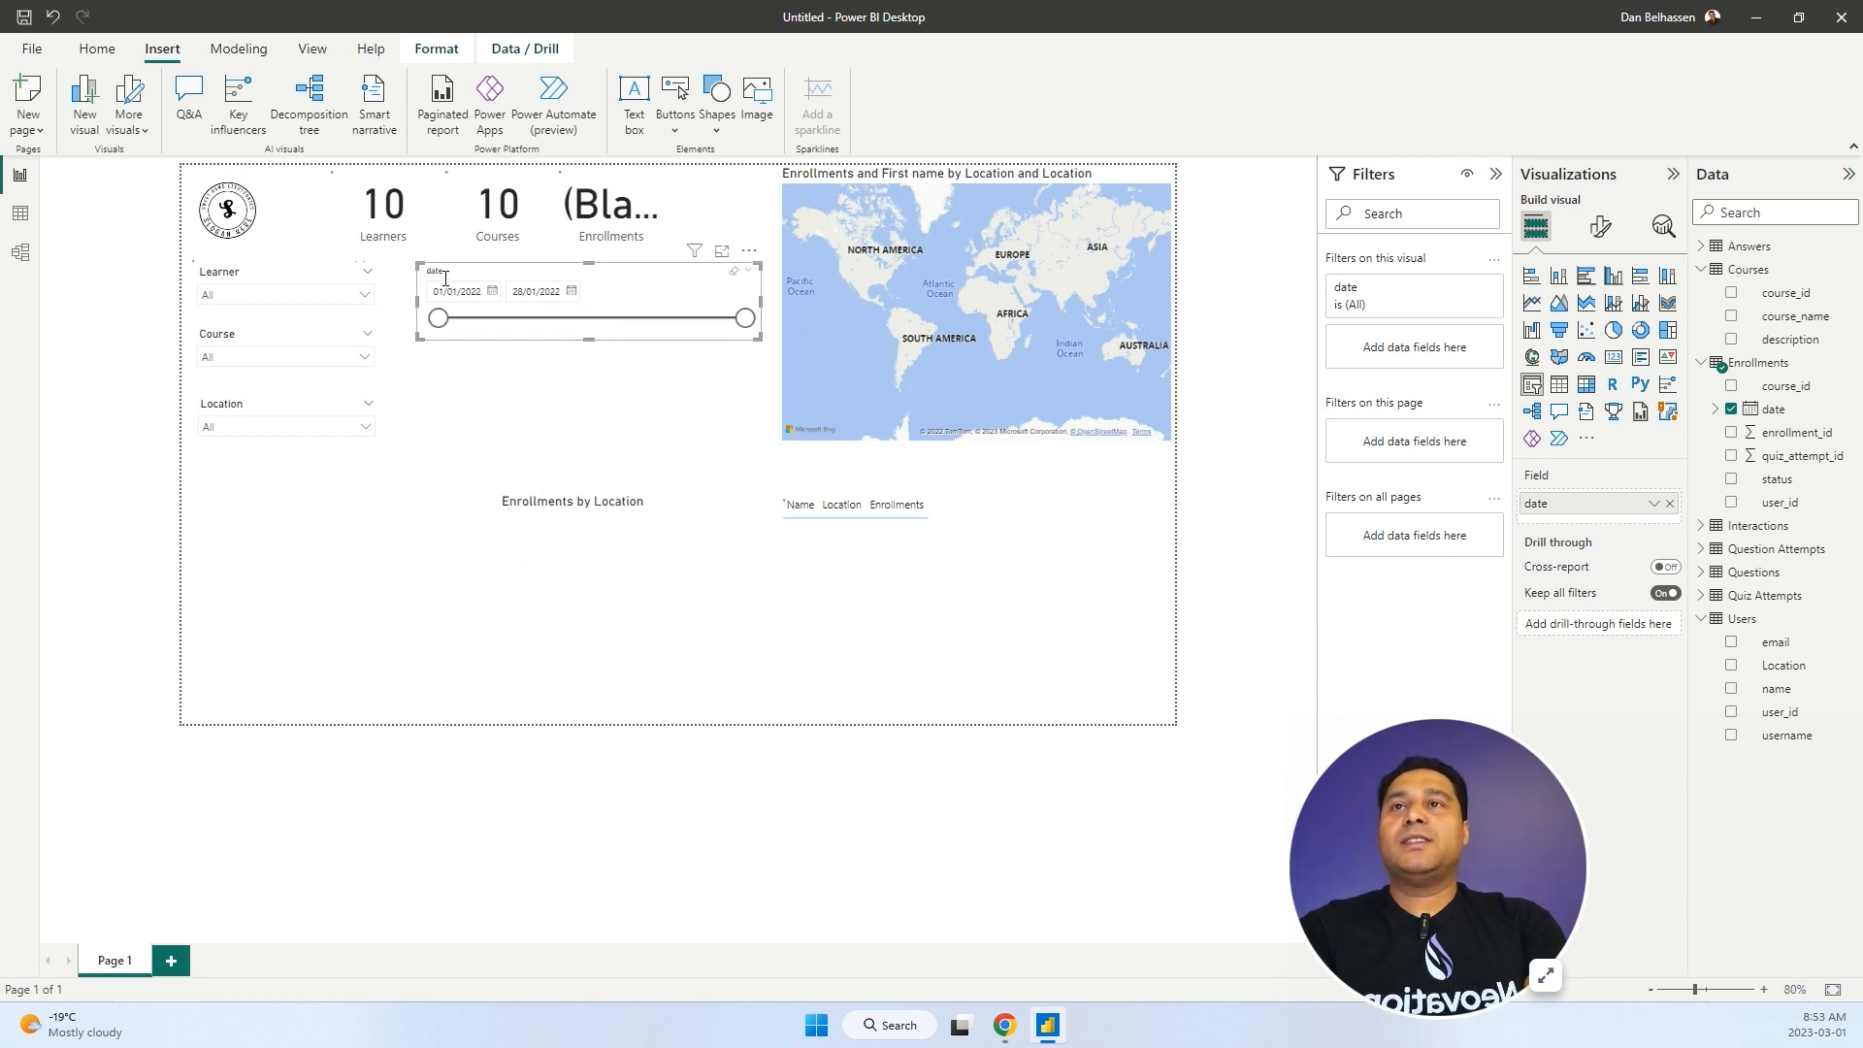
pyautogui.click(521, 418)
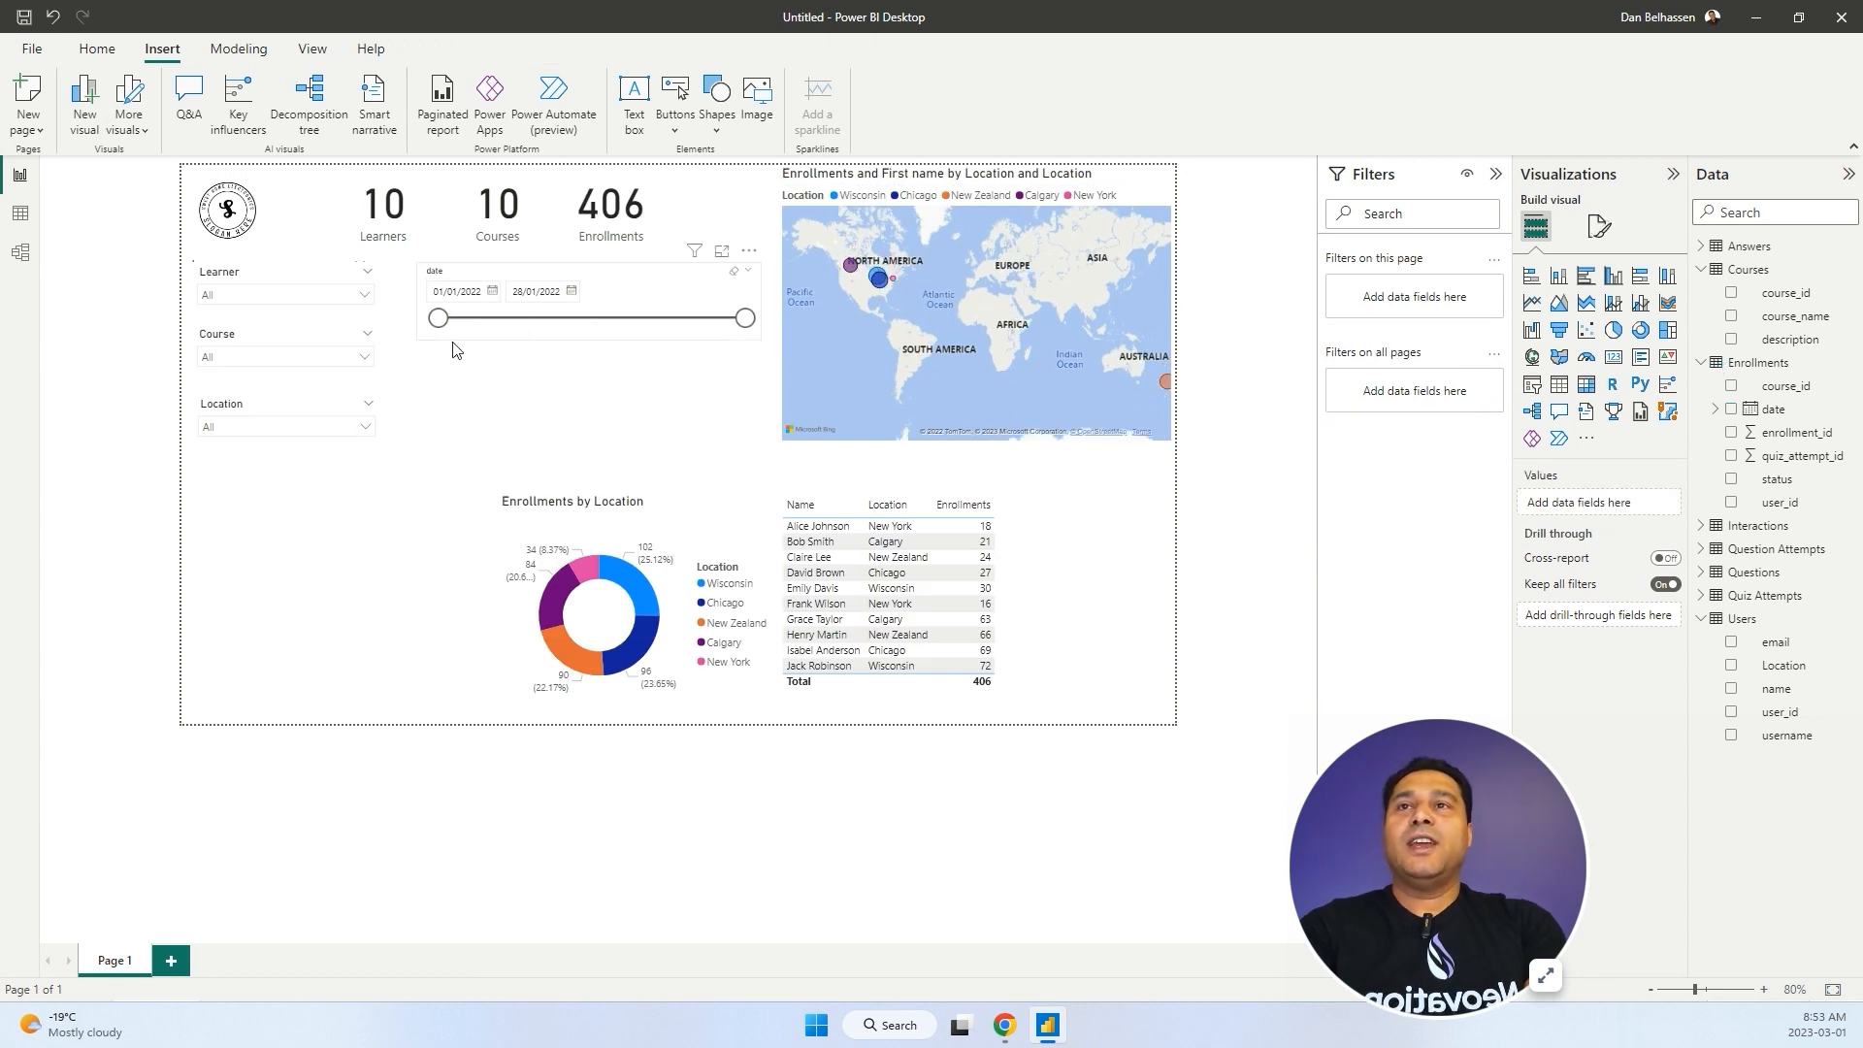
# Test the date slicer by moving its start date to 09/01/2022, and return it to 01/01/2022.
pyautogui.moveTo(438, 318); pyautogui.dragTo(524, 333)
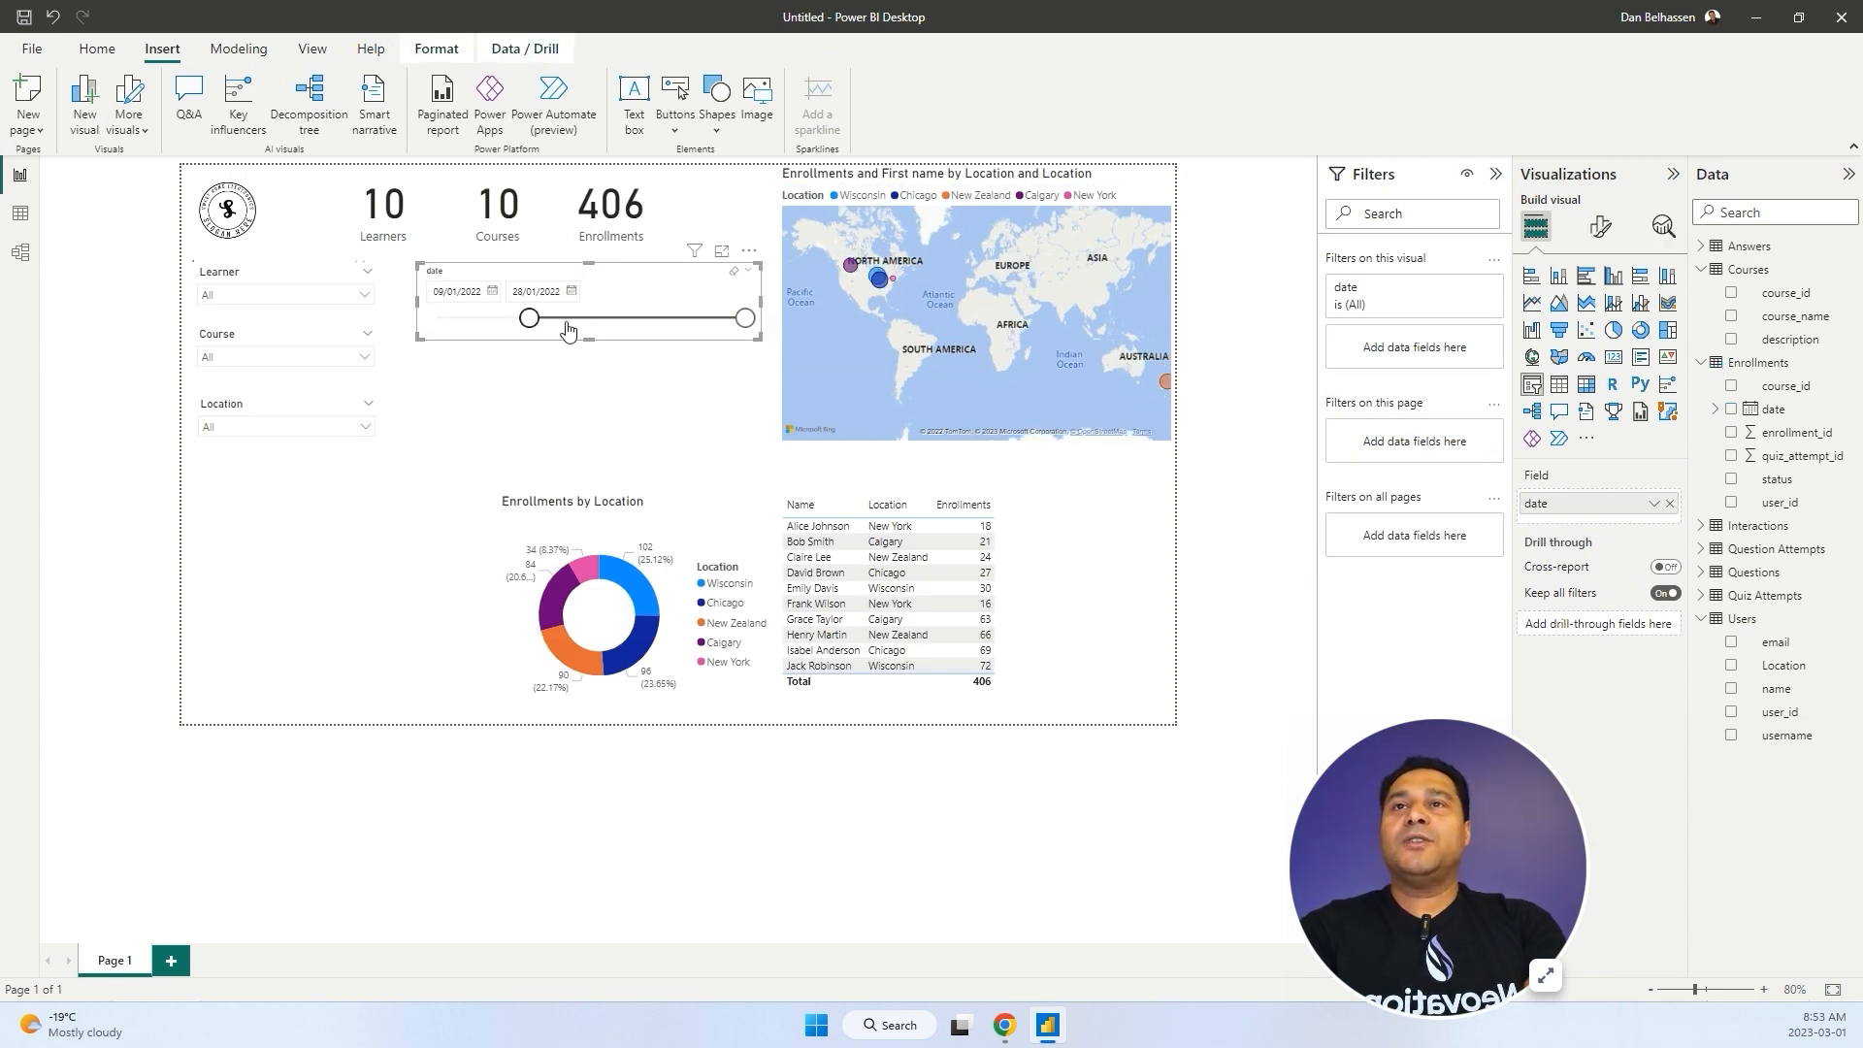
pyautogui.moveTo(745, 319)
pyautogui.mouseDown()
pyautogui.moveTo(636, 323)
pyautogui.moveTo(745, 319)
pyautogui.mouseUp()
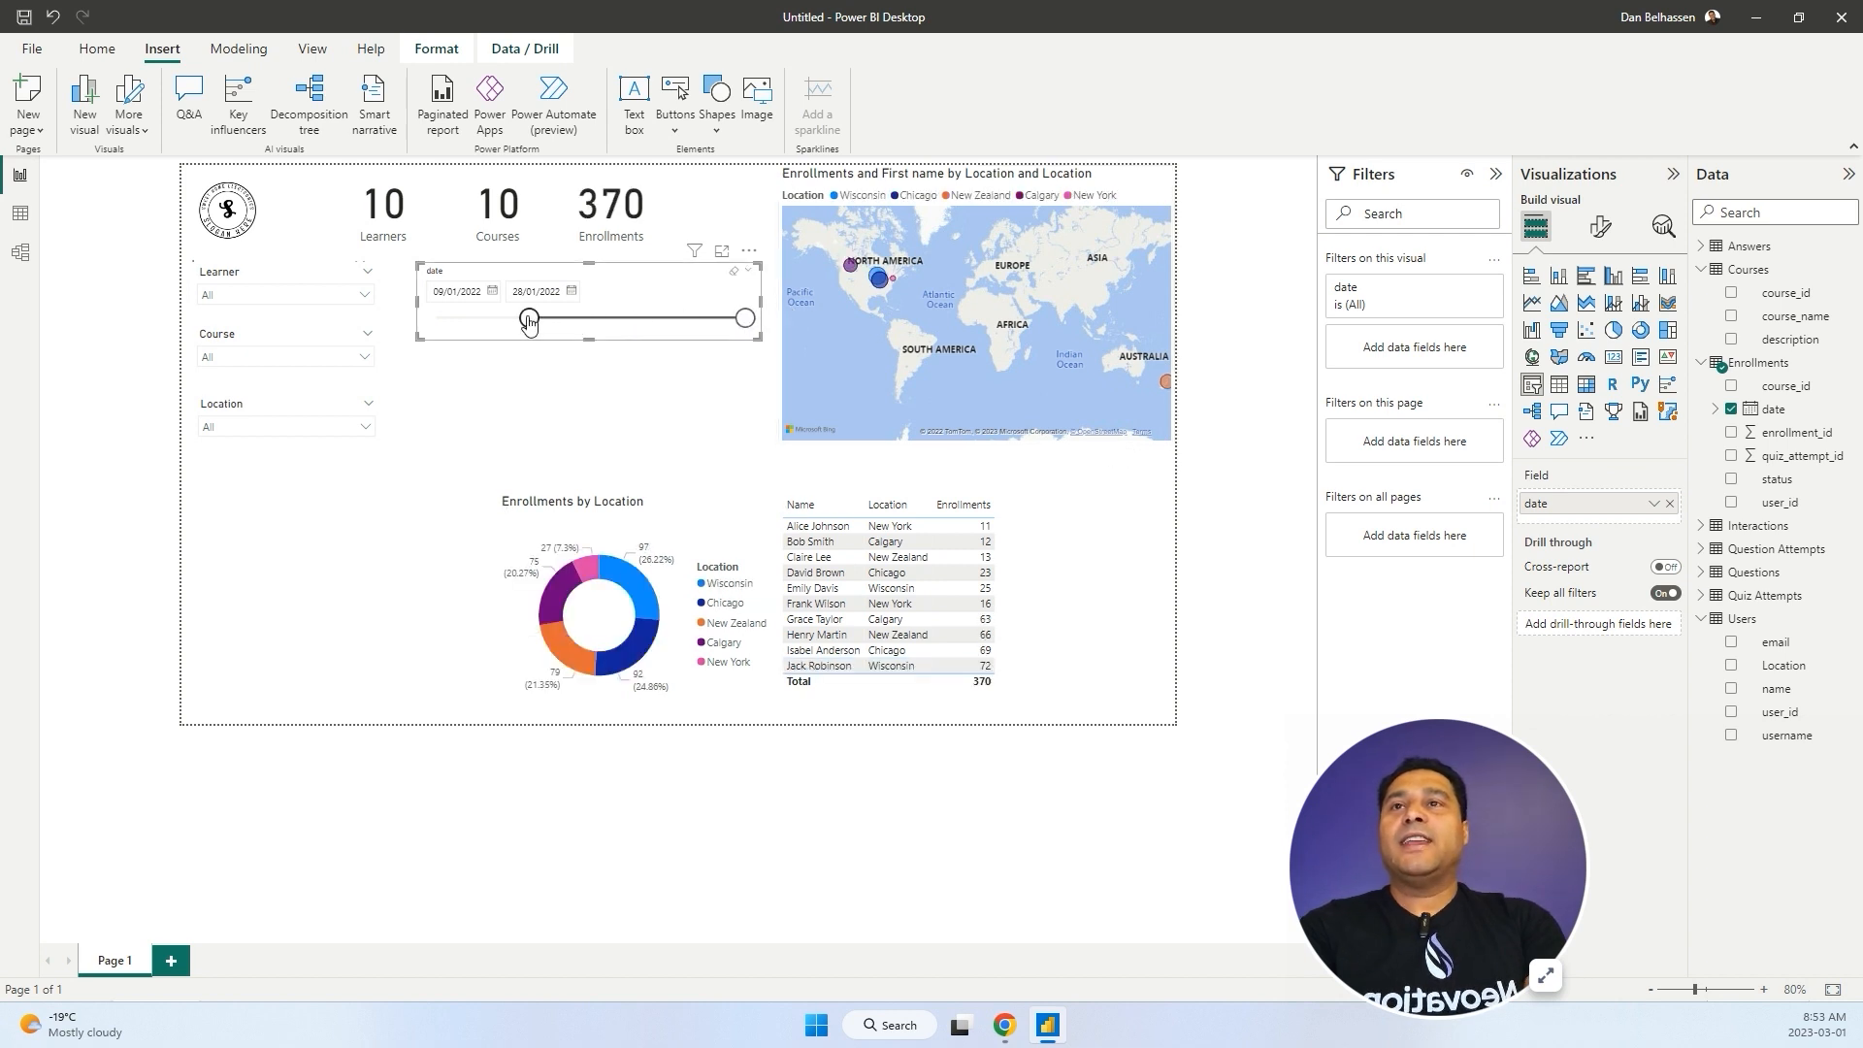
pyautogui.moveTo(529, 318); pyautogui.dragTo(430, 320)
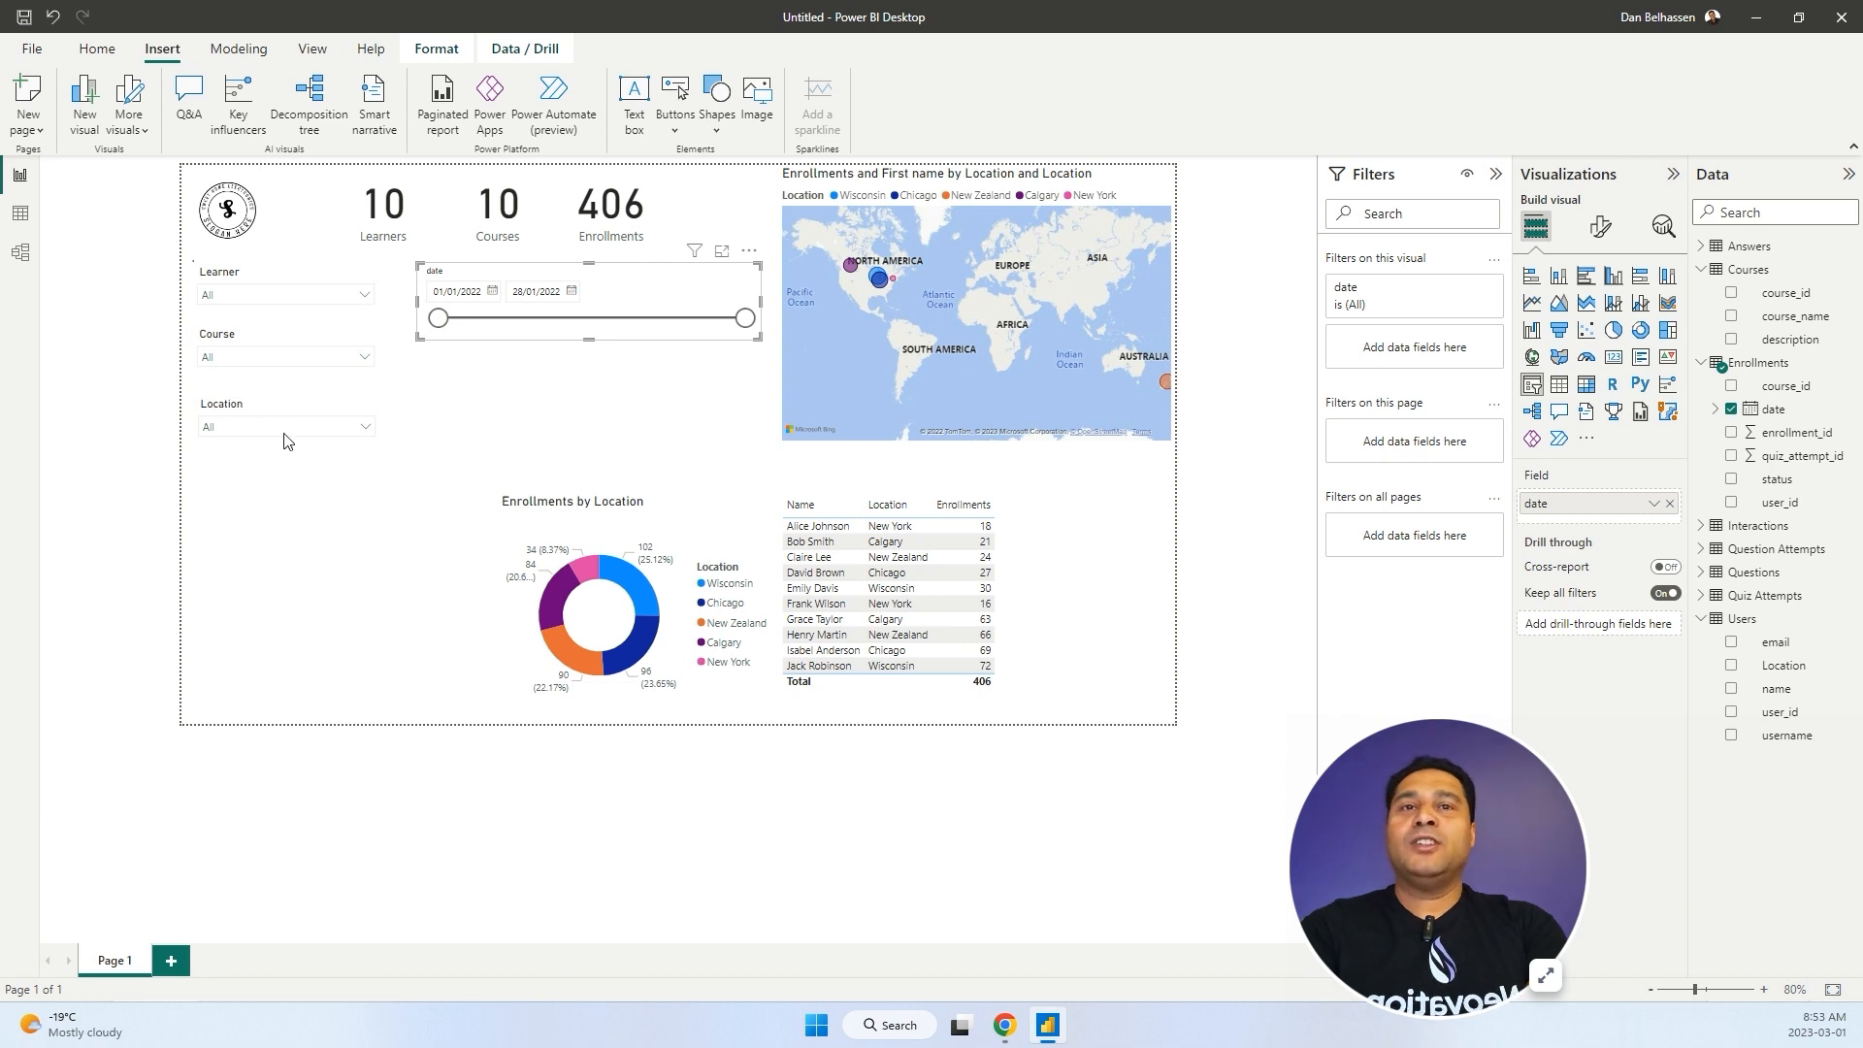
# Look at the export options available for the report and close them without exporting.
pyautogui.click(1083, 593)
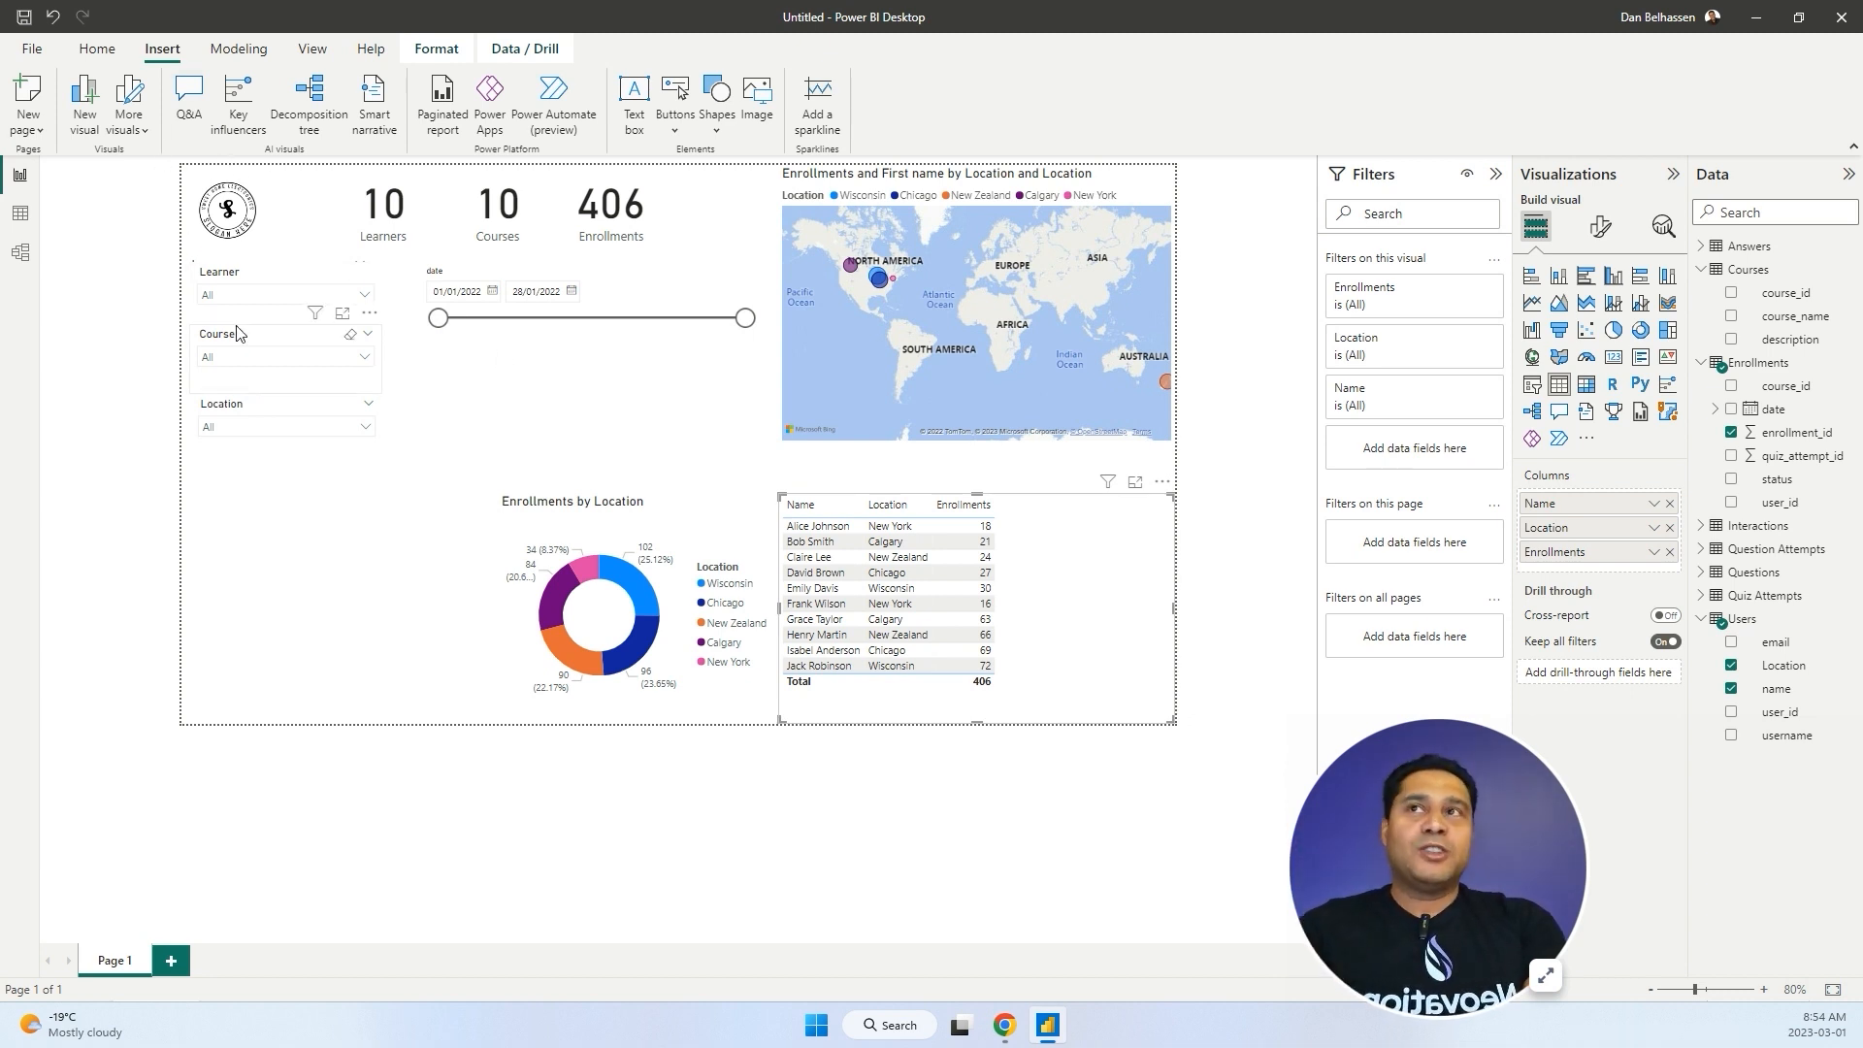
pyautogui.click(30, 51)
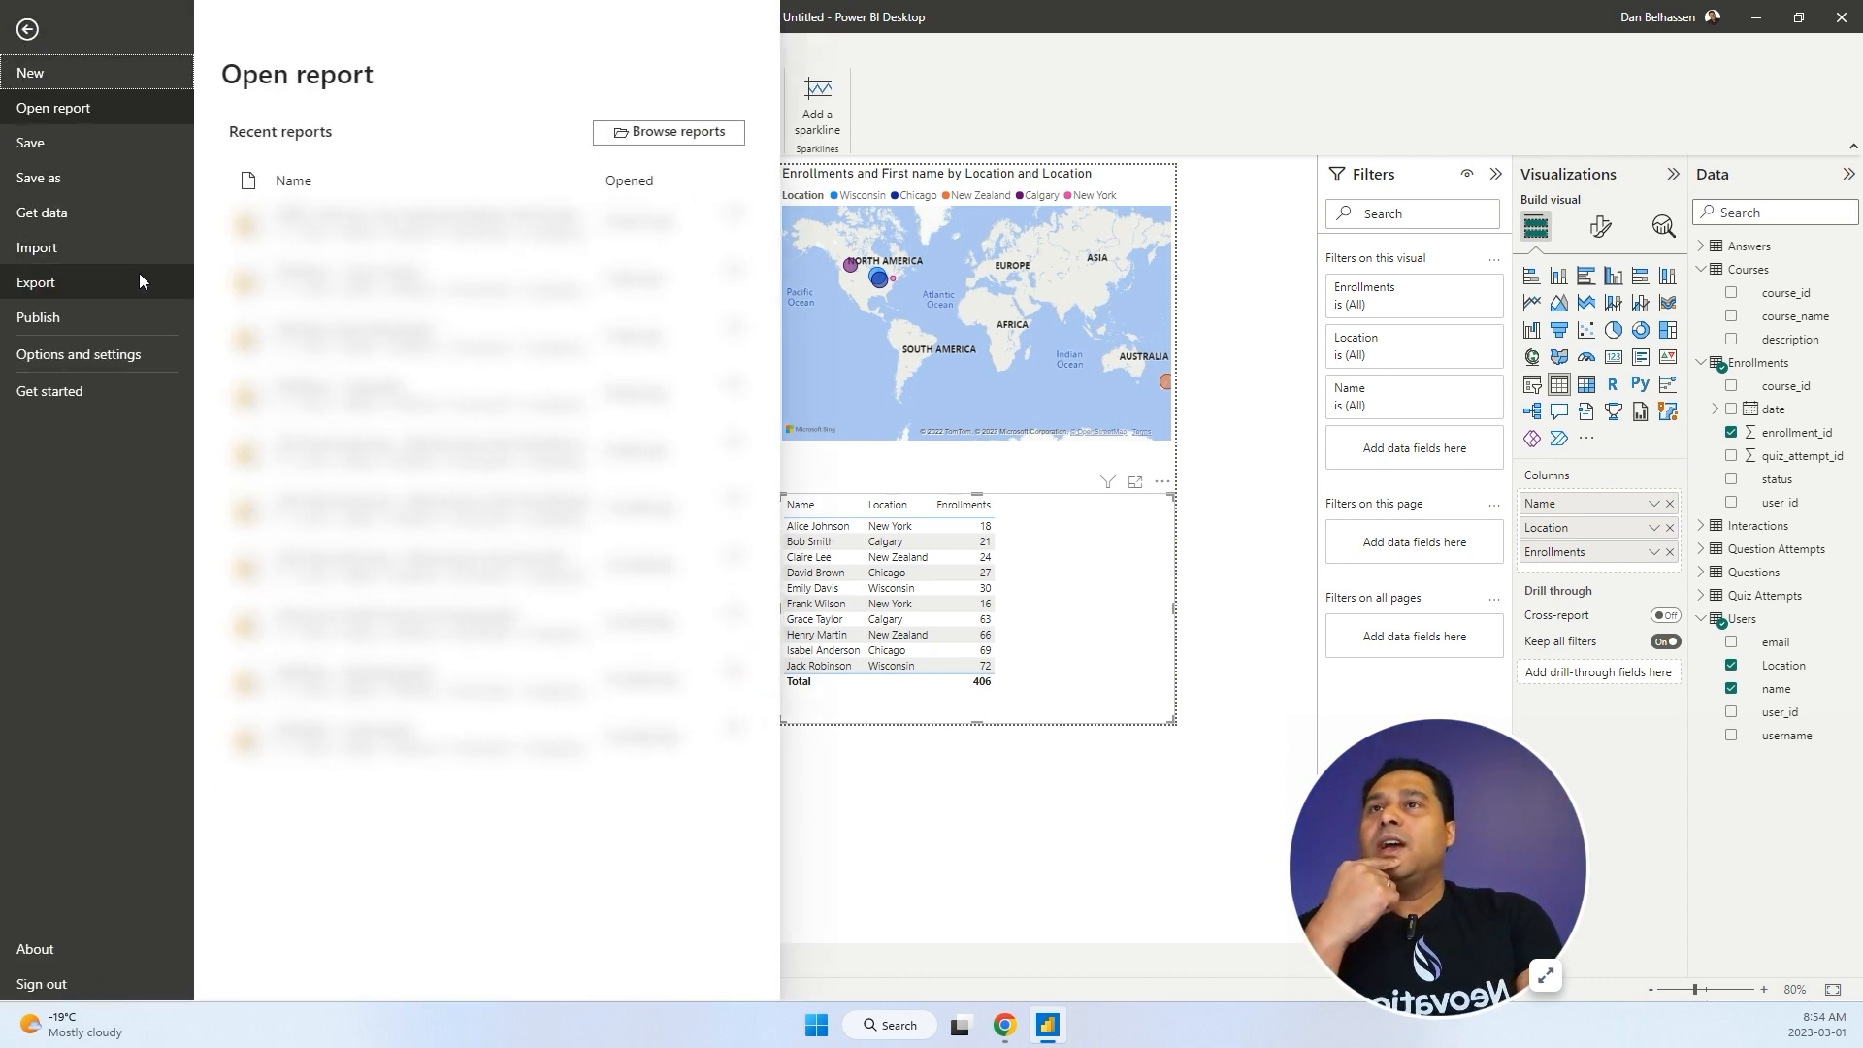
pyautogui.click(109, 289)
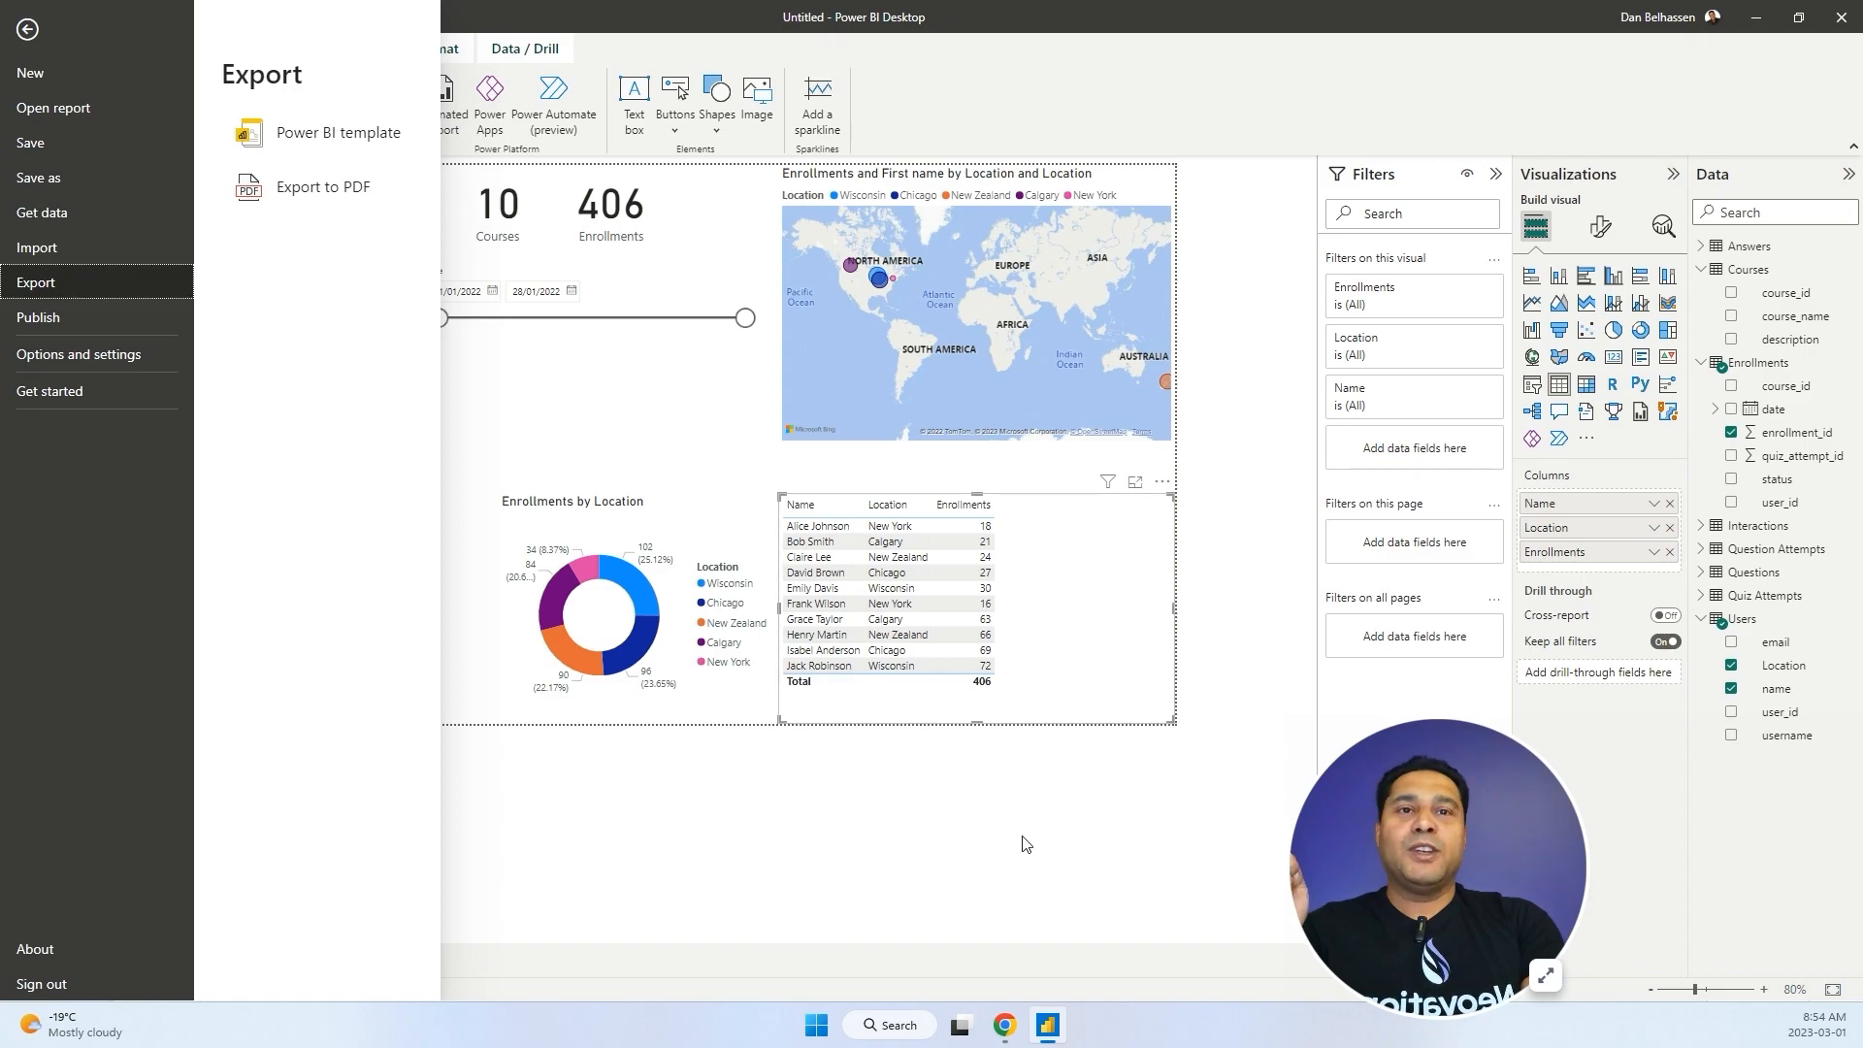
pyautogui.press('Escape')
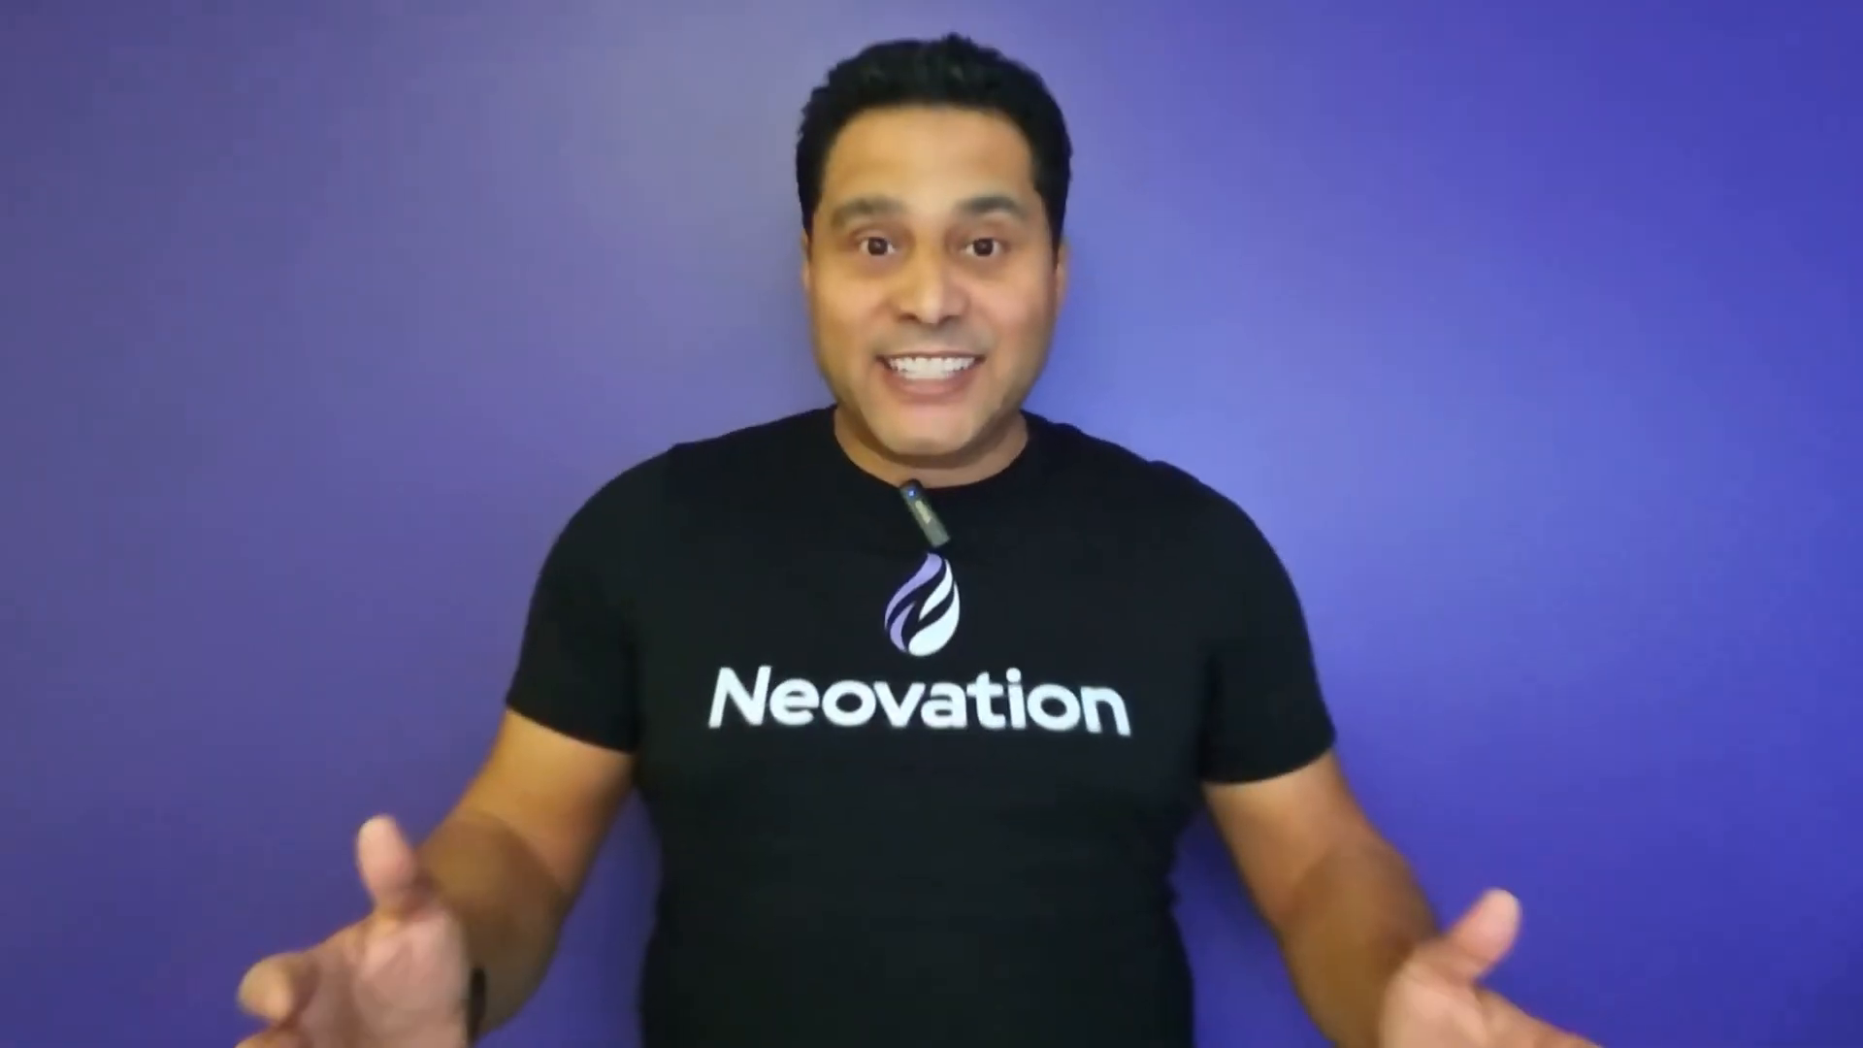